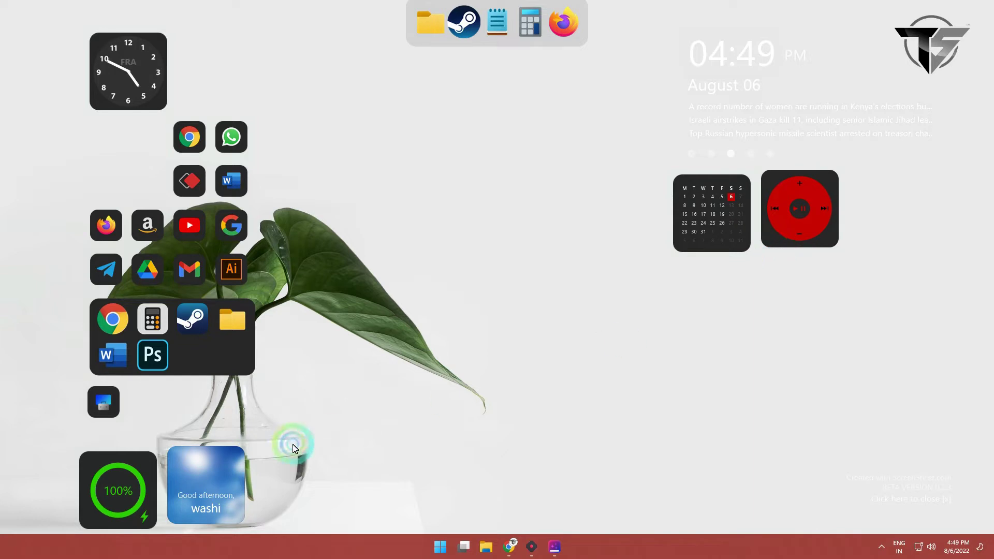
Step: Place the app folder widget below the calendar and unload the media control skin from the desktop
left_click_drag(218, 361, 788, 339)
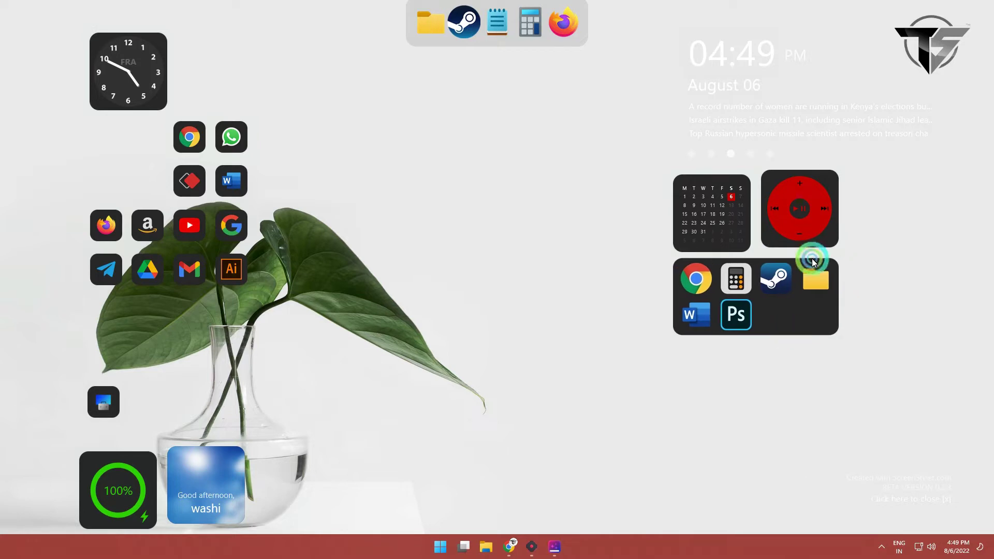
left_click_drag(799, 225, 978, 228)
right_click(978, 228)
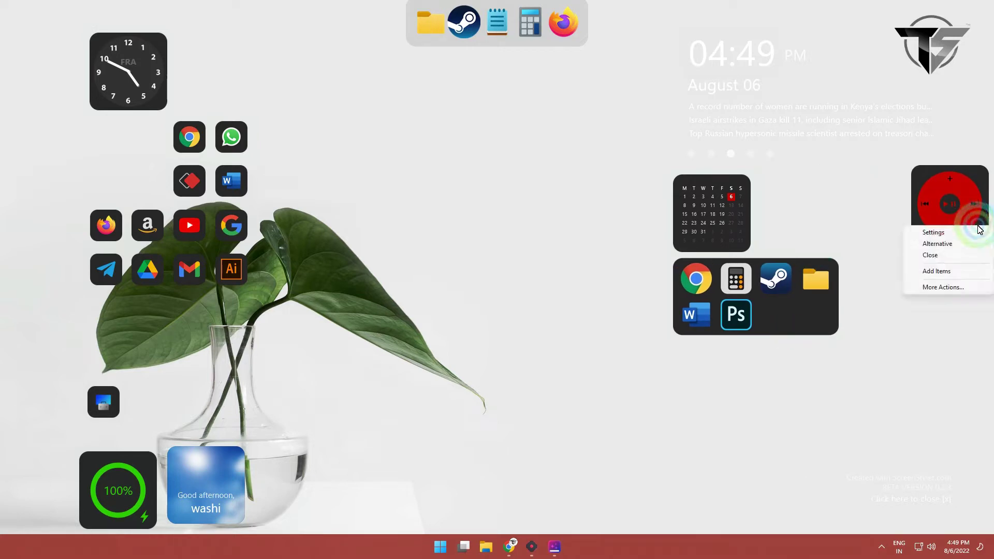
left_click(955, 290)
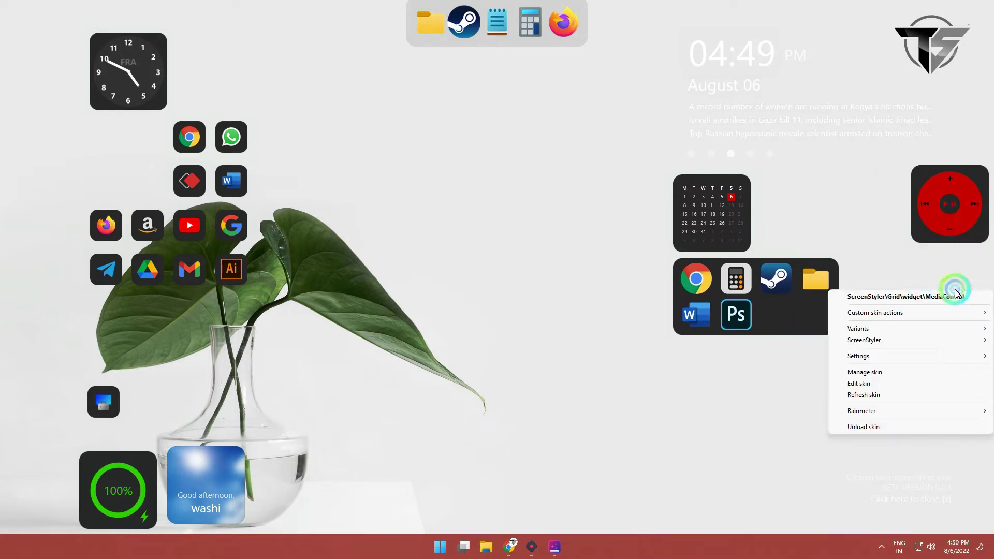
left_click(891, 428)
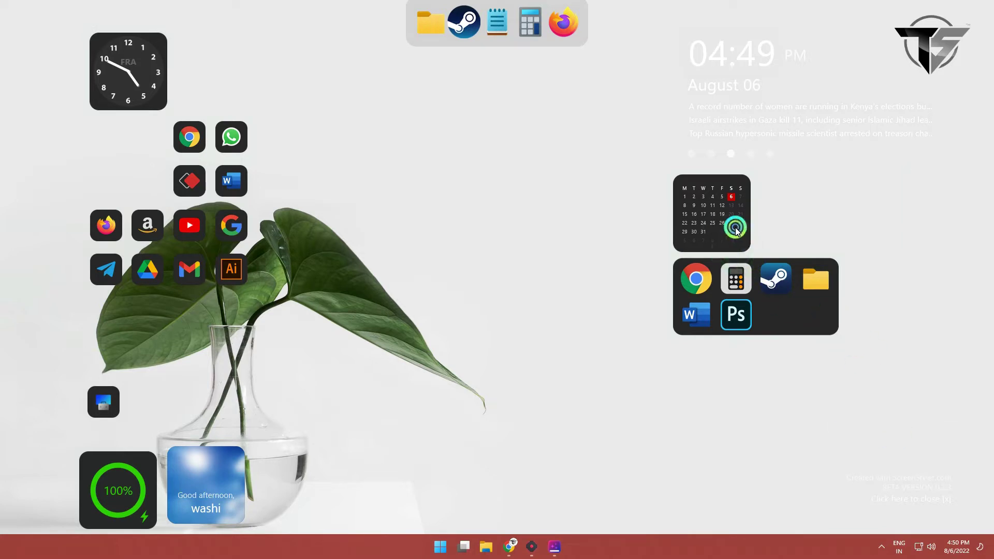
Step: Move the calendar widget to the desktop's right edge and the analog clock beside the digital time display
left_click_drag(715, 233, 952, 228)
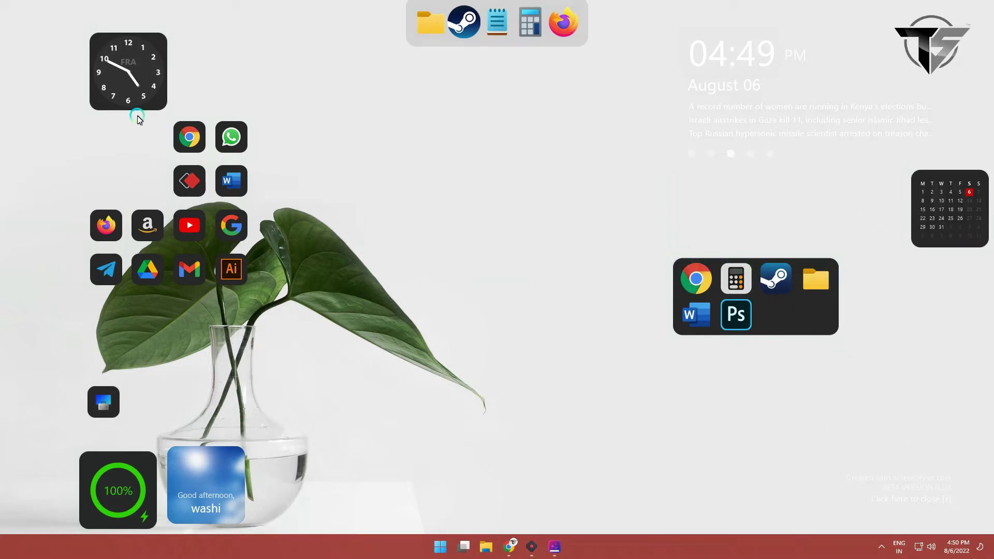
left_click_drag(122, 100, 643, 140)
left_click(185, 249)
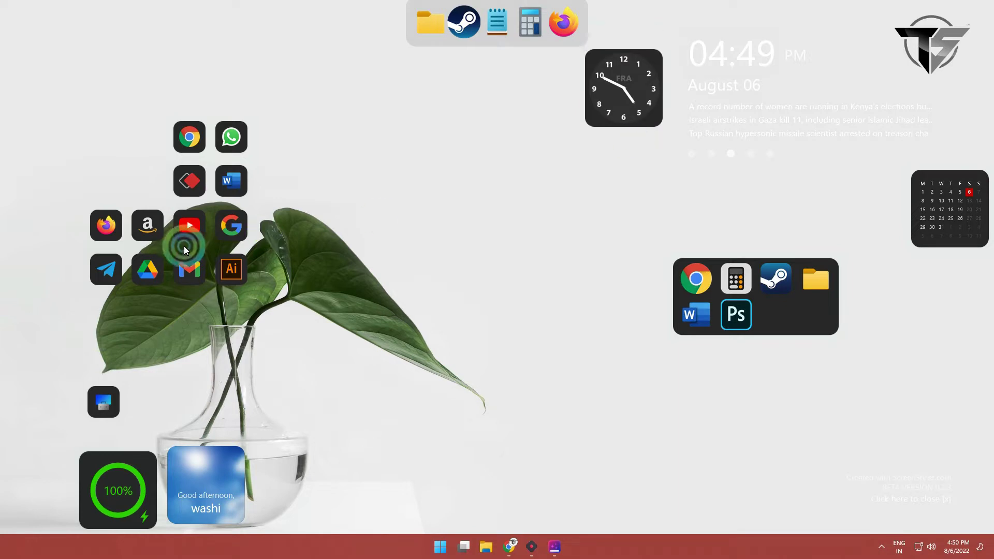
Step: Move the battery and weather widgets side by side just above the taskbar, with the app folder widget directly above them
left_click_drag(148, 496, 727, 489)
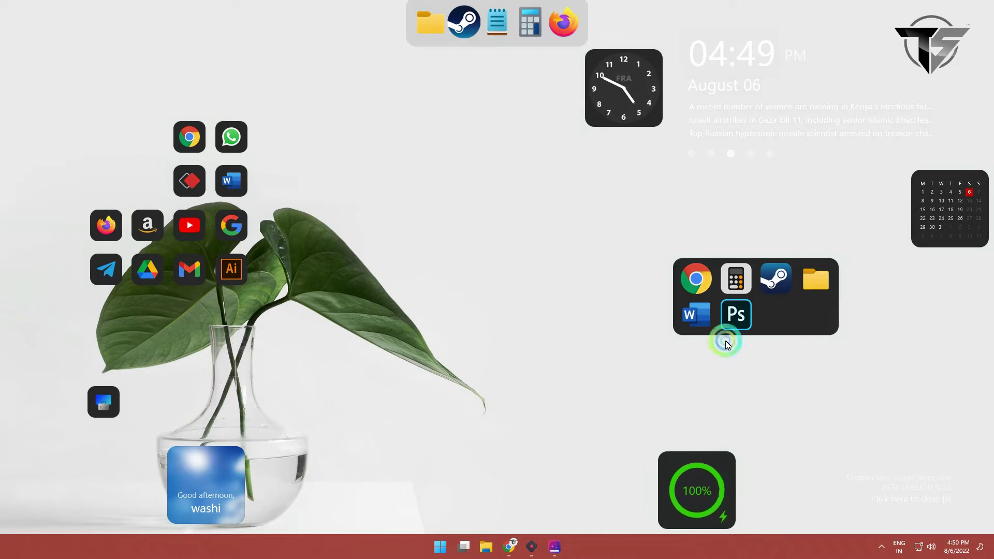
left_click_drag(761, 331, 744, 417)
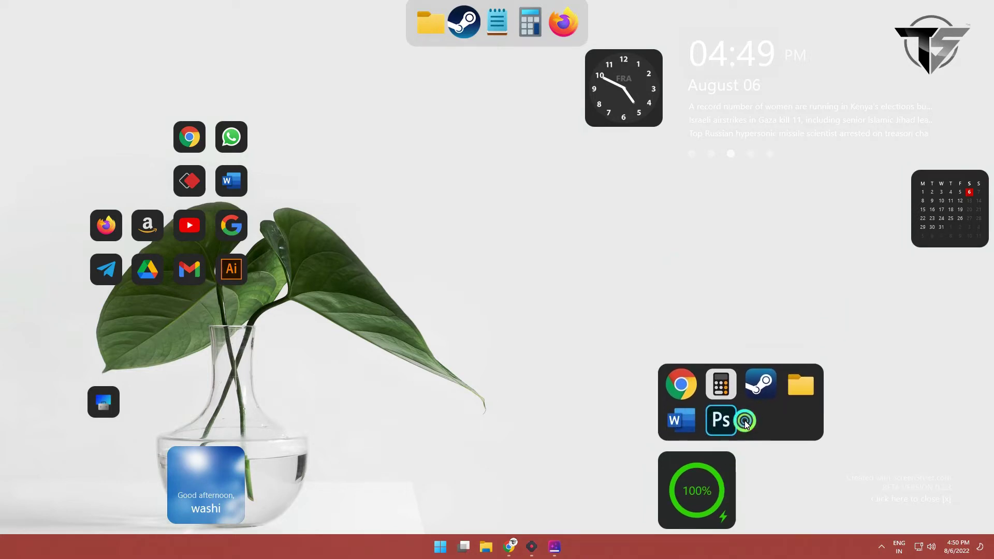
left_click_drag(190, 470, 762, 464)
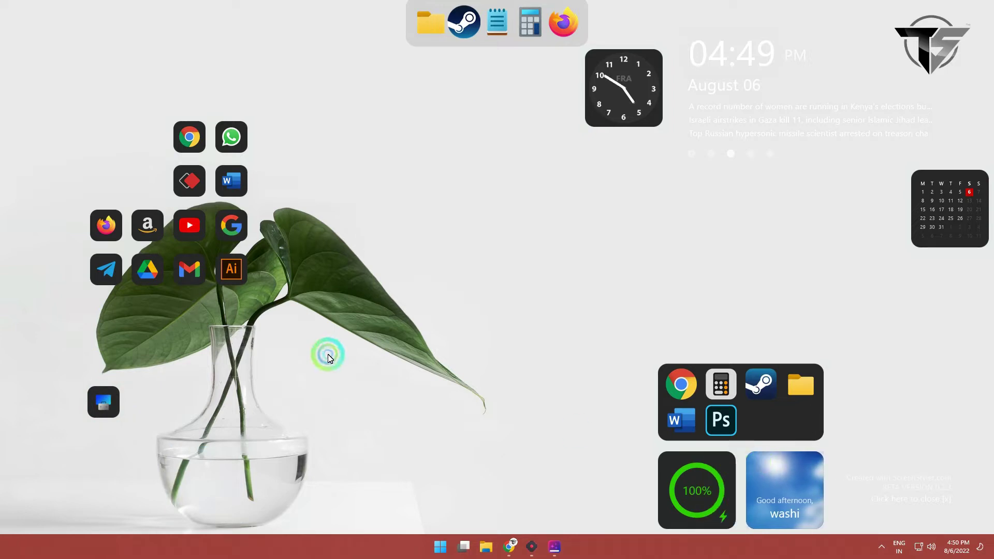
Step: Arrange the computer, Chrome, WhatsApp, red diamond, Google and Word icons in a two-column grid below the analog clock
left_click_drag(109, 401, 606, 153)
left_click_drag(184, 150, 645, 164)
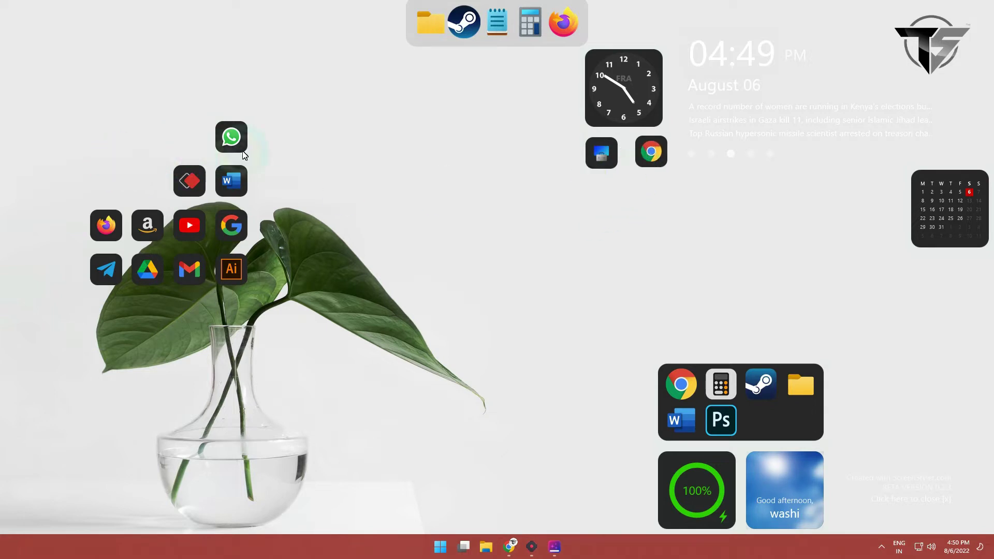
left_click_drag(238, 151, 604, 215)
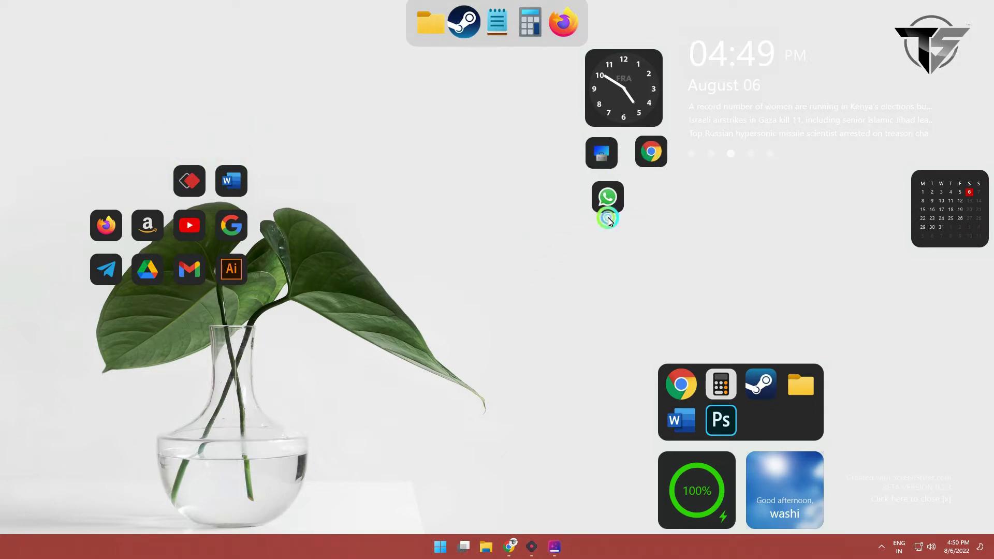
left_click_drag(188, 177, 644, 193)
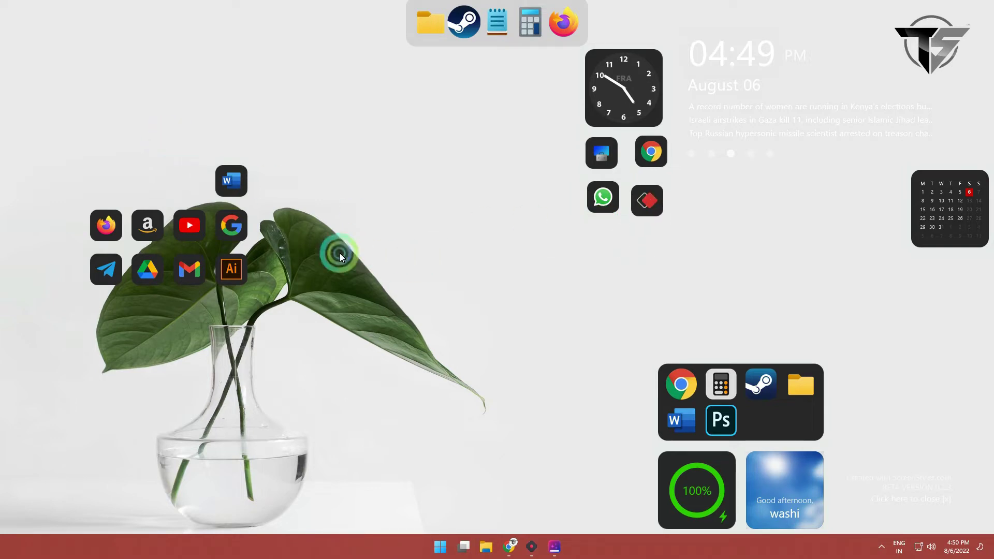
left_click_drag(230, 225, 627, 257)
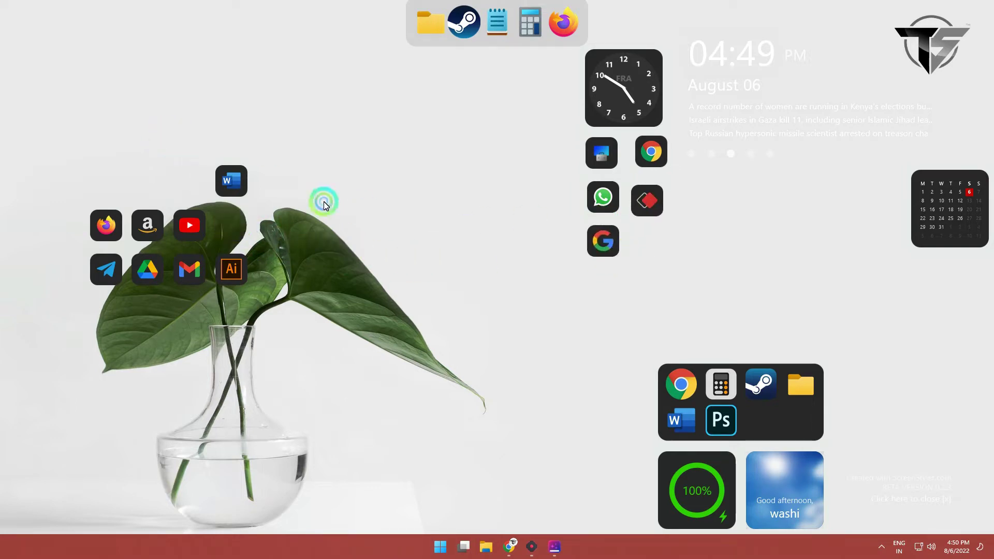
left_click_drag(231, 181, 644, 251)
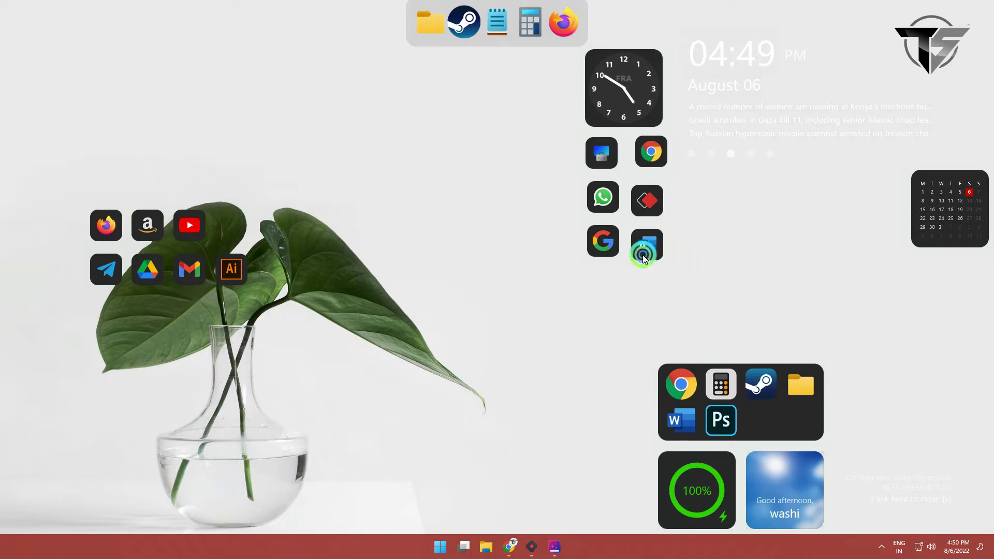
Step: Extend the WhatsApp row with YouTube, Amazon, Firefox and Telegram, and the Google row with Illustrator, Gmail and Google Drive
left_click_drag(204, 229, 717, 210)
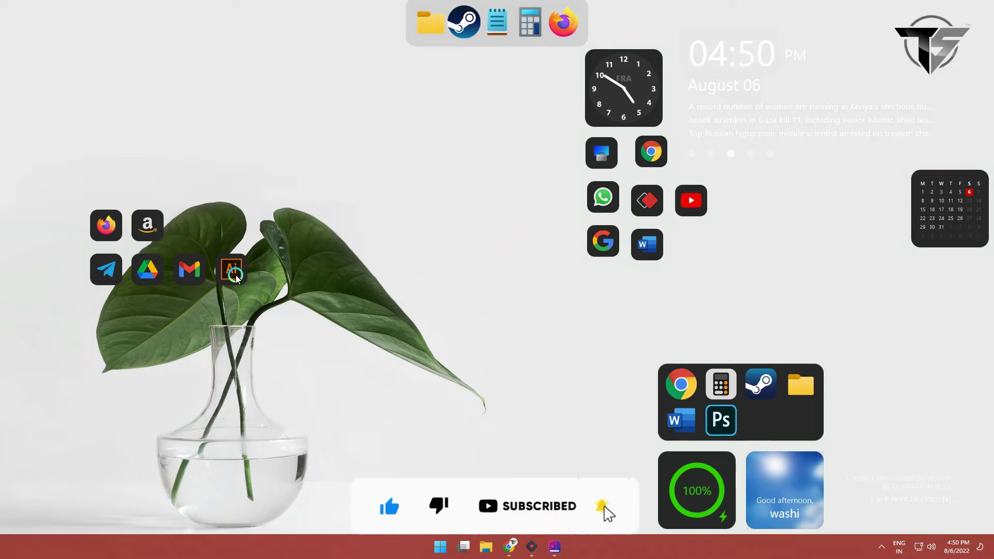
left_click_drag(236, 280, 695, 254)
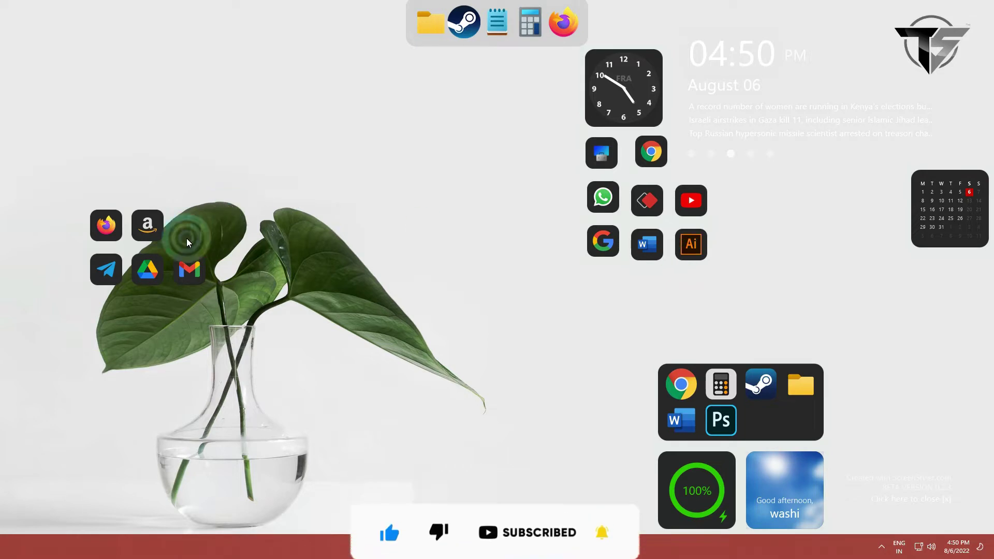
left_click_drag(149, 228, 771, 202)
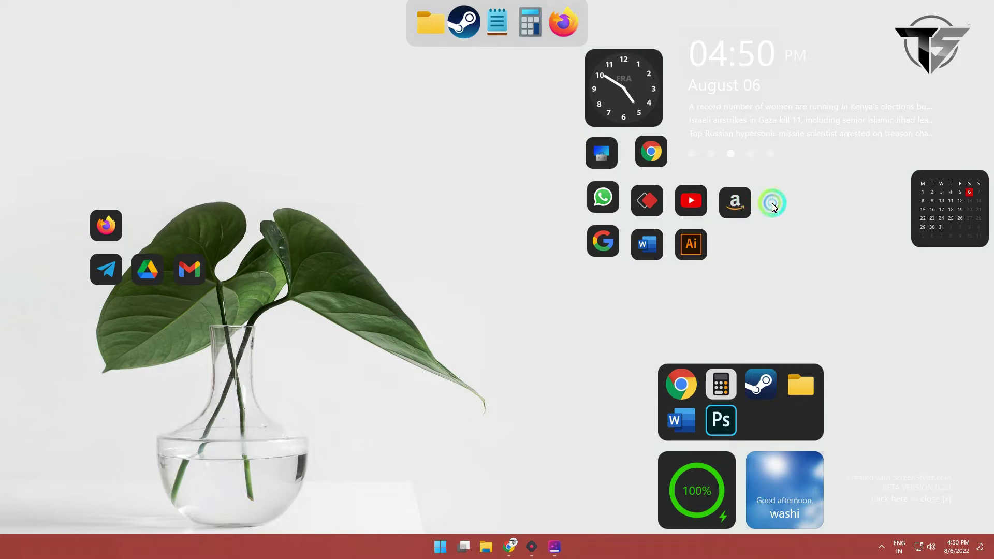
left_click(738, 206)
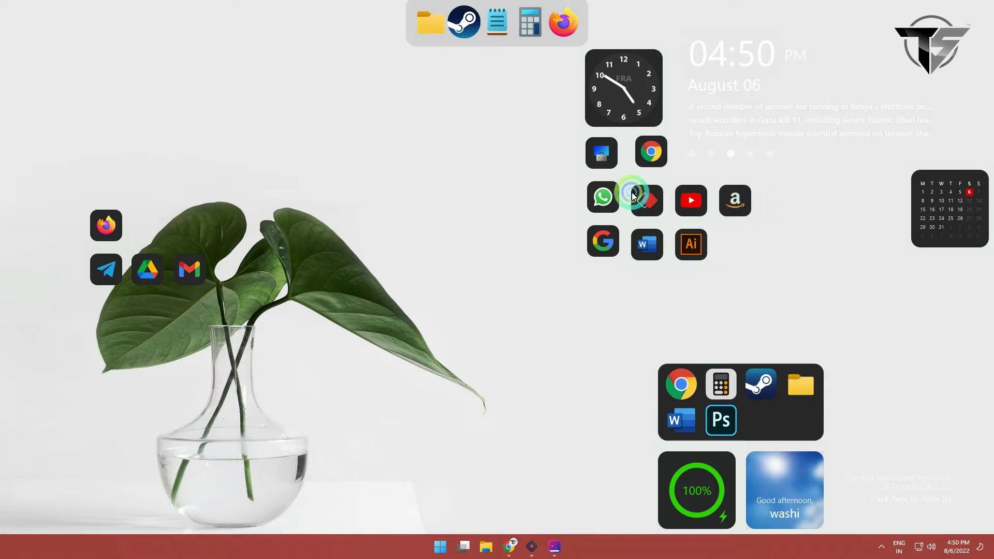
left_click_drag(191, 272, 735, 216)
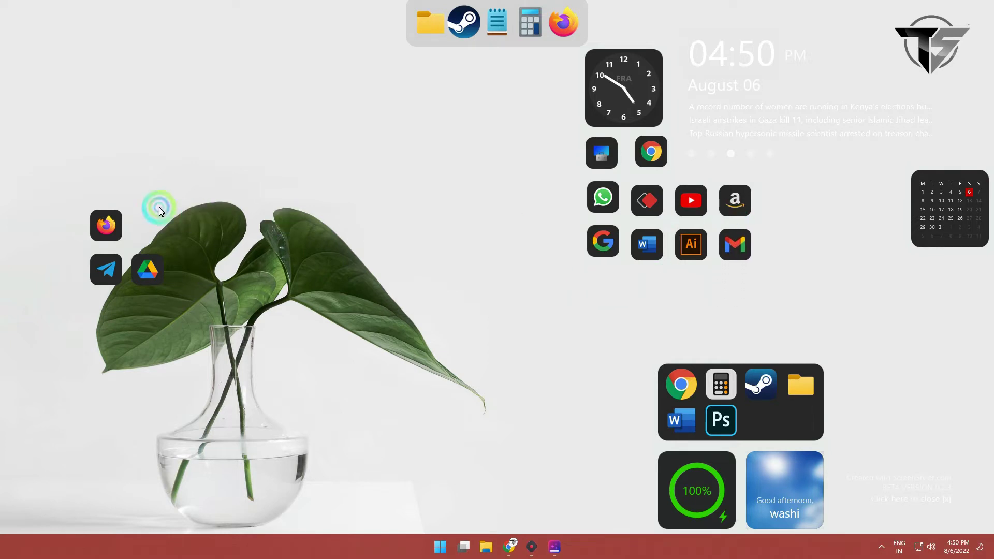
left_click_drag(105, 229, 781, 206)
left_click_drag(145, 270, 803, 251)
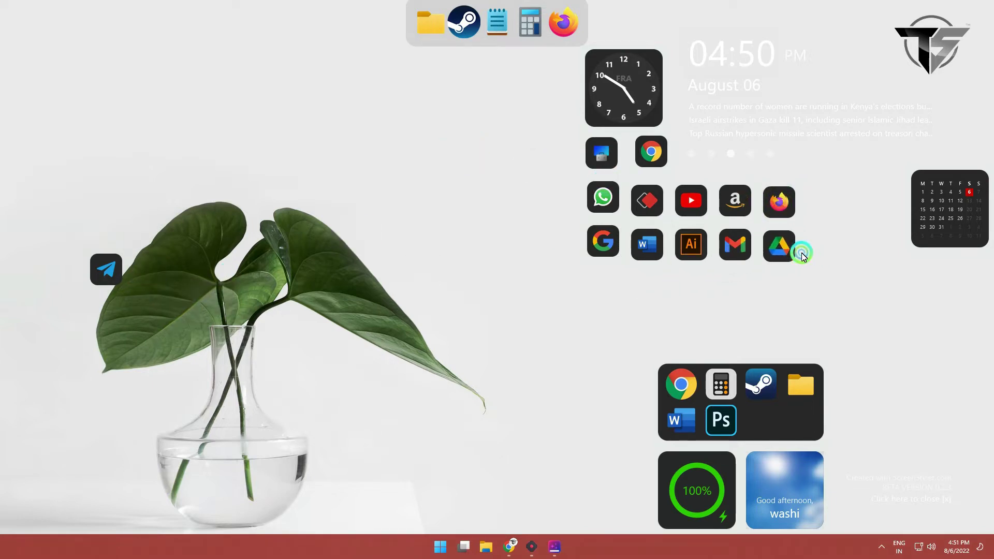
left_click_drag(107, 270, 811, 208)
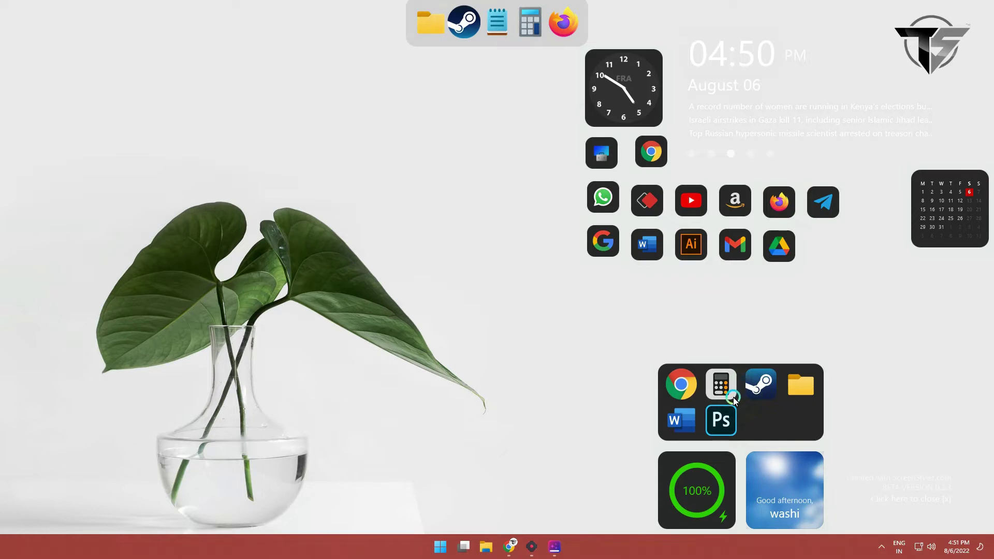
Step: Line up the app folder, battery and weather widgets in one row directly below the app icons
left_click_drag(724, 394, 657, 254)
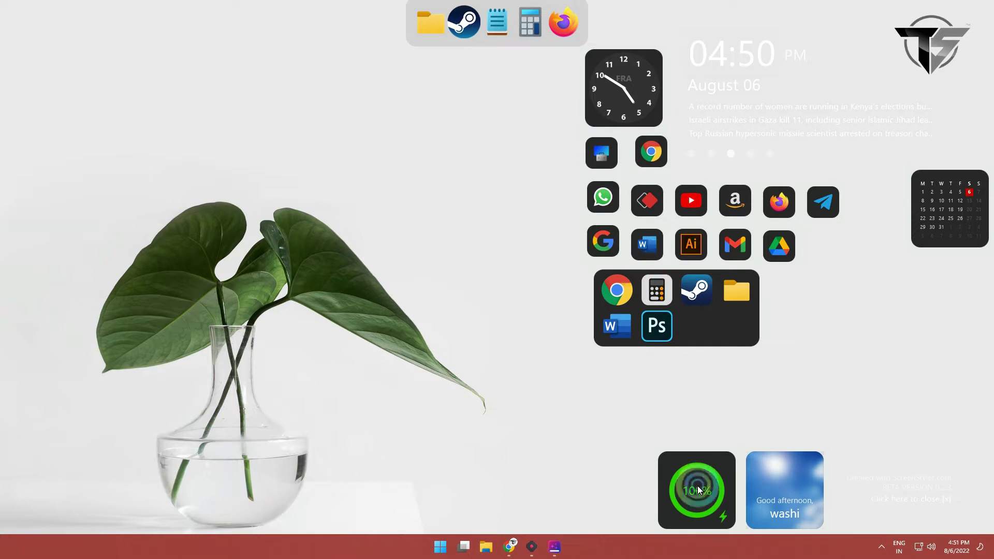
left_click_drag(720, 478, 829, 299)
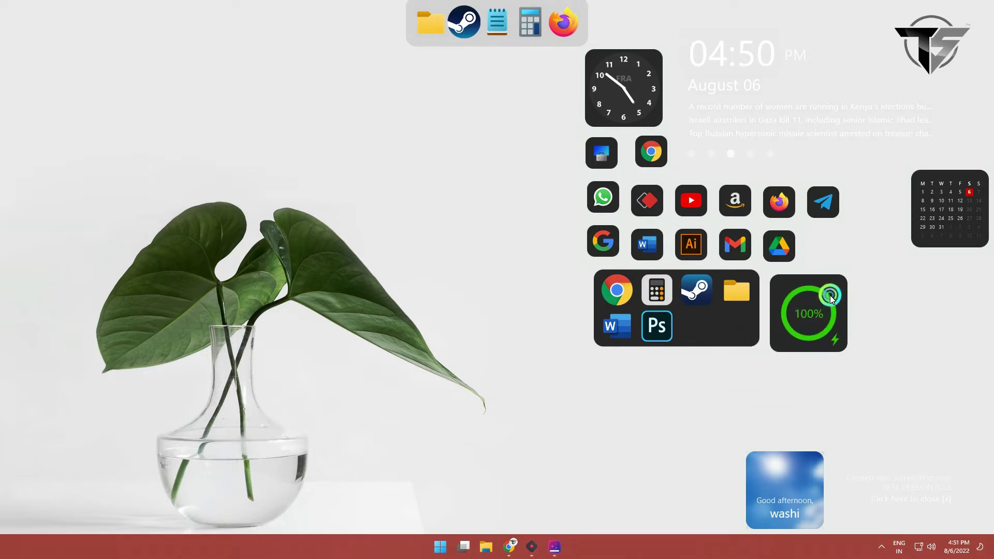
left_click_drag(814, 326, 810, 320)
left_click_drag(789, 456, 907, 271)
left_click(418, 280)
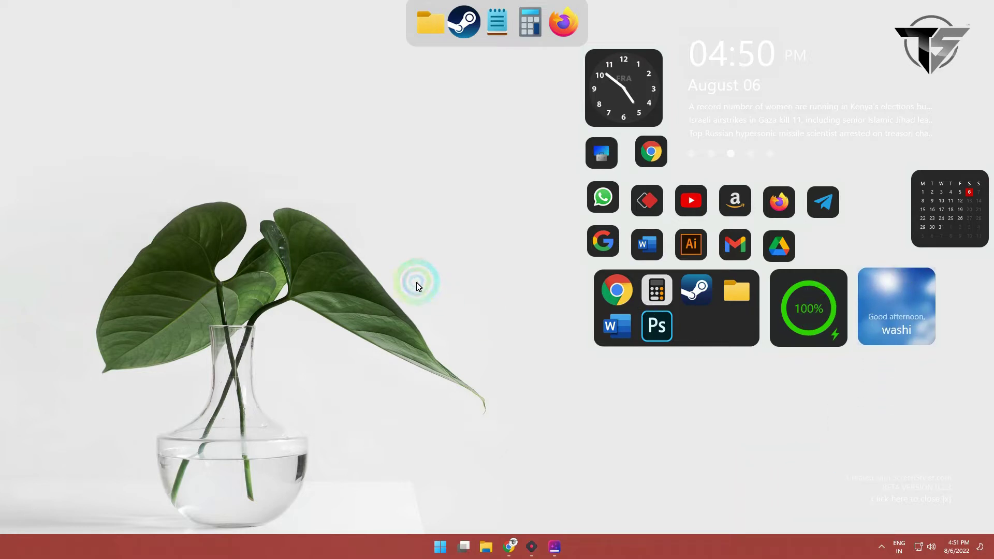
left_click(428, 147)
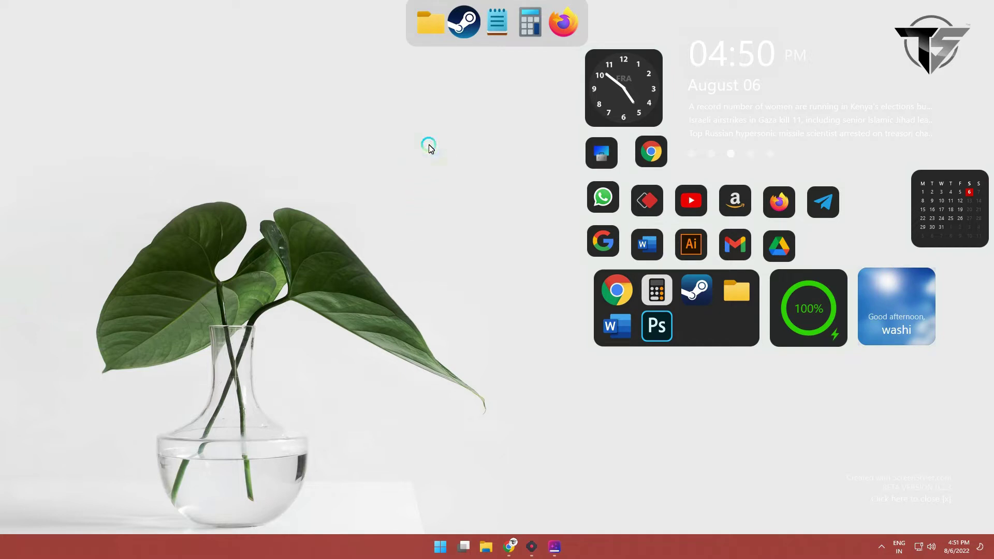
right_click(429, 147)
left_click(458, 187)
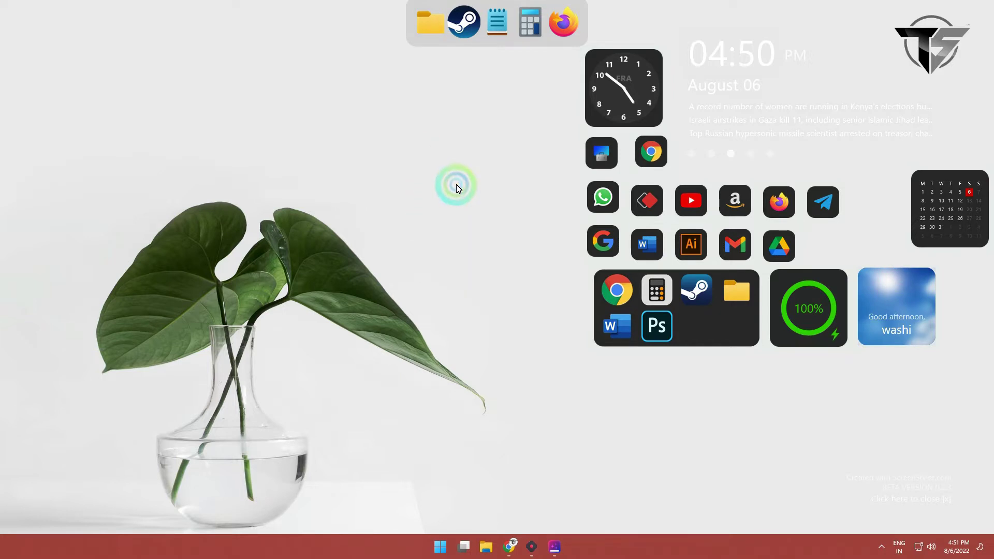
Step: Set the time, date and news widget's colour to black (000000) and switch its headlines to the last page
right_click(726, 72)
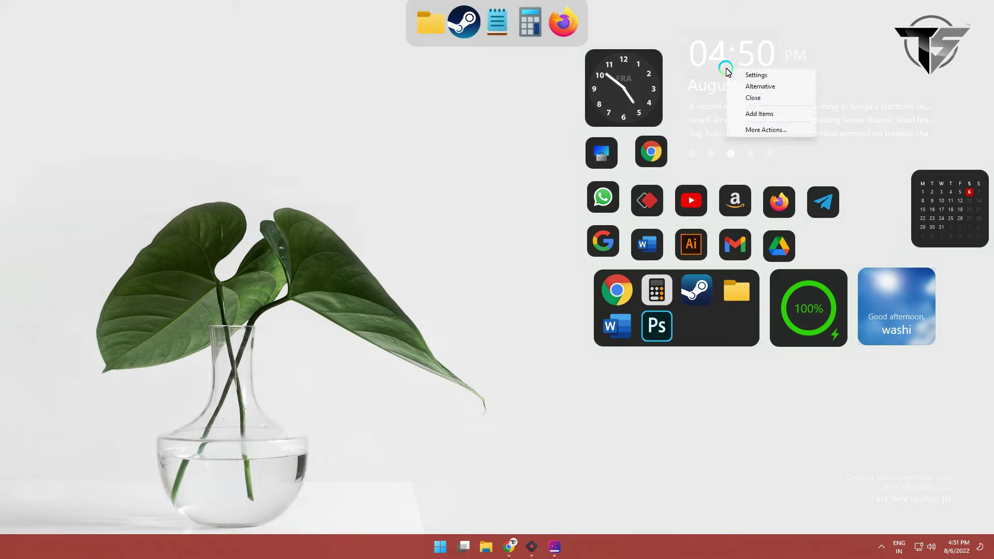
left_click(760, 85)
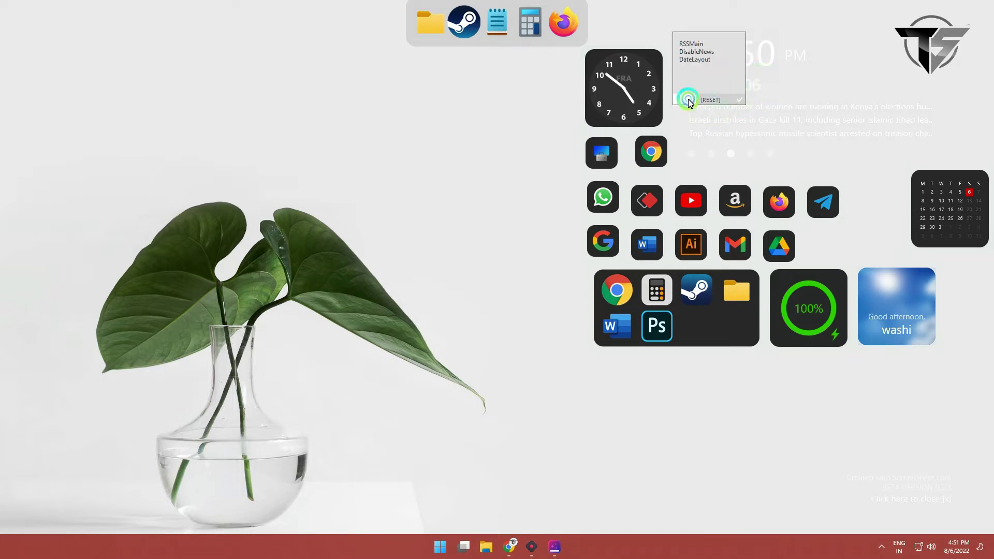
left_click(688, 99)
left_click(646, 176)
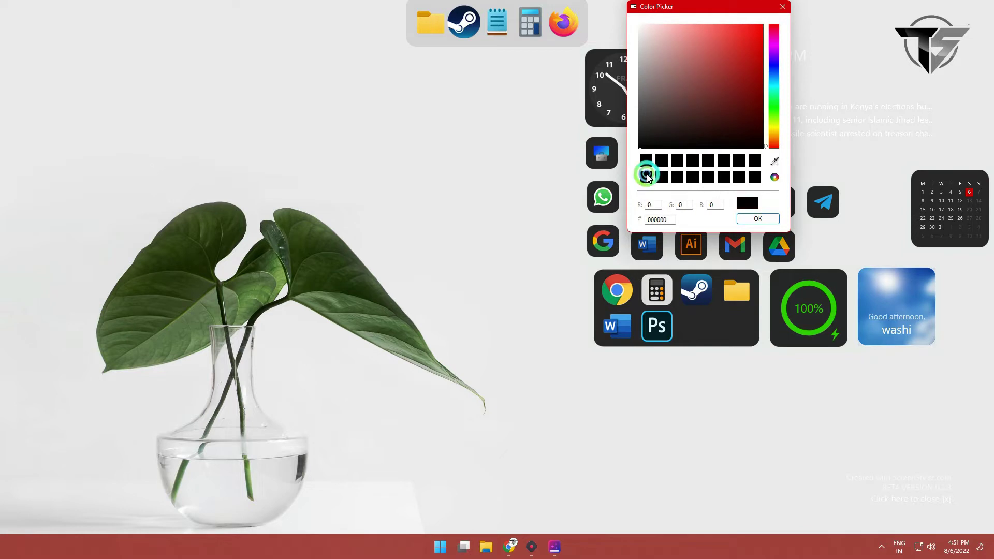
left_click(757, 219)
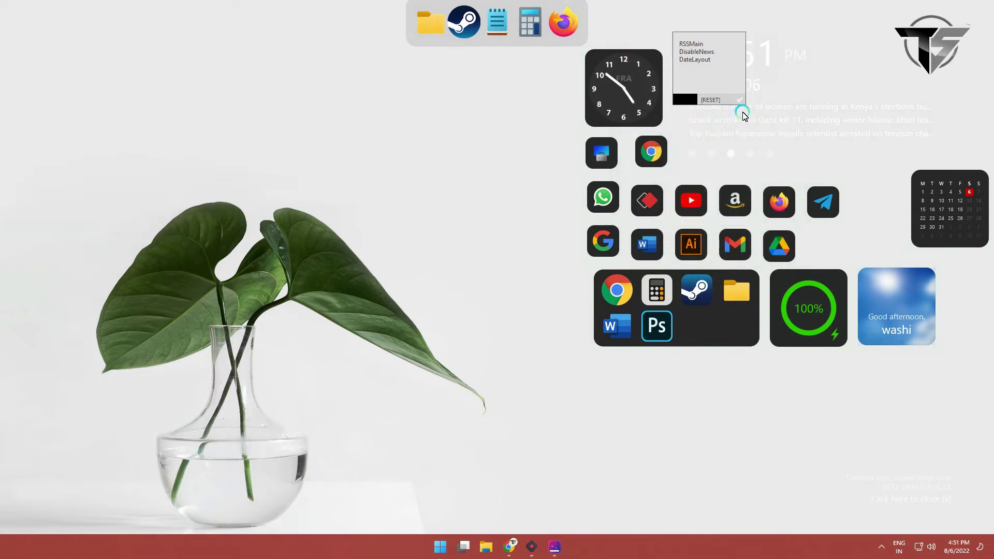
left_click(739, 99)
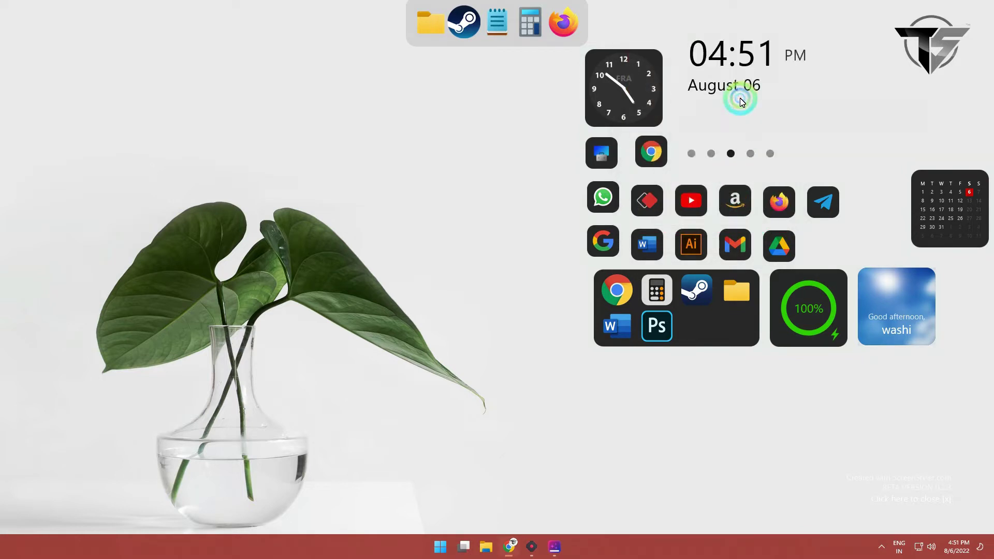
left_click(773, 154)
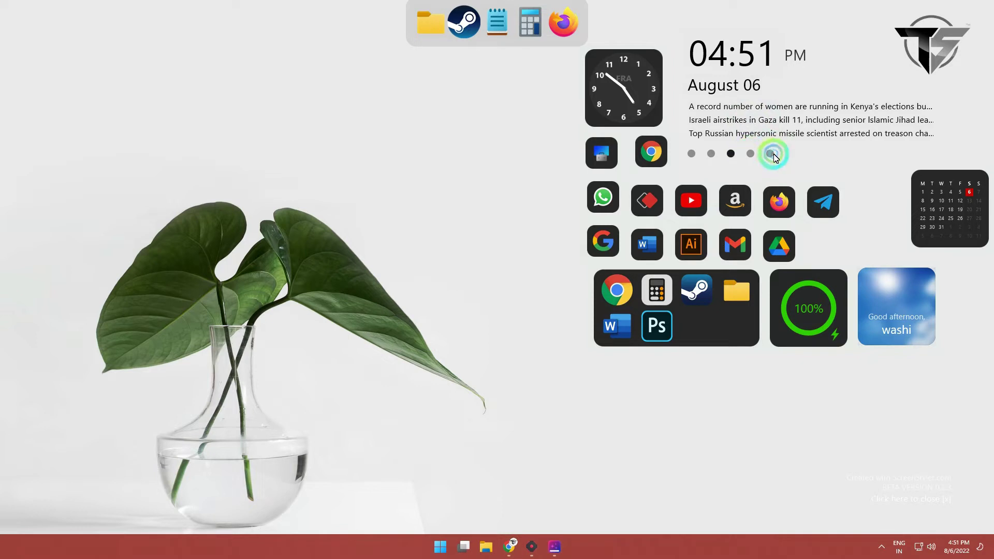
right_click(164, 129)
left_click(195, 168)
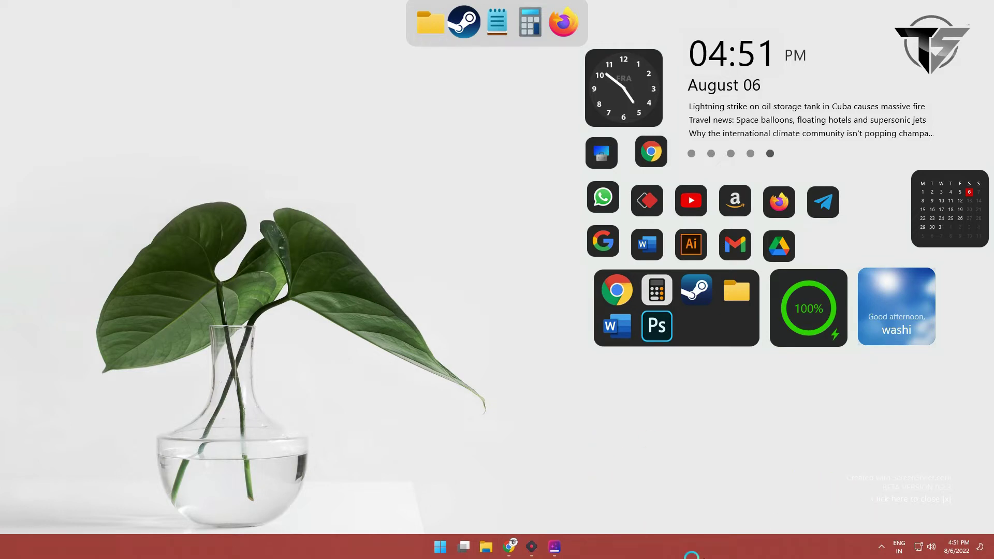
left_click(882, 548)
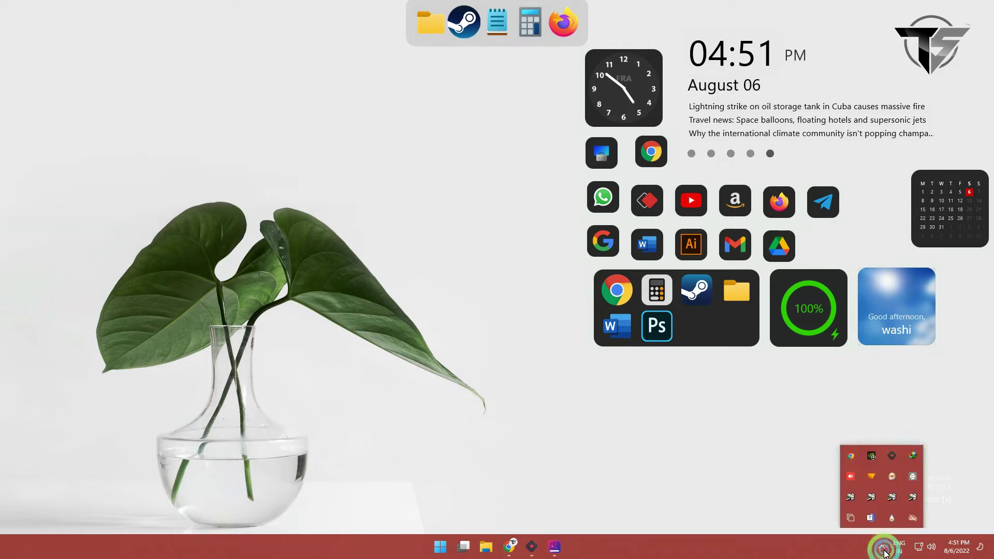
left_click(223, 170)
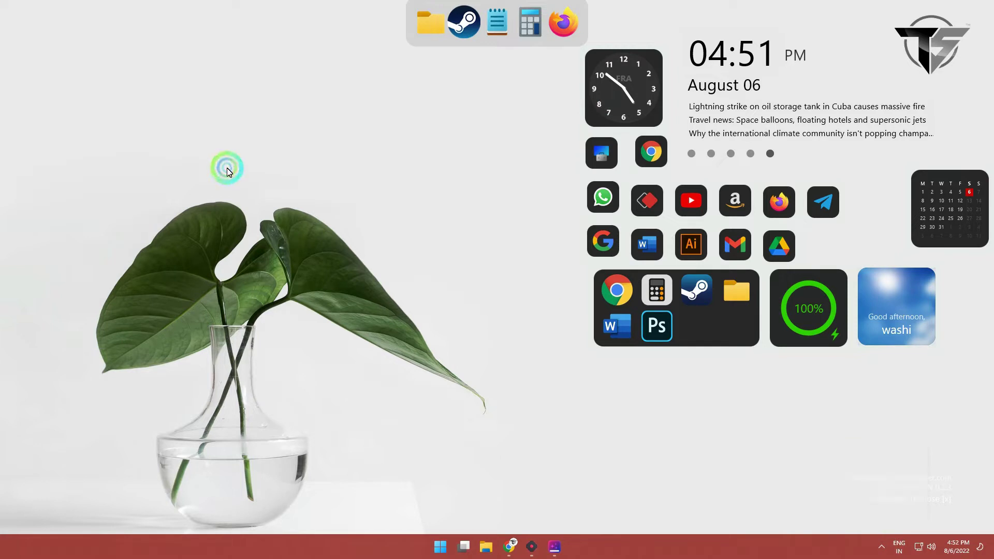
Step: Test the computer icon and the dock's Calculator, viewing Disk Management in Computer Management and closing the opened windows
left_click(596, 148)
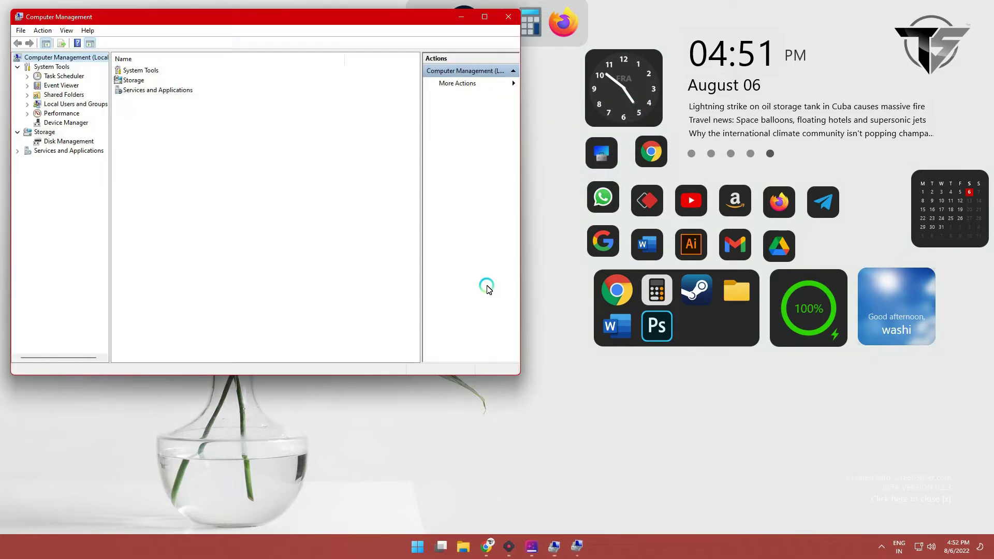
left_click(63, 141)
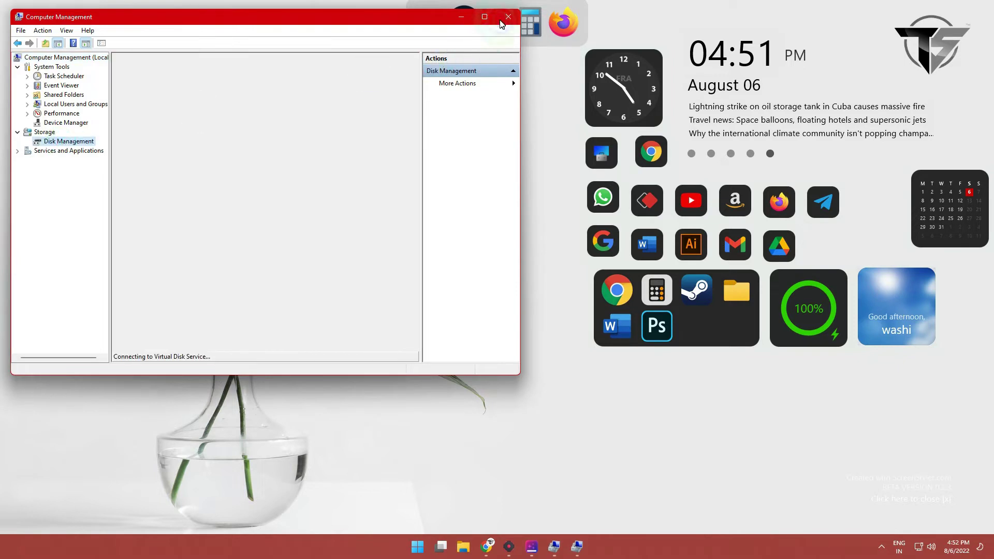
left_click(508, 17)
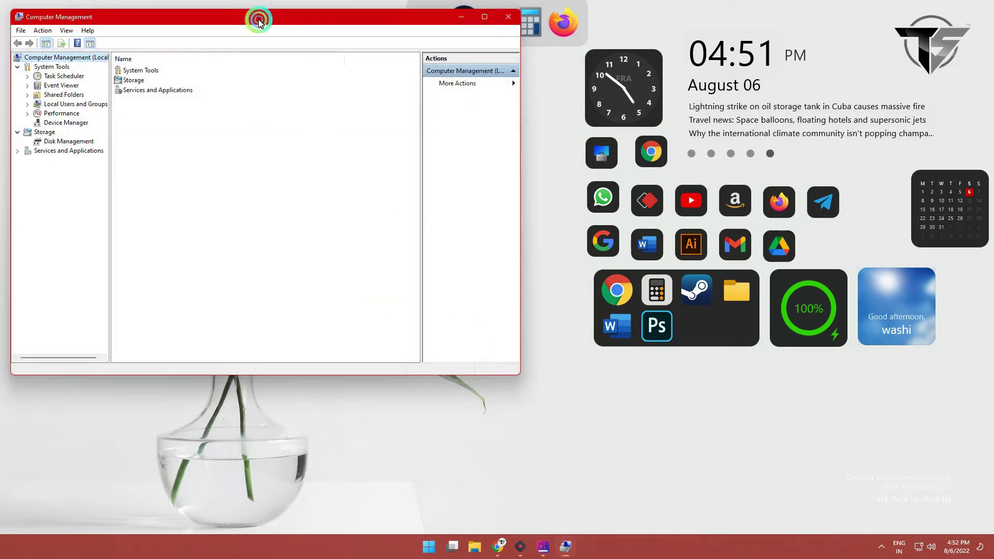
left_click(508, 16)
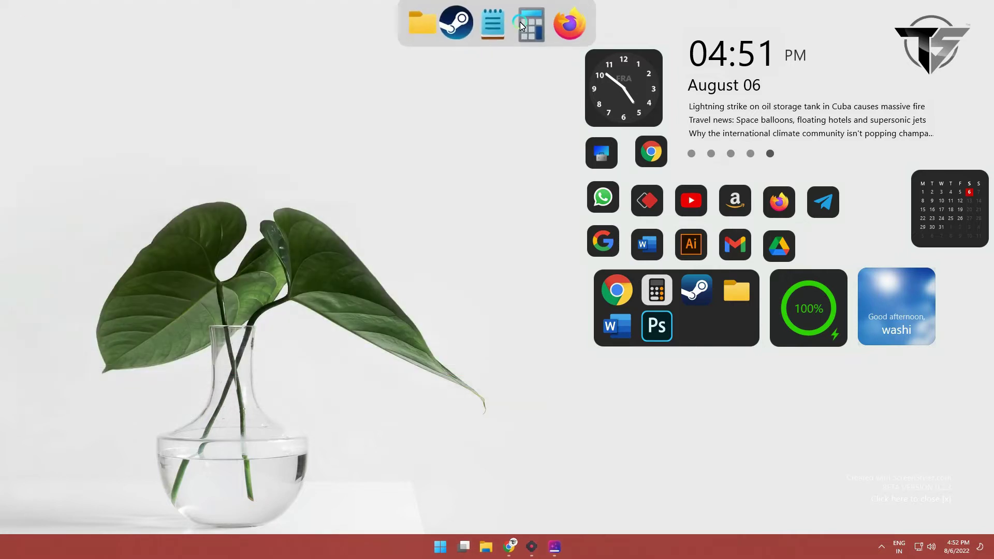
left_click(530, 31)
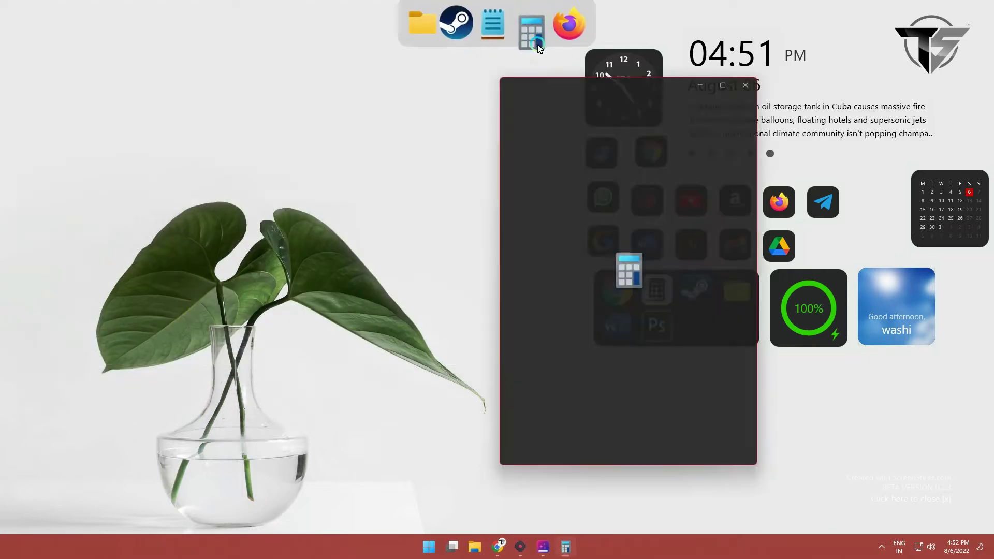
left_click(752, 76)
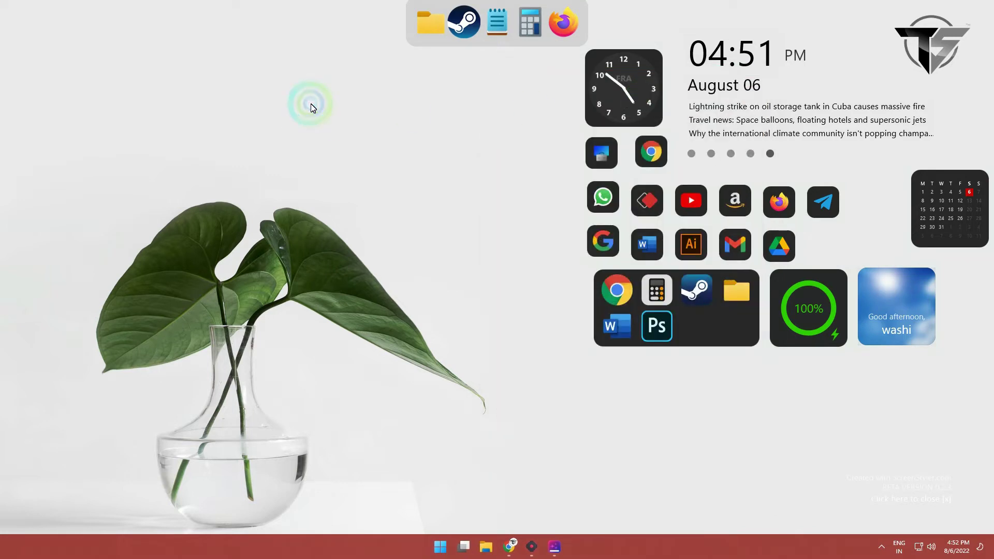
Step: Open File Explorer, browse the Downloads and Desktop folders, and close the window
right_click(311, 106)
left_click(331, 150)
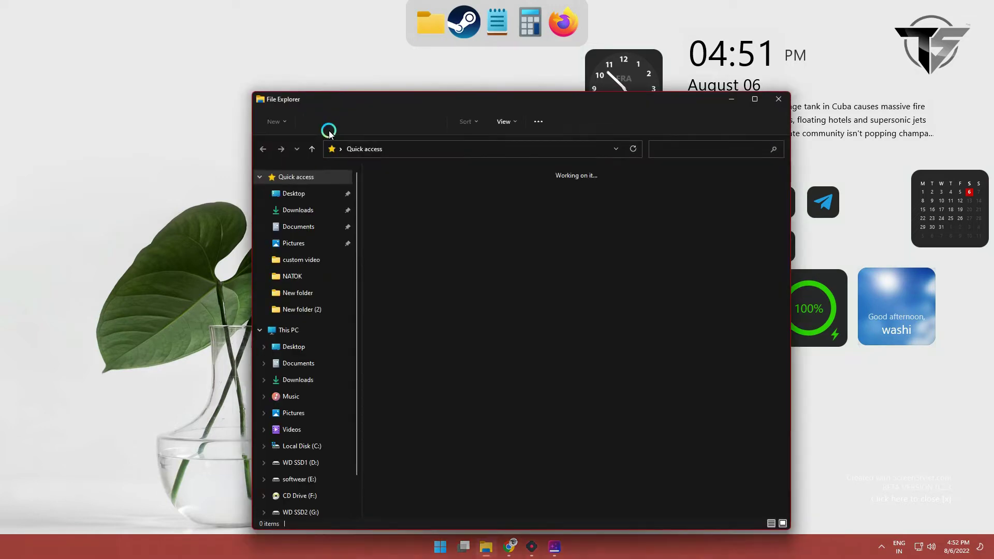
left_click(318, 207)
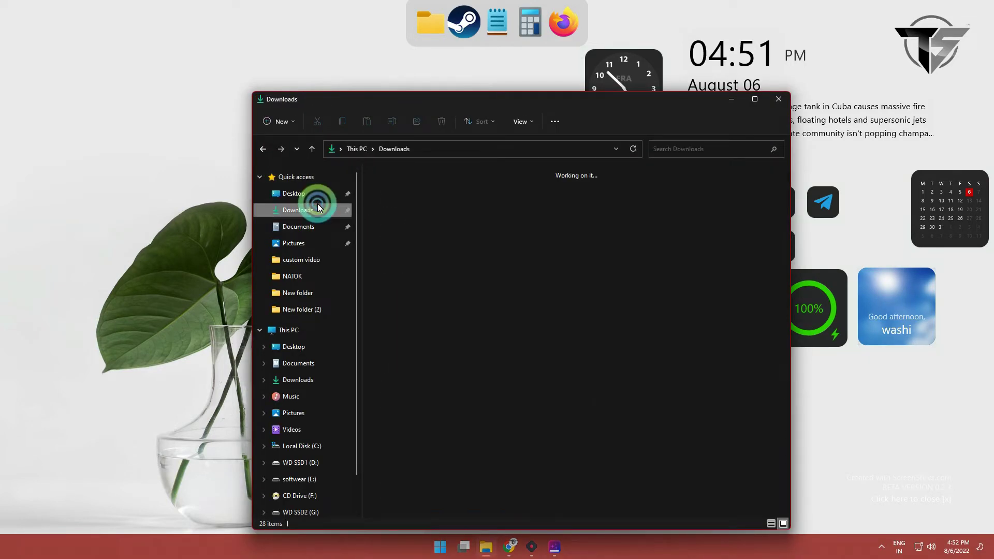
left_click(302, 194)
left_click(293, 211)
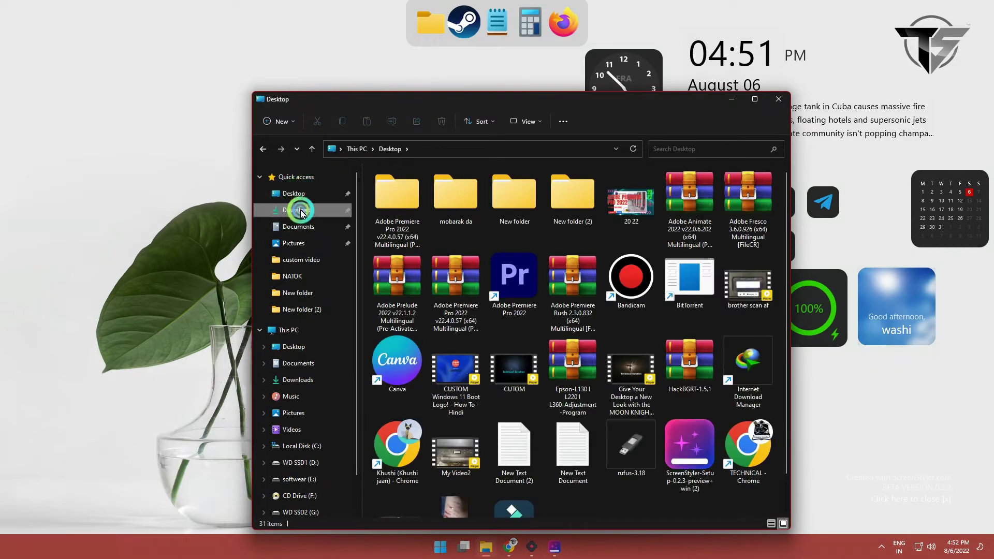
left_click(636, 203)
left_click(782, 101)
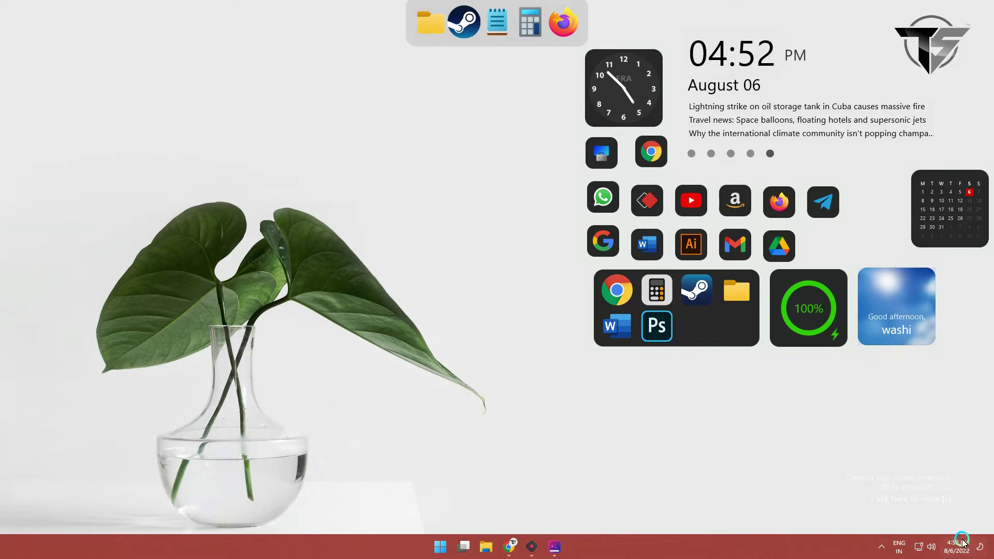
left_click(881, 546)
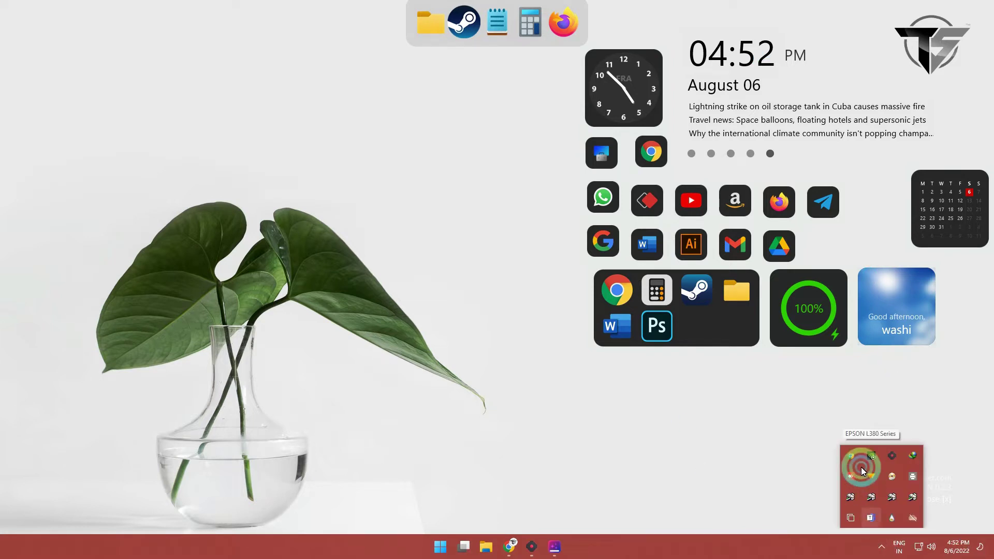
left_click(897, 459)
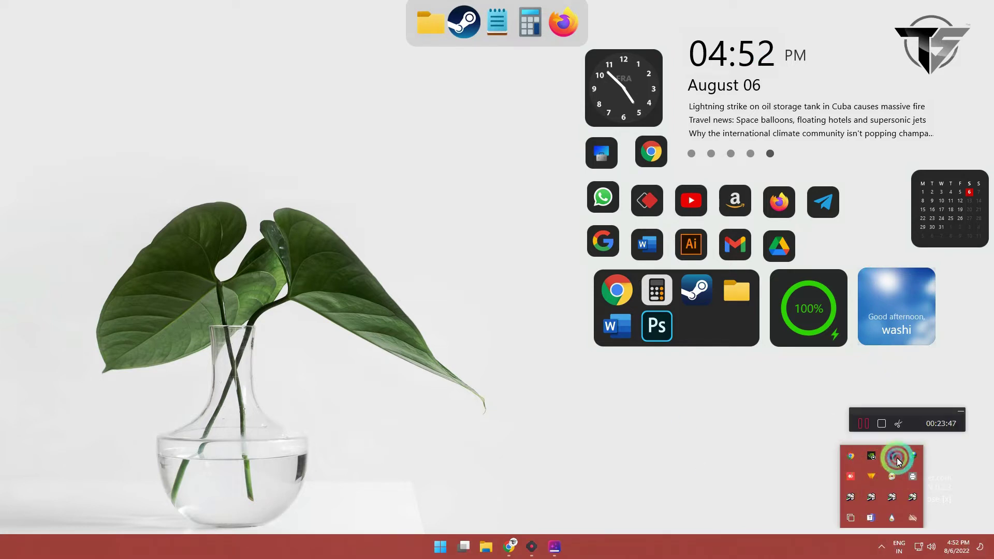
left_click(869, 425)
left_click(882, 424)
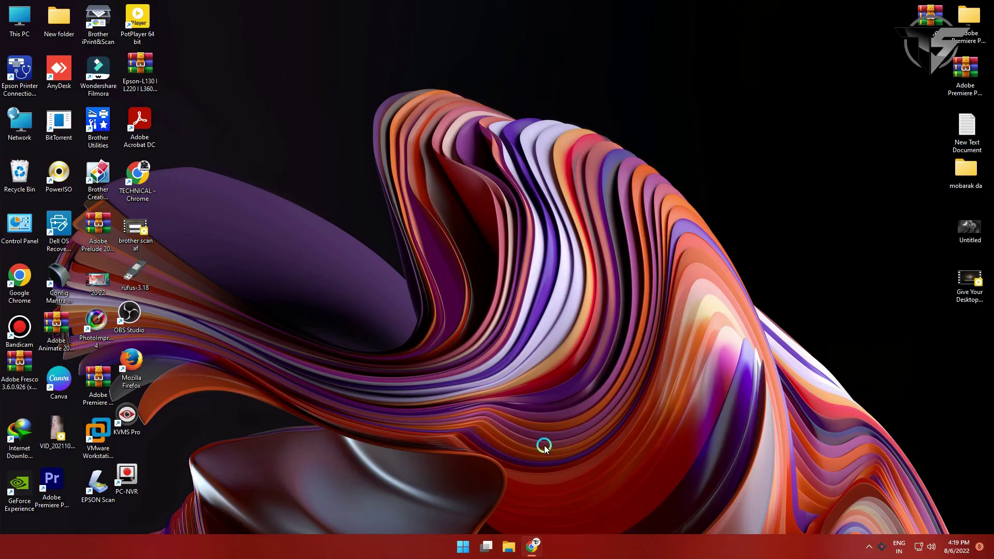
Step: Switch to the Chrome window showing the ScreenStyler site and open the Google home page in a new tab
left_click(525, 548)
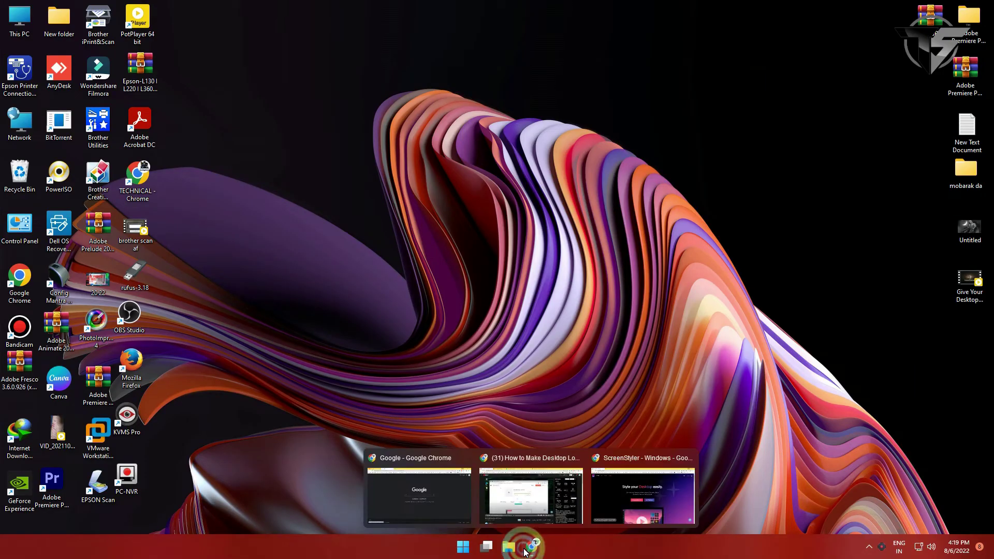
left_click(615, 487)
left_click(174, 93)
left_click(140, 8)
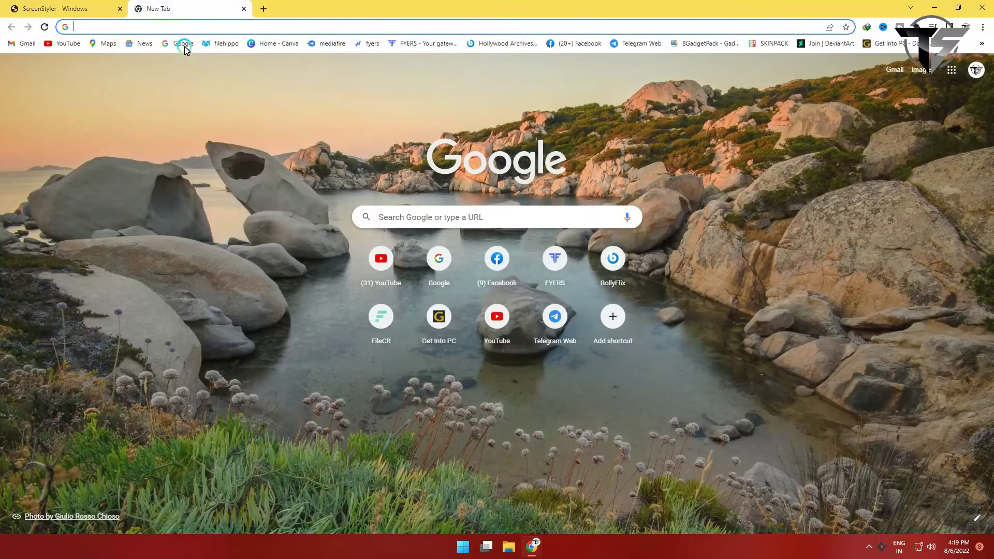
left_click(184, 45)
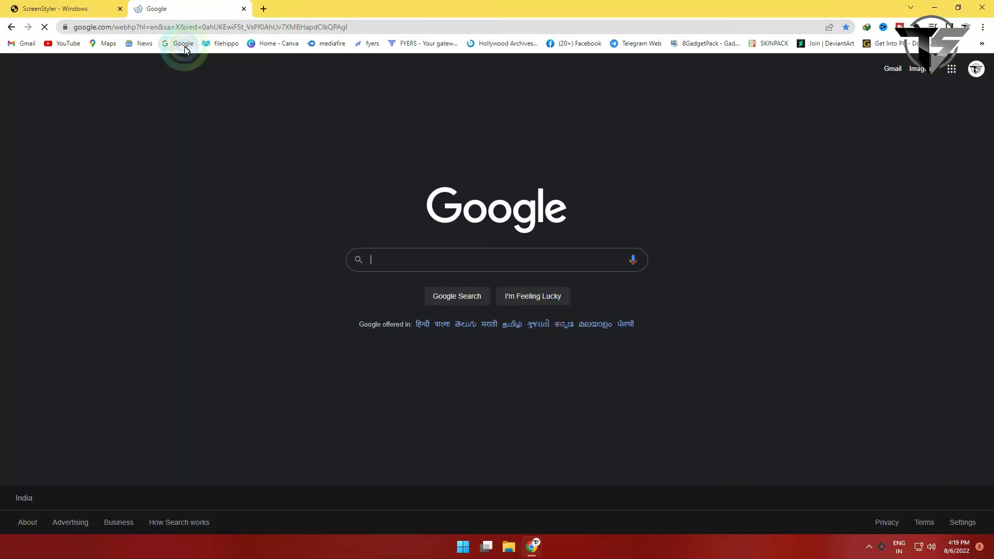
Step: Copy the words "Style your Desktop" from the ScreenStyler page's main heading
left_click(73, 5)
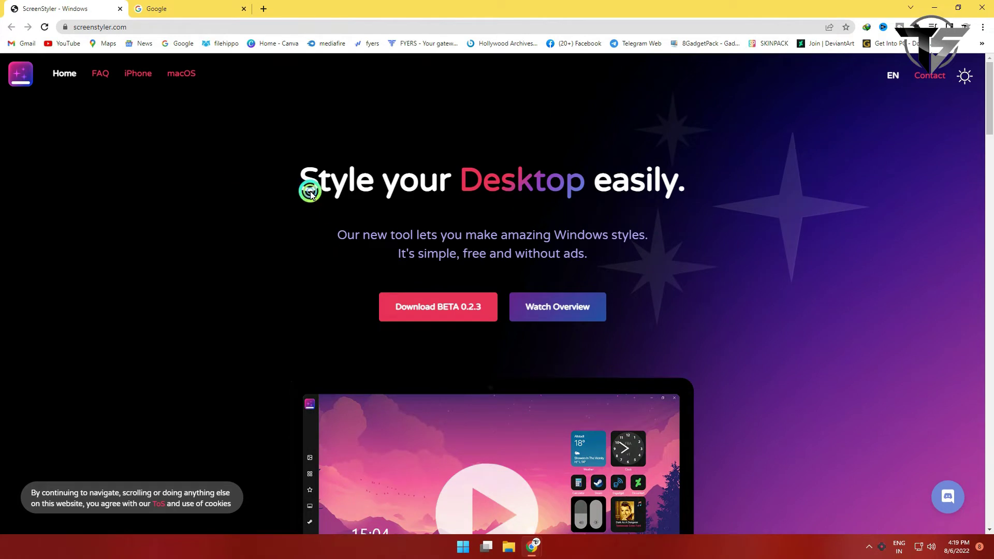
left_click_drag(311, 194, 619, 188)
left_click_drag(599, 191, 591, 192)
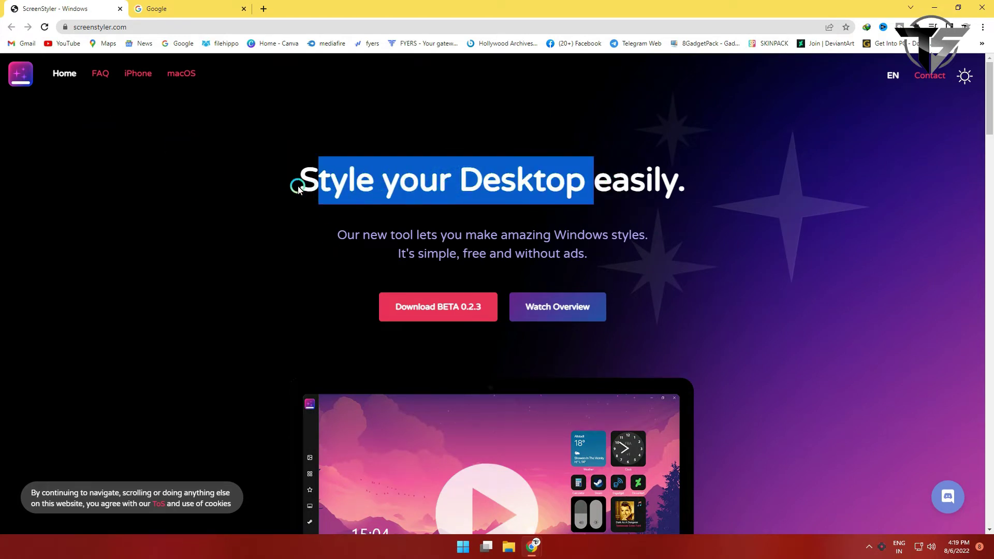
left_click_drag(298, 187, 554, 181)
right_click(552, 186)
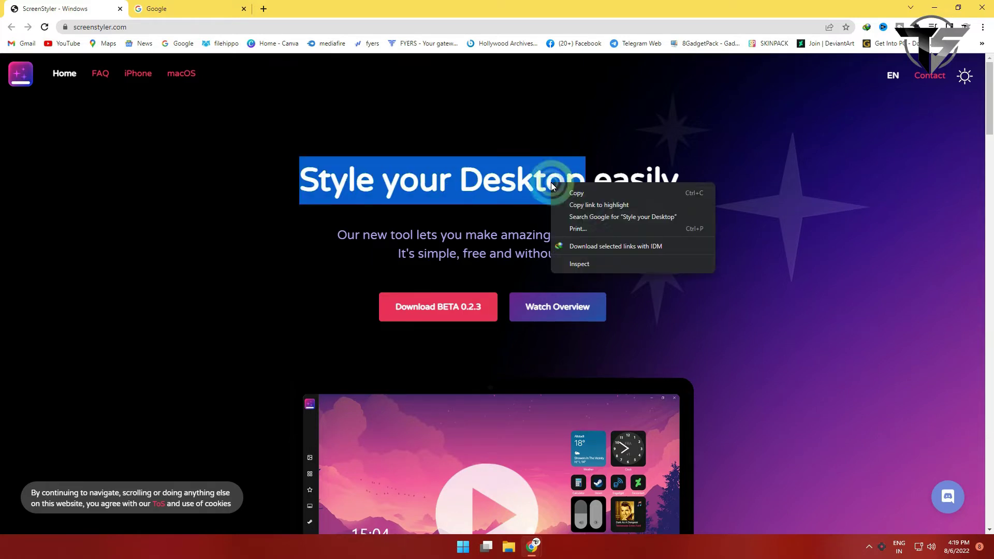
left_click(578, 193)
Step: Search Google for the copied text "Style your Desktop" and open the screenstyler.com result
left_click(176, 9)
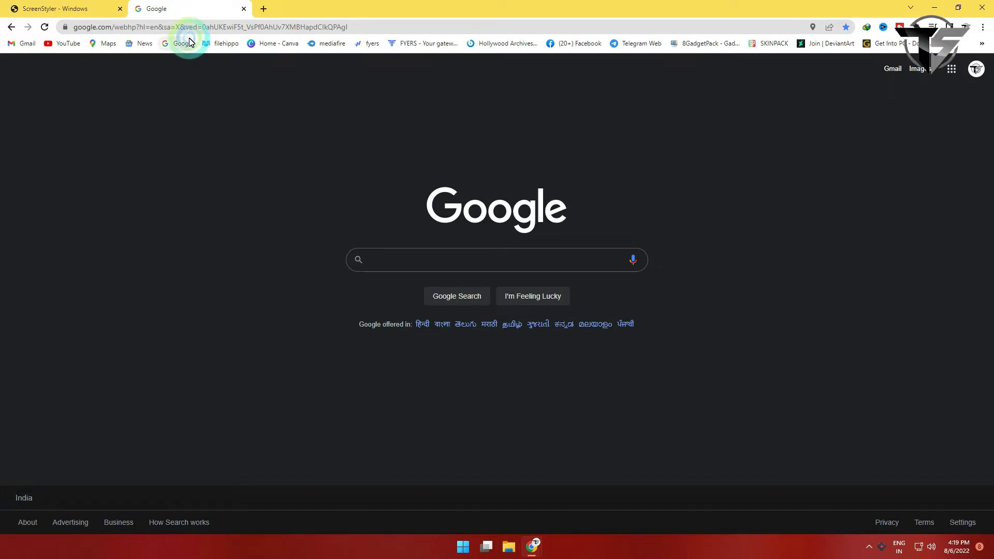
left_click(405, 256)
right_click(406, 262)
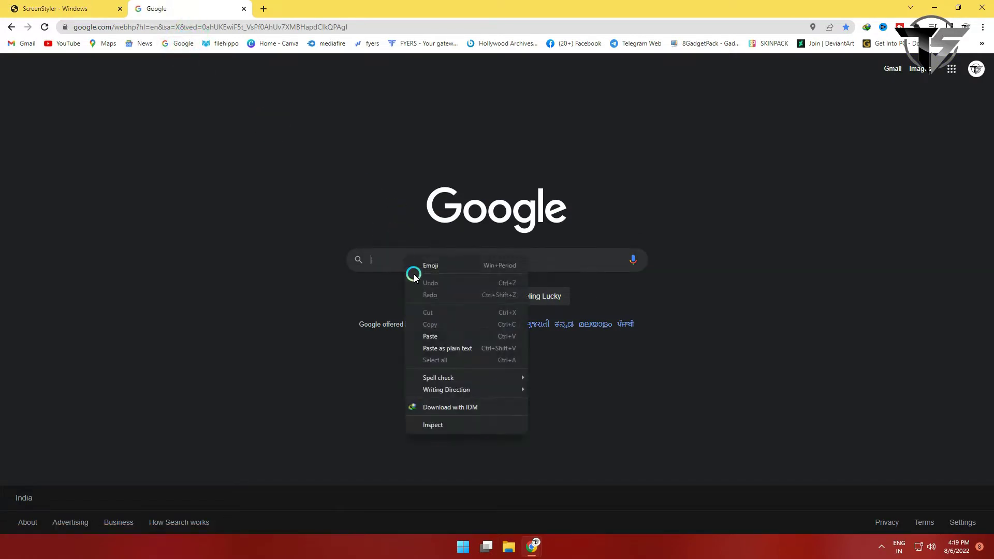
left_click(434, 336)
key("Return")
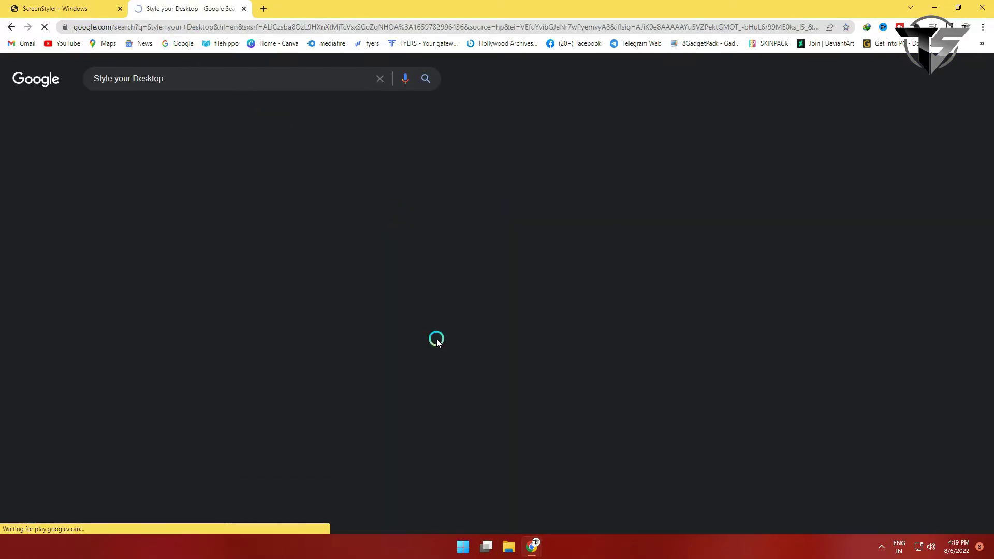
left_click(184, 167)
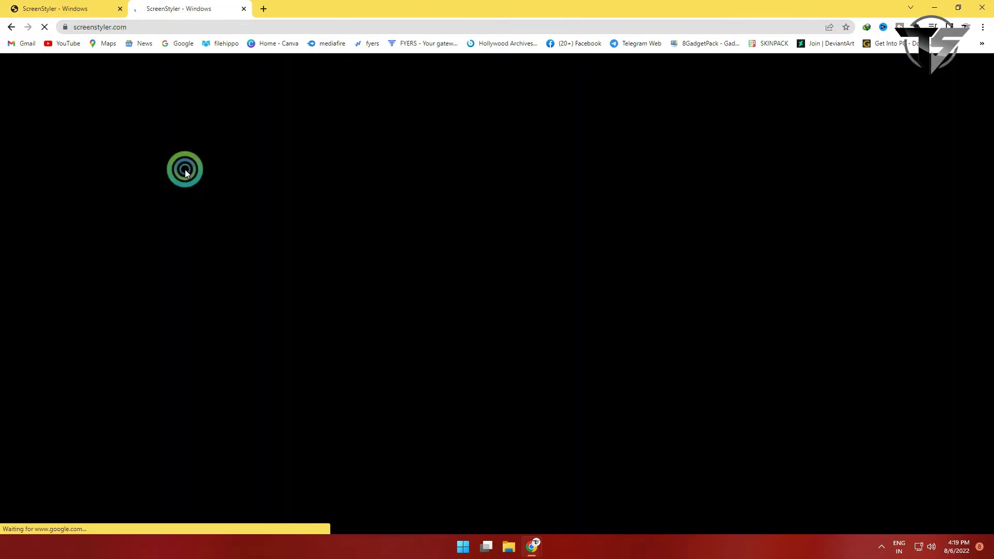
Step: Download the ScreenStyler BETA 0.2.3 setup from its MediaFire page to the Desktop folder, closing the advertising pop-up
scroll(376, 345, "down", 3)
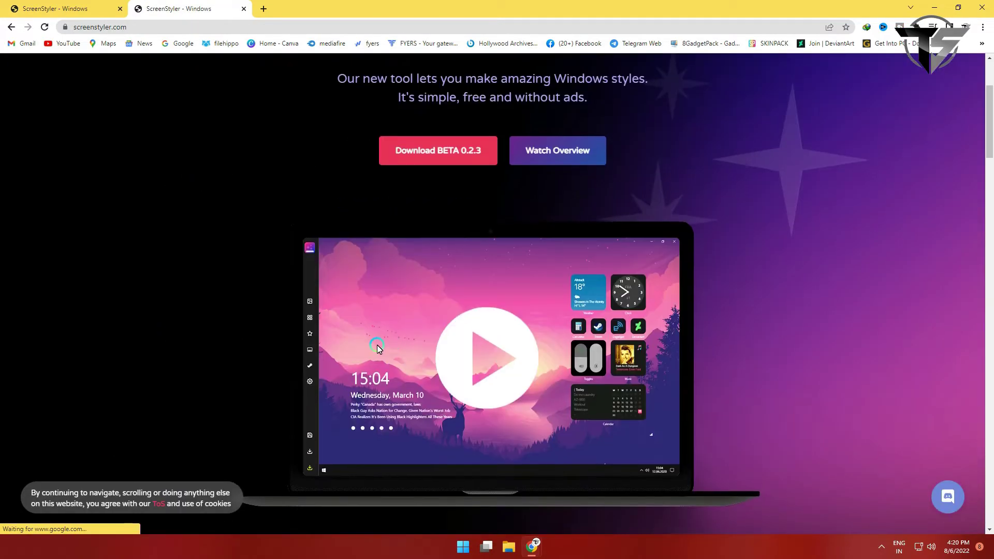
scroll(393, 332, "down", 3)
scroll(466, 264, "up", 5)
left_click(468, 254)
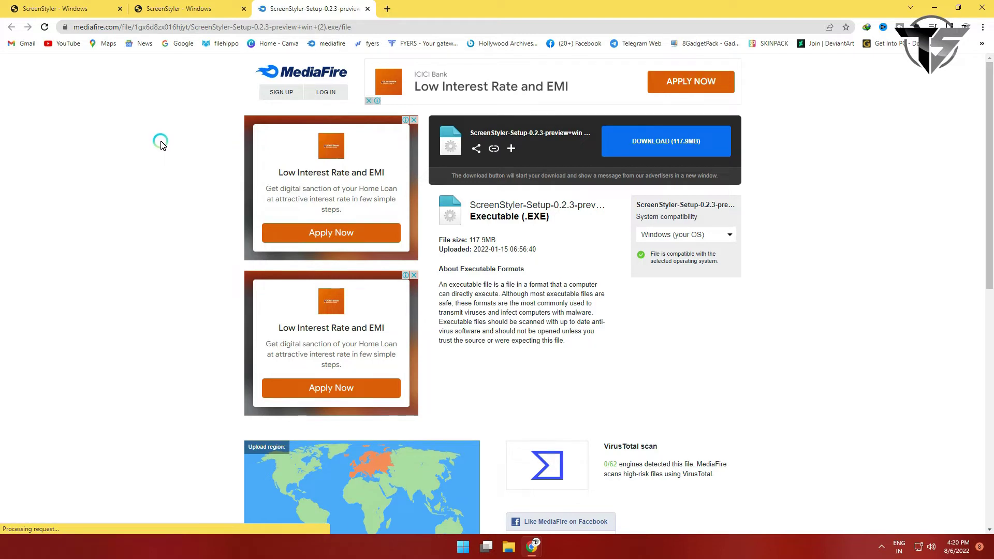
left_click(658, 148)
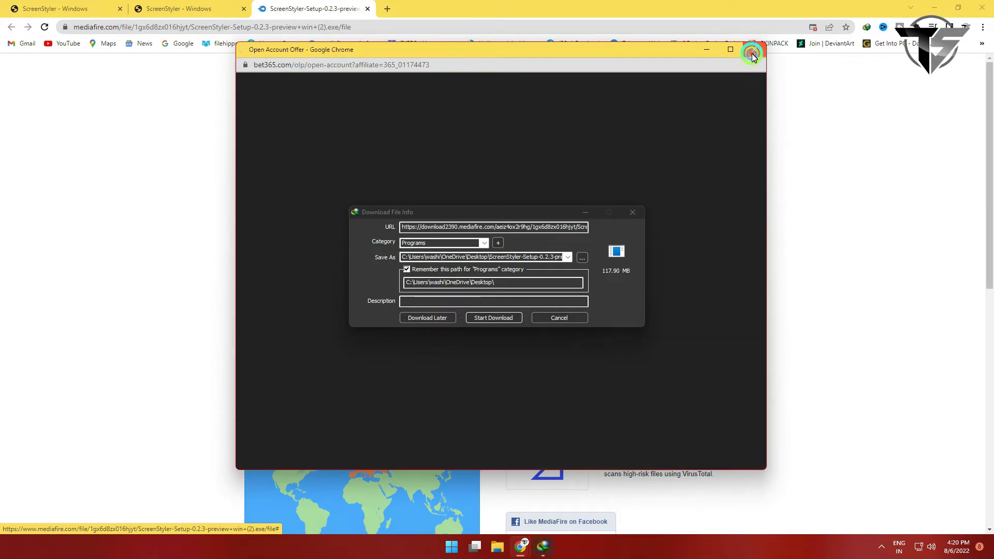
left_click(752, 50)
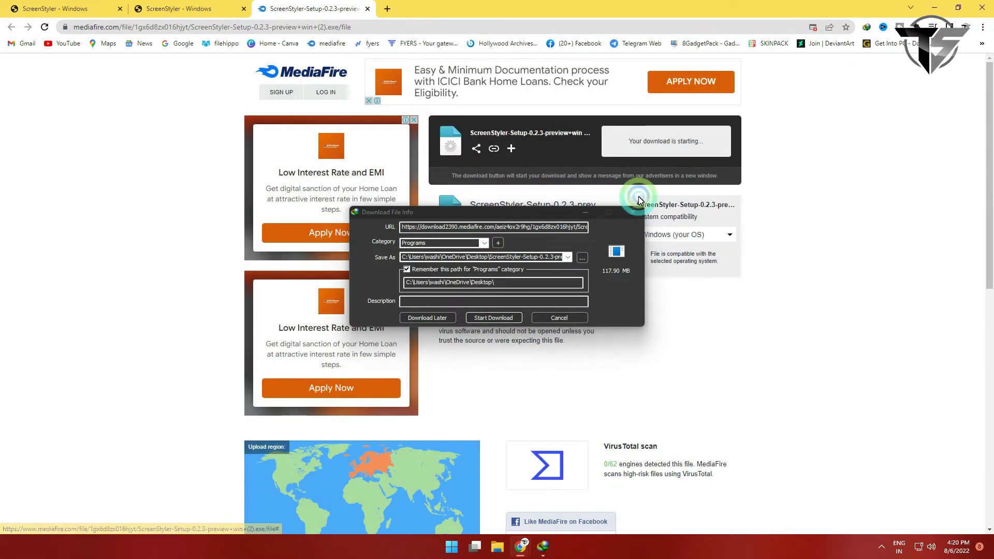
left_click(493, 317)
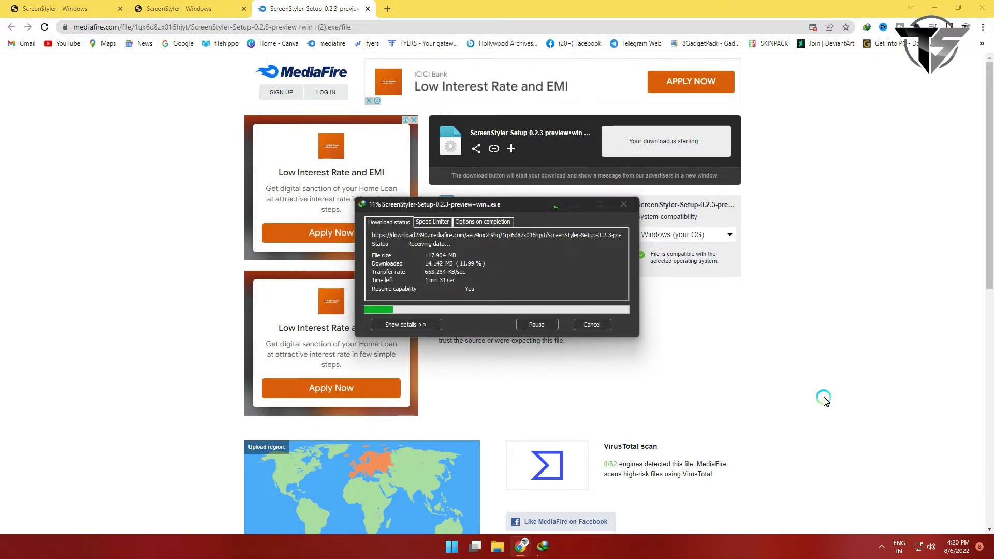
Step: Close the MediaFire tab and restore the Chrome window to a smaller size
left_click(362, 9)
left_click(368, 8)
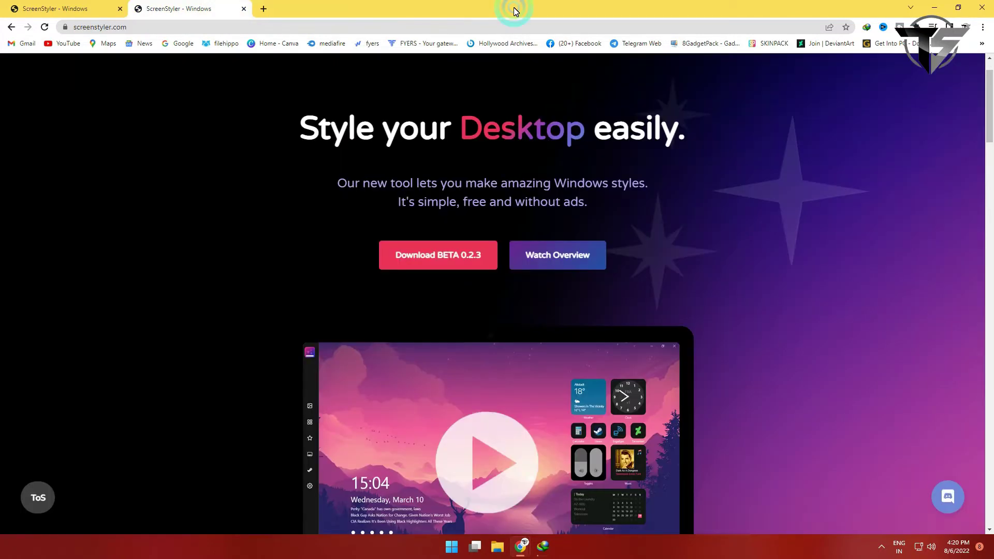
double_click(804, 7)
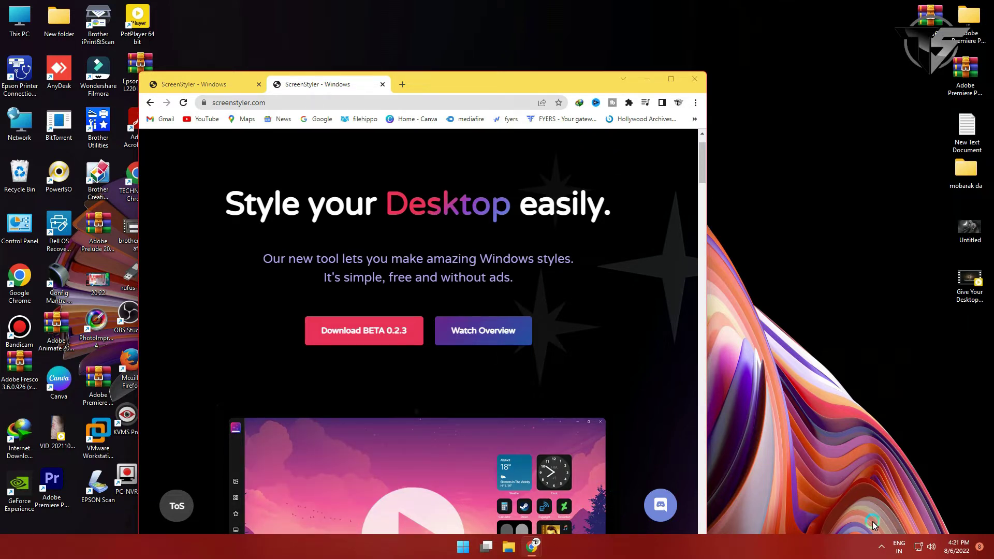
Step: Open the folder containing the downloaded ScreenStyler setup from Internet Download Manager and close the download manager
left_click(881, 550)
left_click(912, 456)
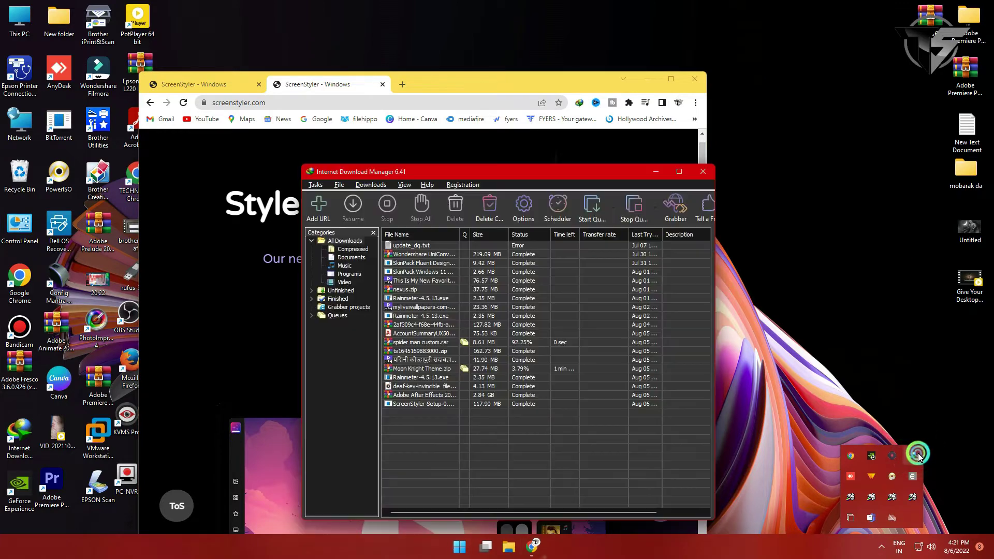
right_click(394, 403)
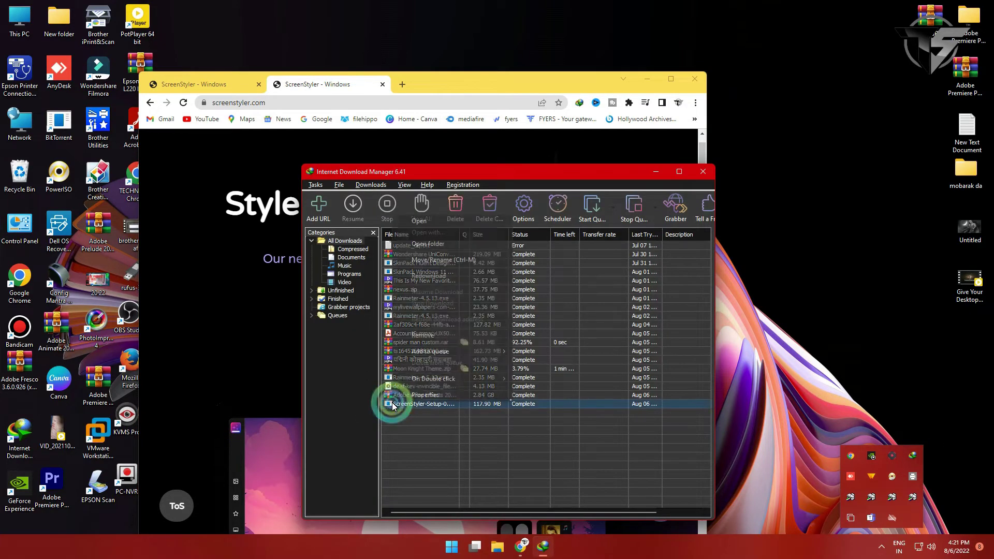
left_click(427, 244)
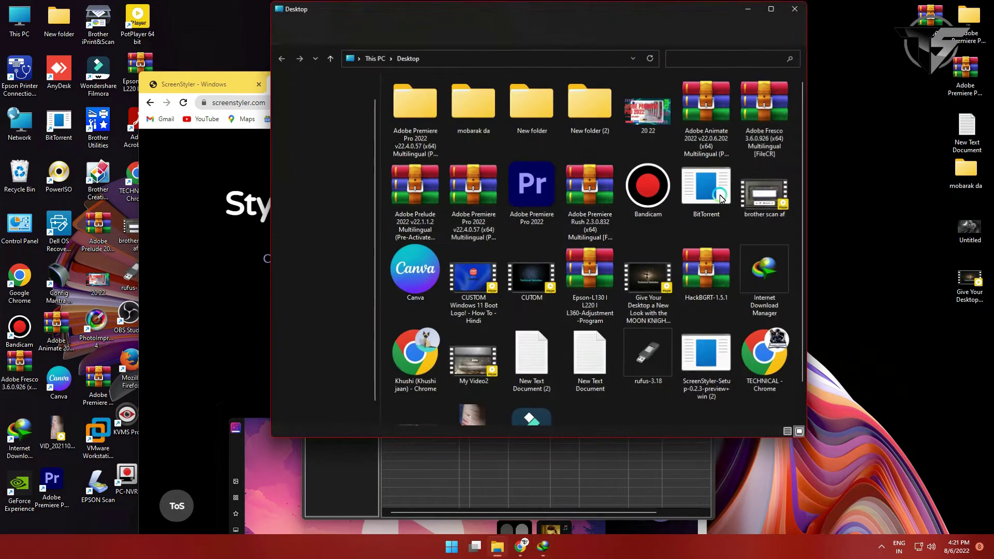
left_click(486, 503)
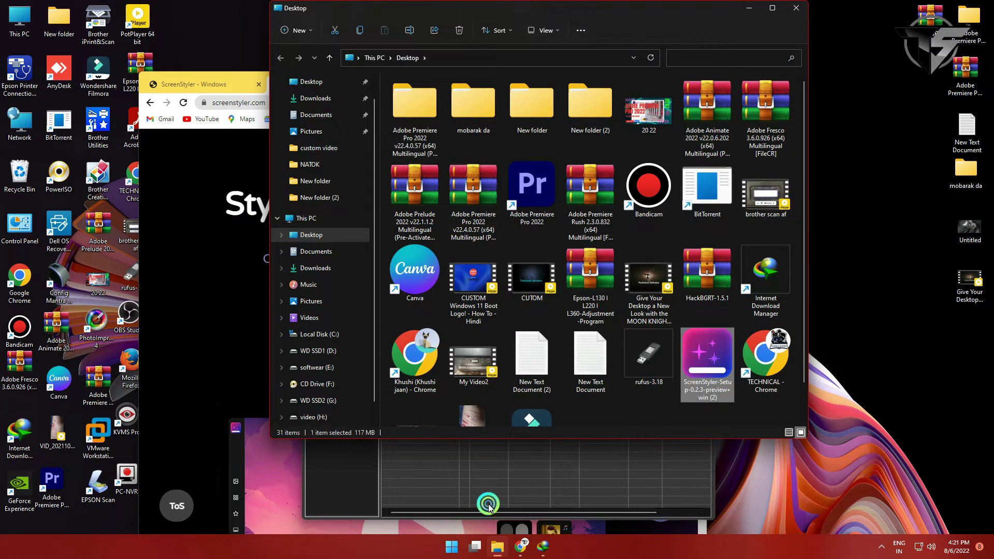
left_click(707, 172)
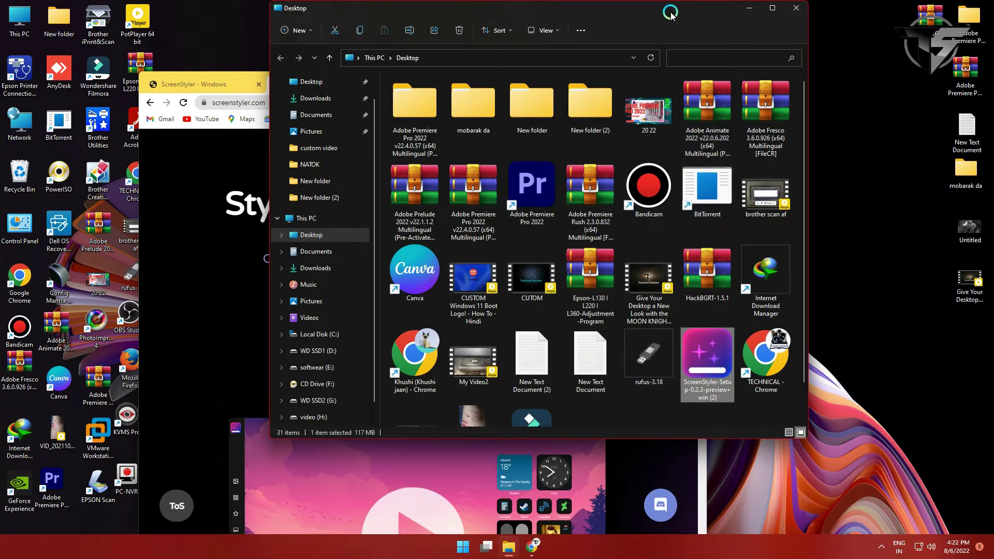
Step: Clear the File Explorer and Chrome windows off the desktop and refresh it
left_click_drag(666, 10, 653, 106)
left_click(699, 466)
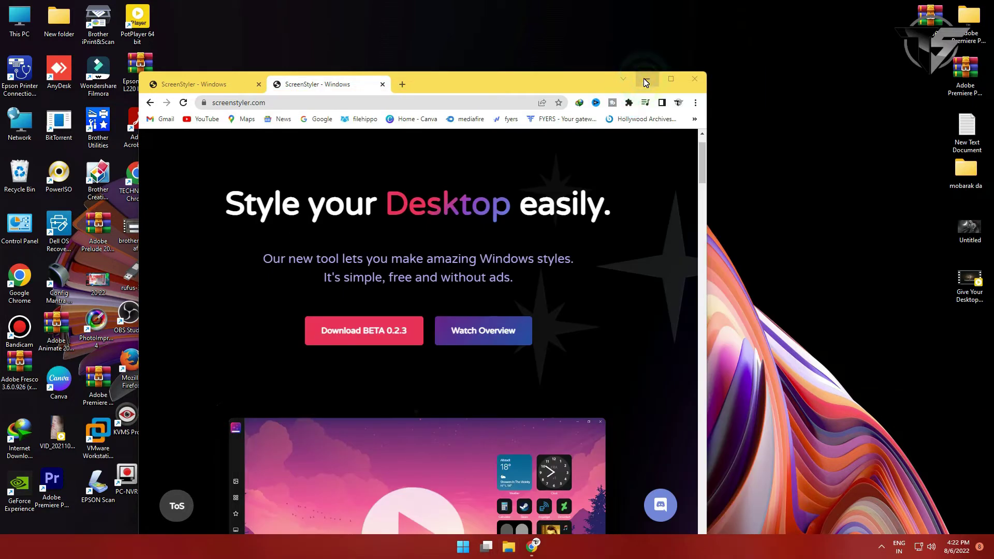
left_click(646, 79)
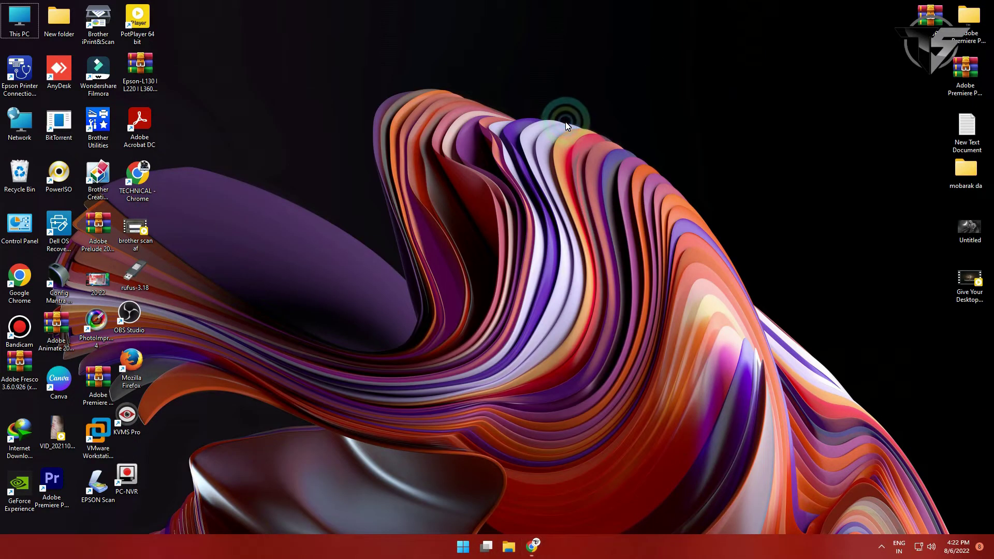
right_click(565, 124)
left_click(601, 169)
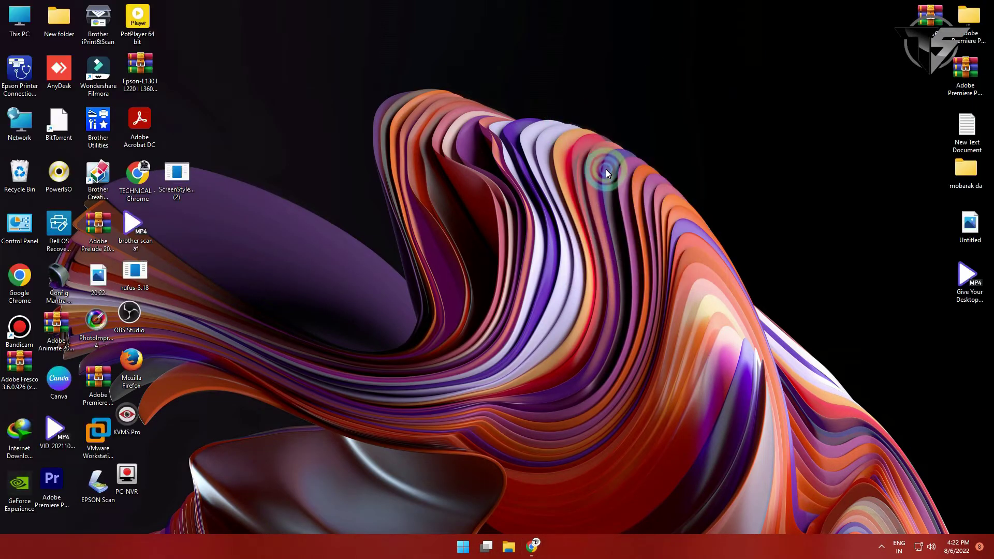
Step: Move the ScreenStyler setup file to an empty area of the desktop, run it and continue to the license agreement
left_click_drag(177, 176, 707, 106)
double_click(707, 104)
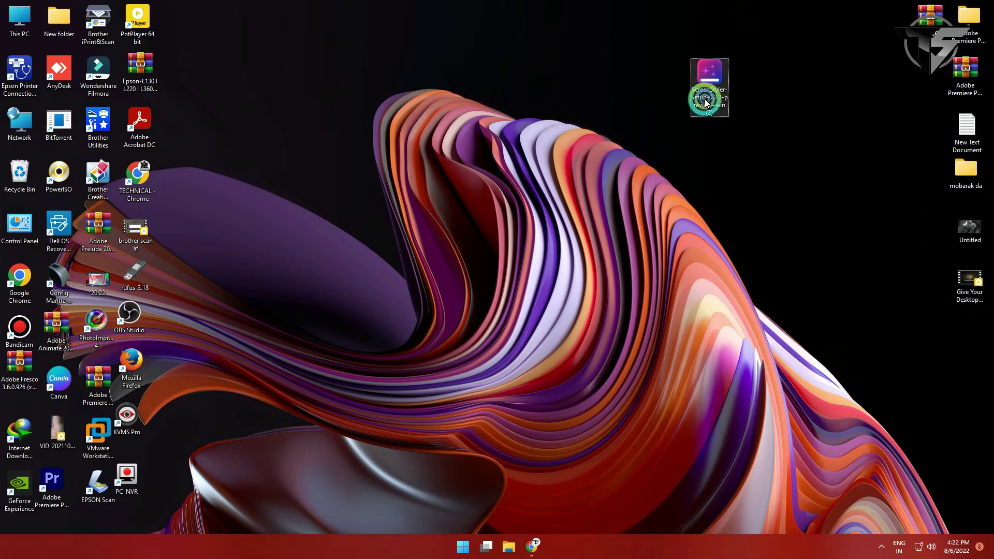
left_click(554, 355)
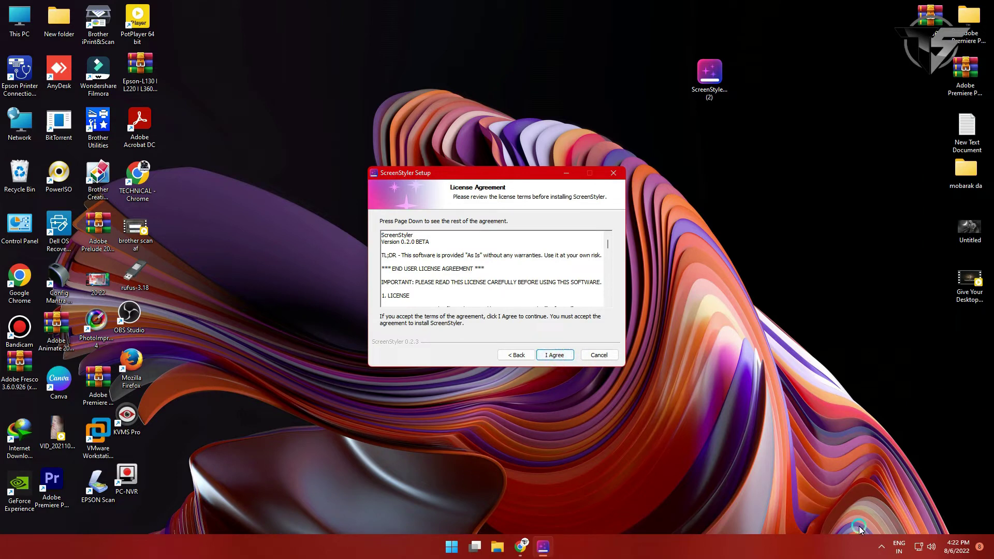
left_click(882, 547)
left_click(891, 459)
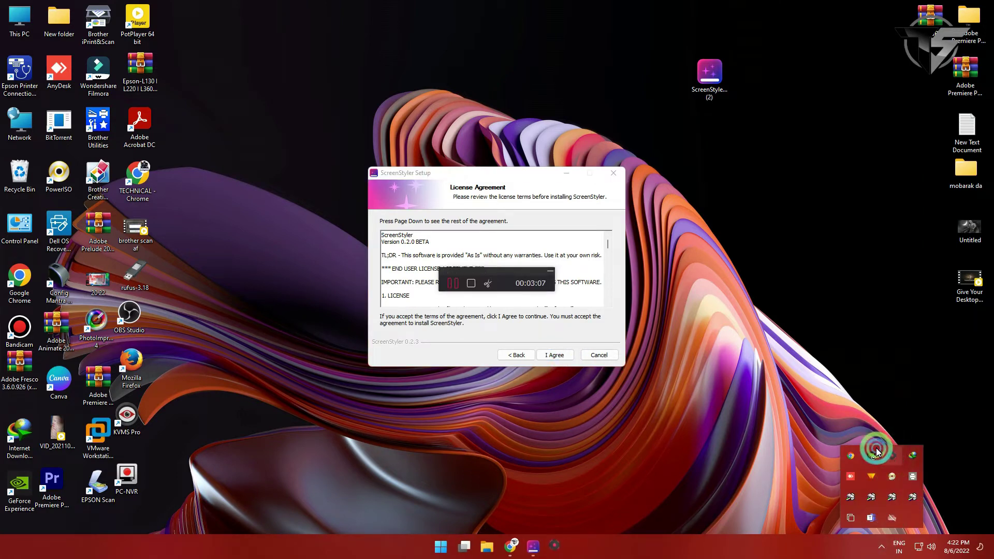
left_click(956, 410)
Step: Accept the ScreenStyler license agreement and install the program with the RocketDock component included
left_click(561, 357)
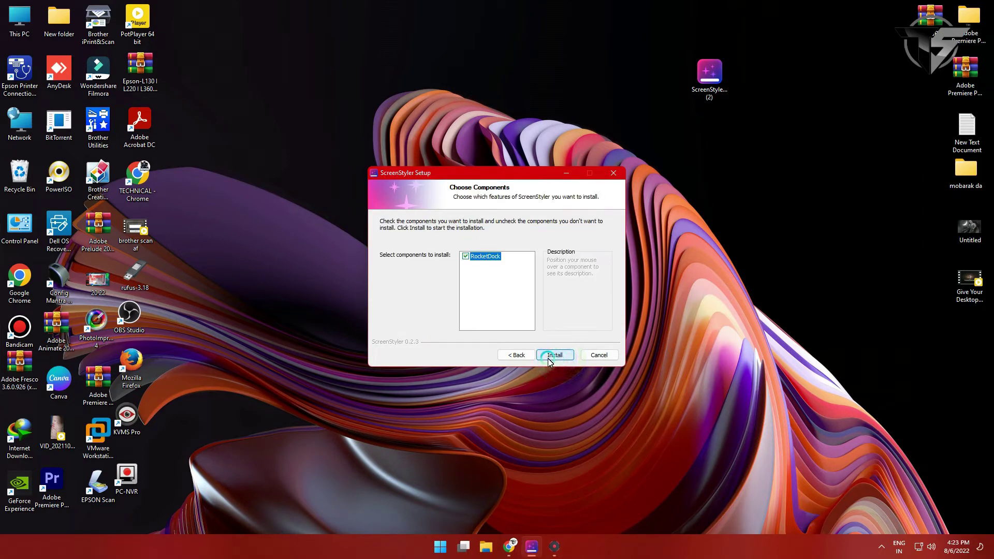
left_click(519, 356)
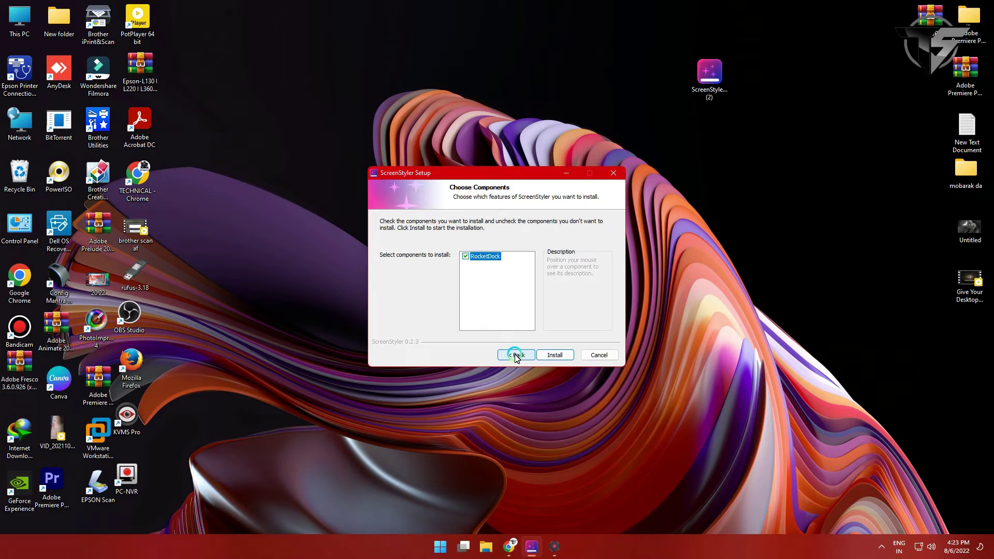
left_click(555, 356)
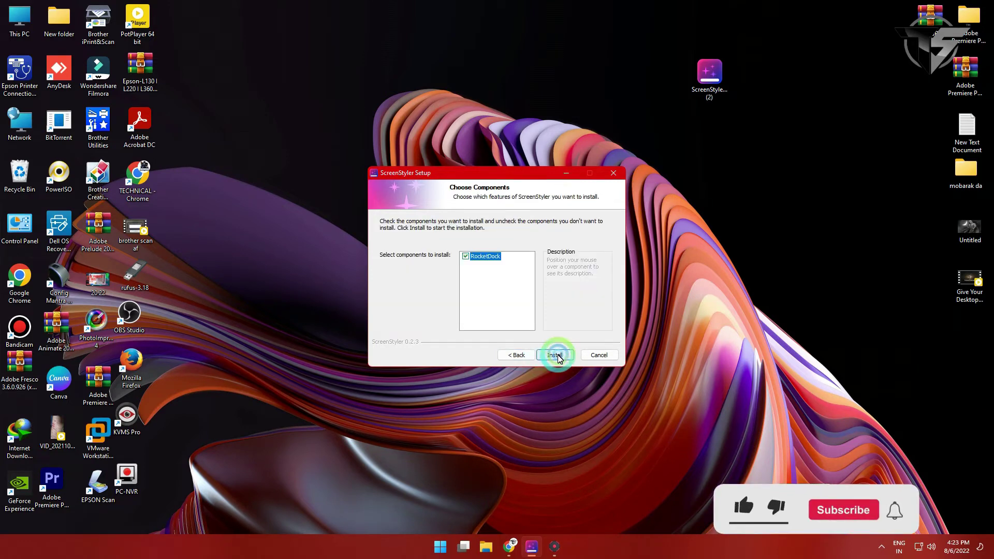
left_click(471, 266)
left_click(543, 341)
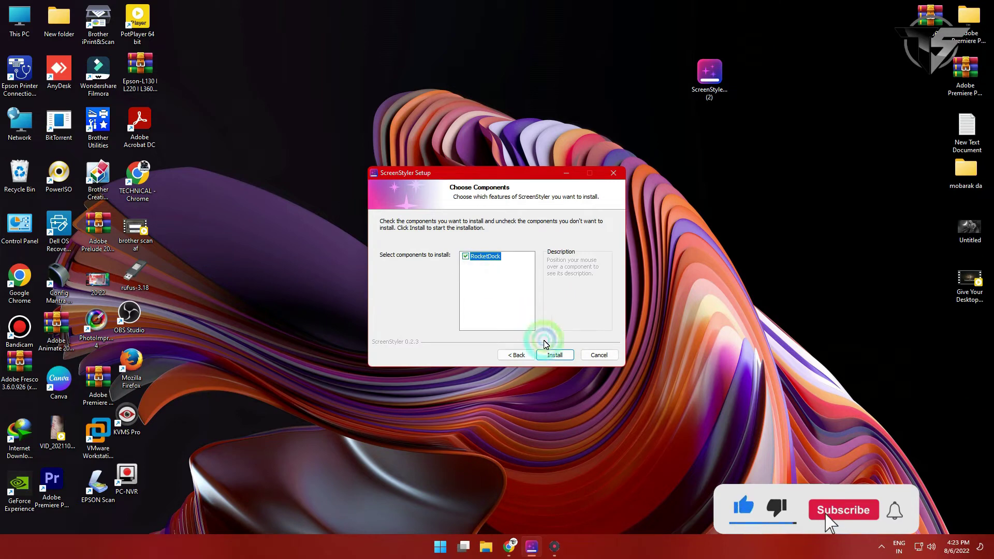
left_click(560, 358)
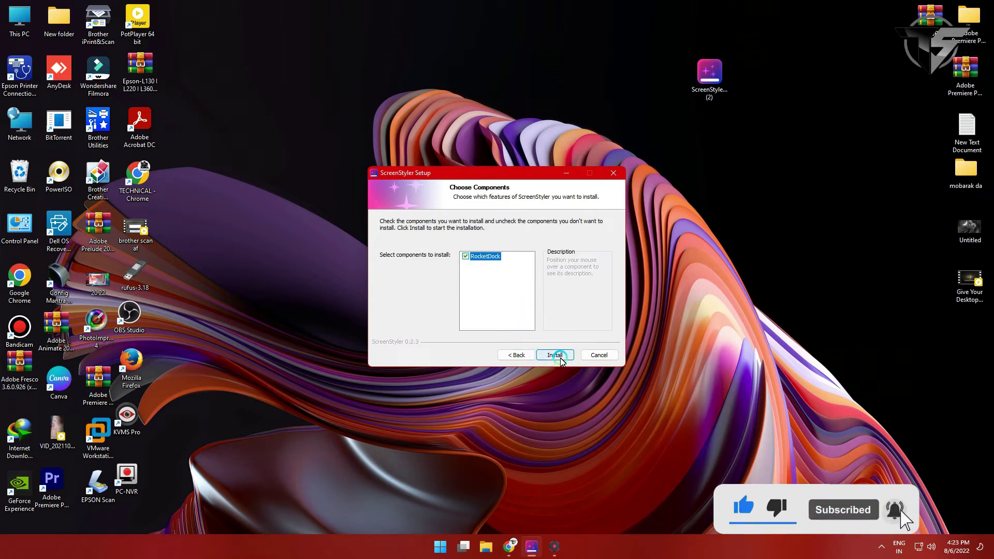
left_click(561, 359)
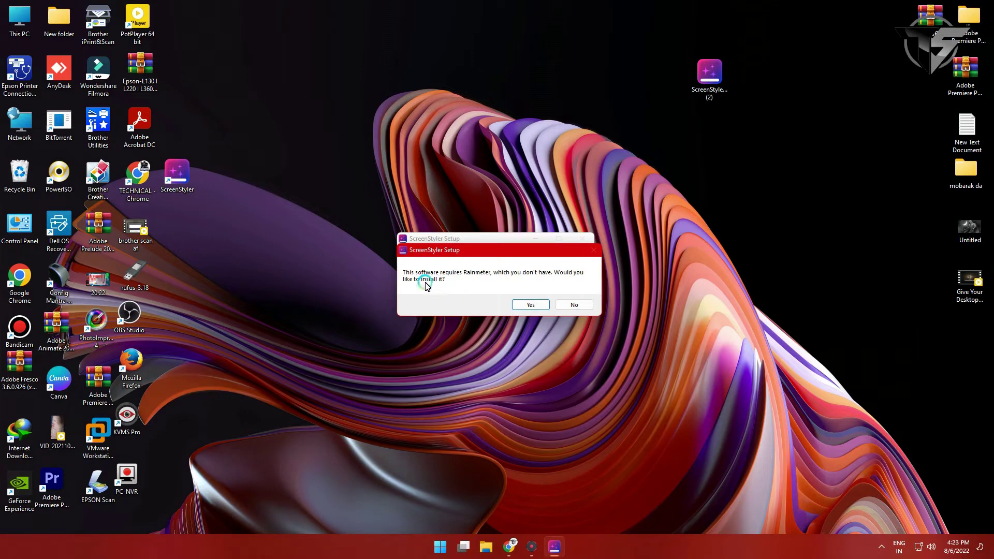
Step: Agree to install the required Rainmeter, choose the standard installation and finish its setup with Run Rainmeter enabled
left_click(532, 305)
left_click(510, 292)
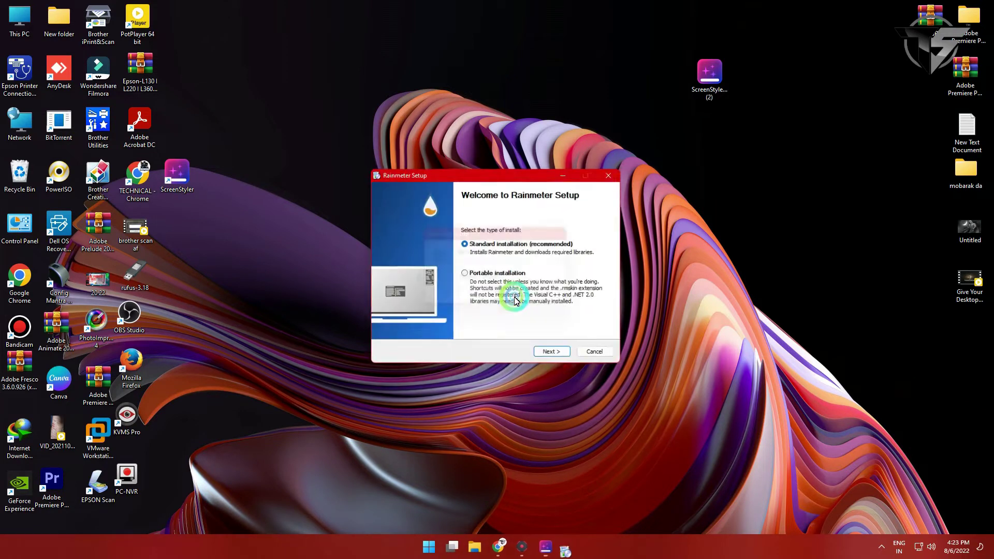
left_click(554, 350)
left_click(553, 352)
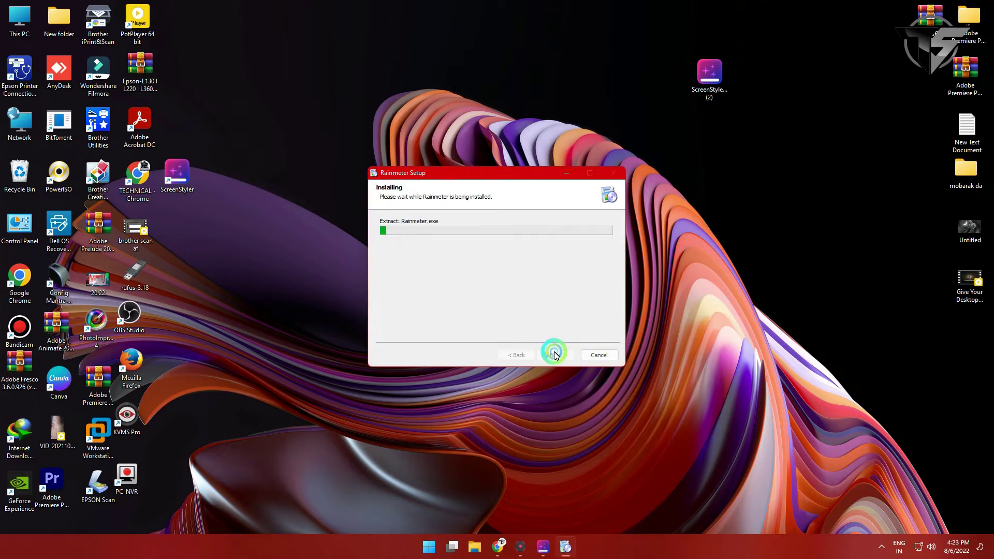
left_click(554, 355)
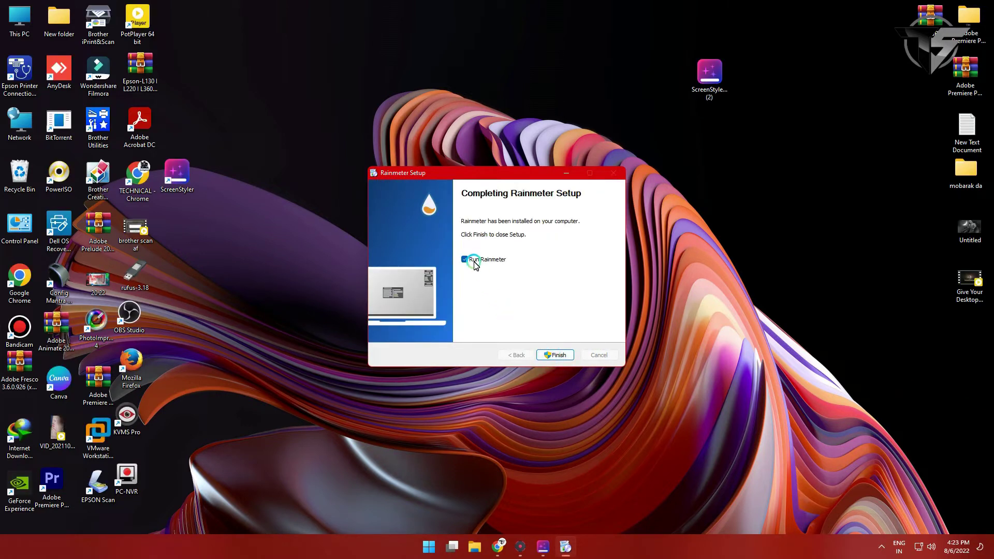
left_click(562, 355)
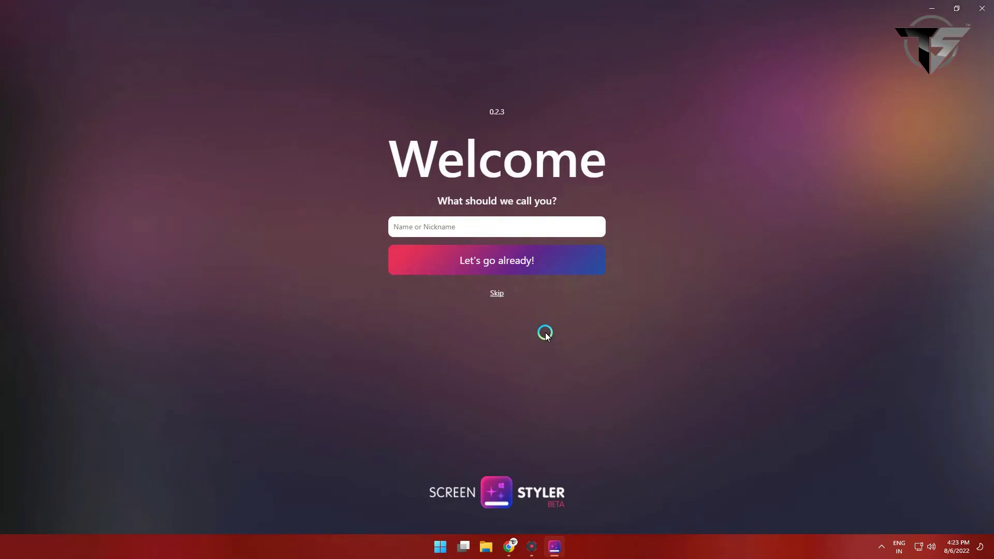
Step: Enter a nickname without spaces on the ScreenStyler welcome page and continue to the home page
left_click(500, 227)
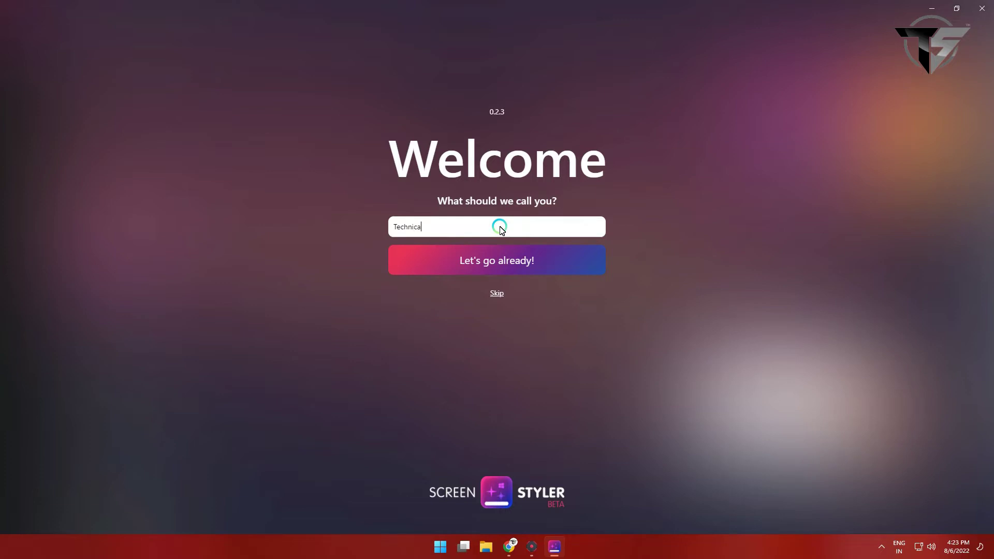
key("BackSpace")
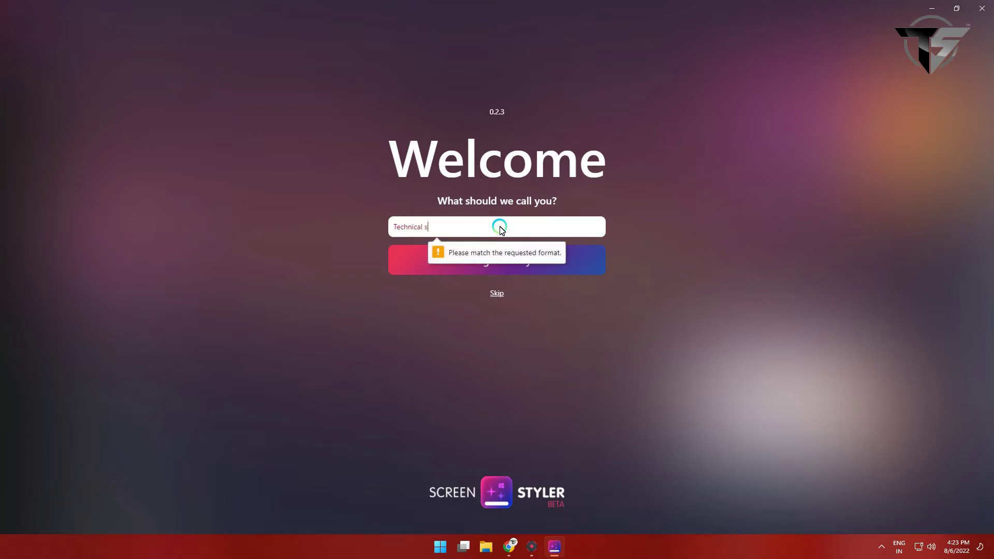
key("BackSpace")
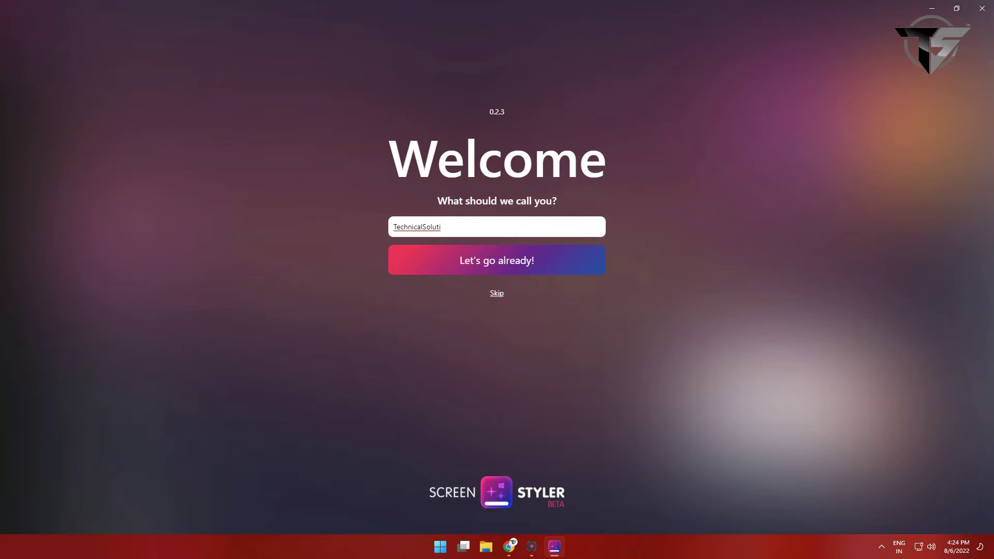
left_click(509, 546)
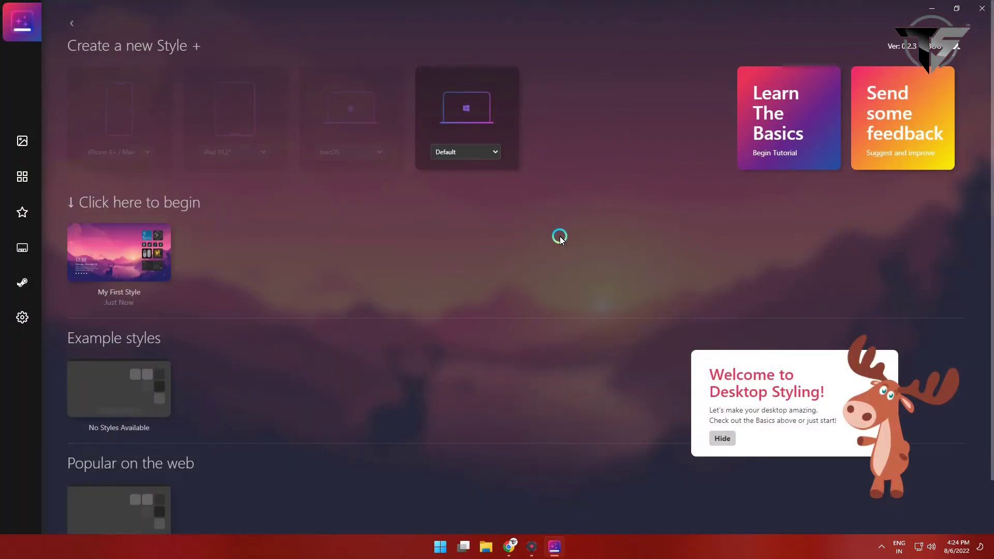
left_click(882, 547)
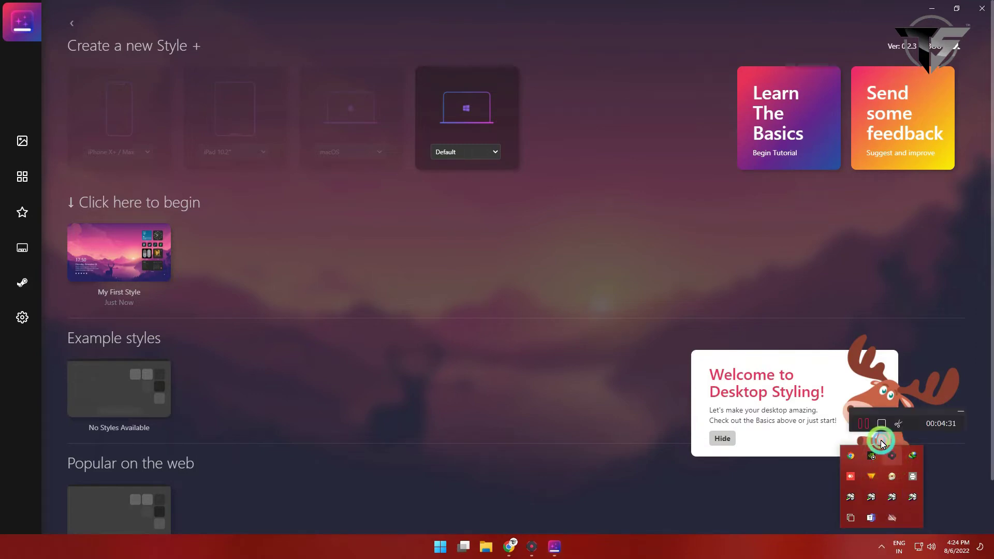
left_click(865, 423)
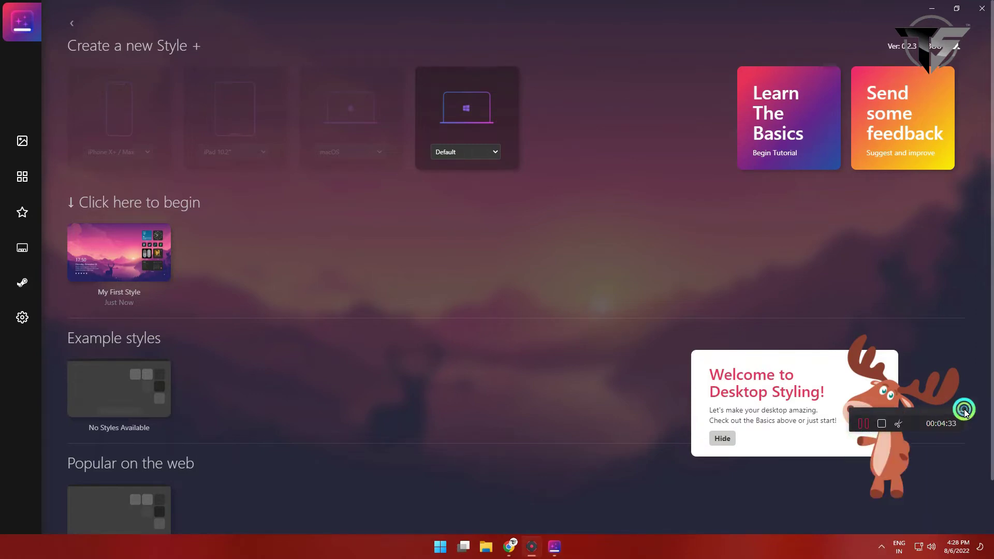
Step: Hide the Desktop Styling welcome message and open My First Style for editing
left_click(722, 438)
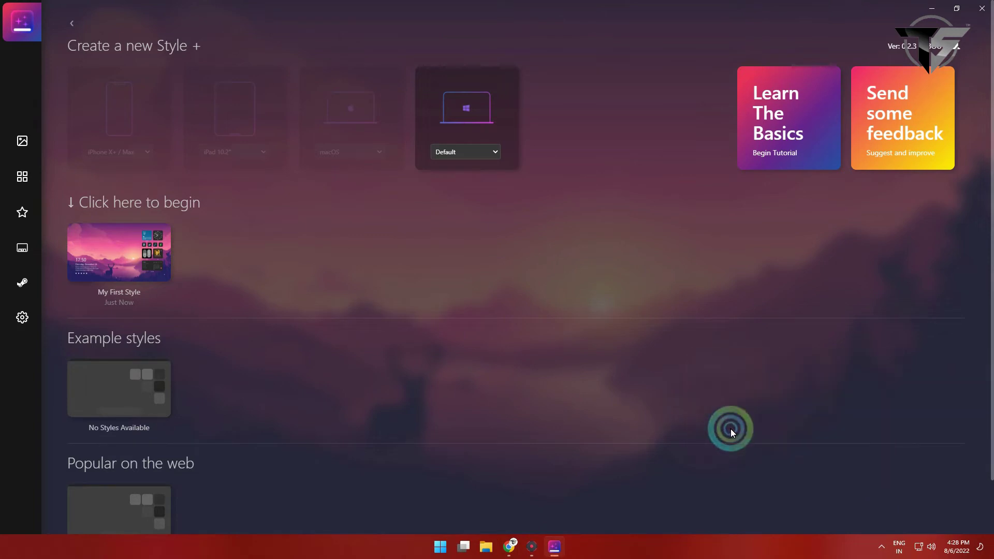
left_click(276, 323)
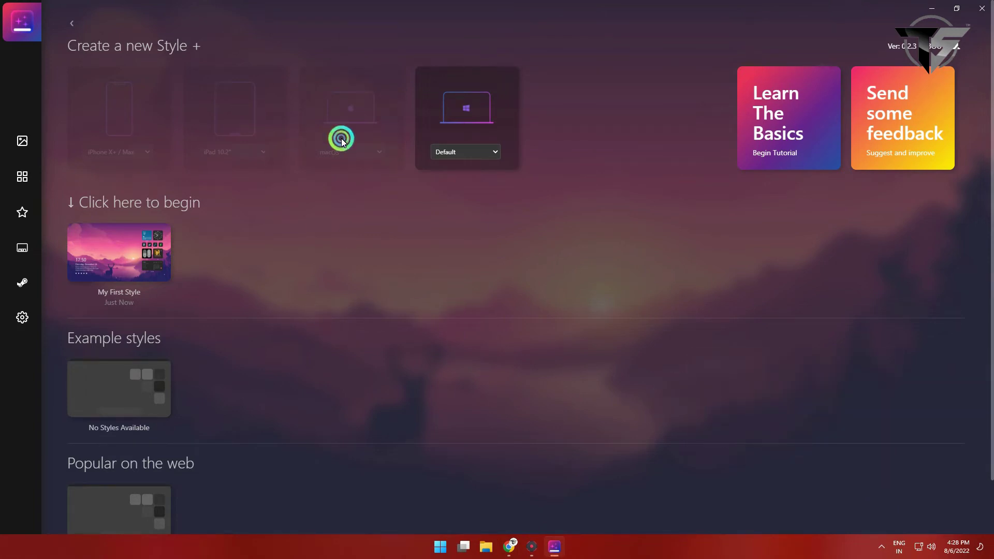
left_click(236, 130)
left_click(249, 124)
left_click(435, 216)
left_click(481, 131)
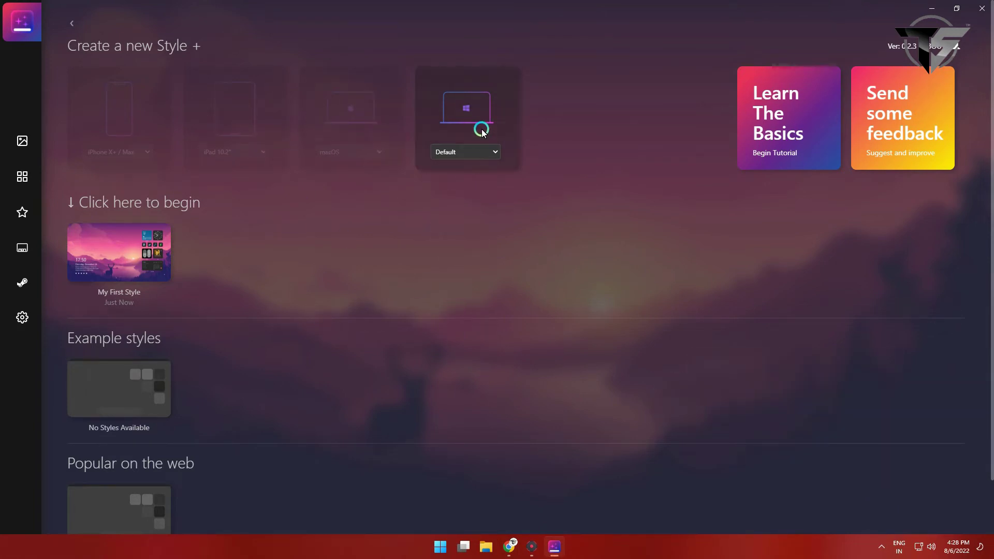
left_click(159, 316)
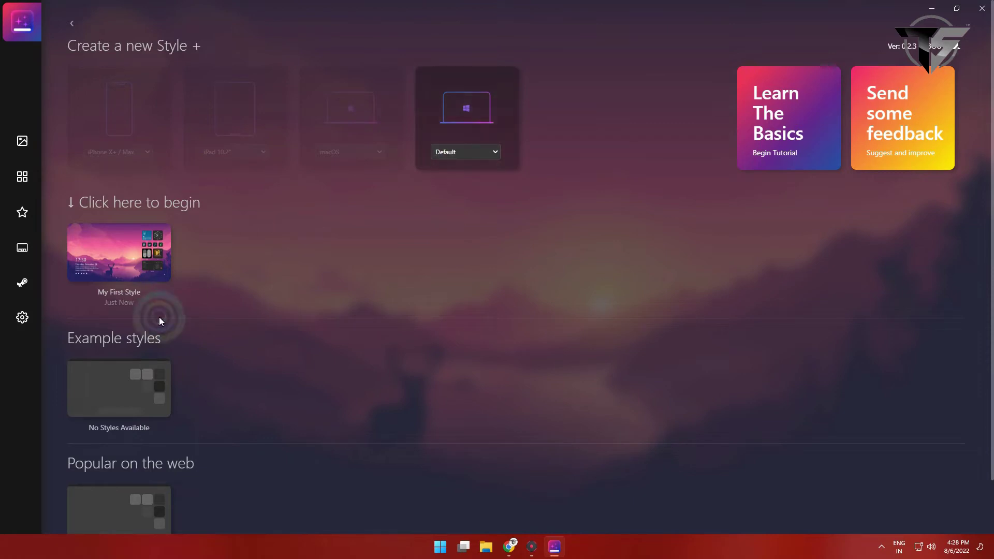
left_click(137, 261)
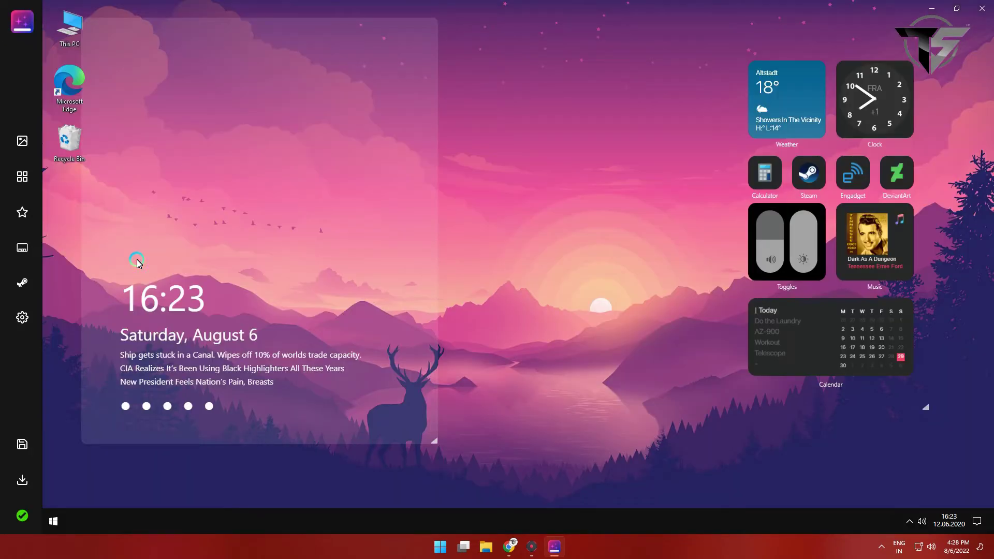
Step: Shift the clock, date and news block slightly to the right and extend the widget group's frame downward
left_click(200, 314)
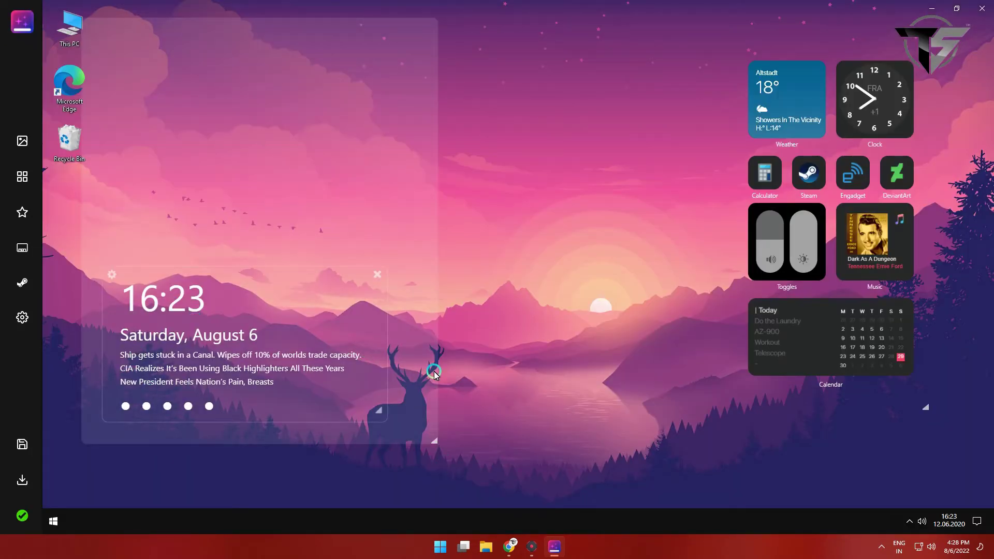
left_click(586, 493)
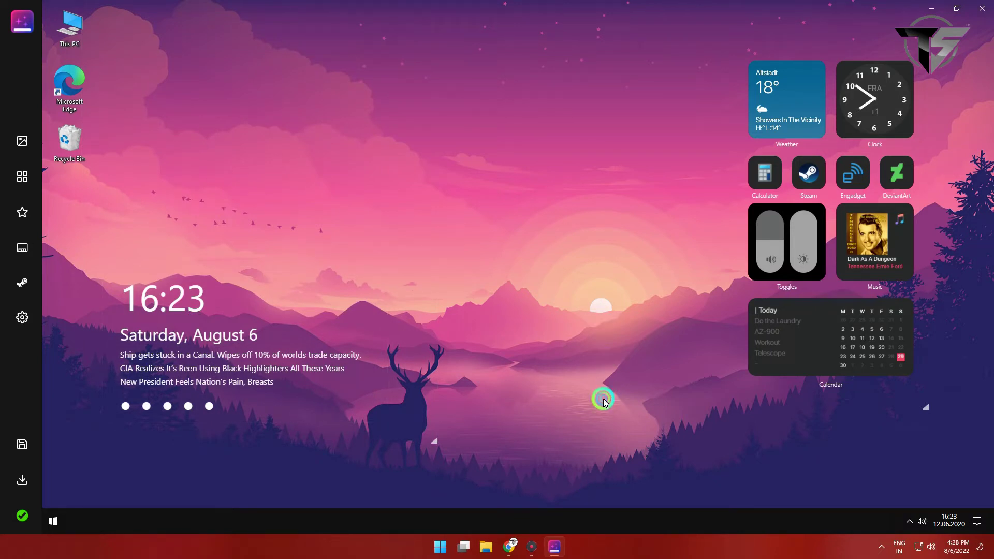
left_click_drag(308, 203, 369, 194)
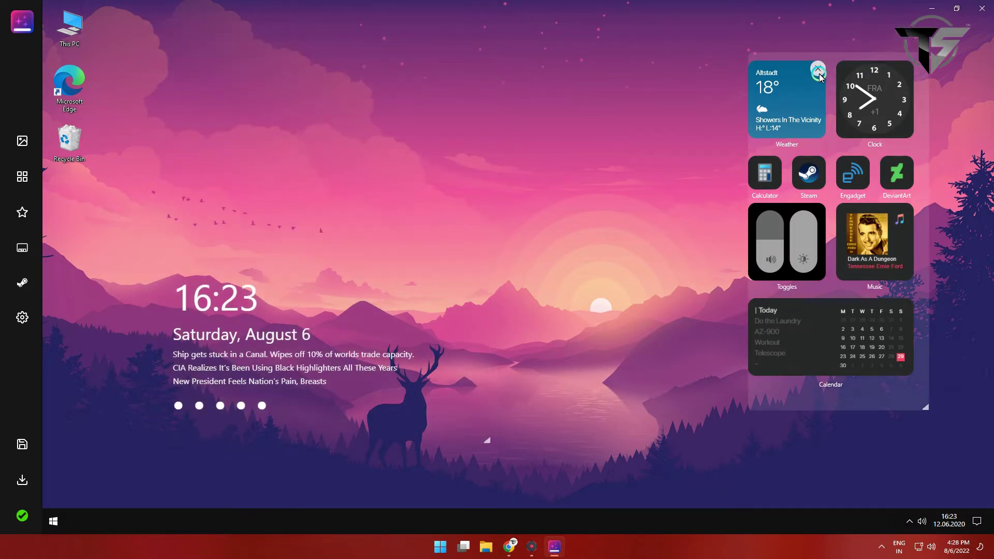
left_click_drag(861, 414, 898, 495)
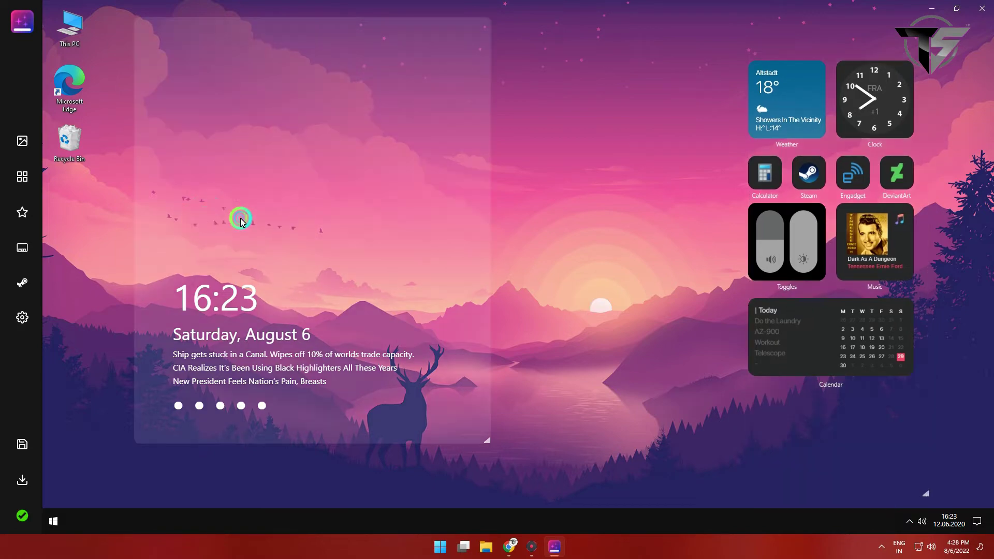
Step: Rearrange the style with the widget group beside the desktop icons on the left and the clock, date and news block on the right
left_click_drag(239, 215, 455, 199)
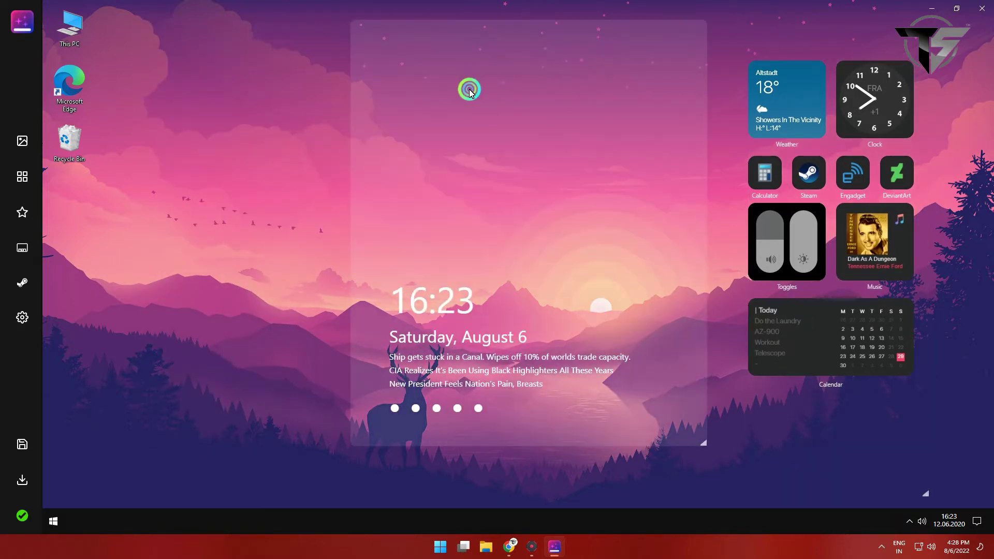
left_click_drag(673, 162, 732, 216)
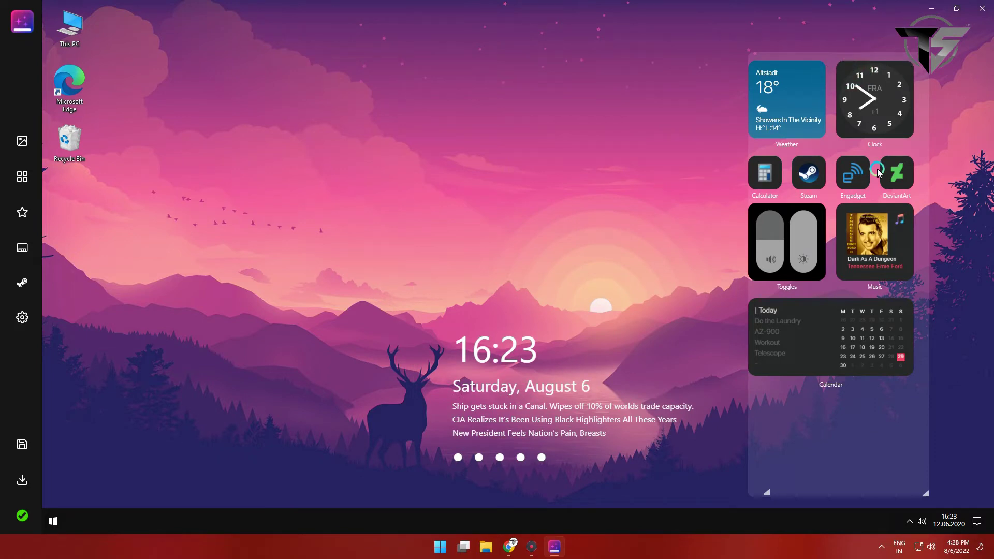
left_click_drag(863, 421, 237, 376)
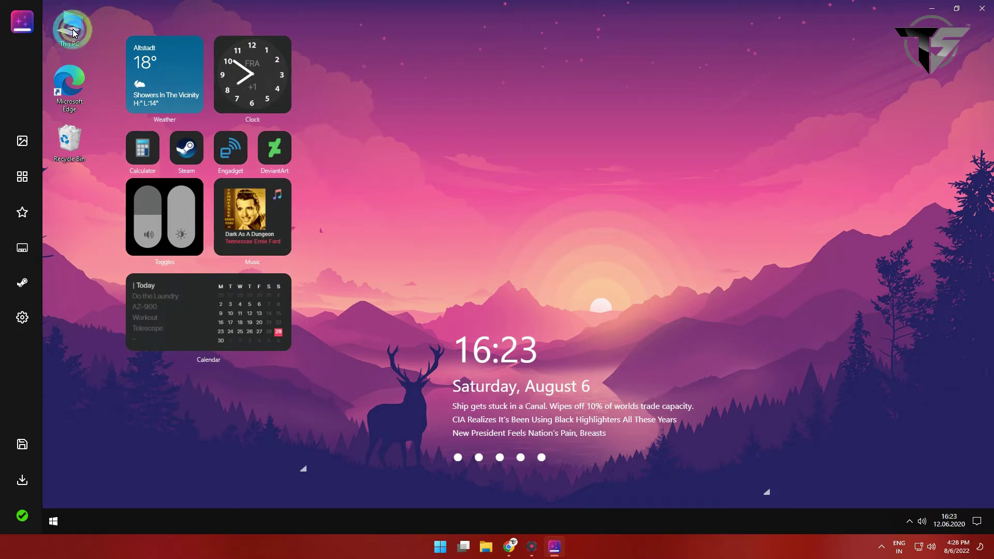
left_click_drag(627, 277, 836, 121)
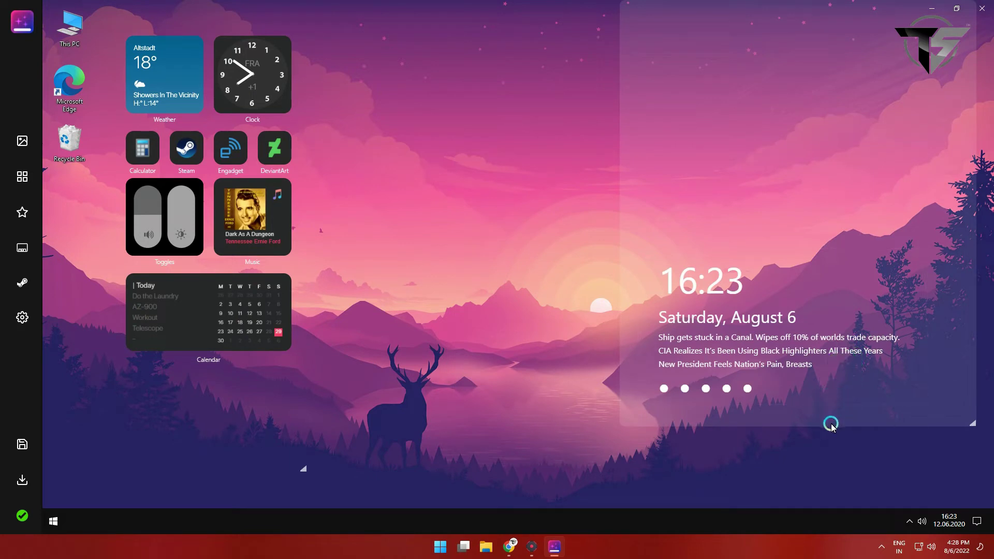
Step: Narrow the frame of the clock, date and news block and place it against the right edge of the desktop preview
left_click_drag(831, 429, 866, 431)
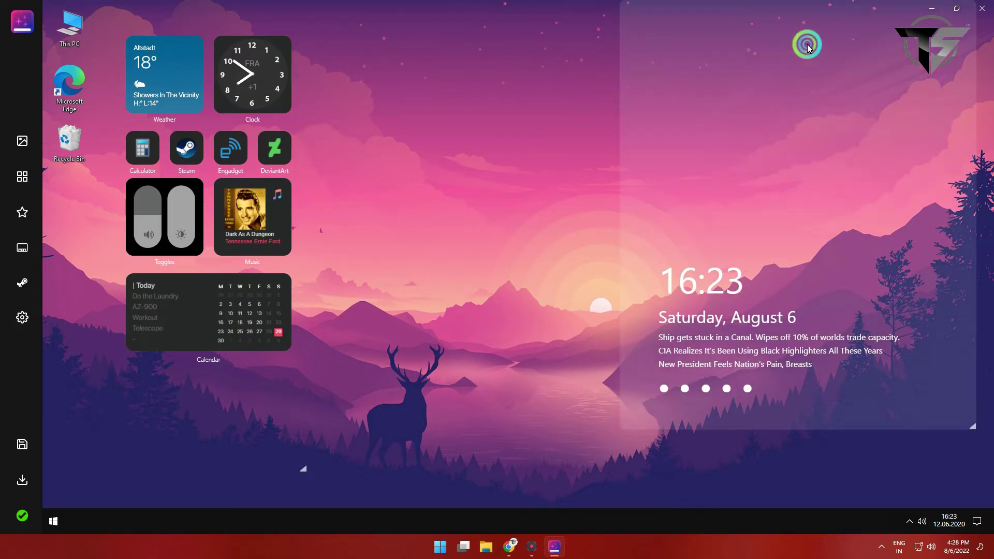
left_click(788, 125)
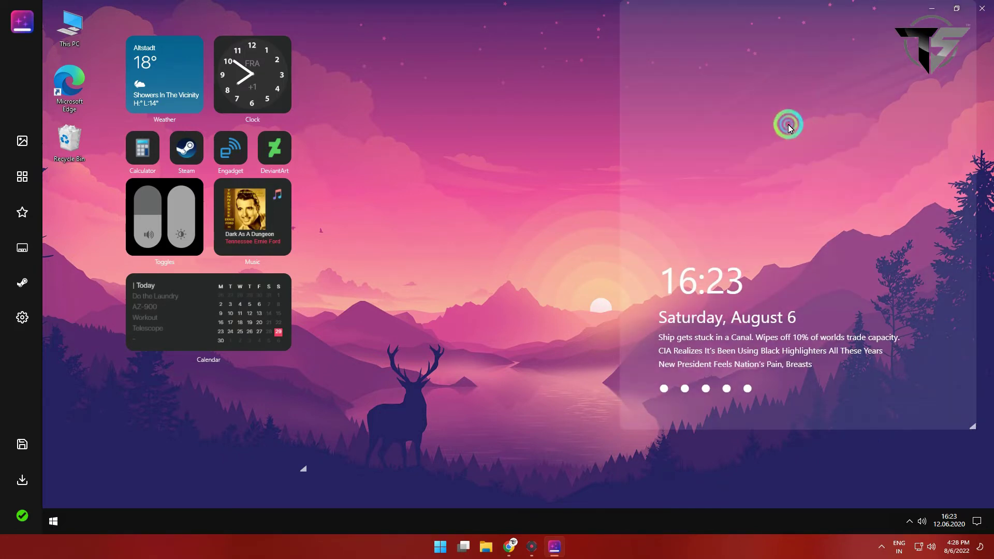
left_click(623, 78)
left_click(656, 91)
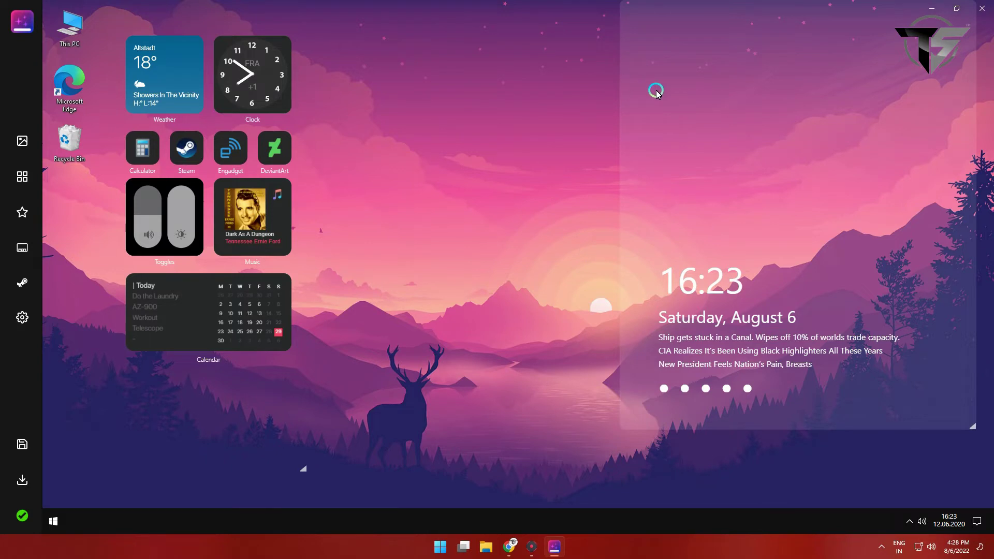
left_click_drag(657, 90, 595, 122)
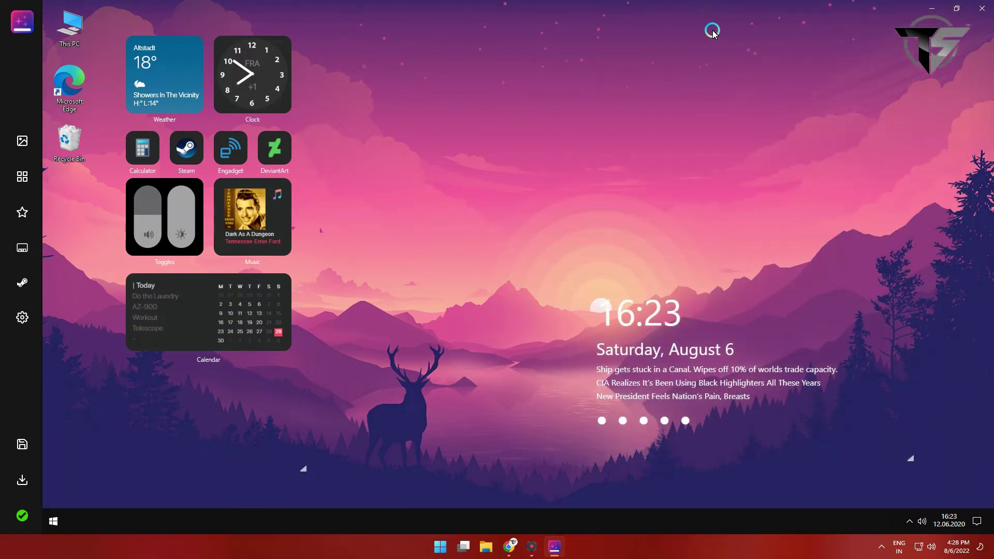
left_click_drag(716, 35, 719, 60)
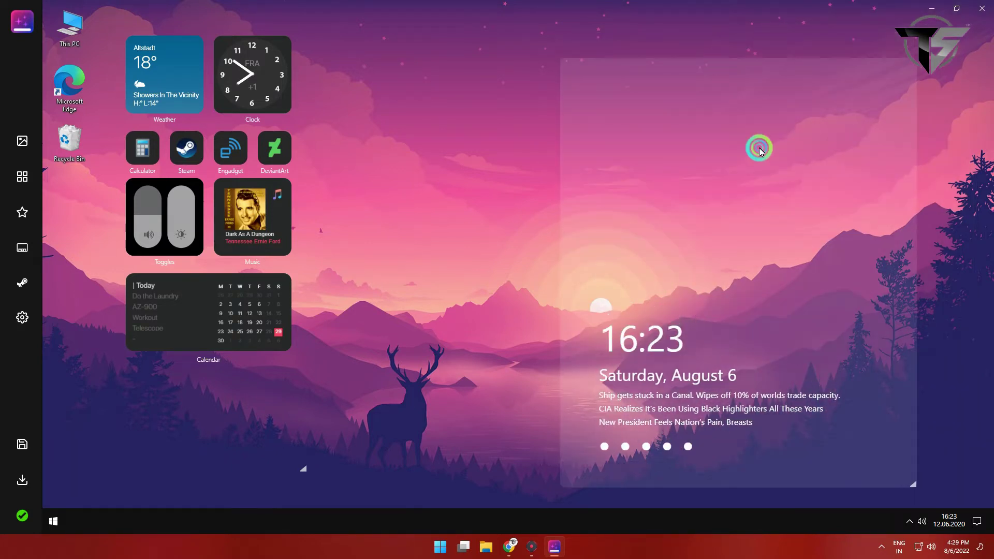
left_click_drag(916, 484, 855, 472)
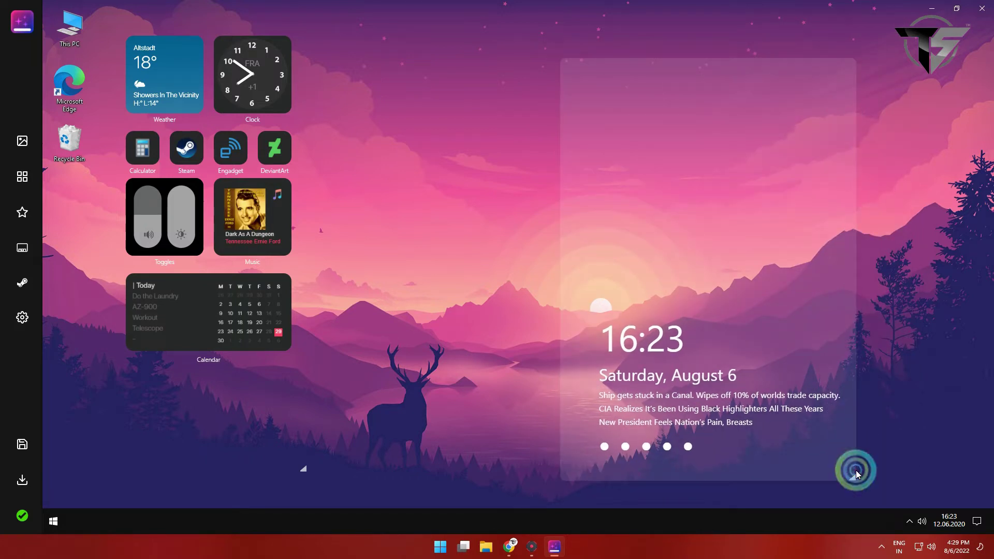
left_click_drag(734, 272, 880, 162)
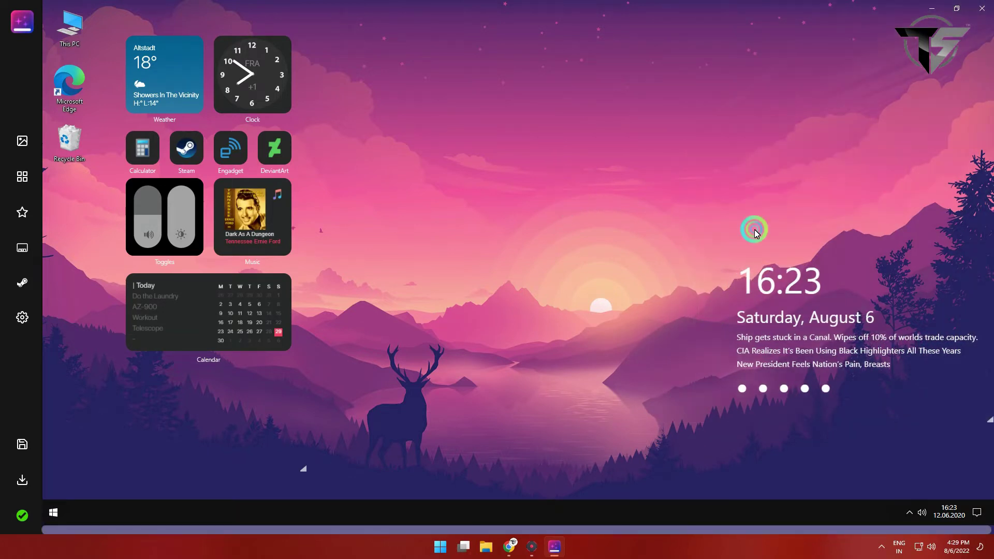
Step: Reposition the clock, date and news block at the top of its frame, in the desktop's upper-right corner
left_click_drag(792, 259, 774, 38)
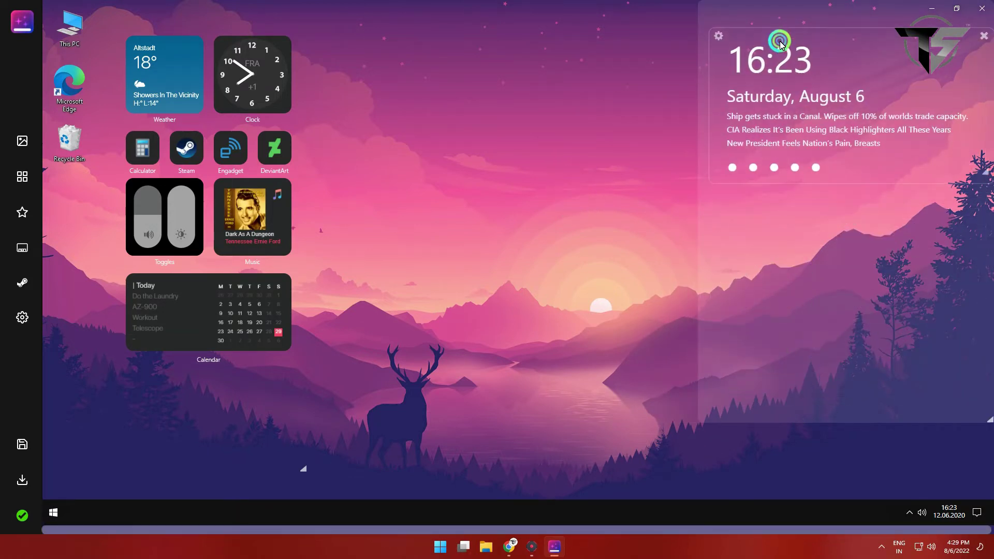
left_click(788, 260)
left_click(602, 239)
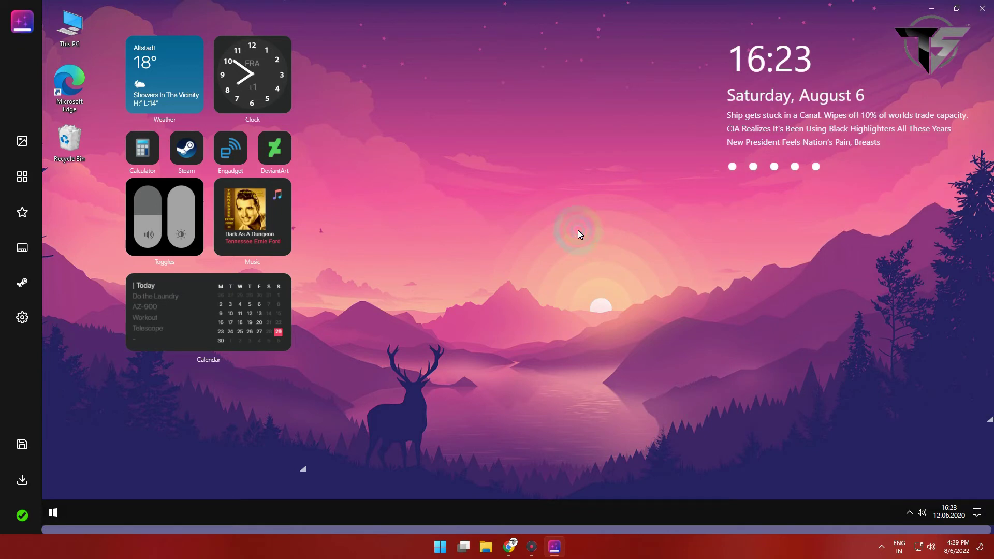
Step: Remove the Weather and Clock widgets and the Steam, Engadget and DeviantArt shortcuts from the widget group
left_click(419, 201)
mouse_move(205, 76)
left_click(209, 48)
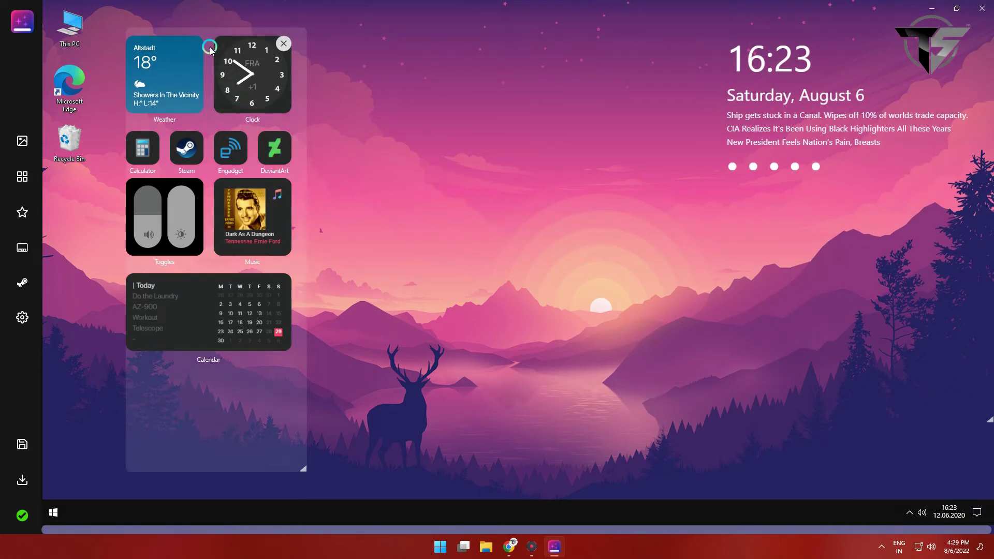
left_click(202, 43)
left_click(204, 43)
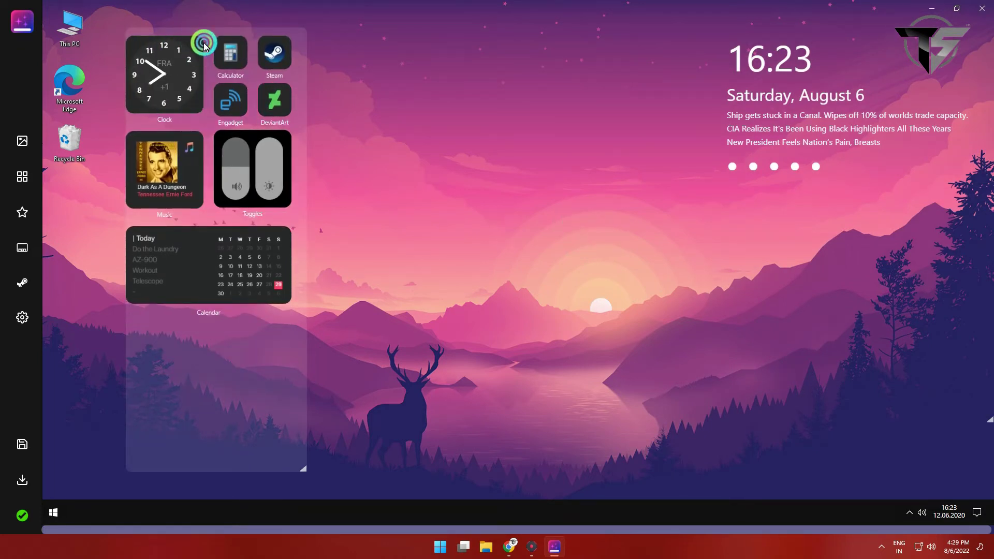
left_click(199, 46)
left_click(196, 49)
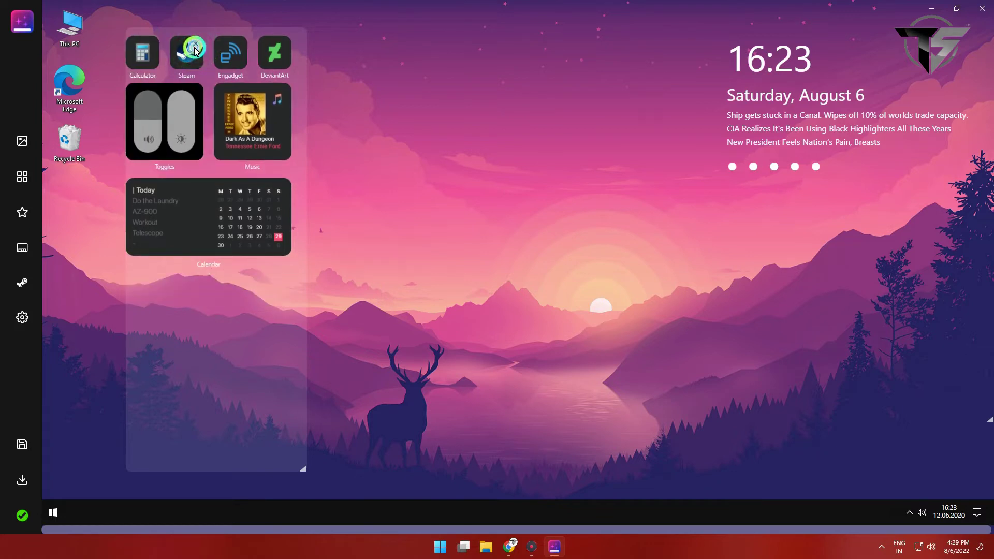
left_click(194, 48)
left_click(194, 47)
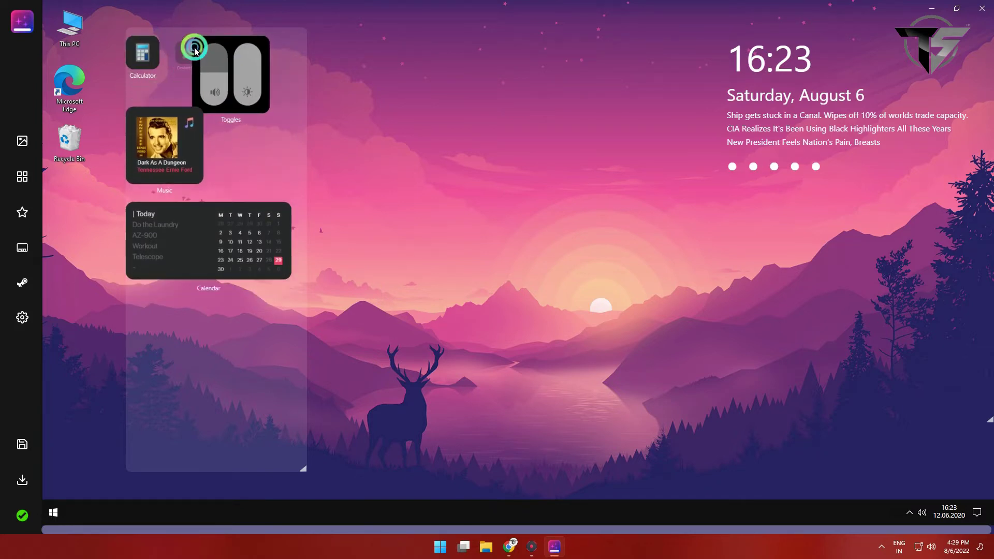
left_click(173, 48)
Step: Empty the widget group by removing the remaining Toggles, Music, Calculator and Calendar items
left_click(241, 47)
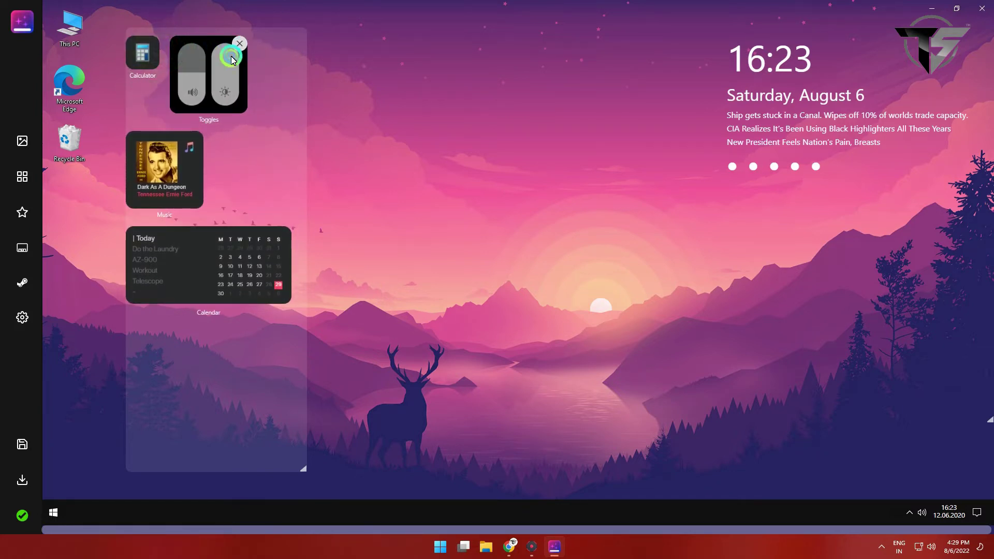
left_click(249, 73)
left_click(240, 44)
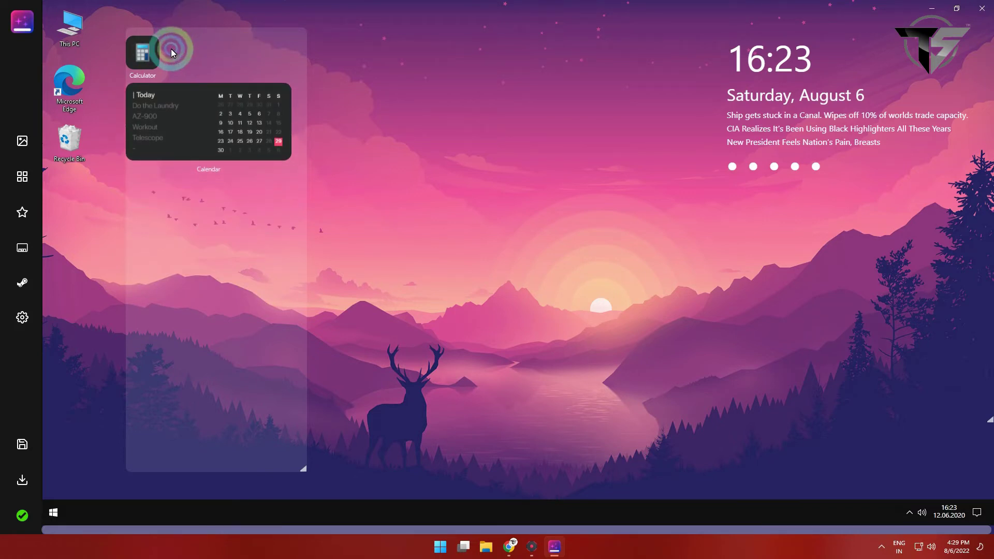
left_click(153, 42)
left_click(279, 55)
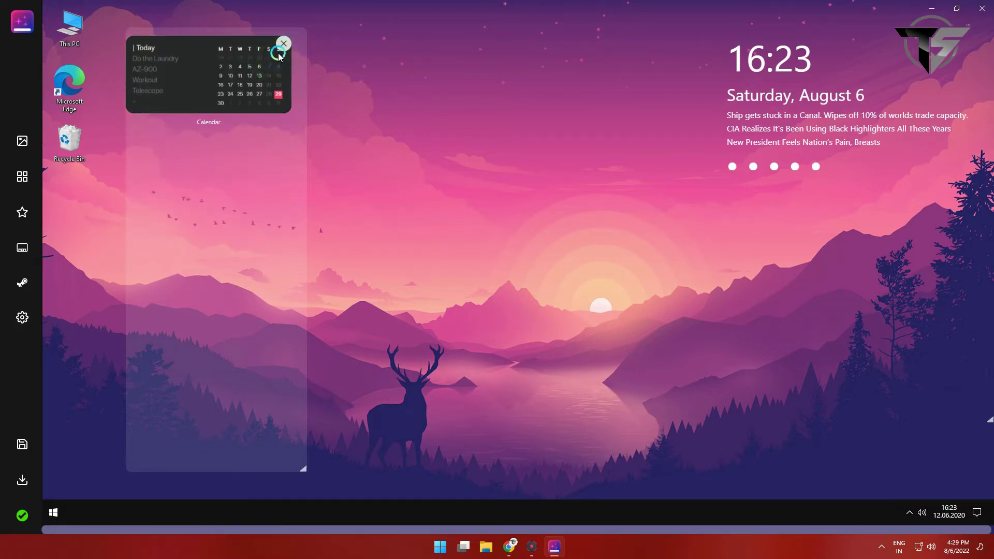
left_click(283, 45)
left_click(378, 152)
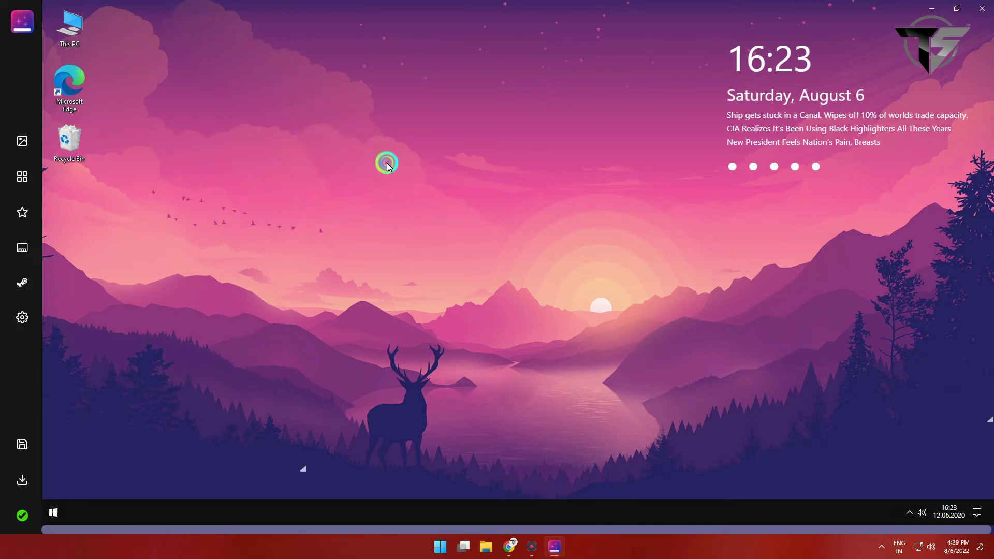
left_click(386, 163)
left_click(150, 224)
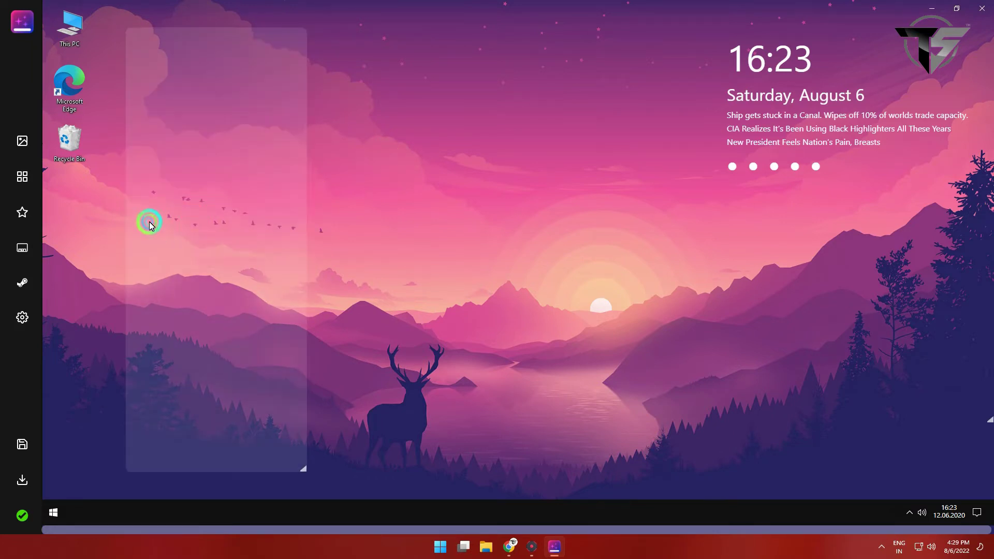
left_click(83, 188)
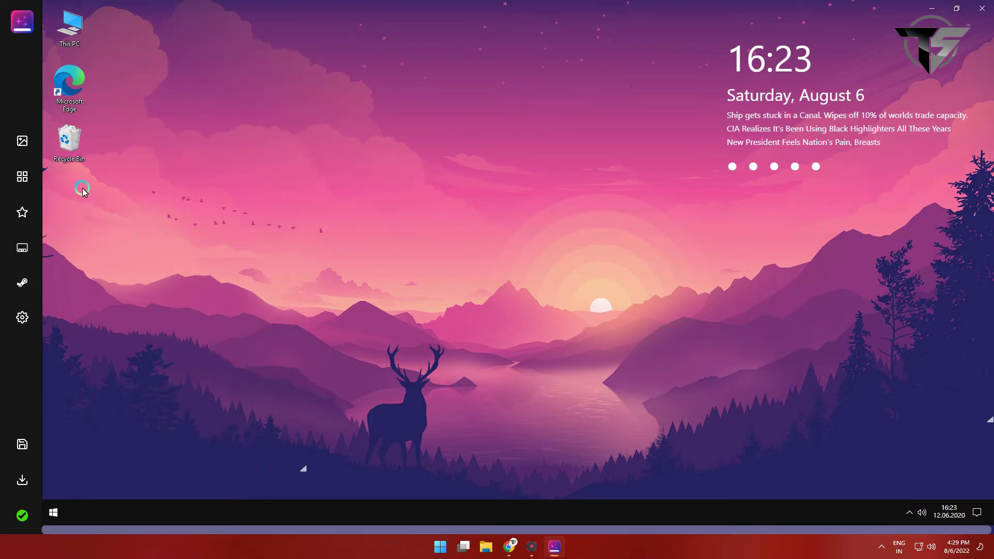
Step: Open the desktop background settings and try bright blue and lime green as solid background colors
left_click(24, 154)
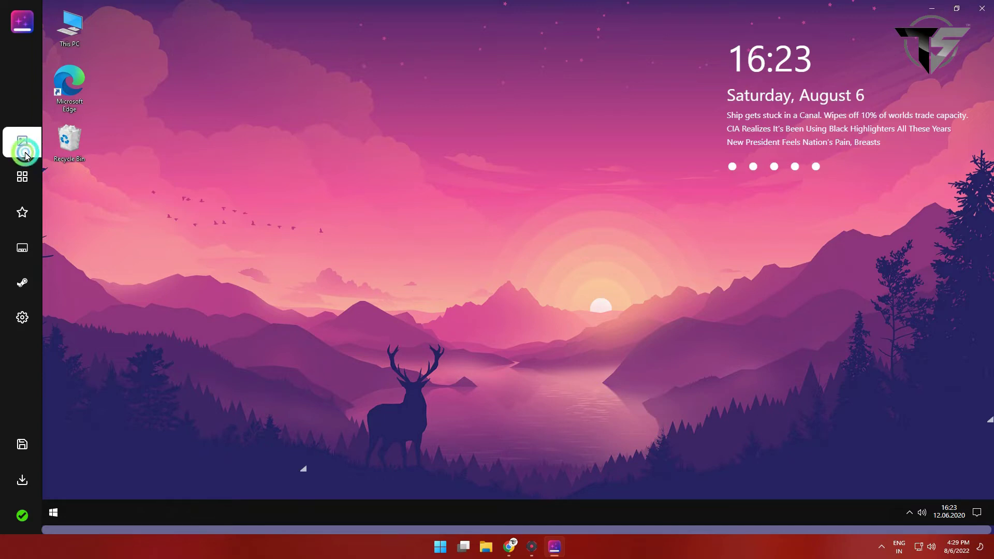
left_click(138, 103)
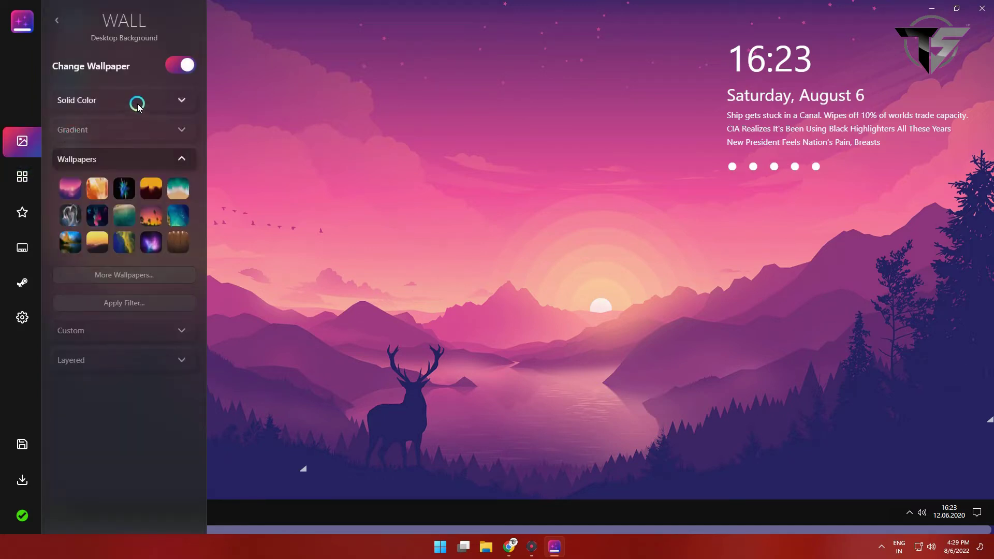
left_click(103, 159)
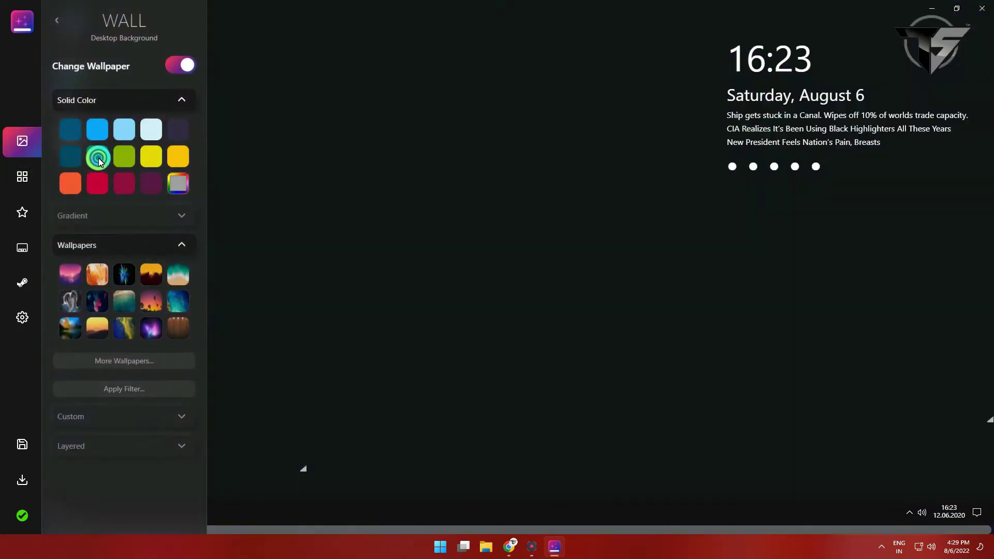
left_click(95, 131)
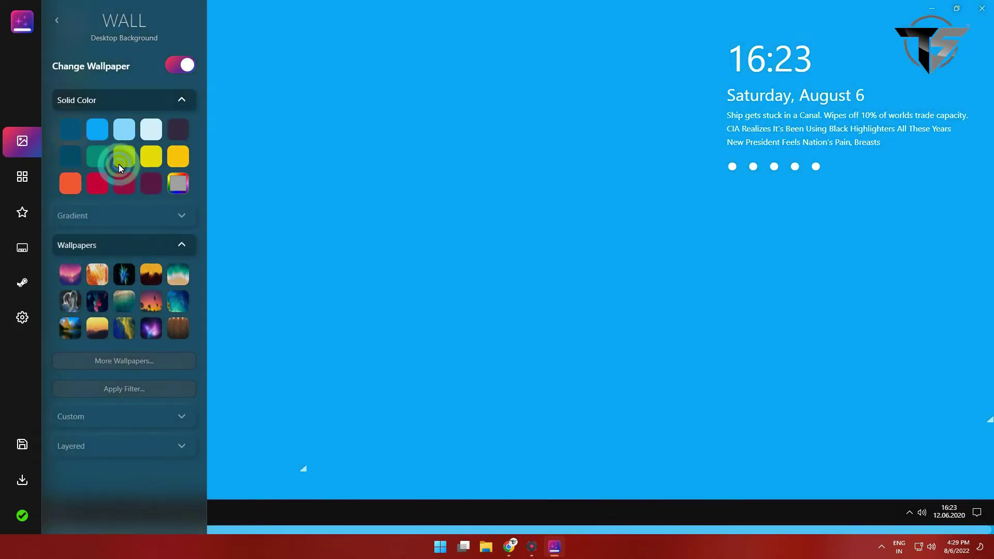
left_click(119, 164)
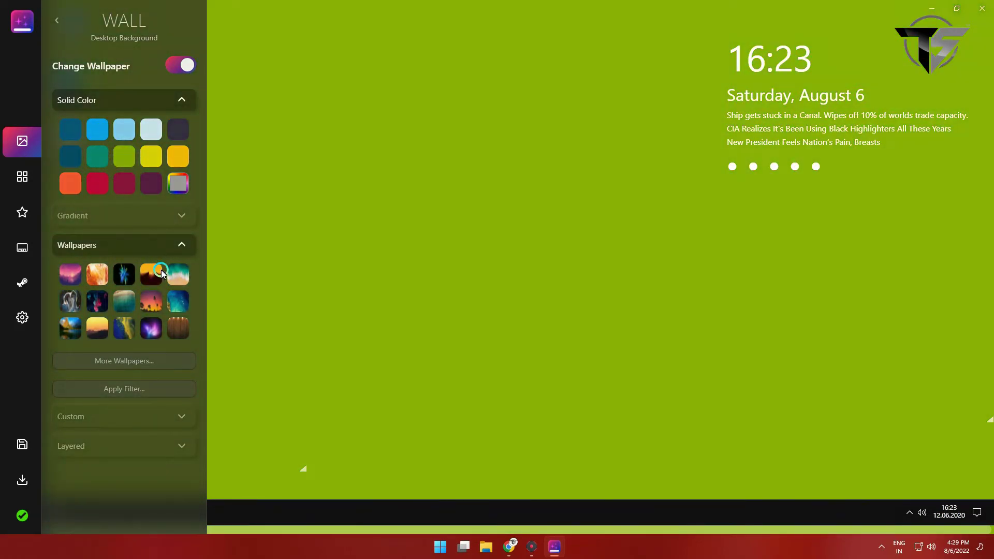
Step: Try the beach shoreline and blue ocean wallpapers, and switch Change Wallpaper off and on again
left_click(175, 273)
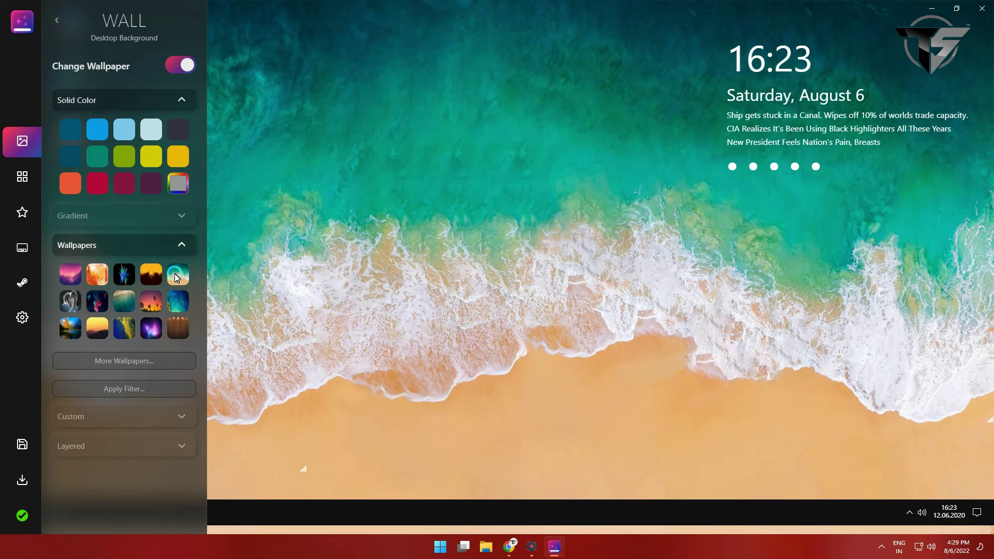
left_click(183, 303)
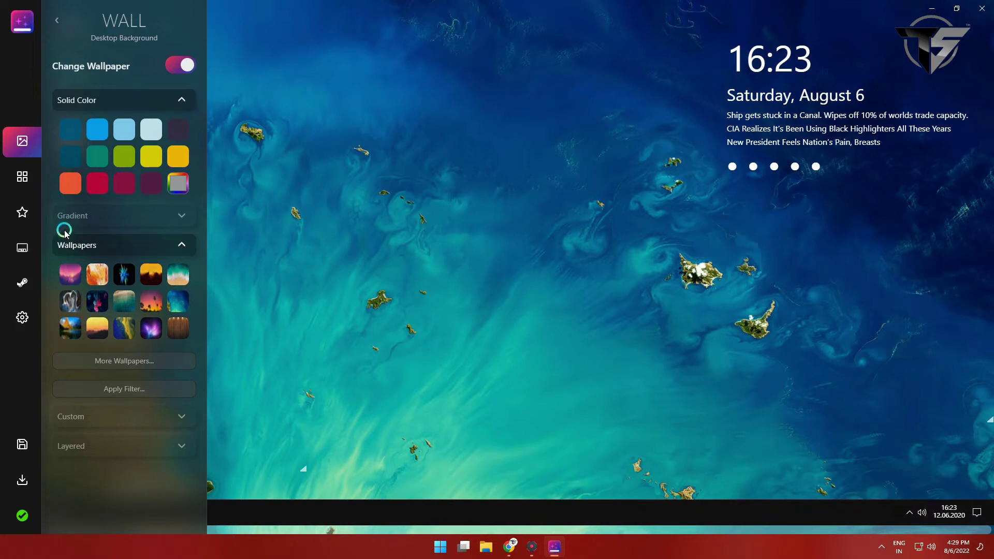
left_click(130, 100)
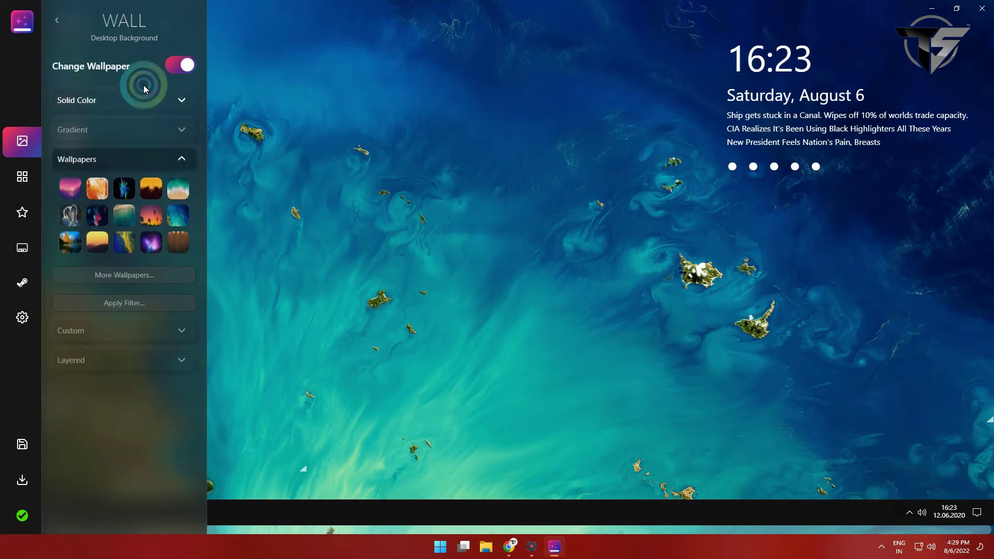
left_click(175, 66)
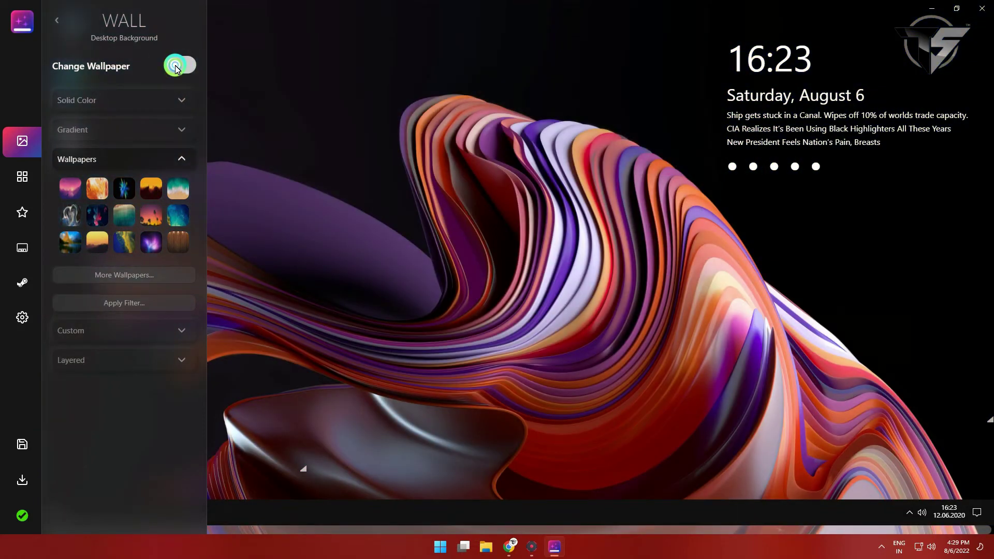
left_click(176, 66)
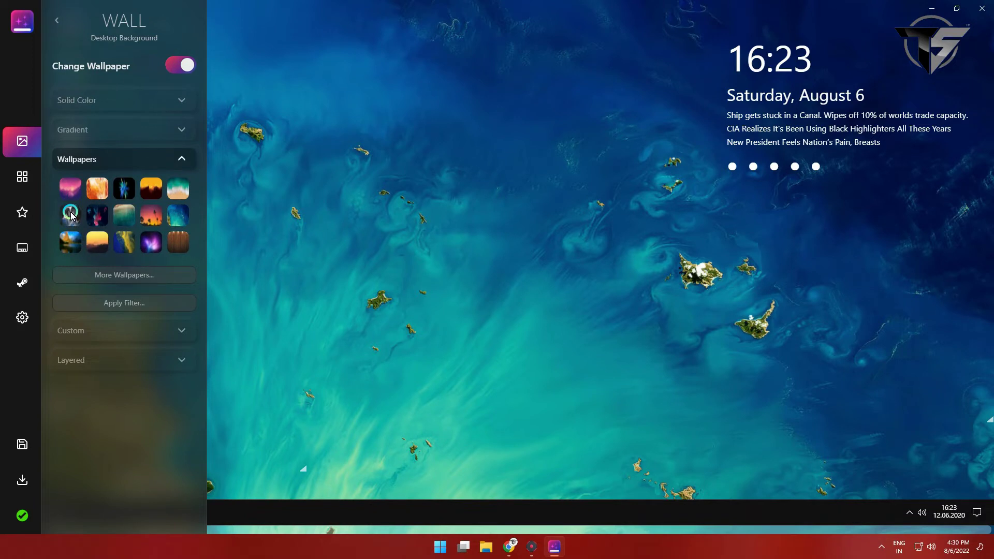
Step: Try the yellow-orange gradient and the bright blue solid color as desktop backgrounds
left_click(122, 99)
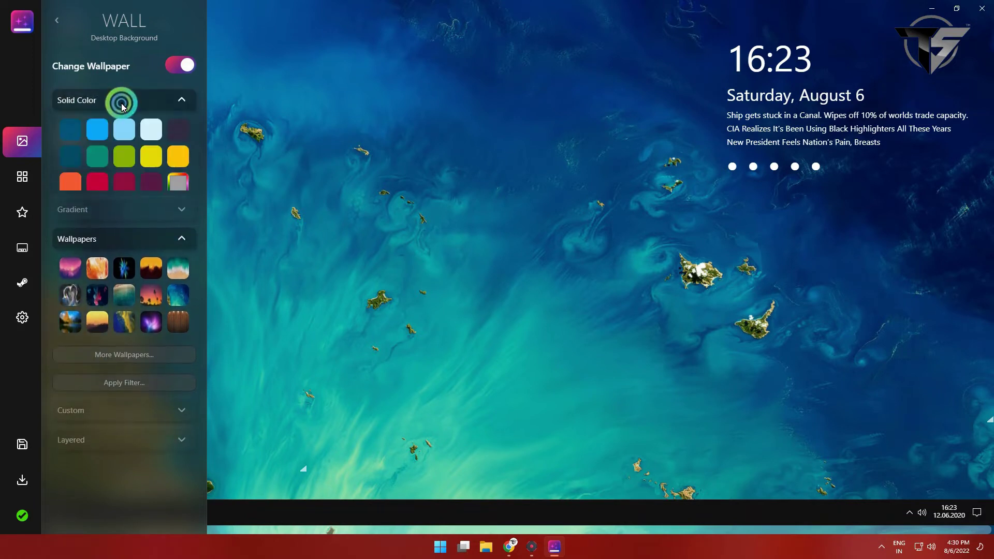
left_click(115, 219)
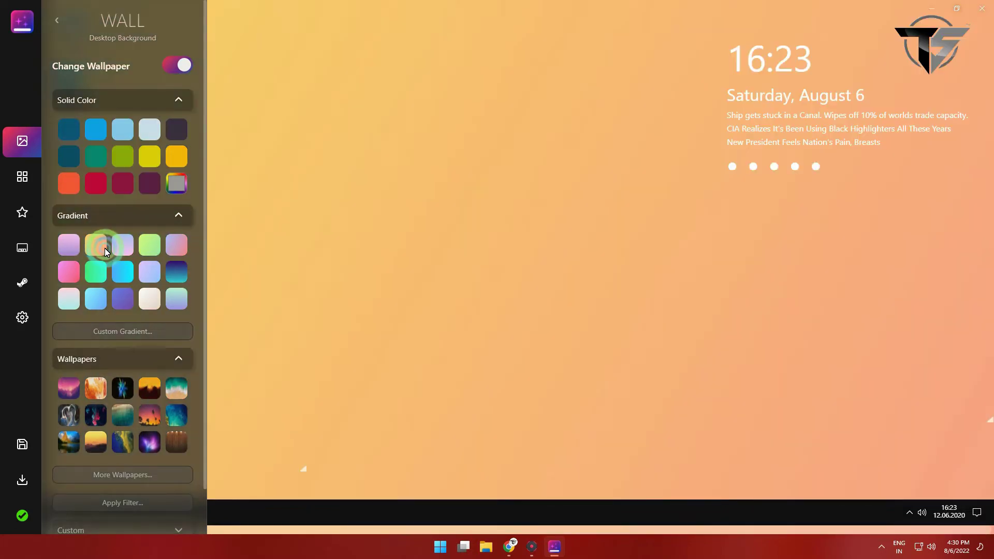
left_click(99, 136)
left_click(103, 154)
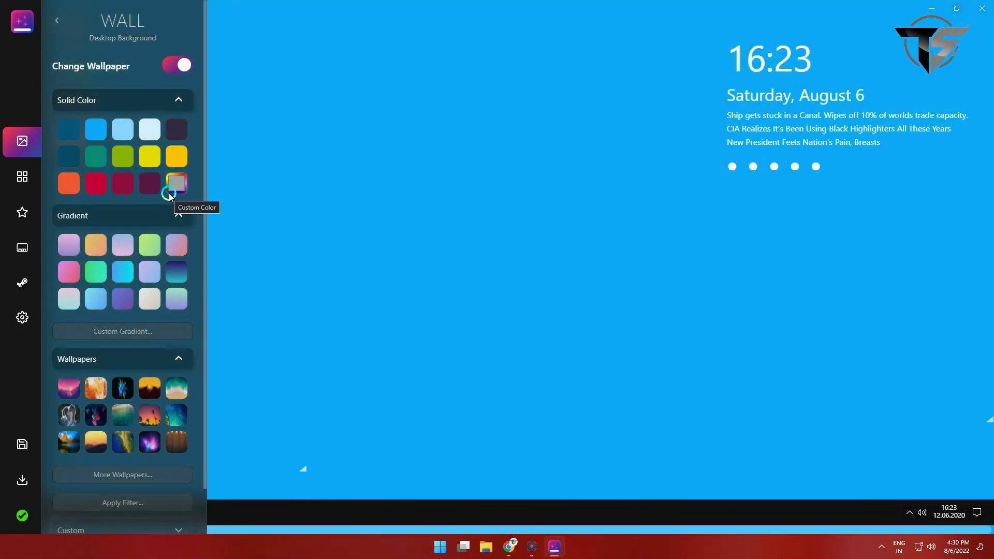
Step: Apply the purple mountain sunset wallpaper with the deer and collapse the Solid Color and Gradient options
scroll(169, 194, "down", 1)
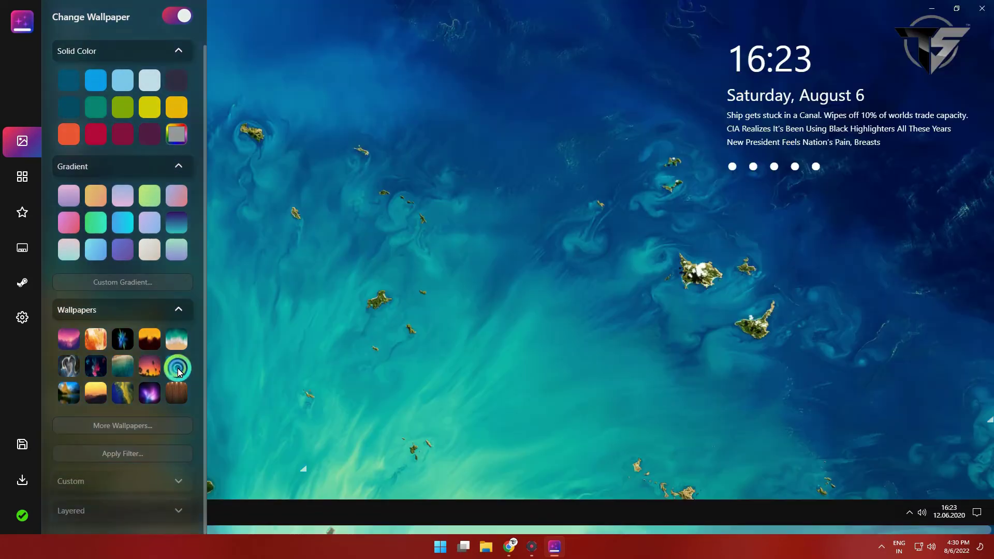
left_click(70, 340)
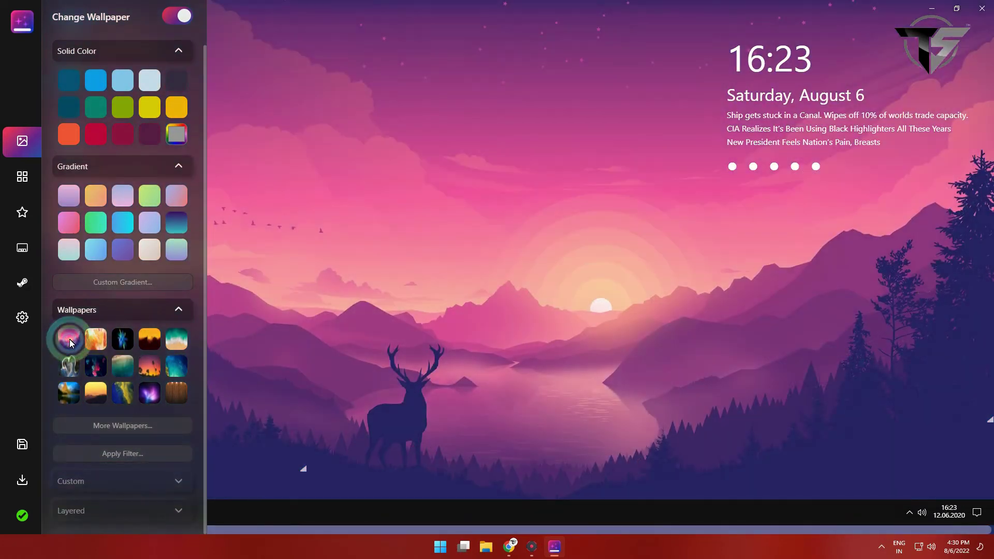
left_click(157, 176)
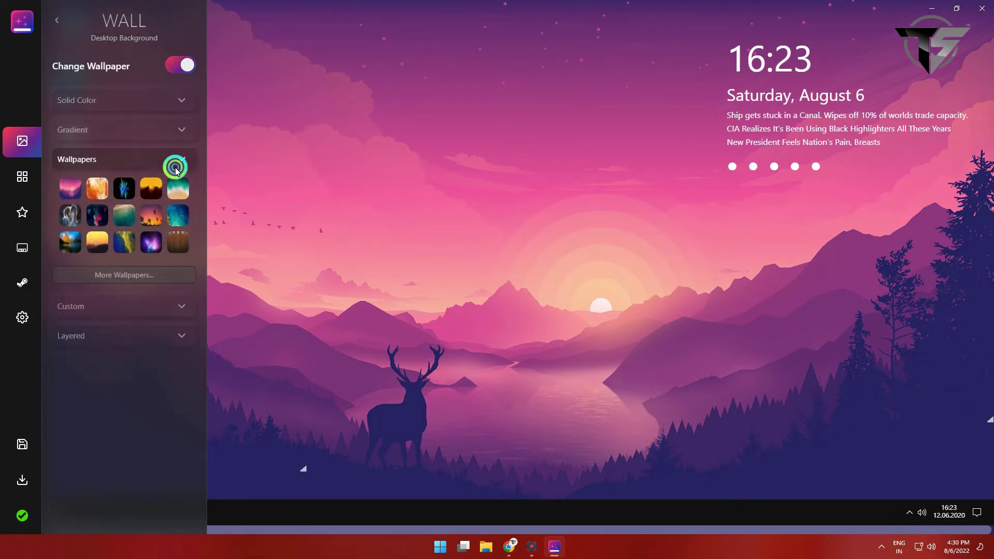
Step: Examine the Custom and Layered wallpaper options, expanding and collapsing the Layered section
left_click(139, 218)
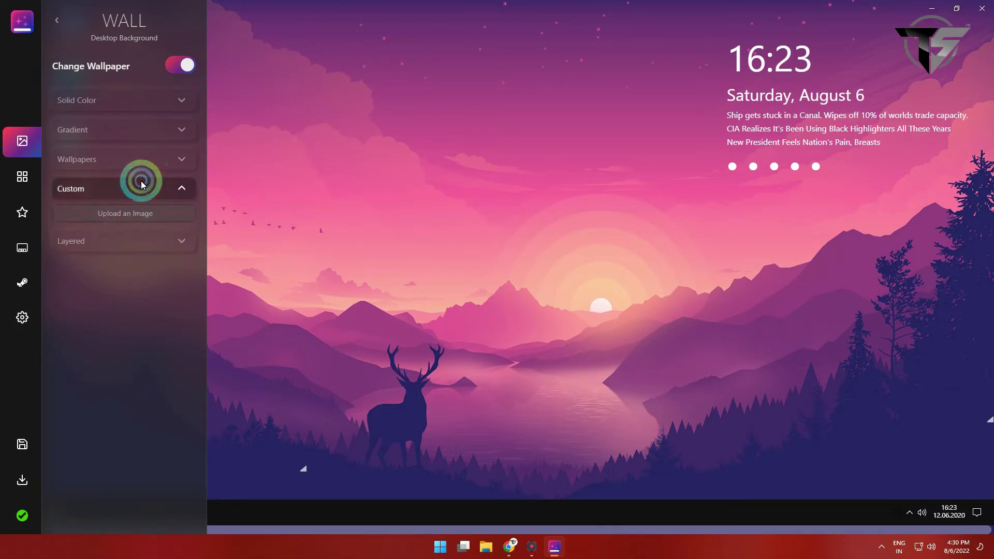
left_click(130, 241)
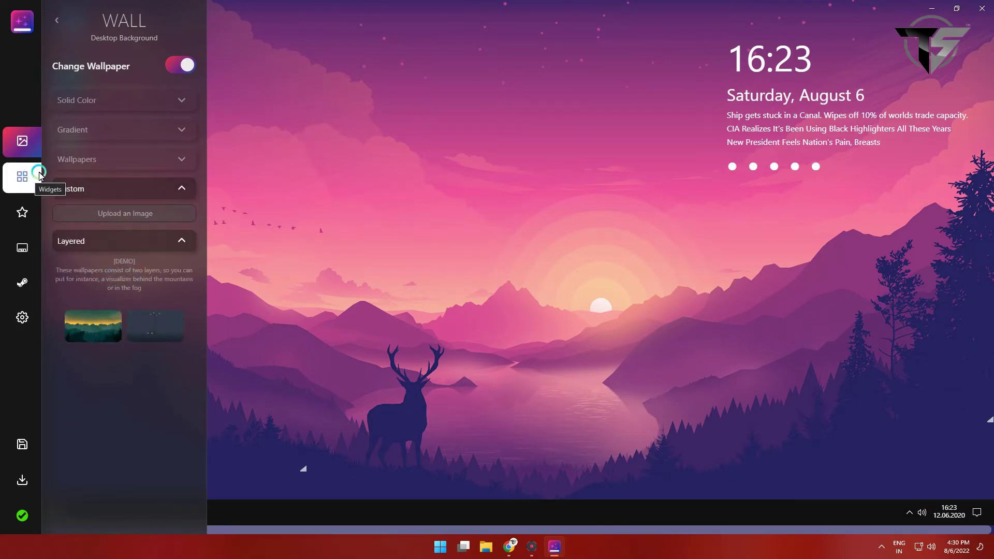
left_click(127, 243)
left_click(154, 191)
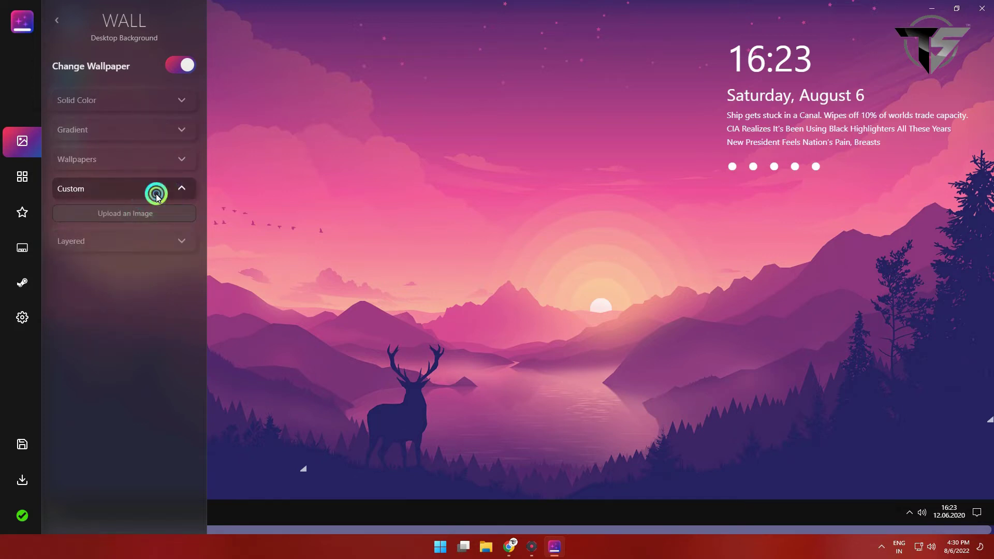
Step: Open the Rainmeter widgets and look through the list of available standard widgets
left_click(31, 177)
scroll(126, 259, "down", 1)
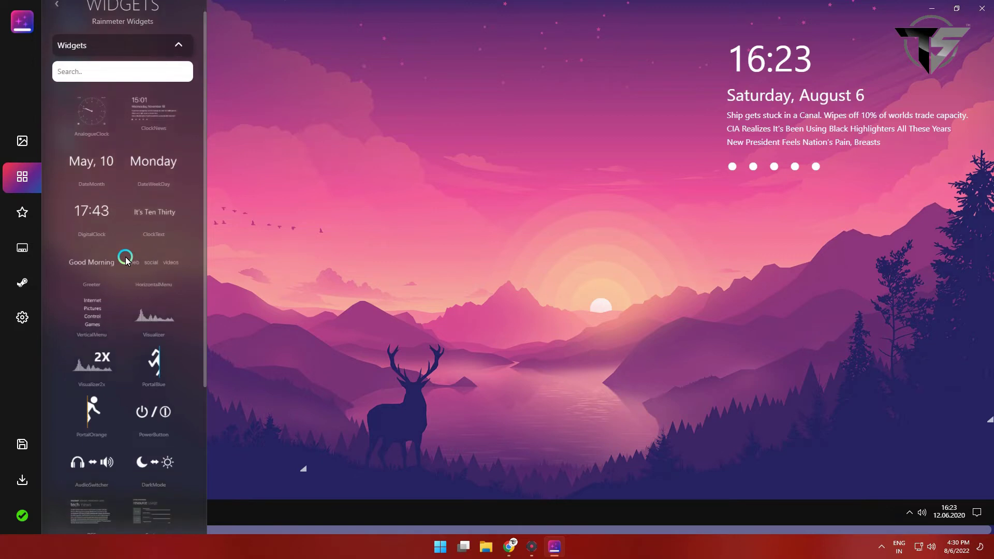
scroll(126, 258, "down", 2)
scroll(126, 258, "down", 3)
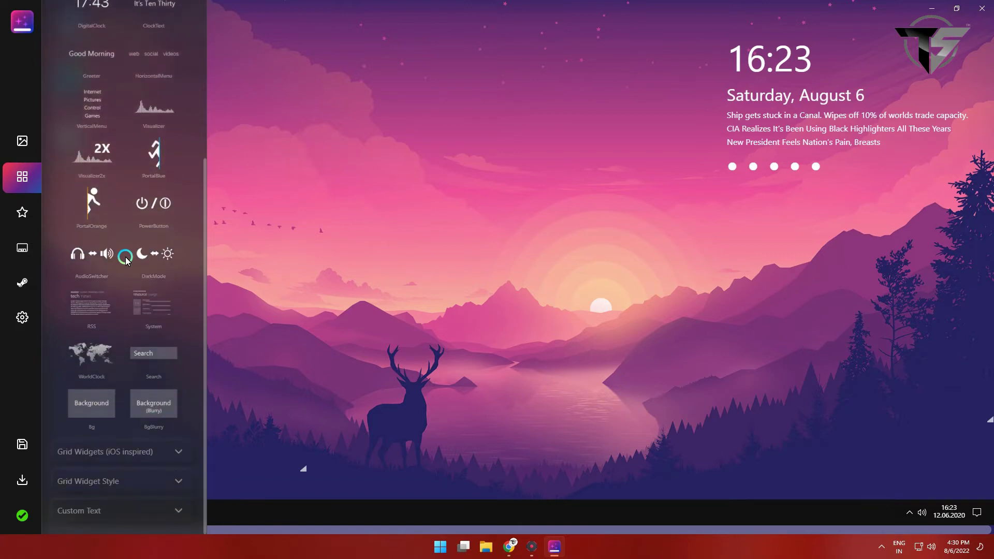
scroll(126, 259, "up", 5)
scroll(126, 258, "down", 5)
Step: Expand Grid Widgets (iOS inspired) and add the red Greeter widget and the wide app-icon widget to the desktop
left_click(153, 452)
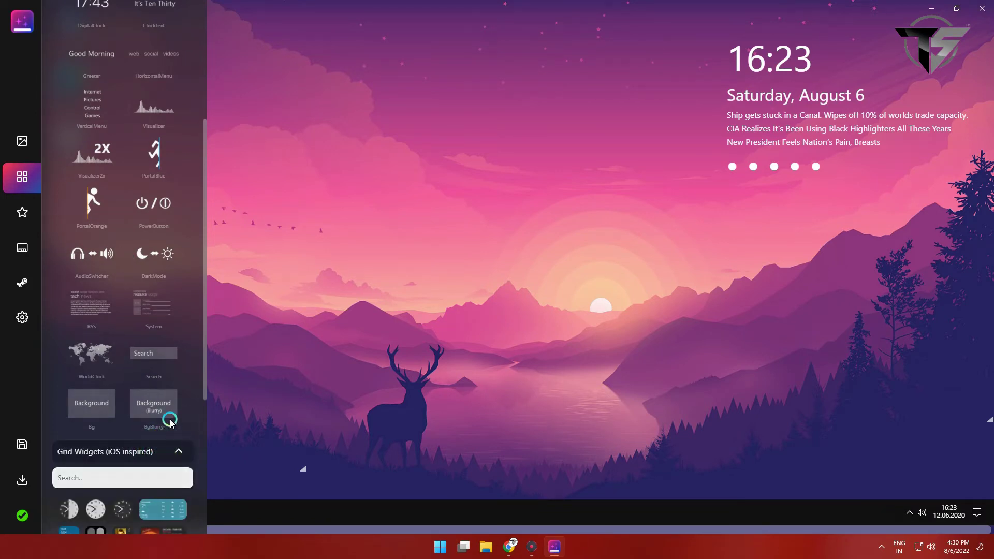
scroll(170, 422, "down", 6)
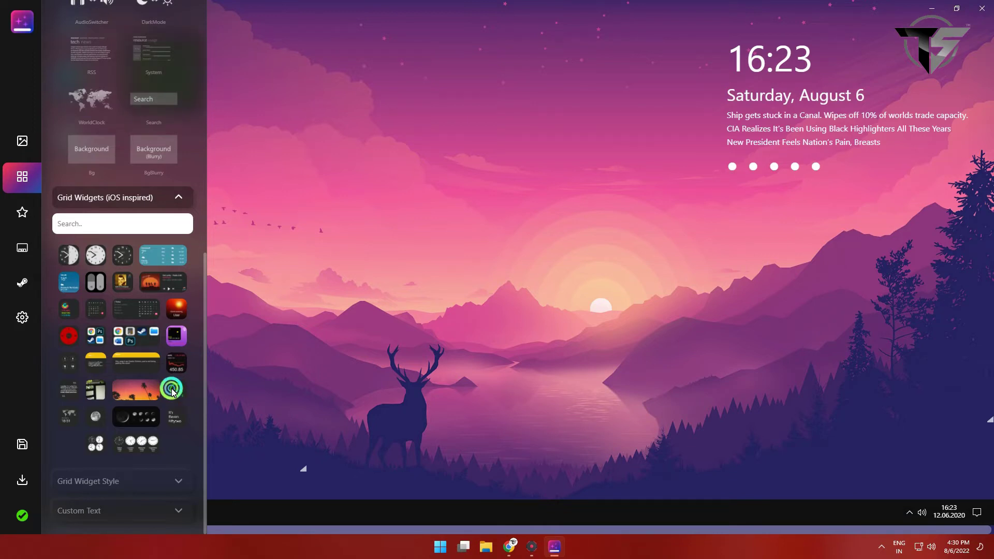
left_click(173, 389)
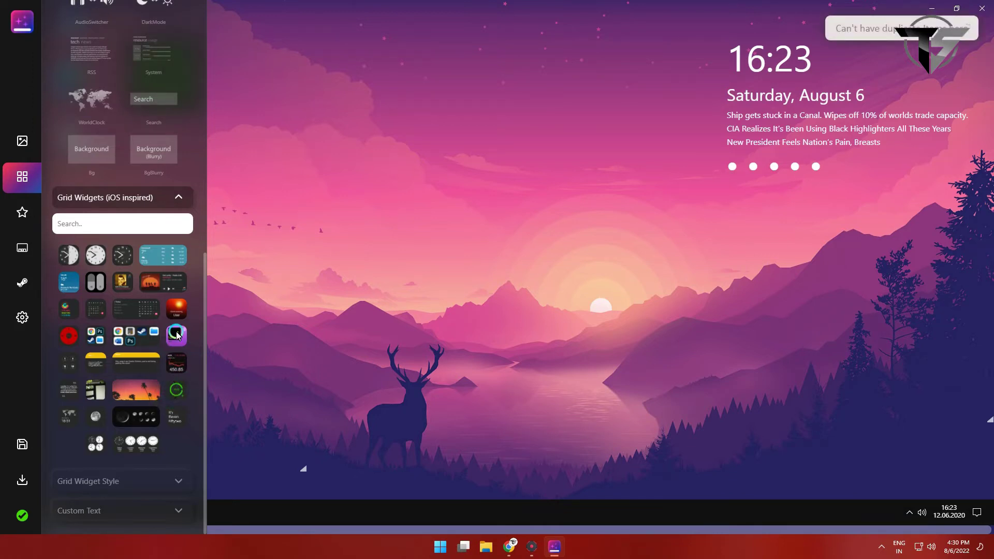
left_click(177, 311)
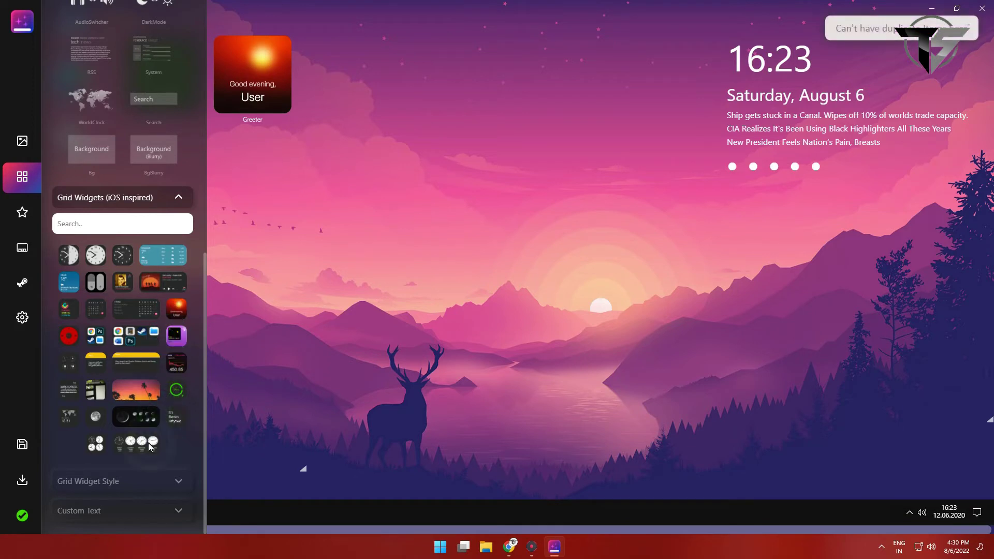
left_click(124, 336)
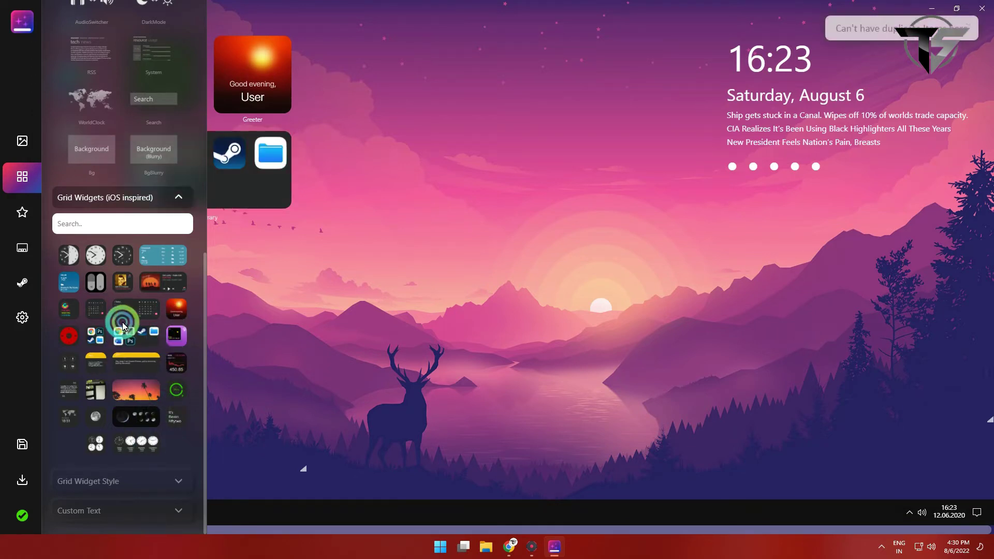
Step: Add the small monthly Calendar grid widget to the desktop
left_click(121, 258)
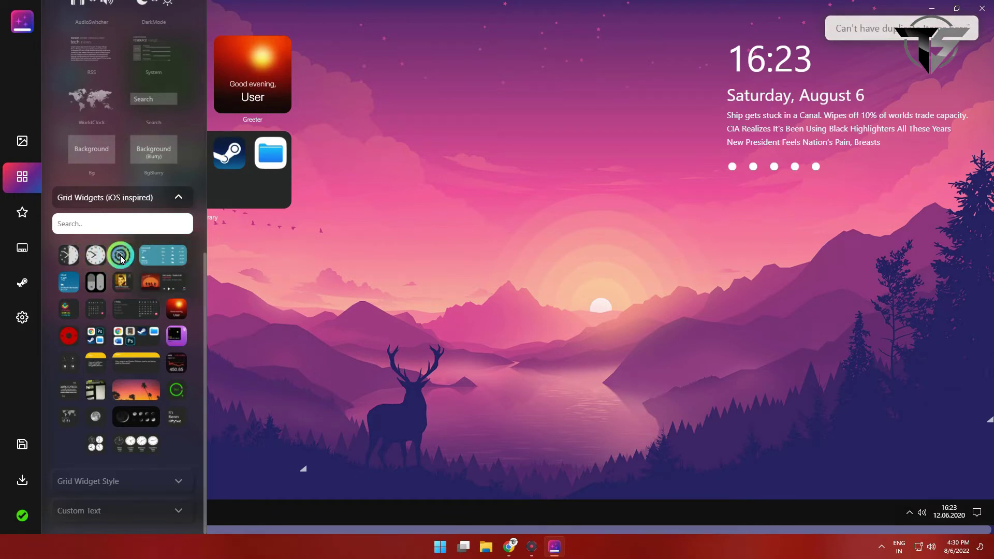
left_click(117, 276)
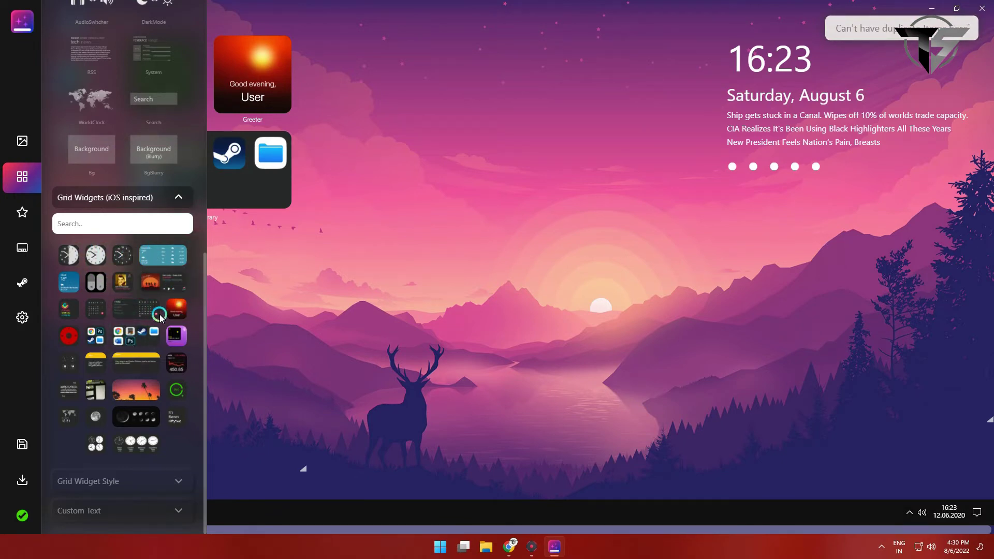
left_click(149, 282)
left_click(94, 317)
left_click(78, 373)
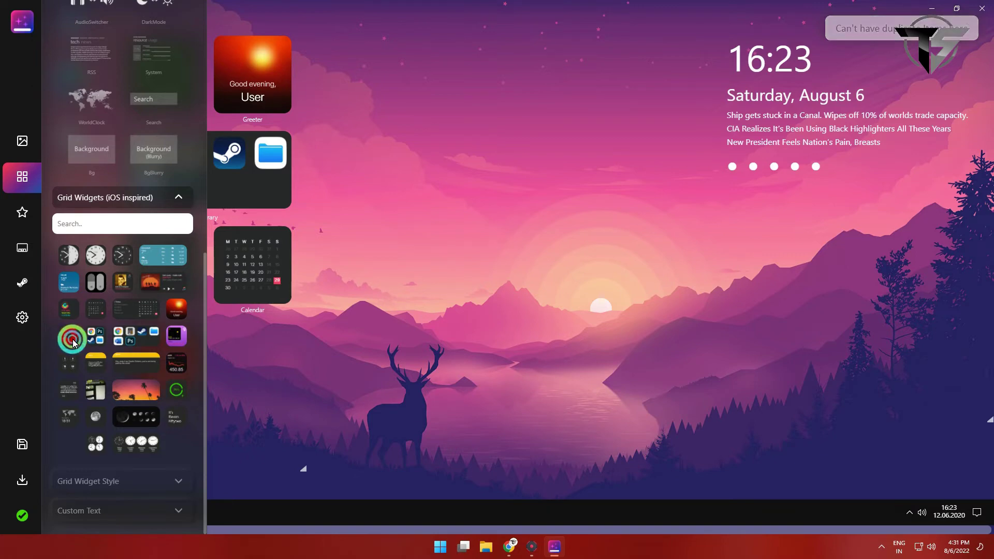
left_click(73, 414)
left_click(107, 414)
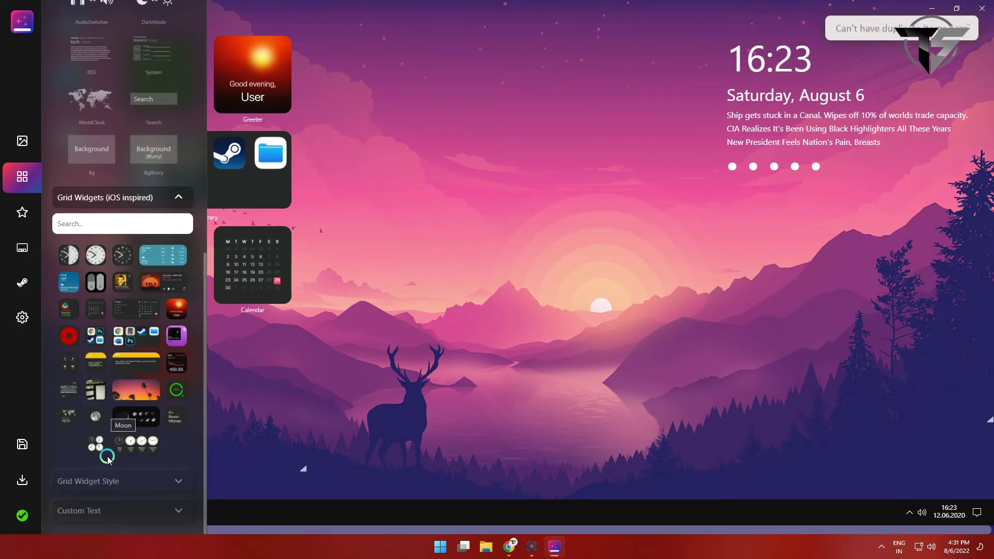
Step: Expand Grid Widget Style and try switching Show Labels and Use round corners off and on again
left_click(106, 478)
scroll(113, 466, "down", 4)
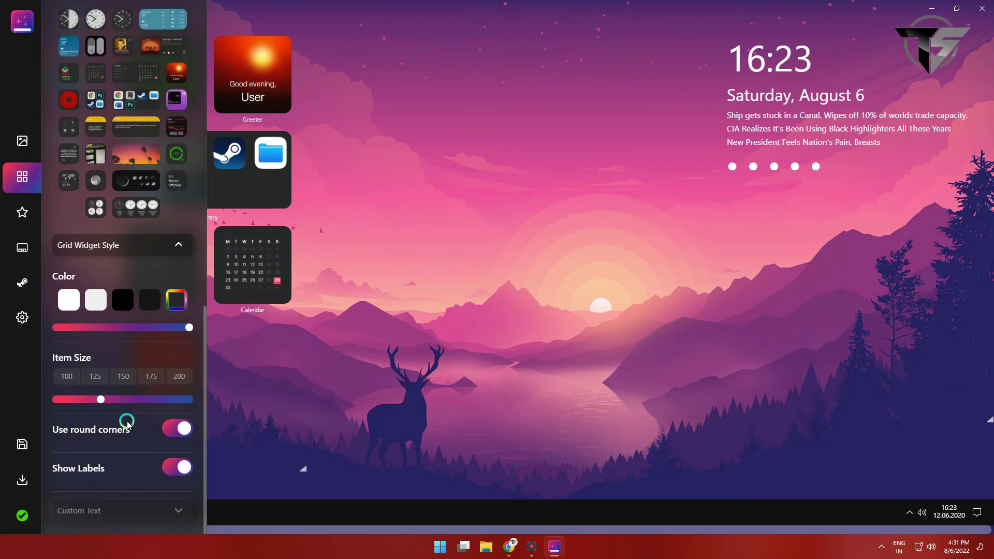
left_click(182, 468)
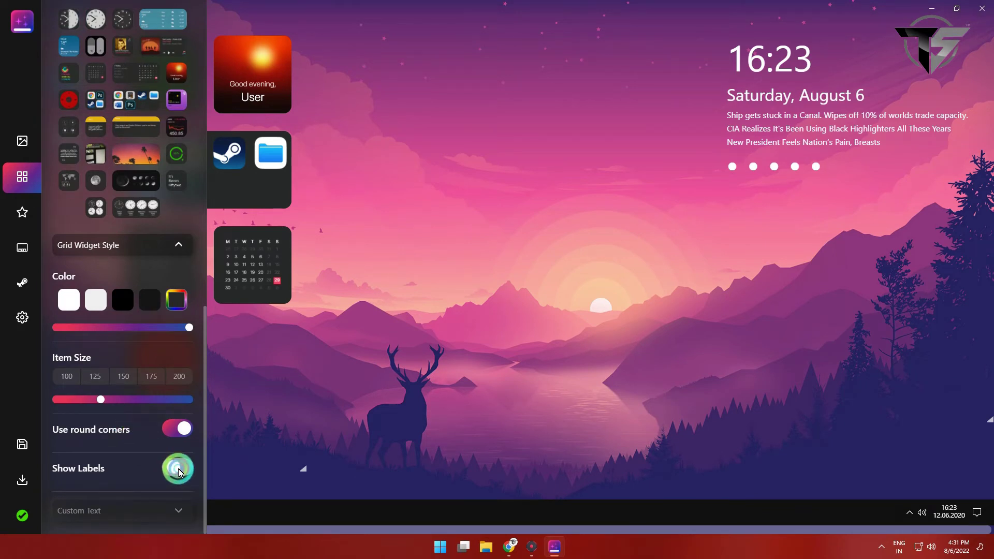
left_click(183, 470)
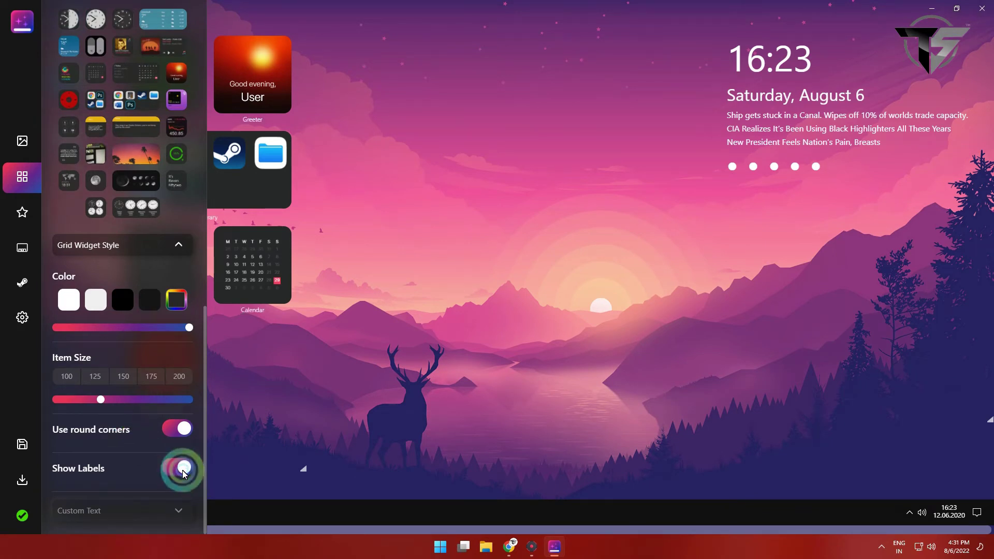
left_click(179, 470)
left_click(185, 469)
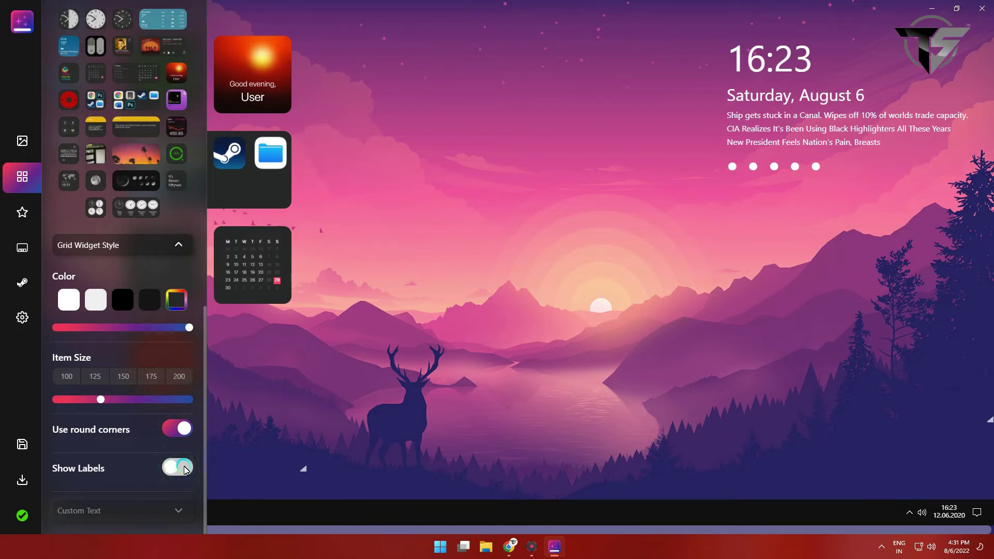
left_click(177, 430)
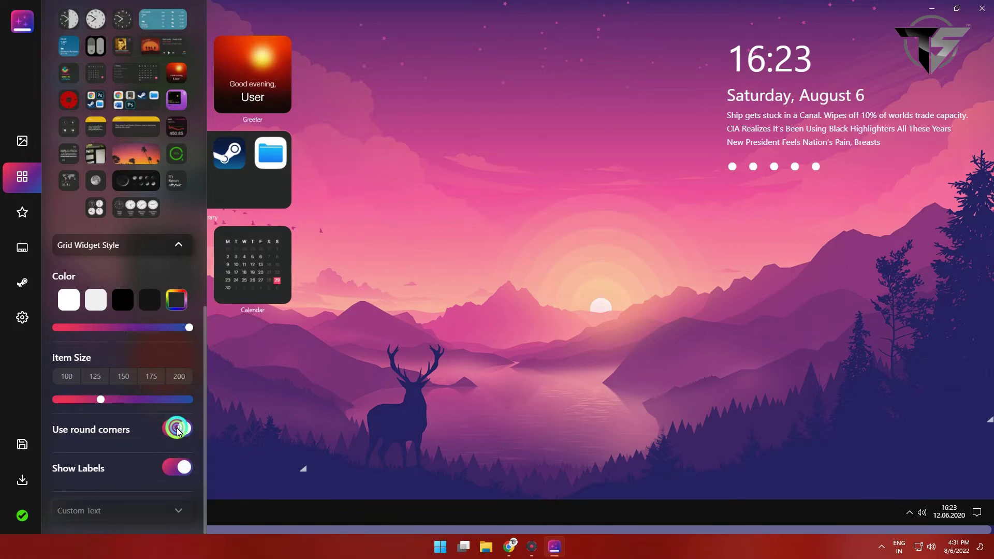
left_click(177, 429)
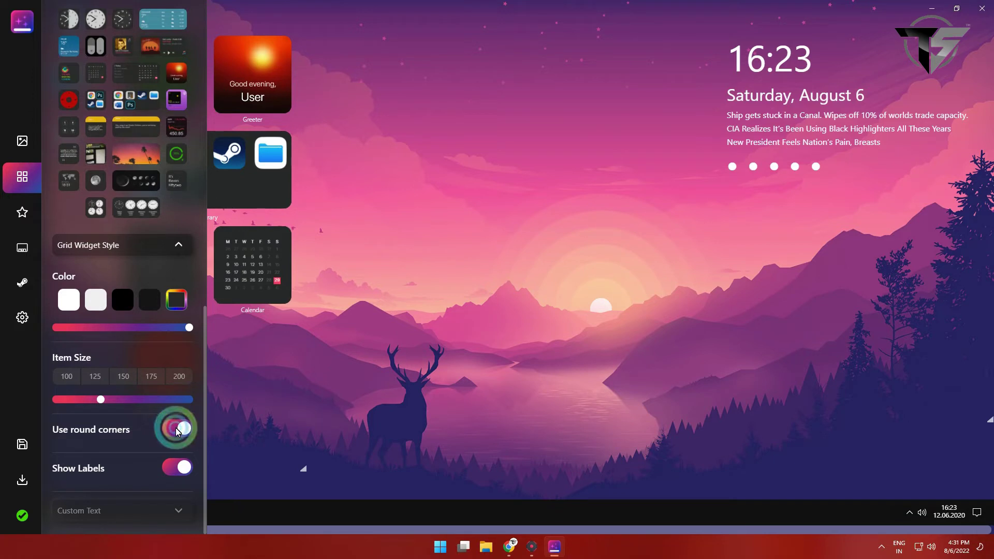
left_click(178, 430)
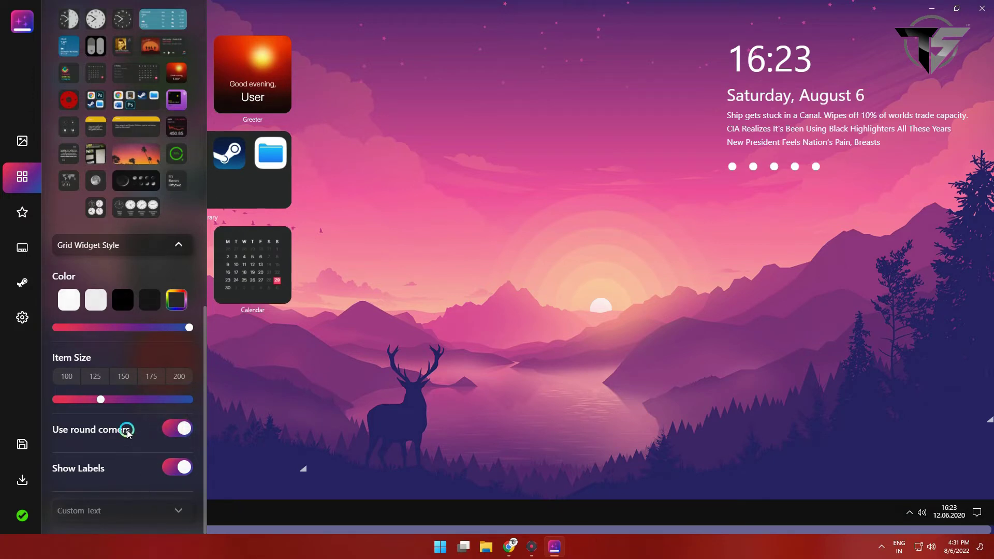
Step: Reduce the grid widgets' item size slightly and collapse the Grid Widget Style and Grid Widgets sections
mouse_move(103, 399)
left_mouse_down()
mouse_move(150, 400)
mouse_move(84, 403)
left_mouse_up()
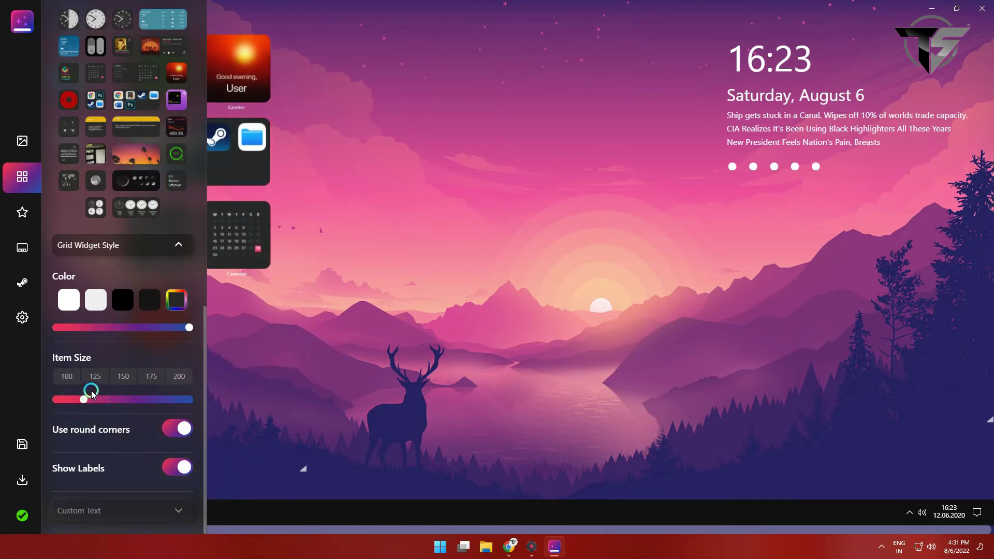
left_click_drag(83, 402, 95, 400)
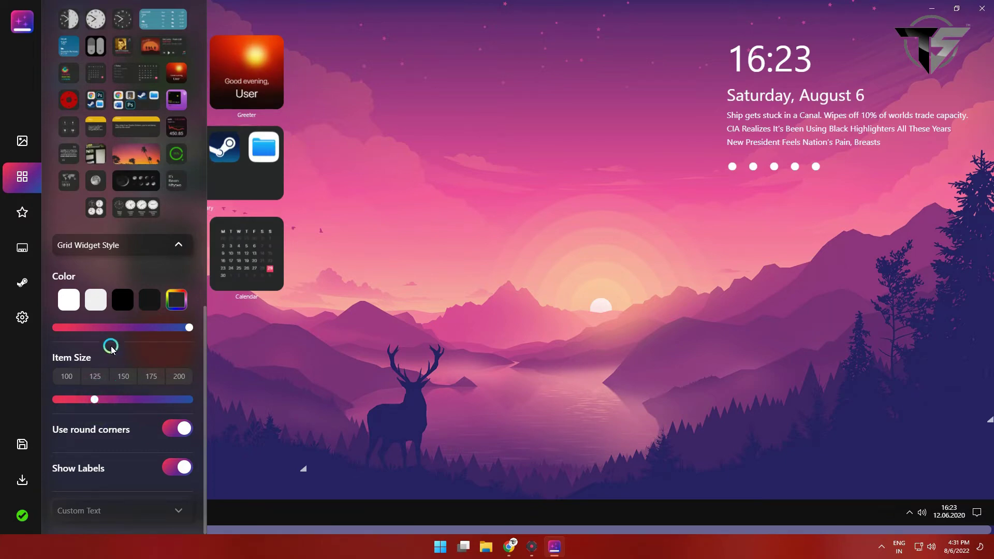
left_click(126, 246)
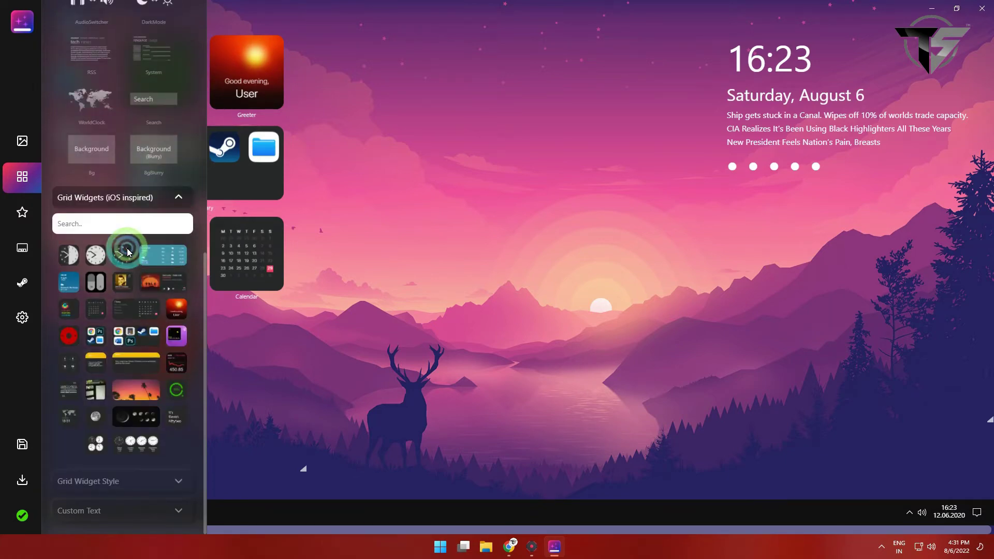
left_click(138, 201)
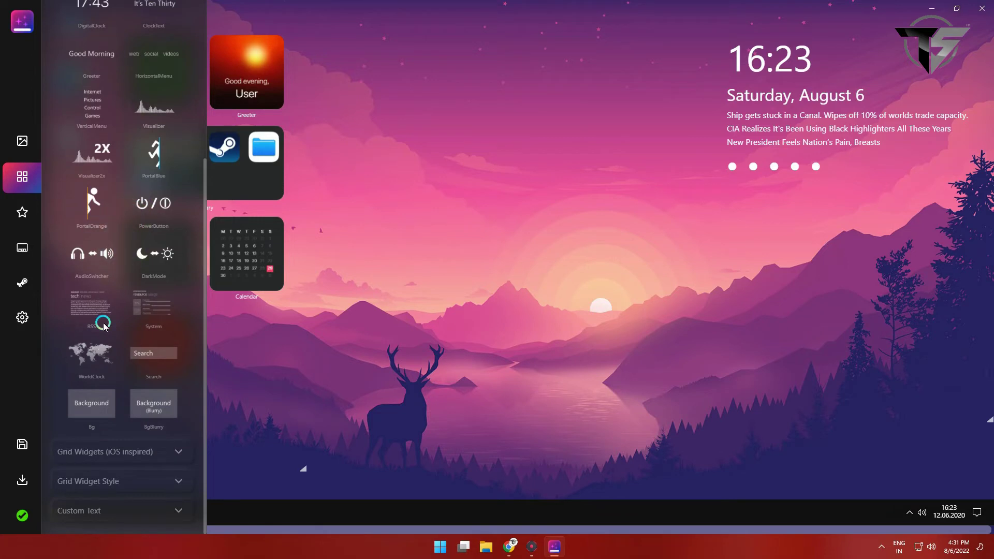
Step: Expand the Custom Text options, try left alignment and set the text alignment to center
left_click(145, 509)
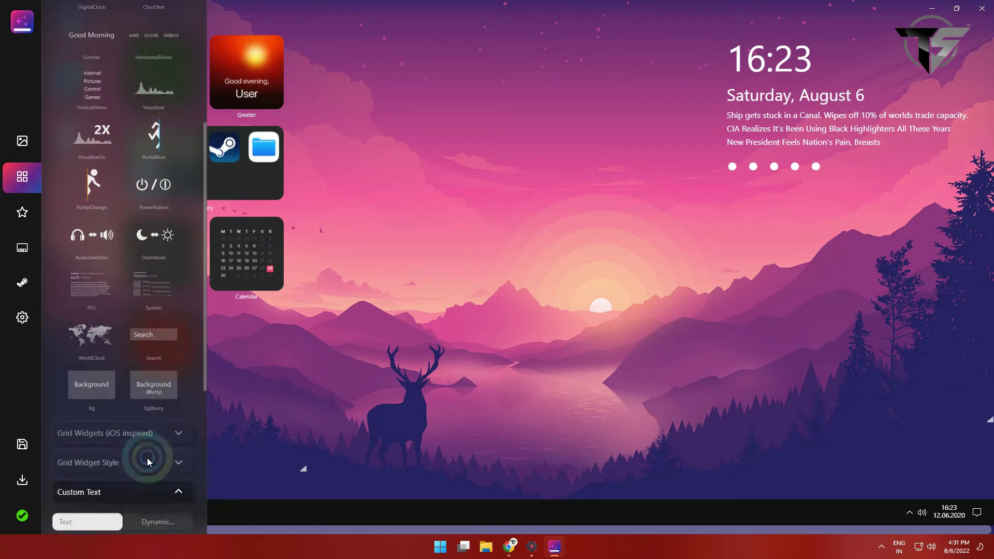
scroll(147, 453, "down", 4)
scroll(152, 444, "down", 2)
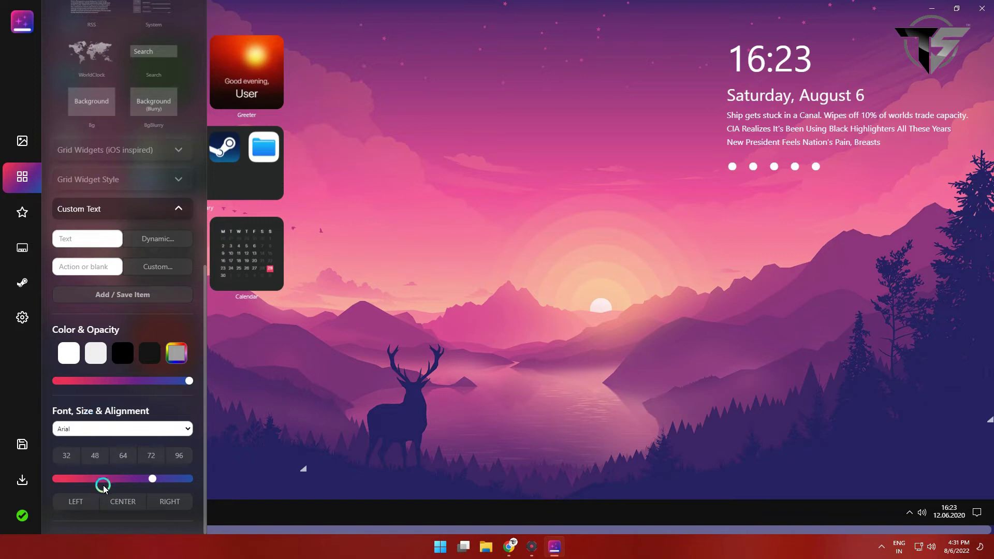
left_click(90, 503)
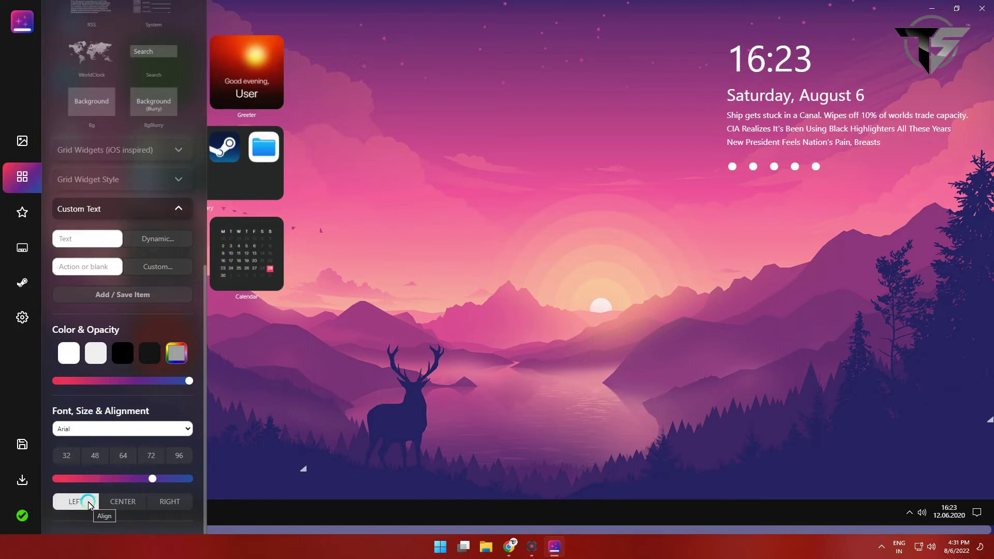
left_click(113, 505)
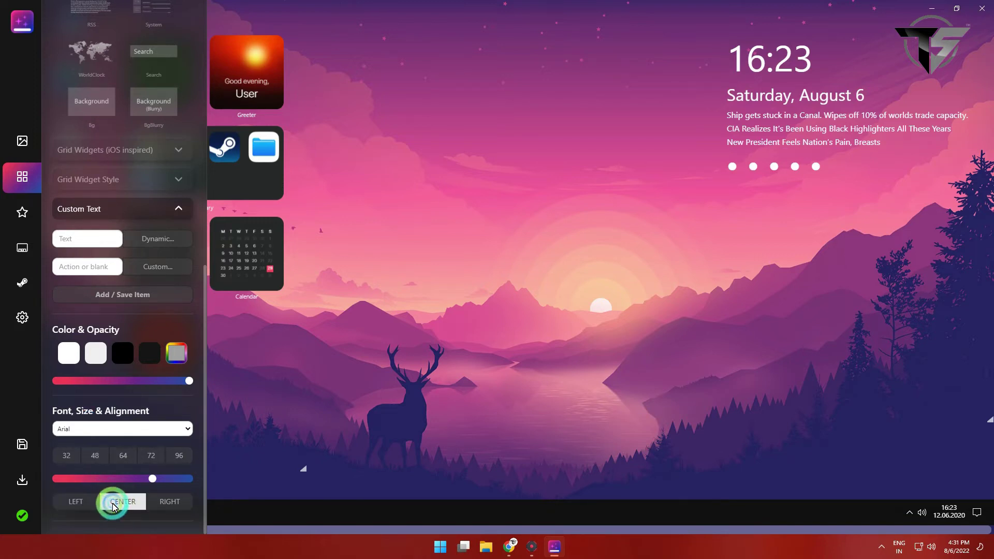
left_click(75, 457)
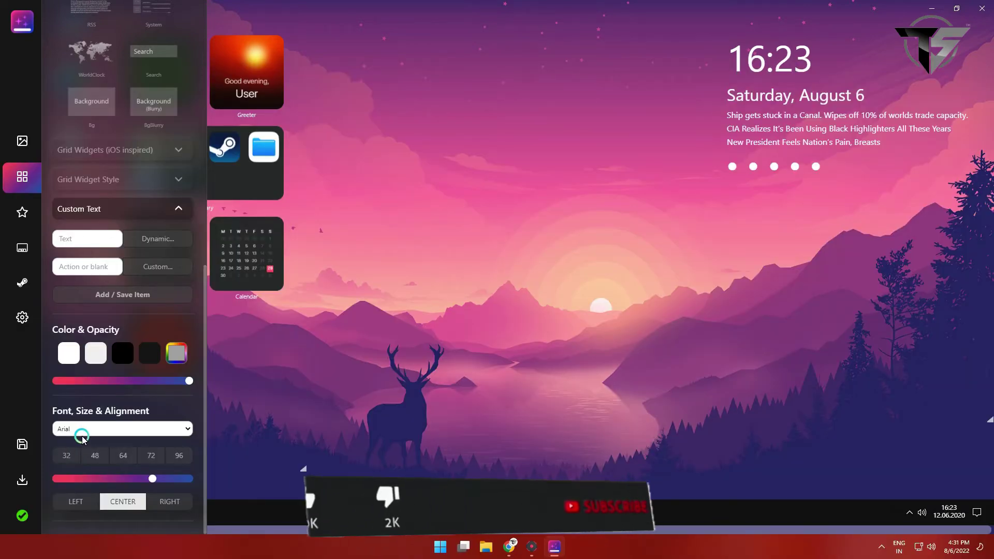
Step: Open the app icons and add the Chrome, WhatsApp and AnyDesk shortcuts to the desktop grid
left_click(30, 309)
left_click(22, 212)
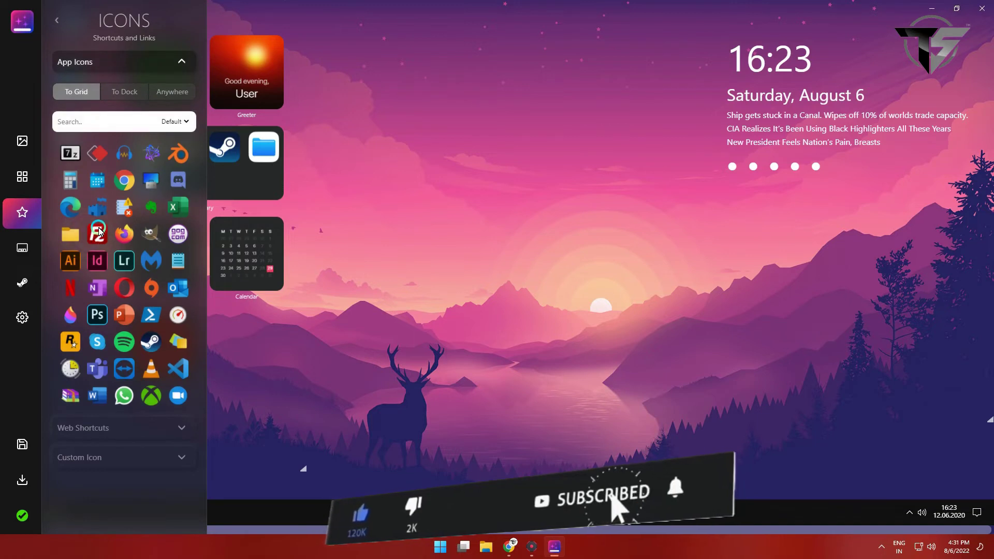
left_click(122, 182)
left_click(148, 337)
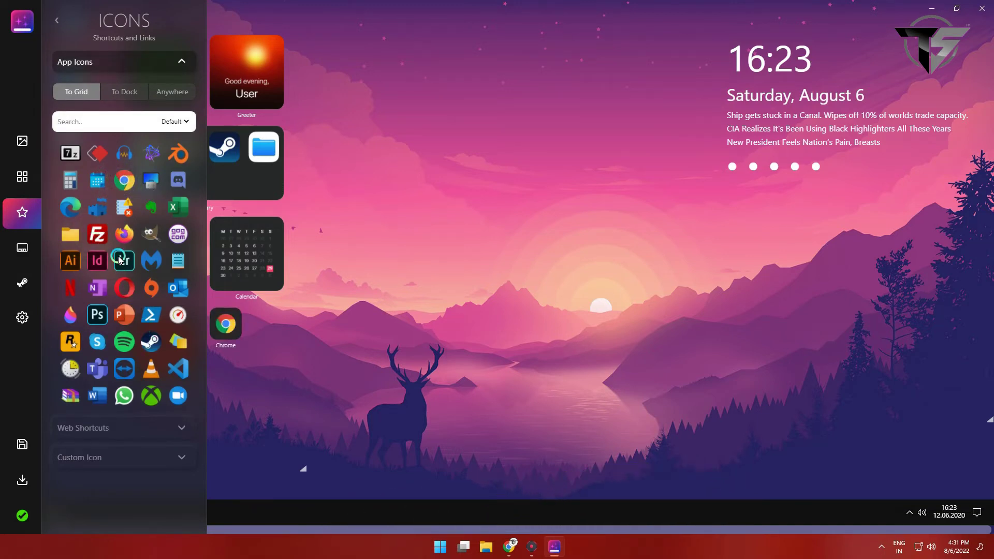
left_click(132, 398)
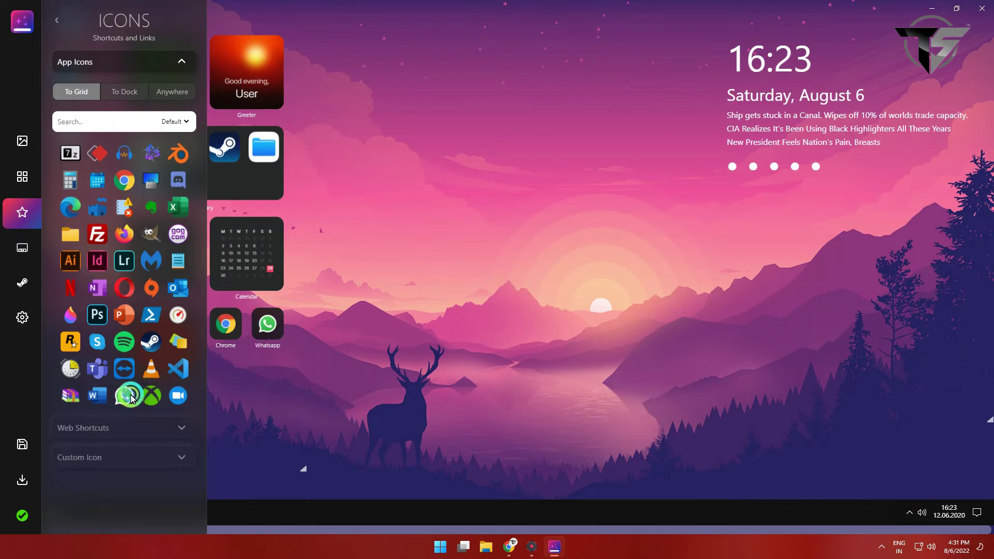
left_click(144, 381)
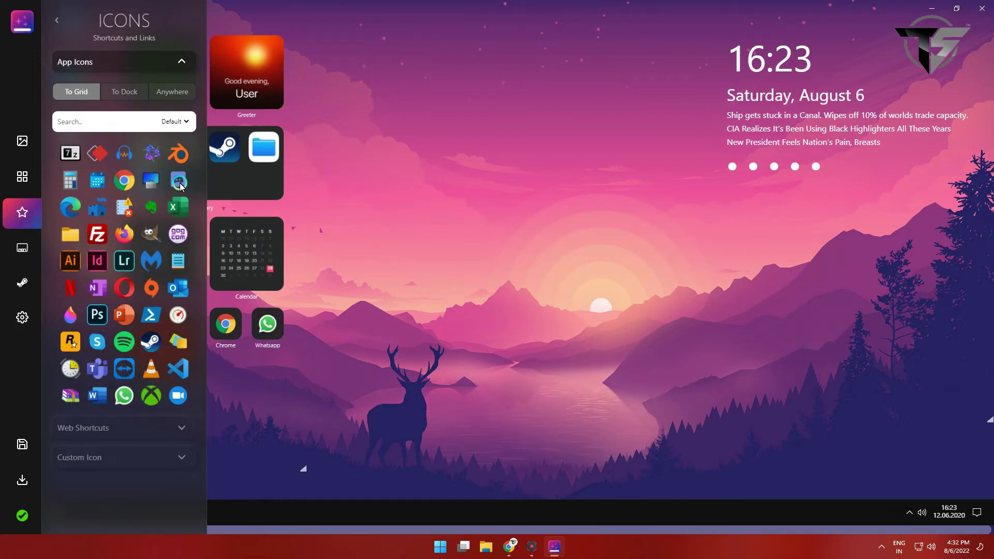
left_click(97, 154)
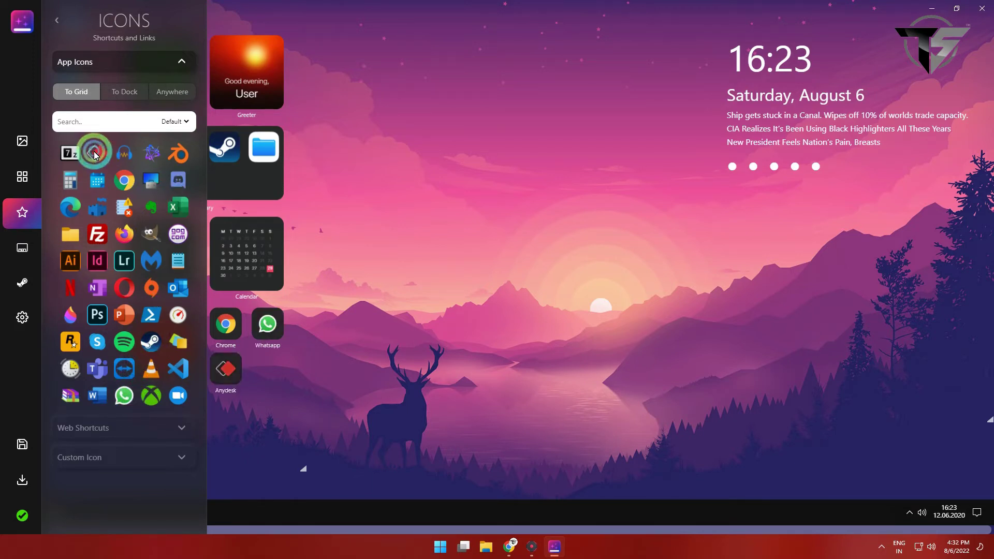
Step: Add the Word and Firefox app shortcuts to the desktop grid
left_click(151, 353)
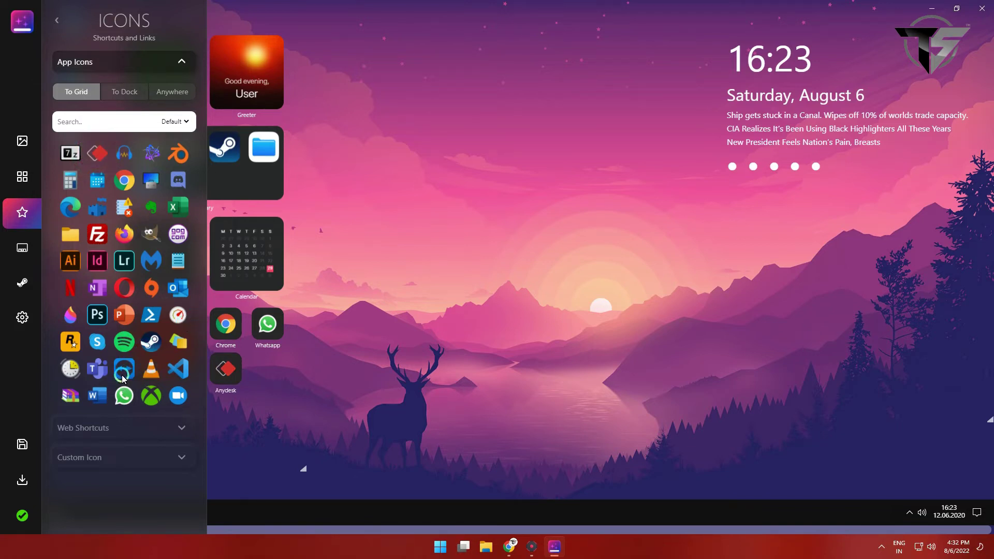
left_click(97, 398)
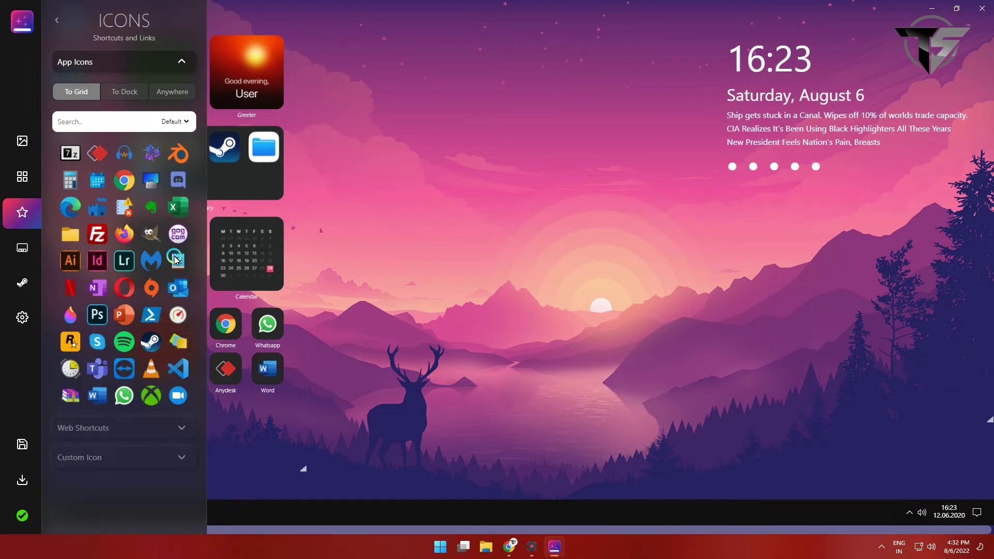
left_click(126, 233)
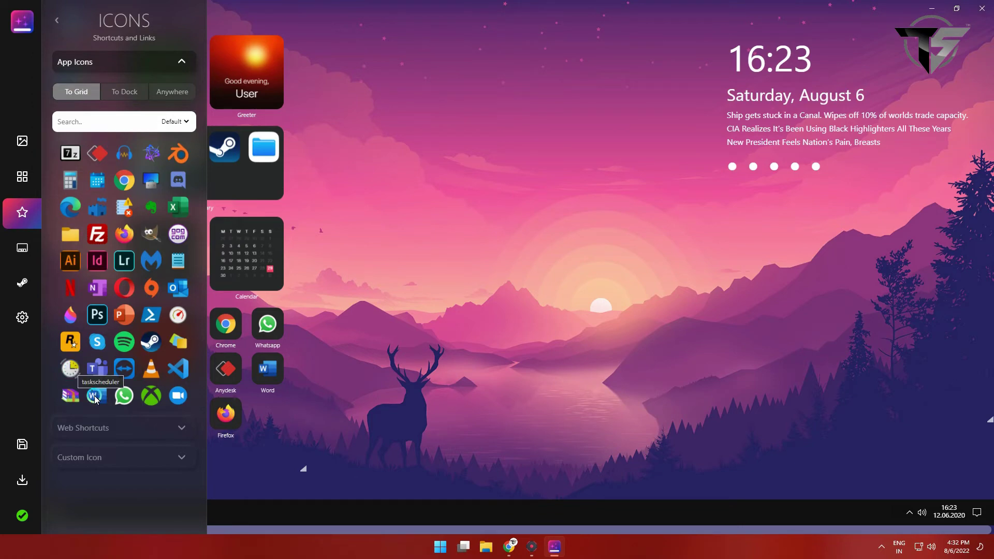
Step: Expand Web Shortcuts and add the Amazon, YouTube and Google shortcuts to the desktop grid
left_click(99, 428)
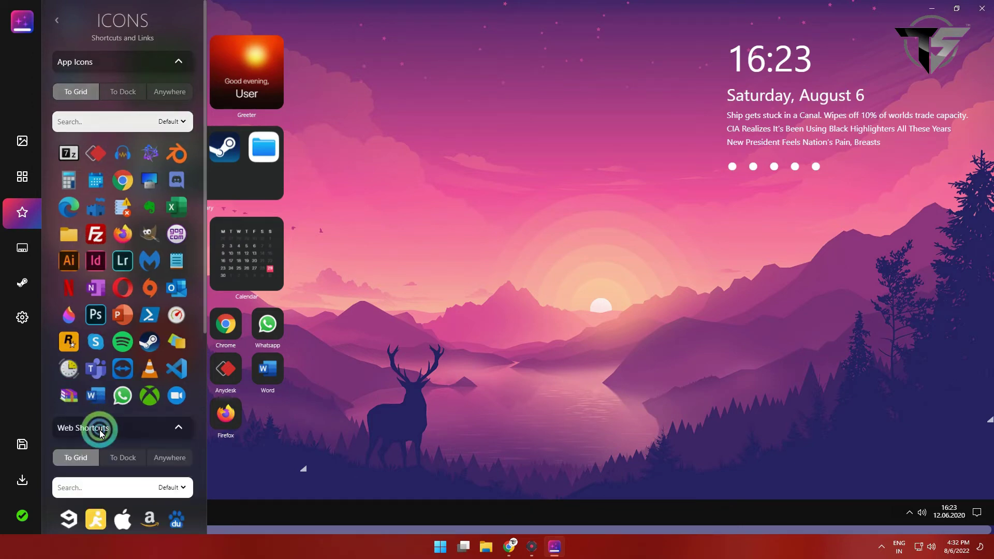
scroll(99, 432, "down", 6)
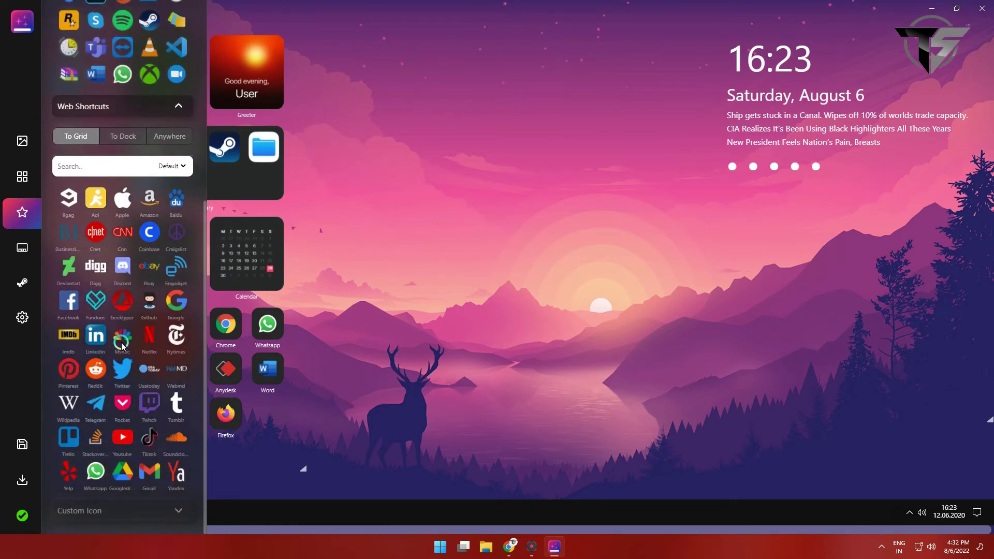
left_click(153, 199)
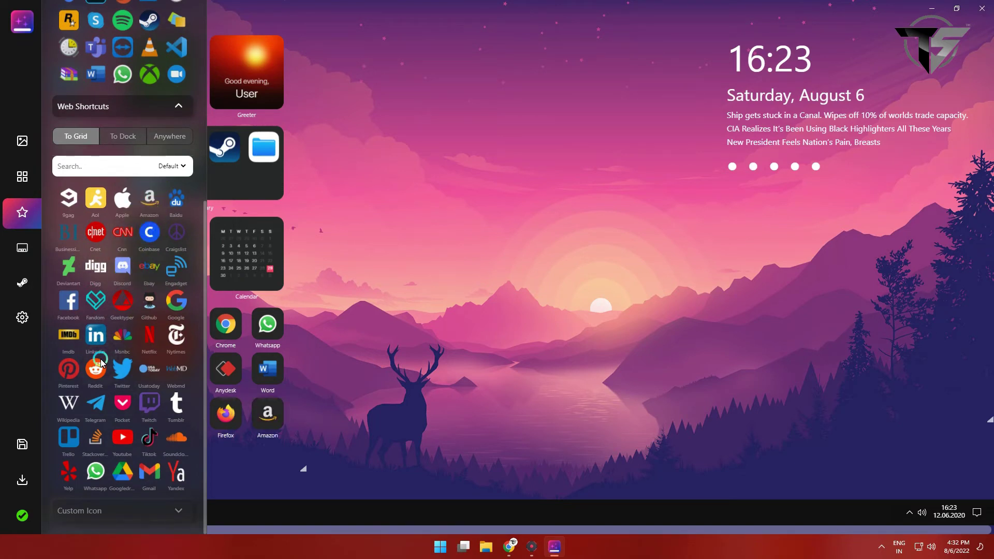
left_click(123, 444)
left_click(173, 309)
left_click(175, 307)
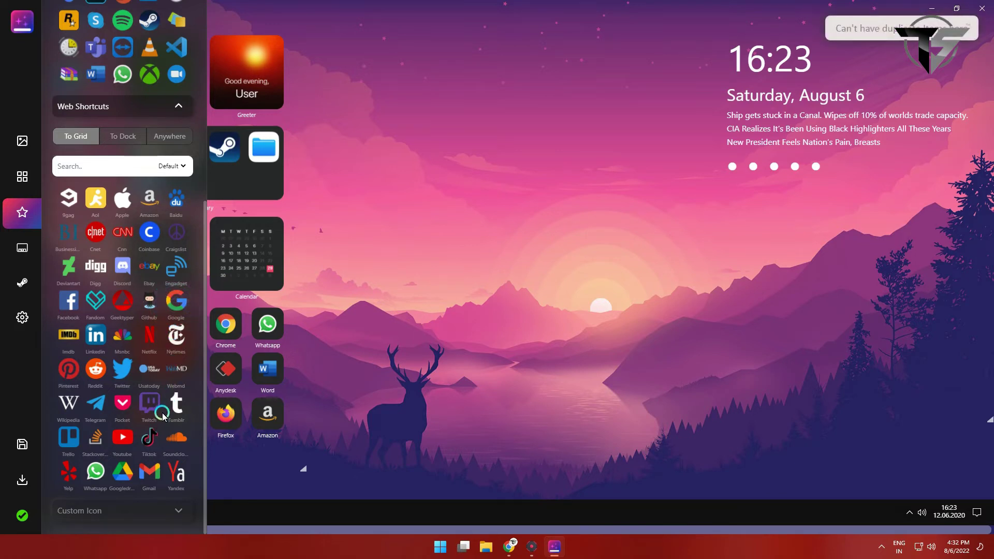
Step: Add the Telegram, Google Drive and Gmail web shortcuts to the grid and switch from Web Shortcuts to the Custom Icon section
left_click(104, 411)
left_click(122, 469)
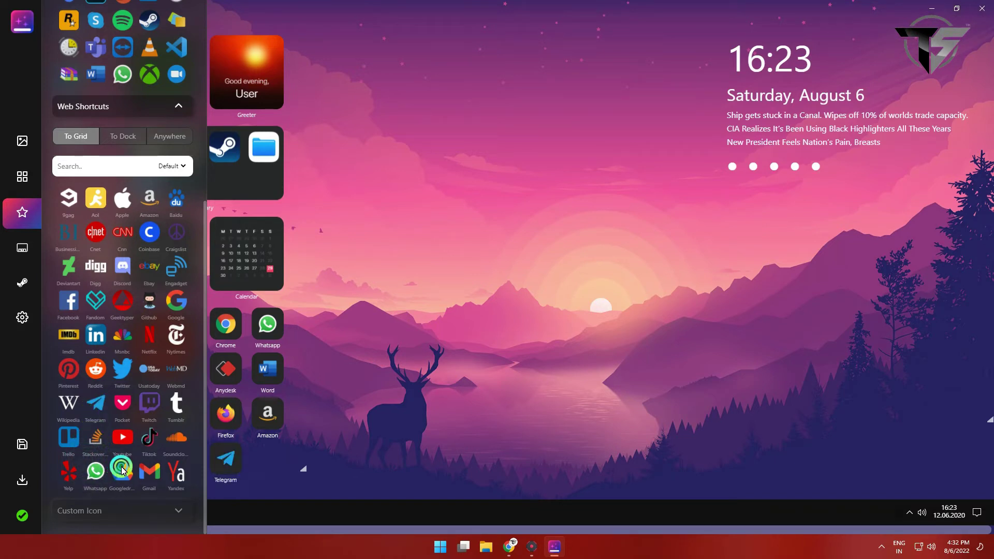
left_click(123, 421)
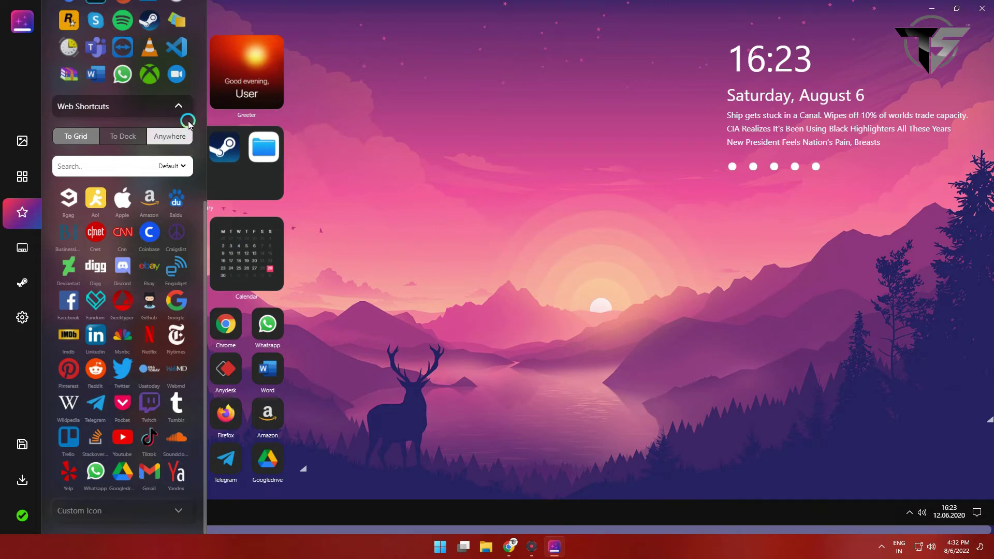
left_click(179, 105)
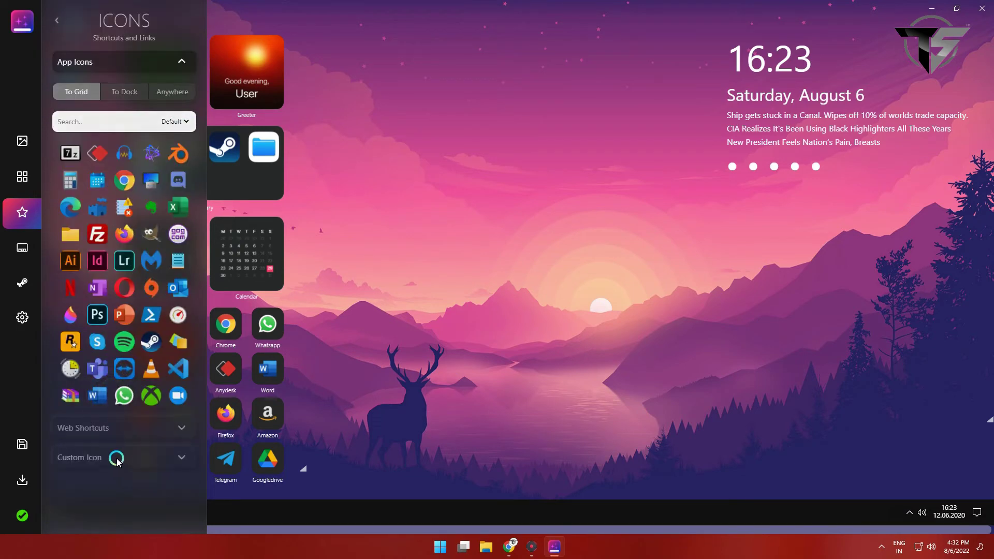
left_click(117, 458)
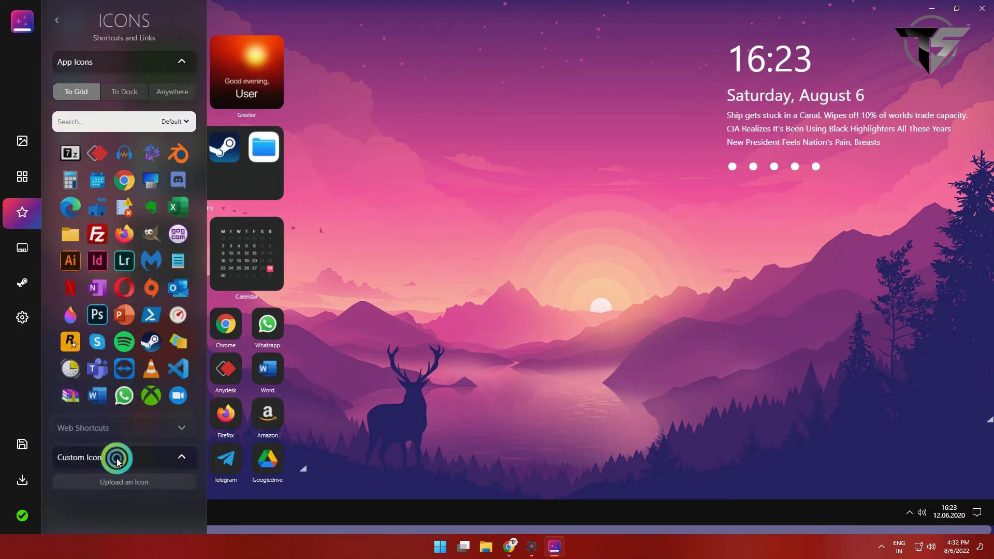
Step: Enable the dock, place it along the desktop's upper edge and reduce its position offset to nearly the minimum
left_click(37, 255)
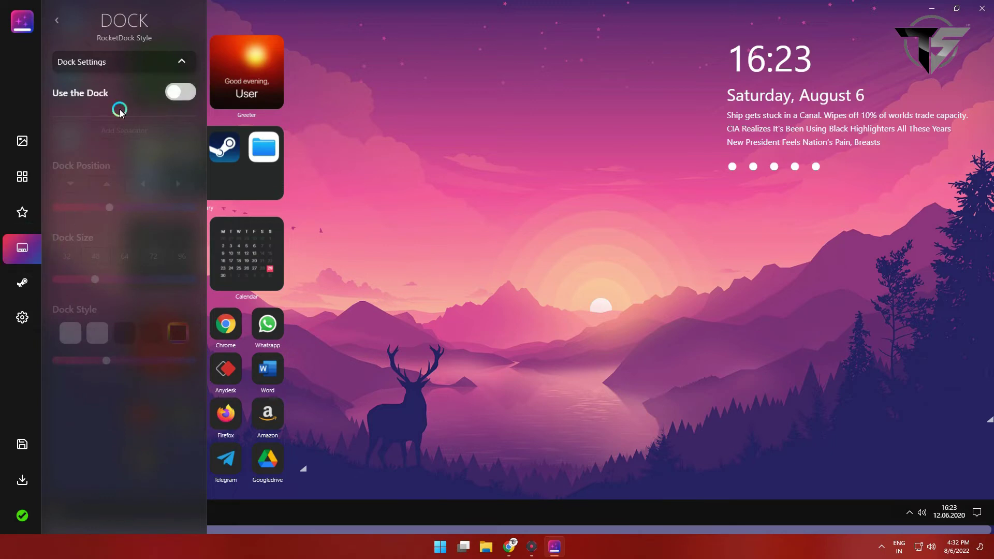
left_click(187, 92)
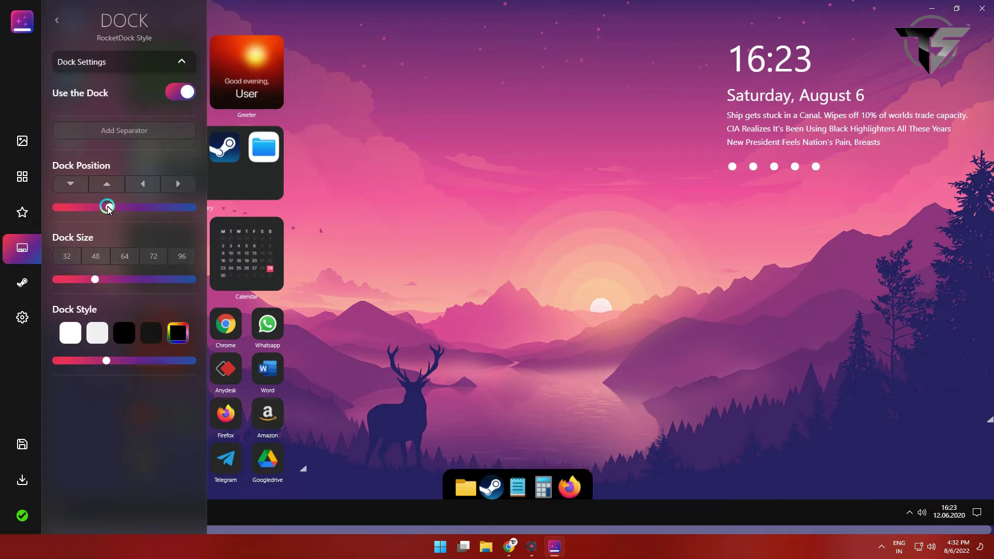
left_click(106, 186)
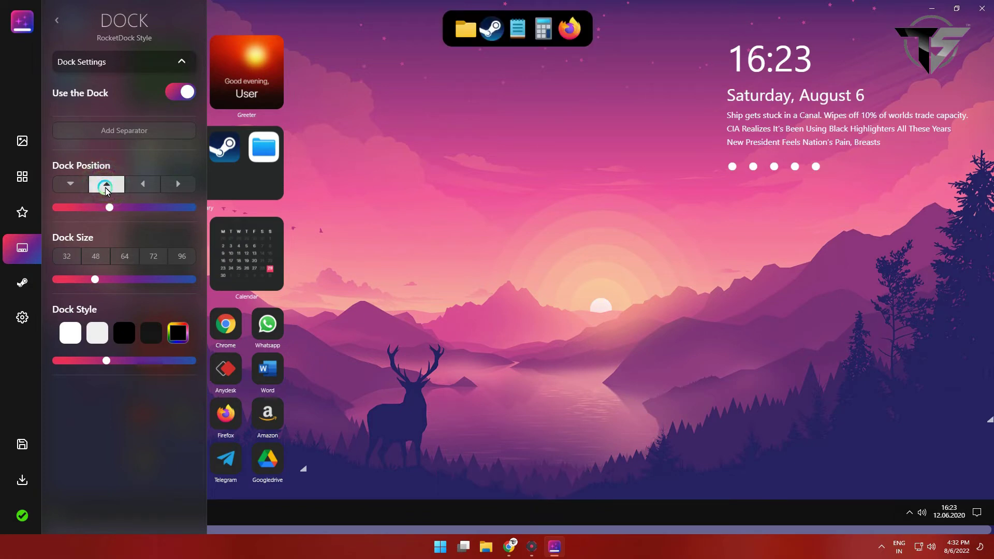
left_click_drag(109, 207, 62, 209)
Step: Enlarge the dock to slightly below size 64 and reduce the Dock Style slider to its minimum for a nearly transparent background
left_click(93, 281)
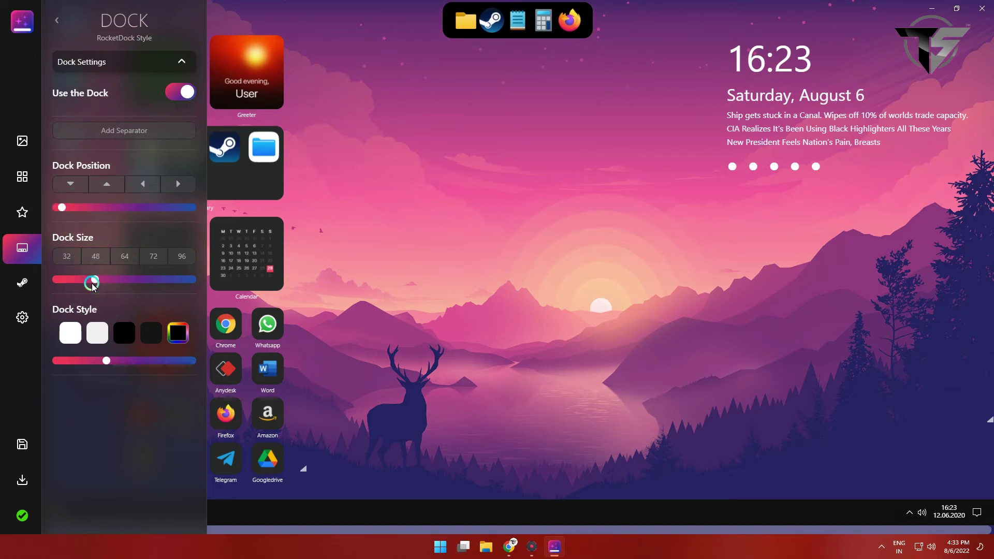
left_click_drag(93, 287, 115, 280)
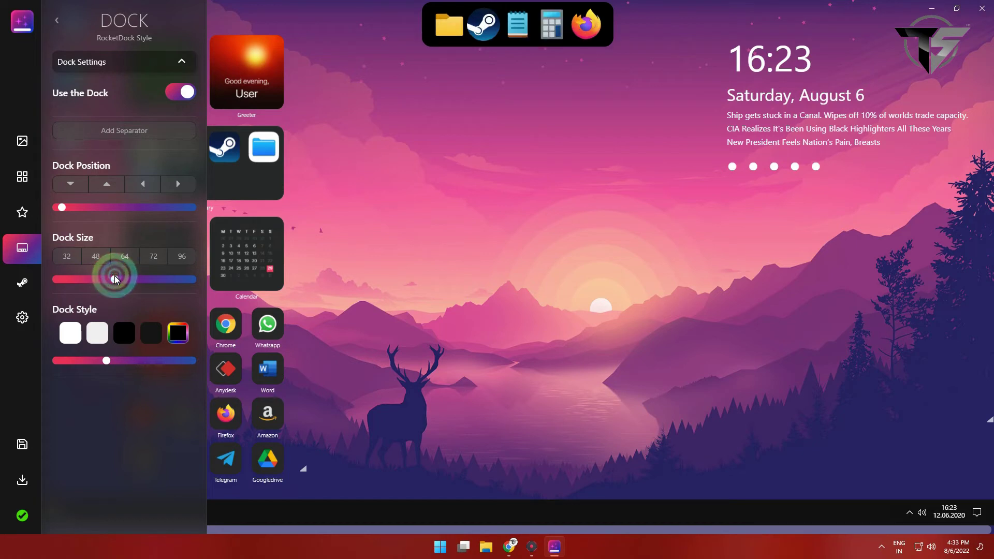
left_click(110, 337)
left_click_drag(106, 361, 58, 361)
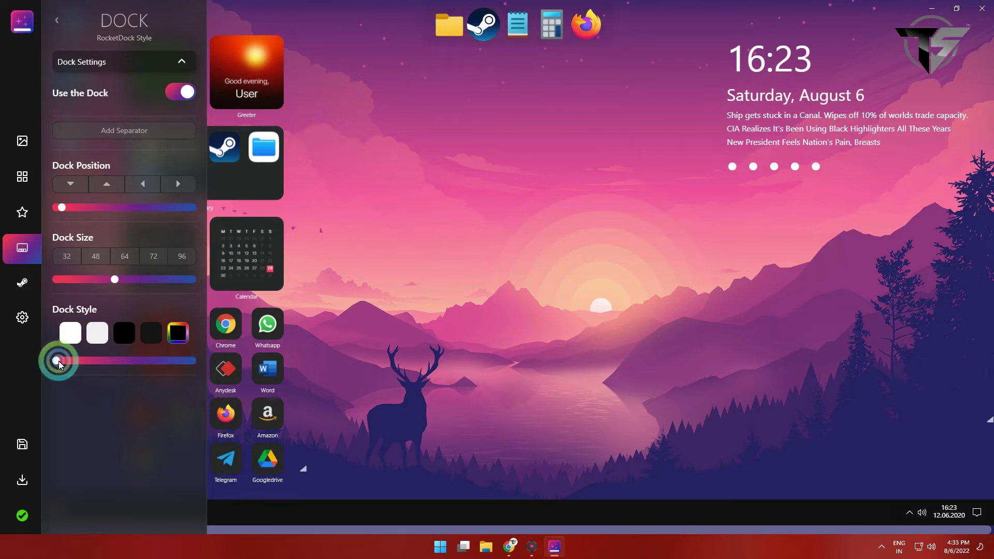
Step: Look over the Steam skins, collapse their list and examine the General options through Hide Desktop Icons
left_click(20, 283)
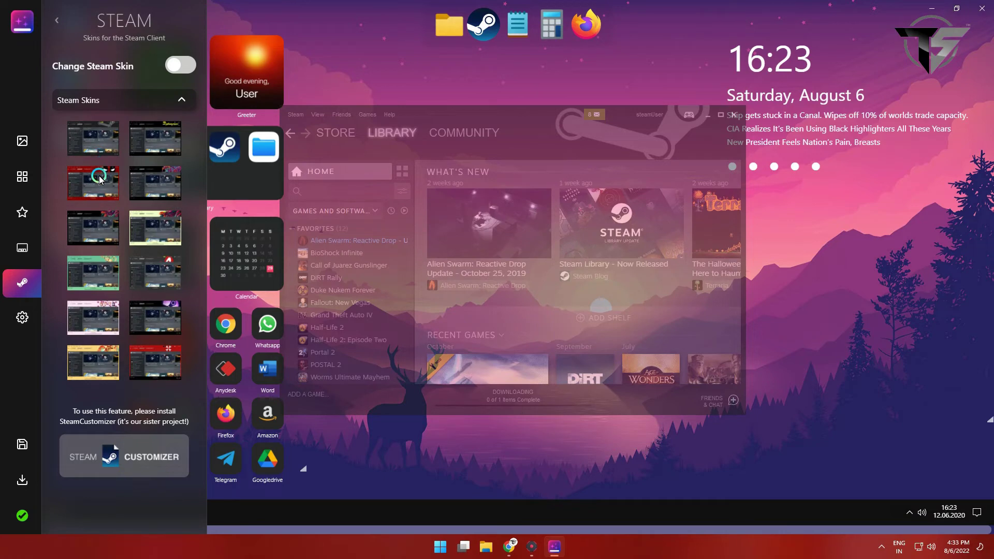
left_click(118, 101)
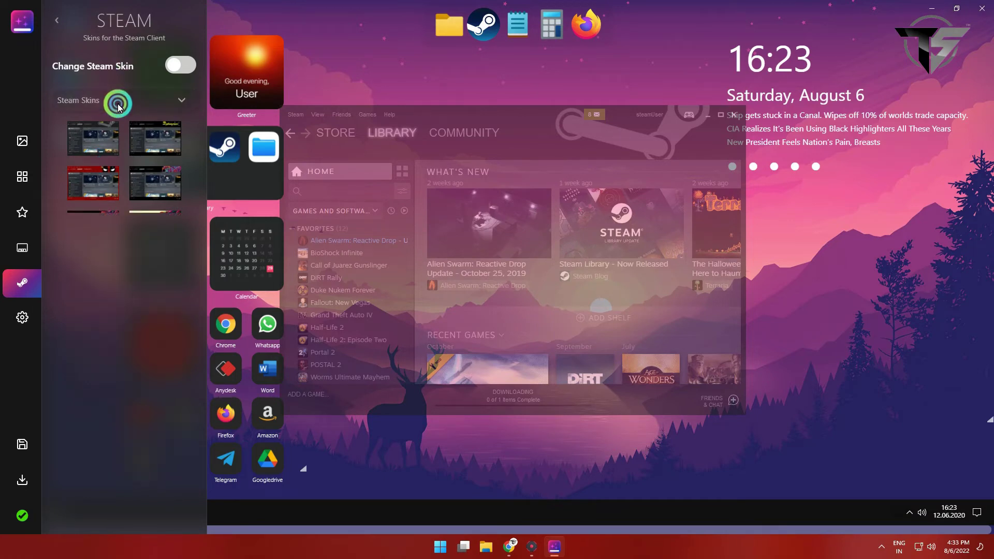
left_click(23, 317)
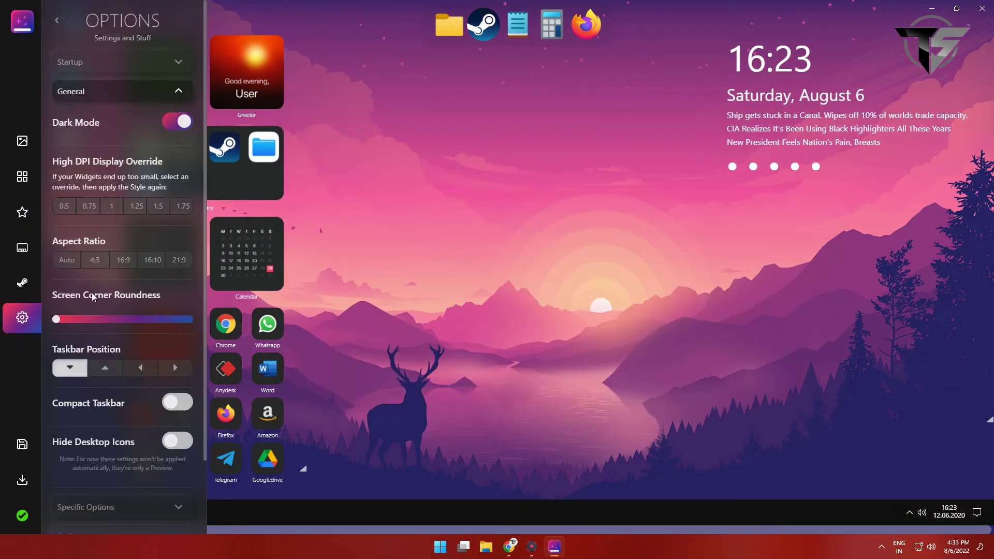
scroll(108, 291, "down", 3)
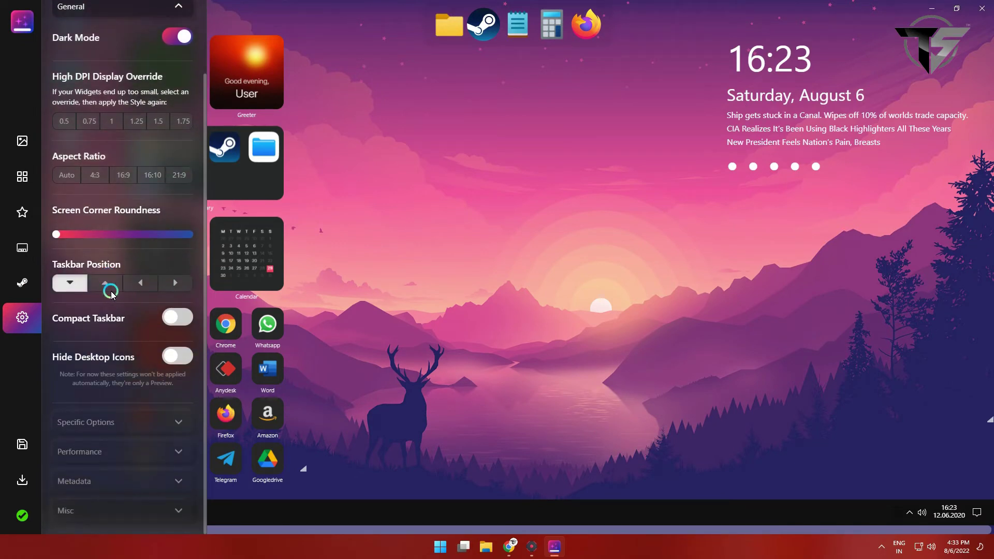
left_click(177, 357)
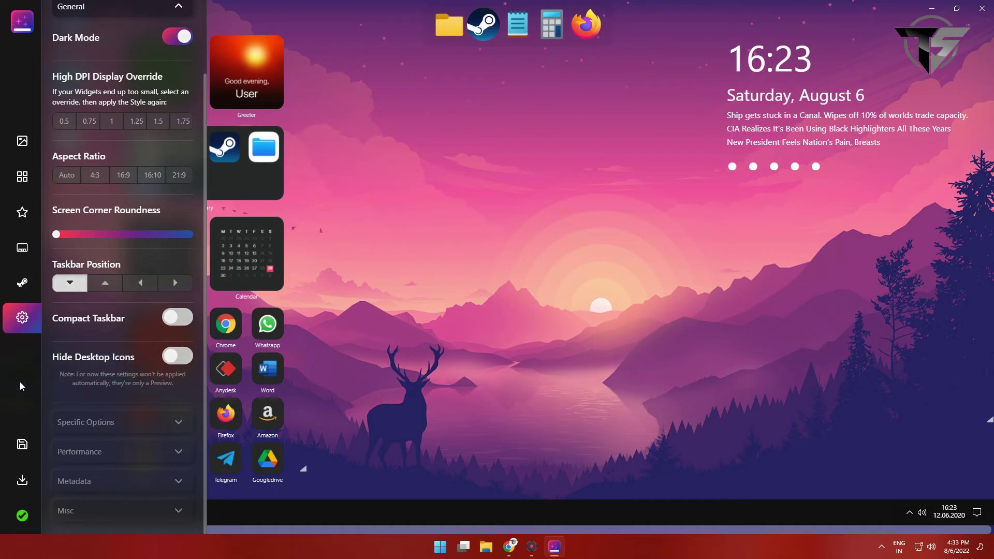
Step: Save the style and close the options to show the full desktop preview
left_click(29, 448)
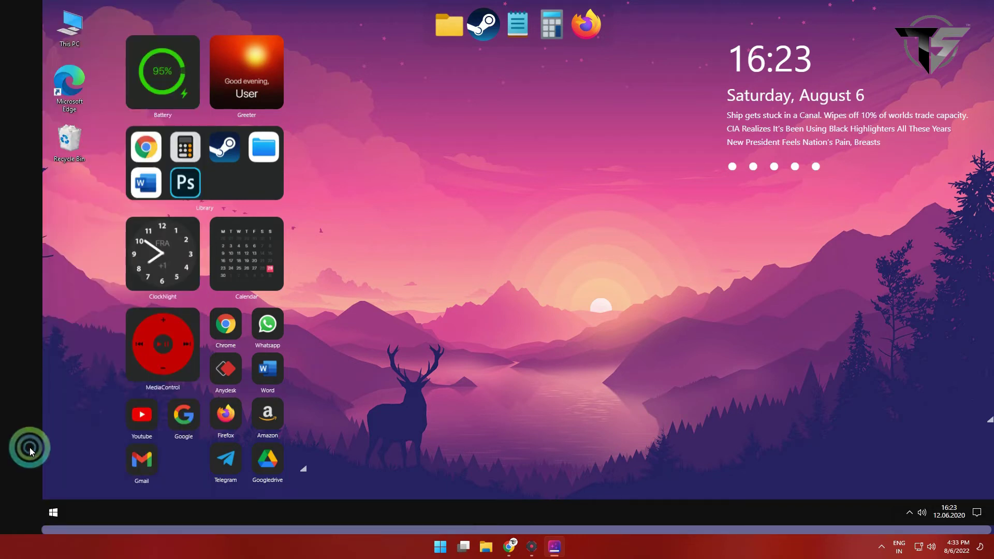
left_click(386, 238)
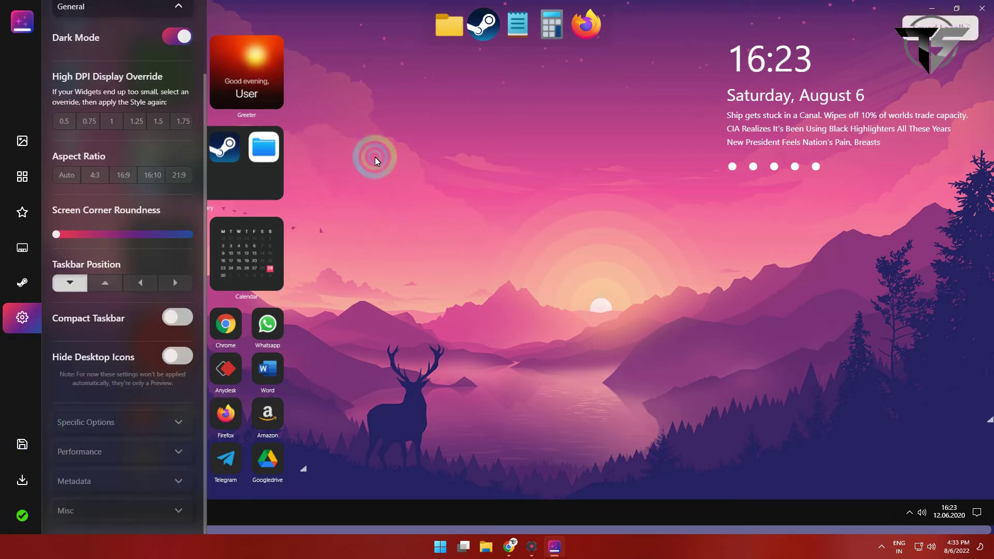
left_click(22, 321)
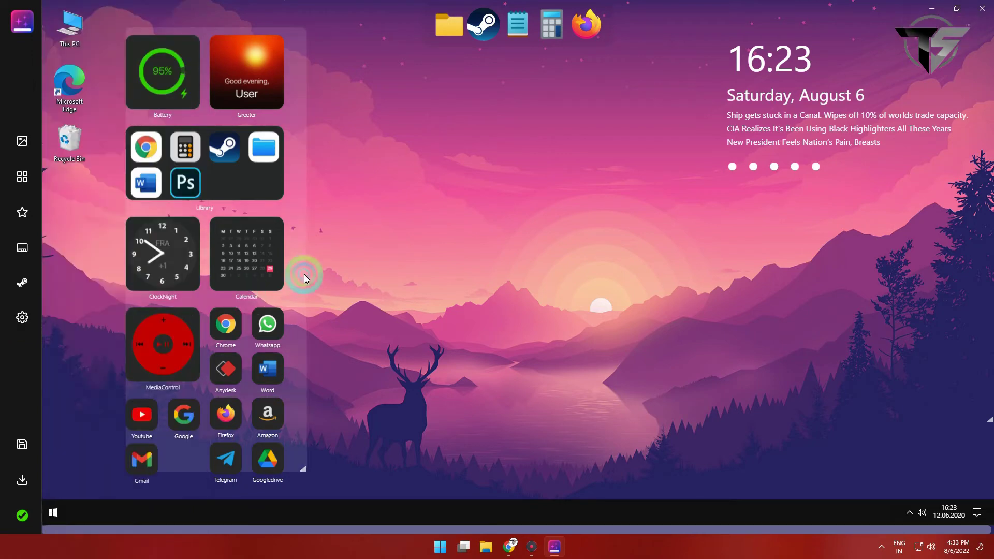
left_click(722, 223)
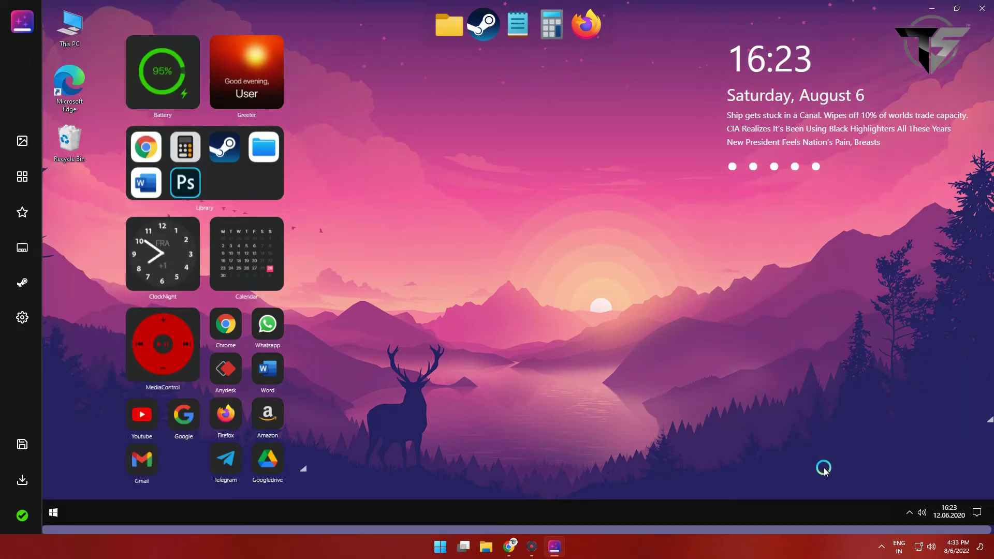
left_click(885, 542)
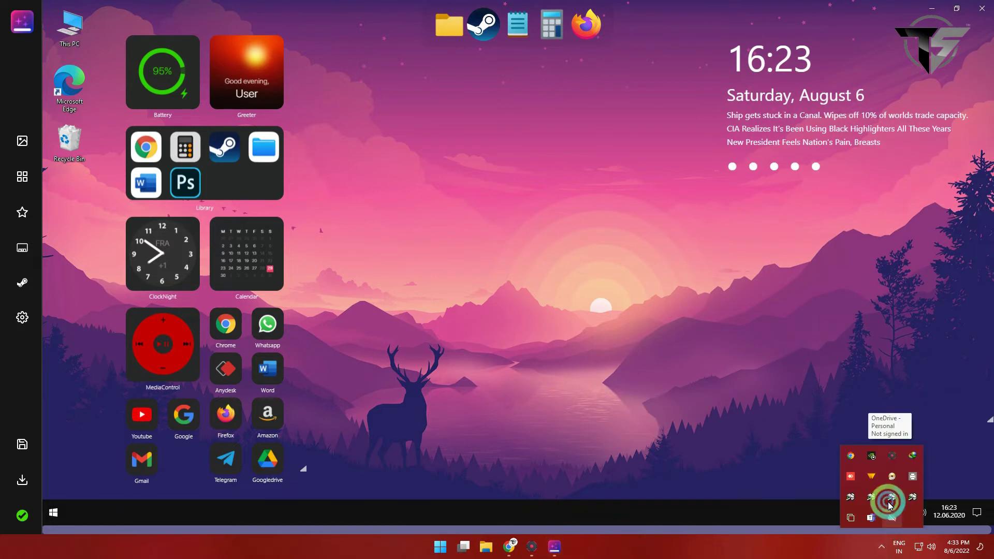
left_click(891, 458)
left_click(863, 423)
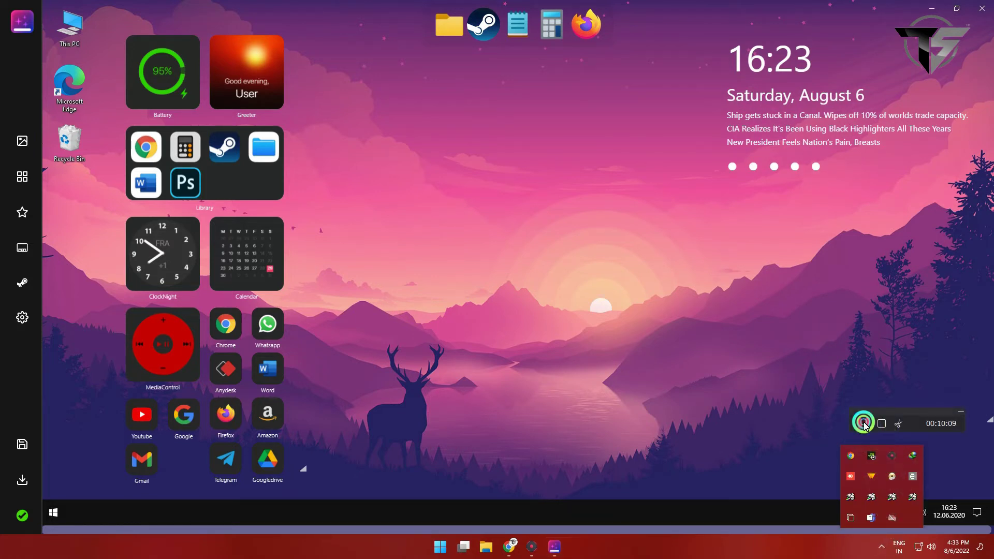
Step: Reopen the options, review the General settings and collapse the General section
left_click(18, 320)
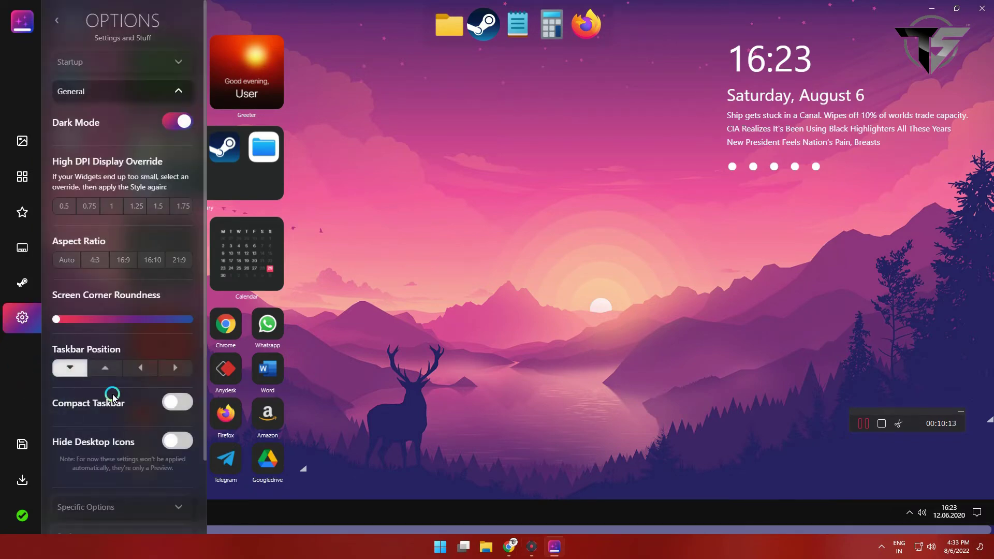
scroll(112, 396, "down", 2)
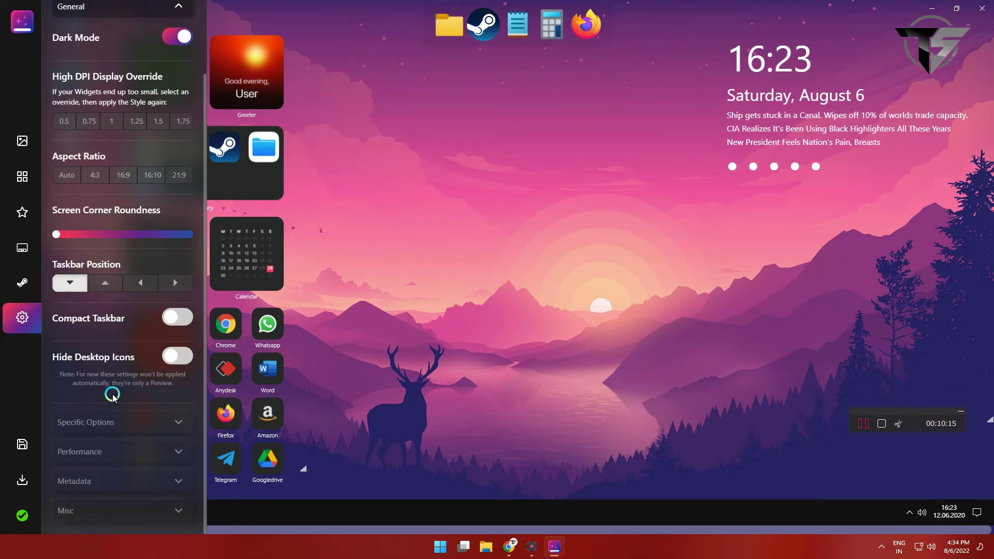
scroll(113, 396, "up", 2)
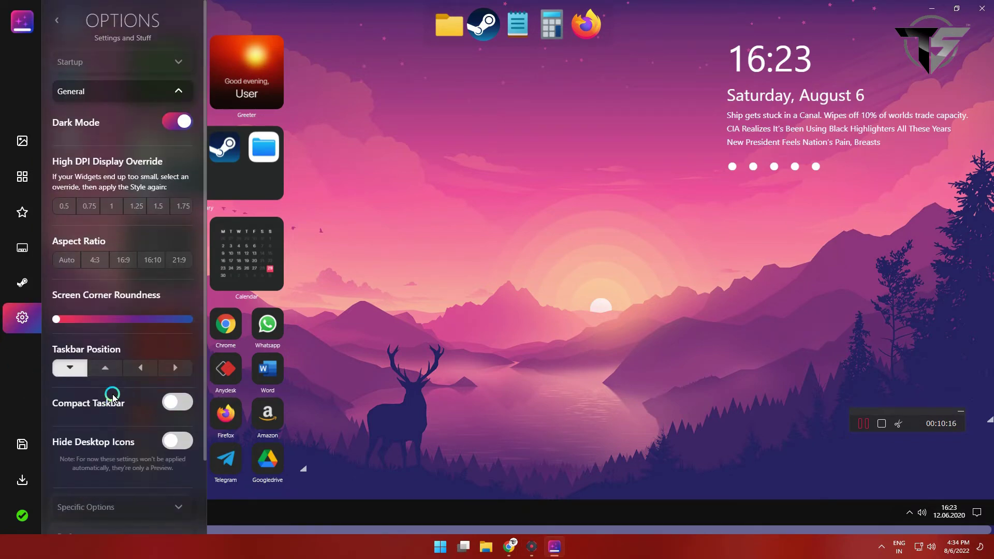
left_click(144, 97)
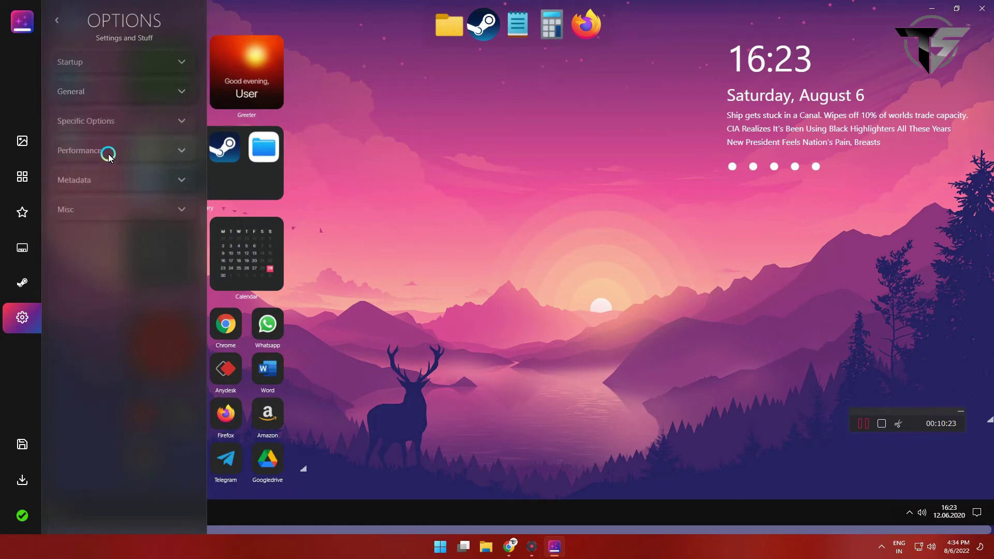
Step: Check the style's performance impact for the PC type Core i7 / Ryzen 3, 8GB and open the Metadata section
left_click(106, 151)
left_click(108, 208)
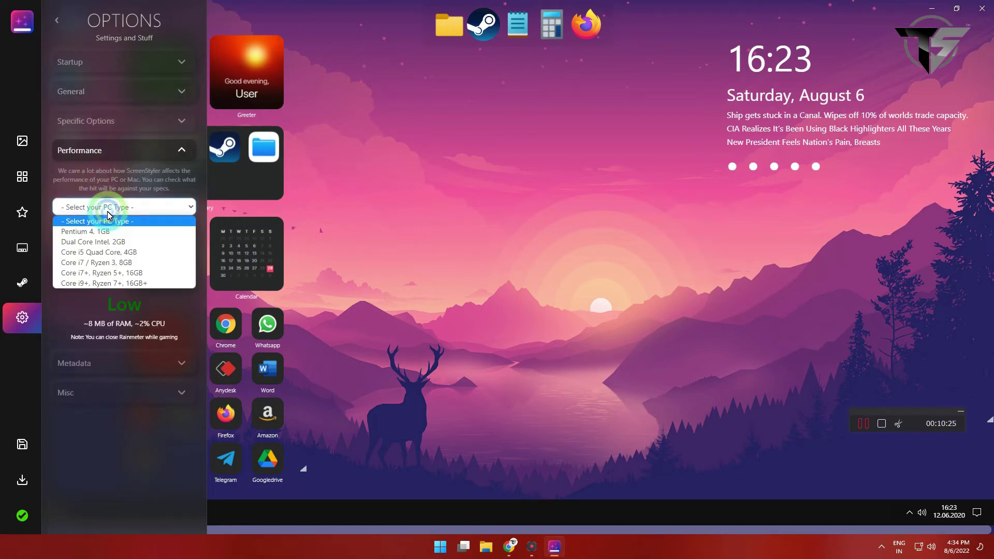
left_click(110, 251)
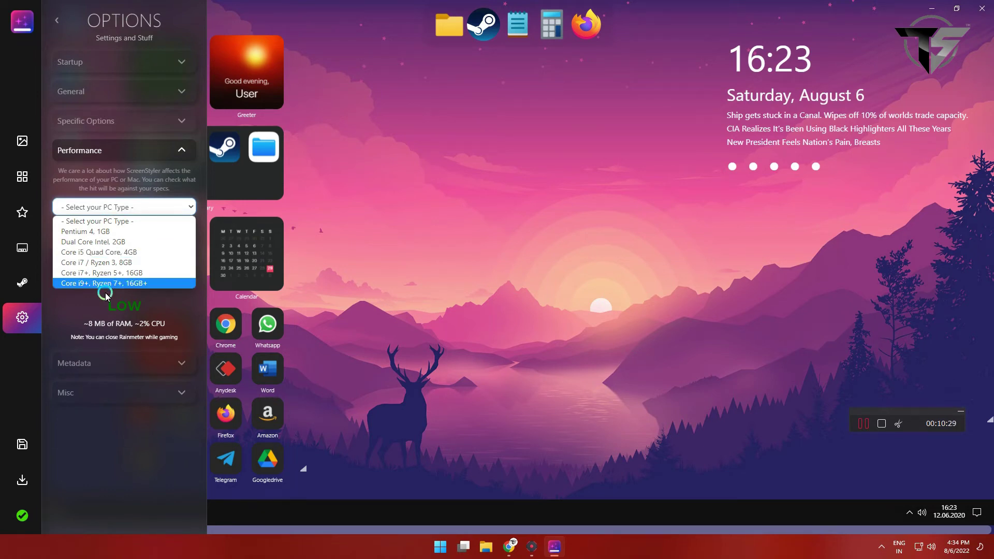
left_click(127, 262)
left_click(131, 362)
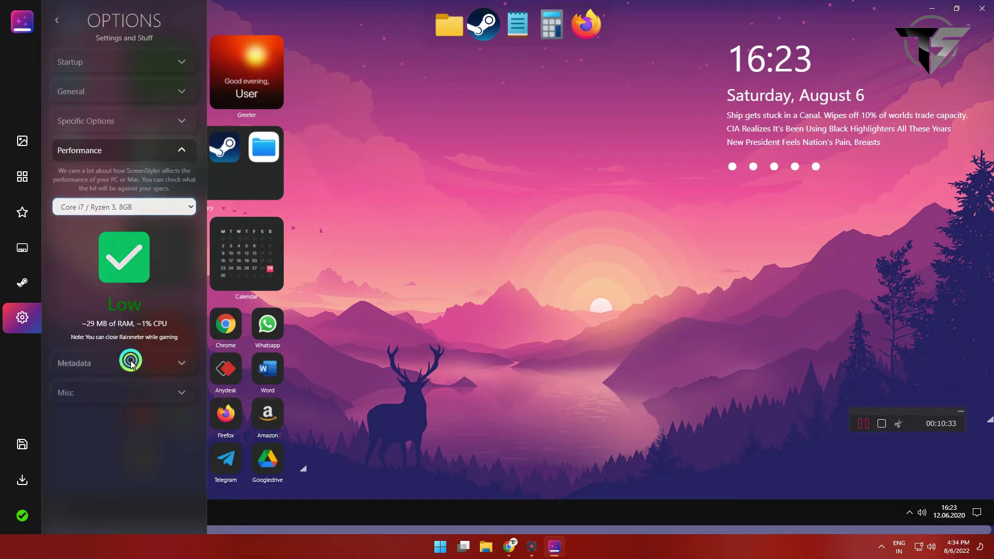
Step: Look at the Metadata and Misc sections and collapse the Performance section of the options
left_click(129, 360)
left_click(124, 390)
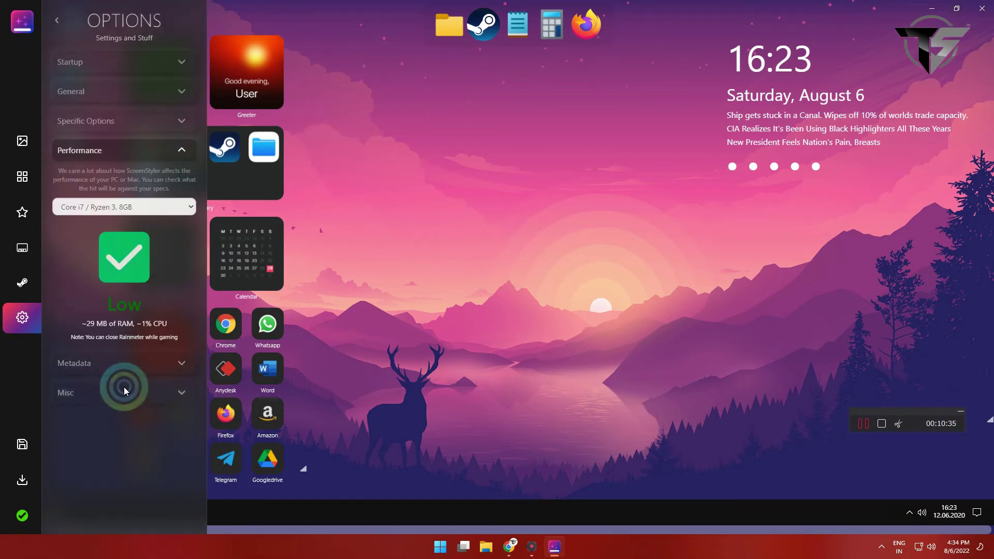
left_click(129, 159)
left_click(133, 153)
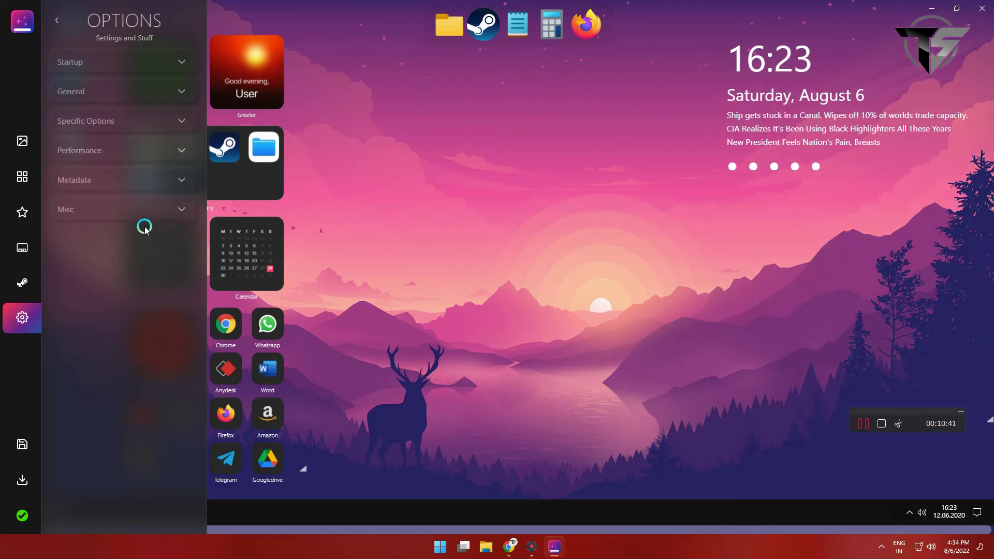
Step: In Specific Options, set the time format to 12 Hour and the date format to W, M, d
left_click(141, 123)
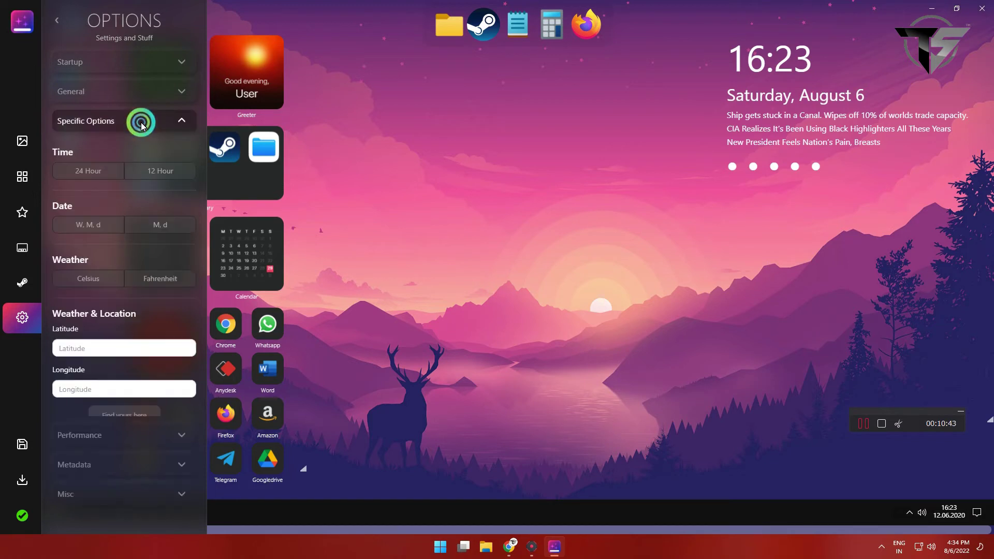
scroll(88, 332, "down", 1)
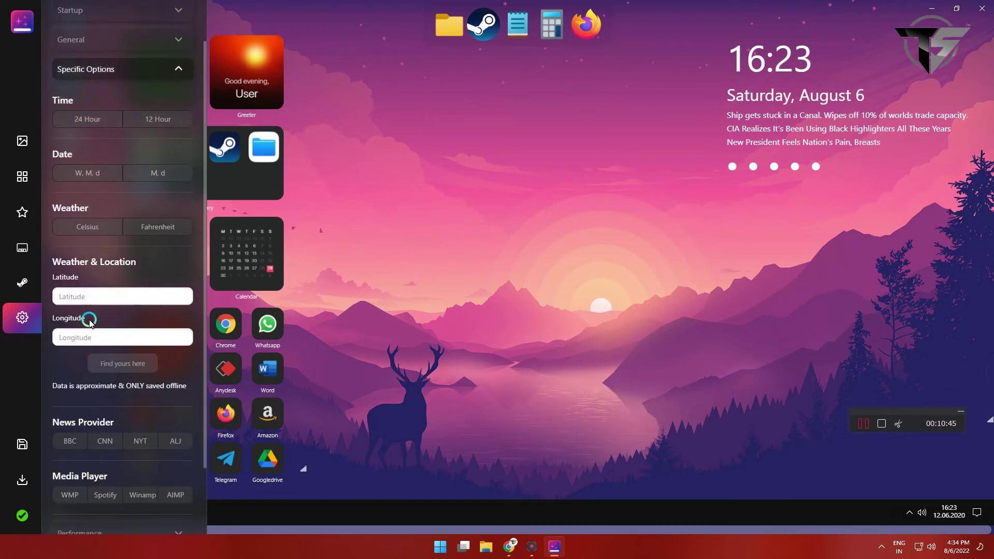
left_click(167, 121)
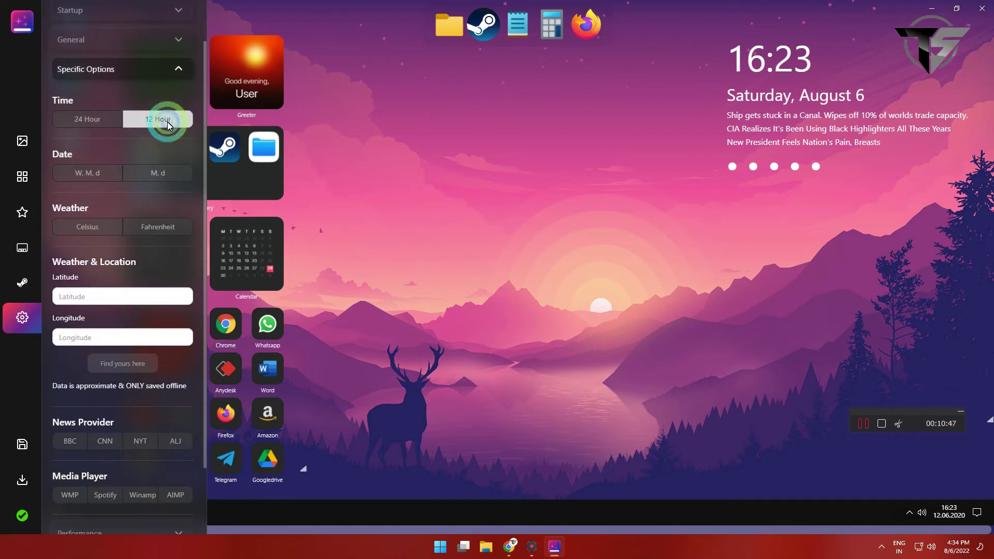
left_click(167, 122)
left_click(65, 179)
left_click(144, 177)
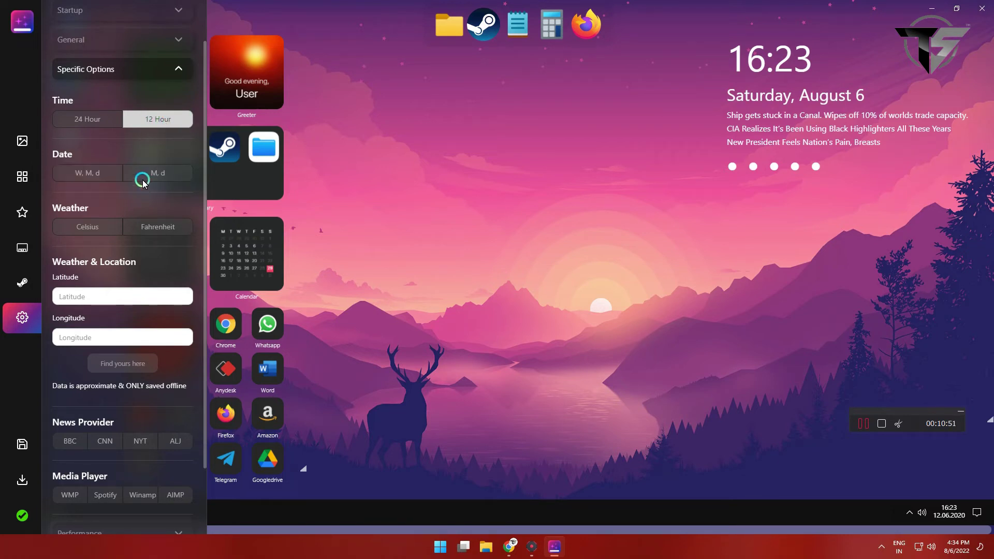
left_click(86, 174)
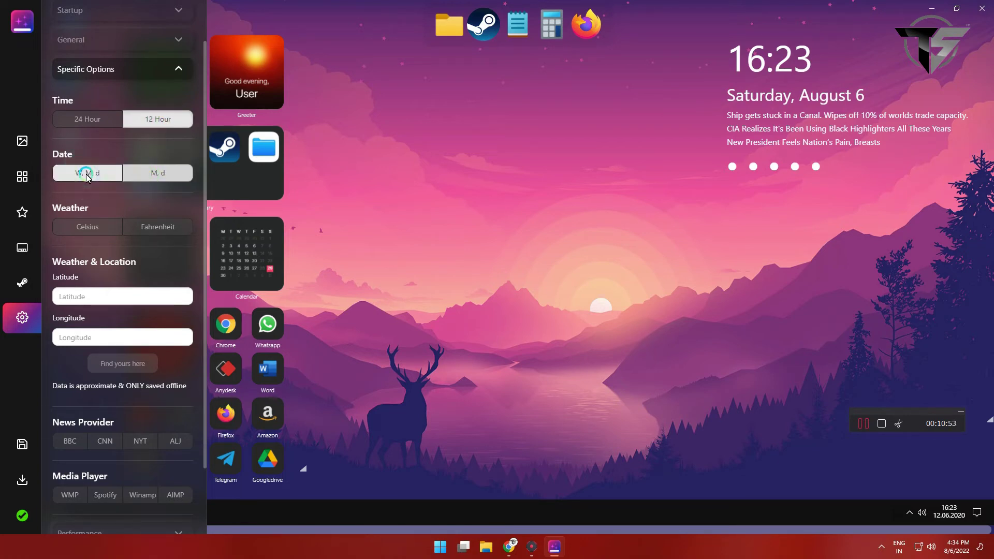
Step: Try Celsius for the weather unit and settle on Fahrenheit
left_click(97, 228)
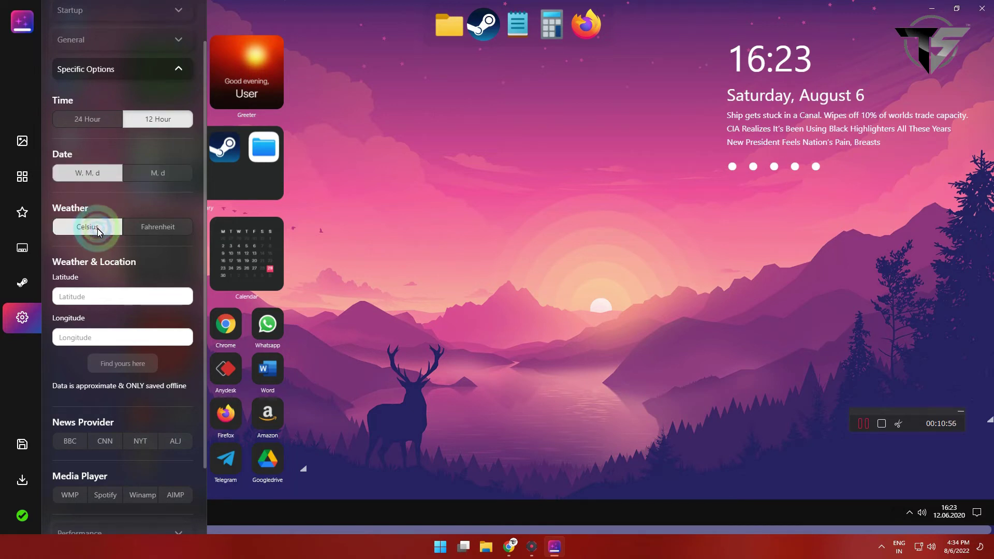
left_click(134, 229)
left_click(135, 229)
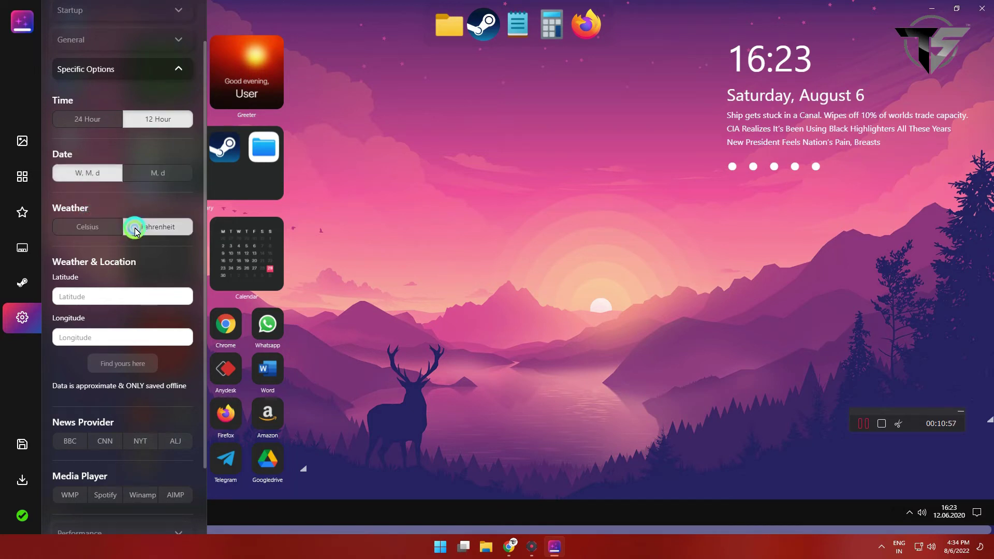
Step: Look up Kaliachak on latlong.net in the browser and copy its latitude, 24.861050, into the weather location's Latitude setting
left_click(126, 365)
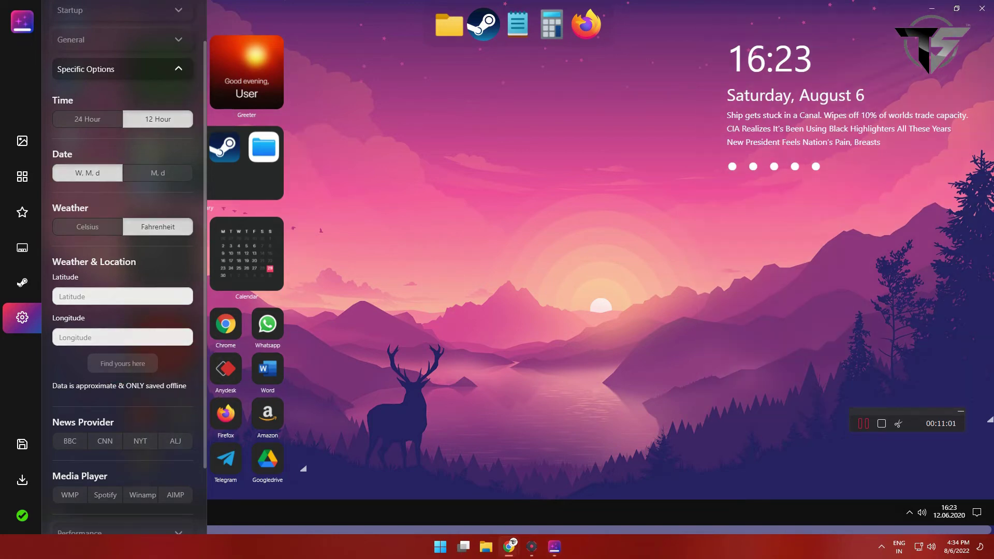
left_click(632, 42)
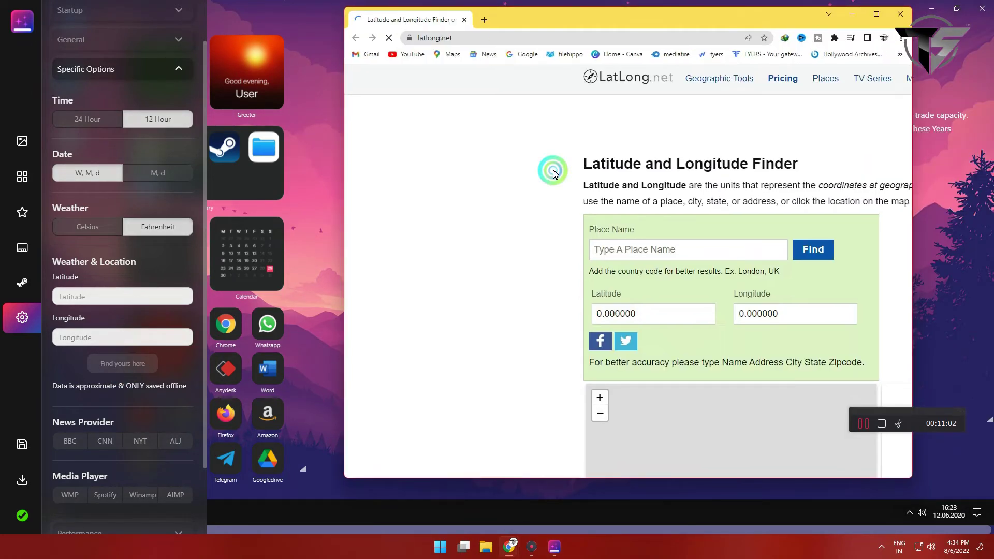
left_click(572, 268)
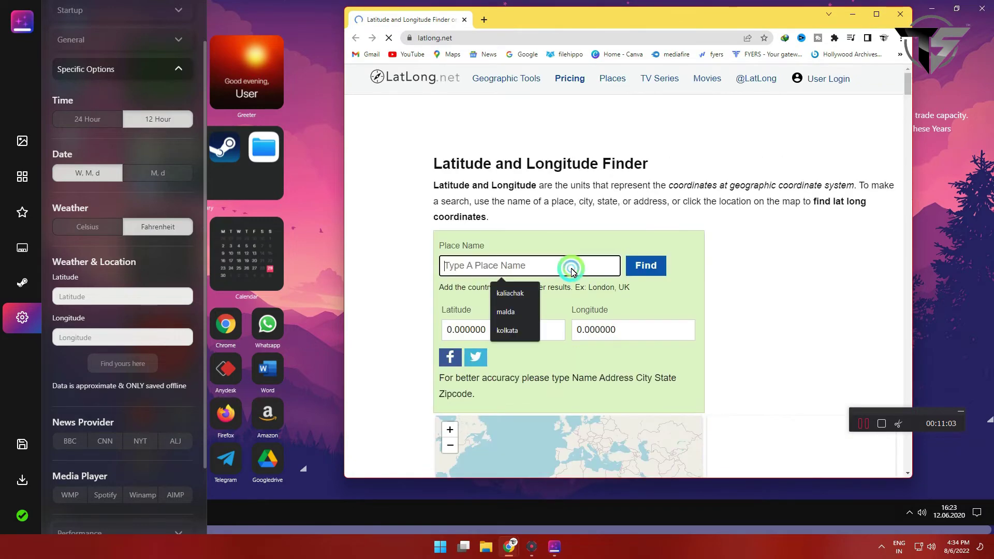
type("Kaliachak")
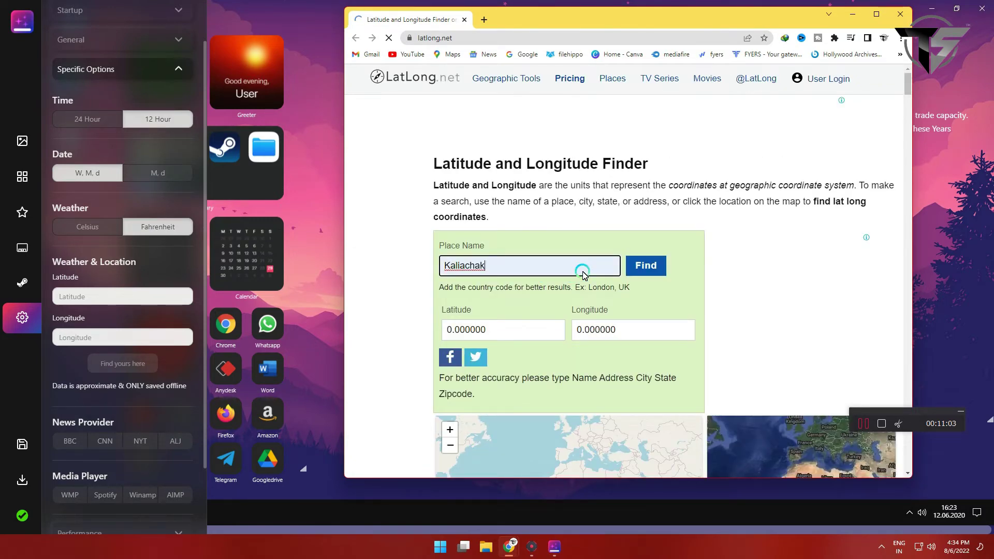
left_click(639, 272)
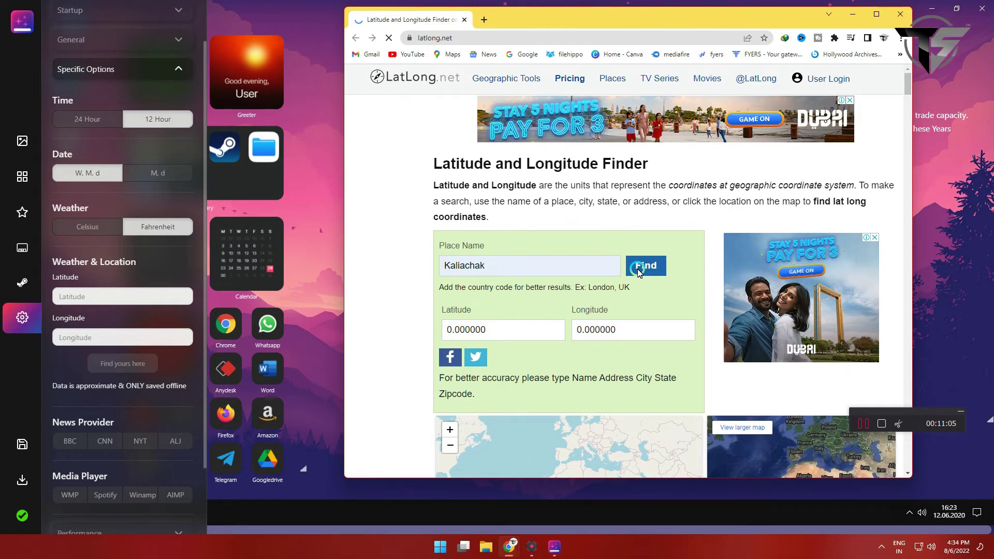
scroll(510, 299, "down", 2)
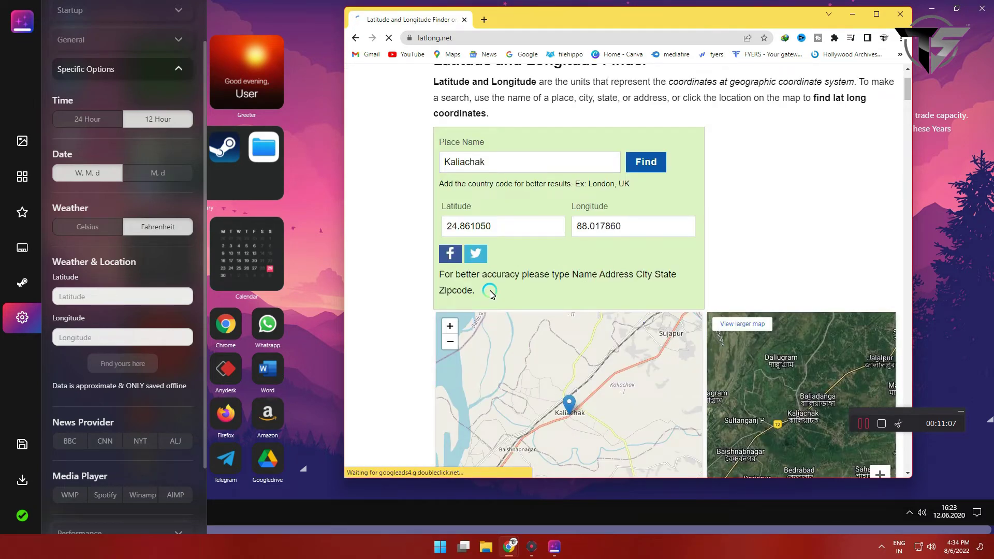
double_click(452, 229)
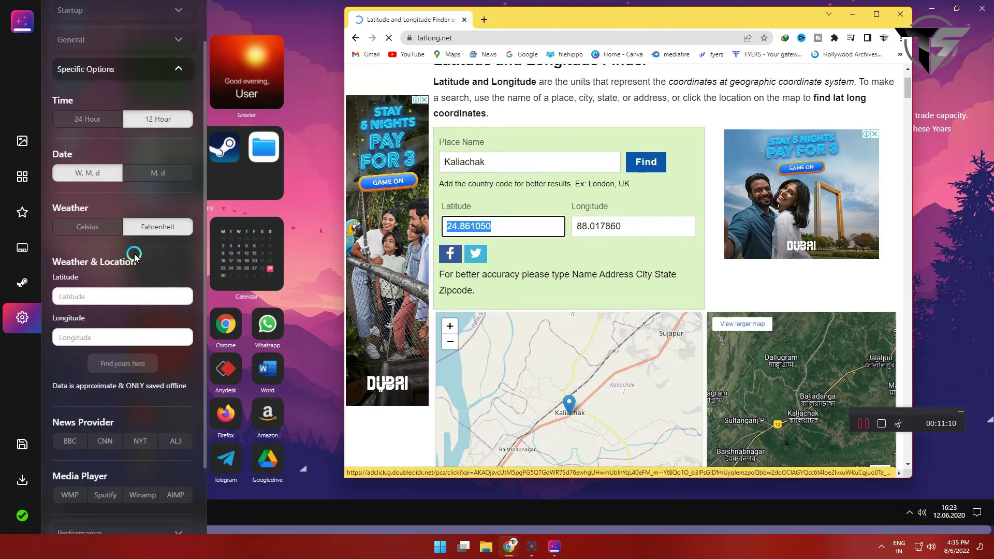
left_click(143, 297)
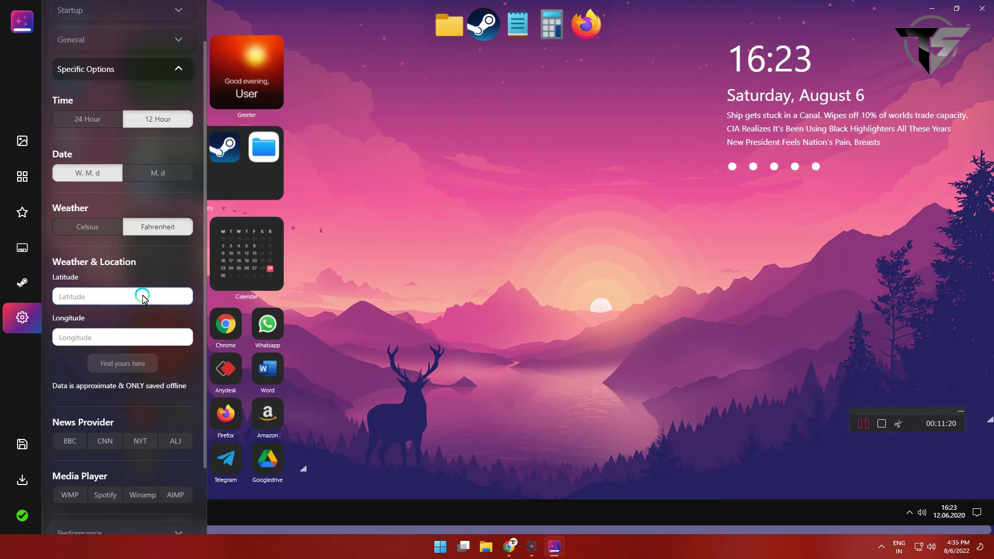
Step: Look up Kaliachak on latlong.net again and copy its longitude, 88.017860, into the weather location's Longitude setting
left_click(108, 343)
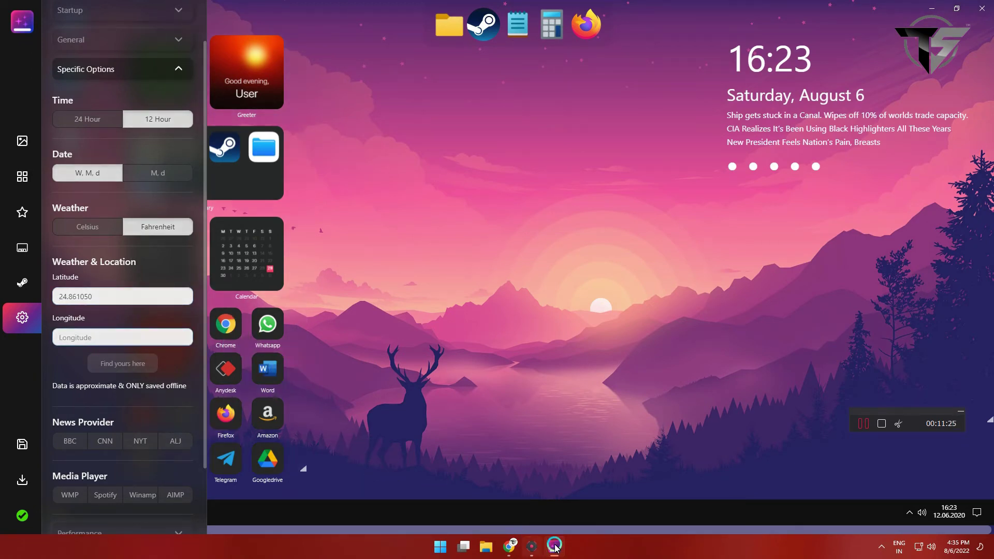
left_click(138, 369)
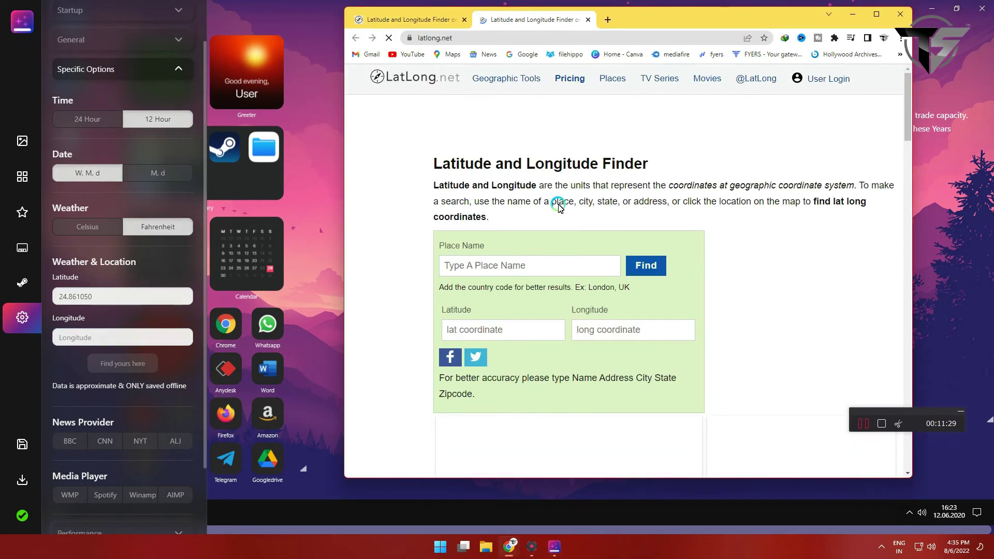
left_click(550, 266)
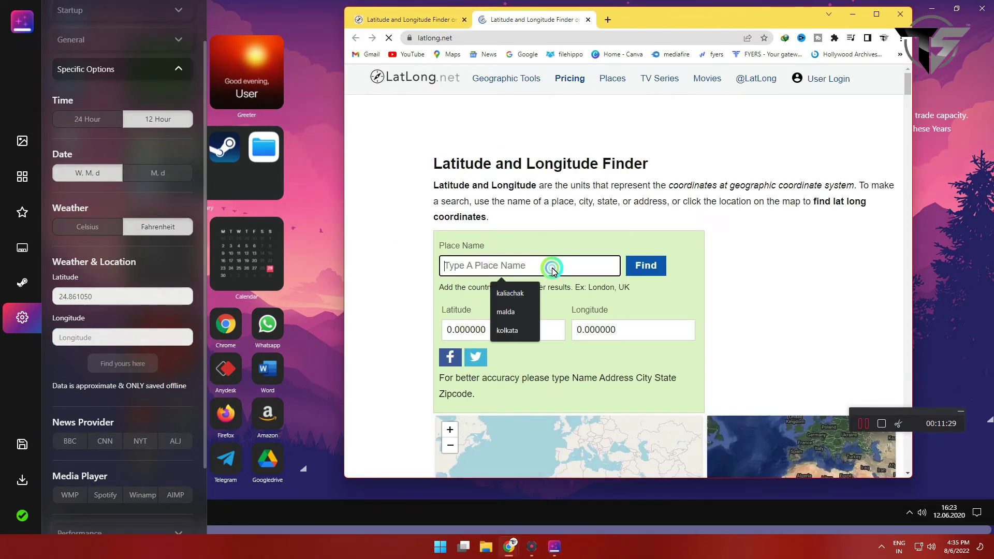
left_click(521, 299)
left_click(650, 266)
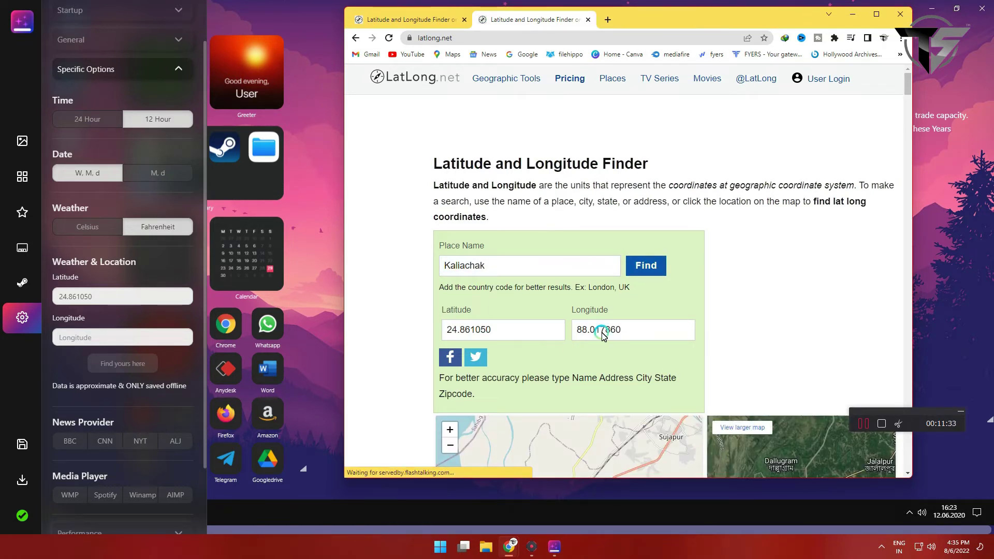
double_click(569, 333)
key("ctrl+c")
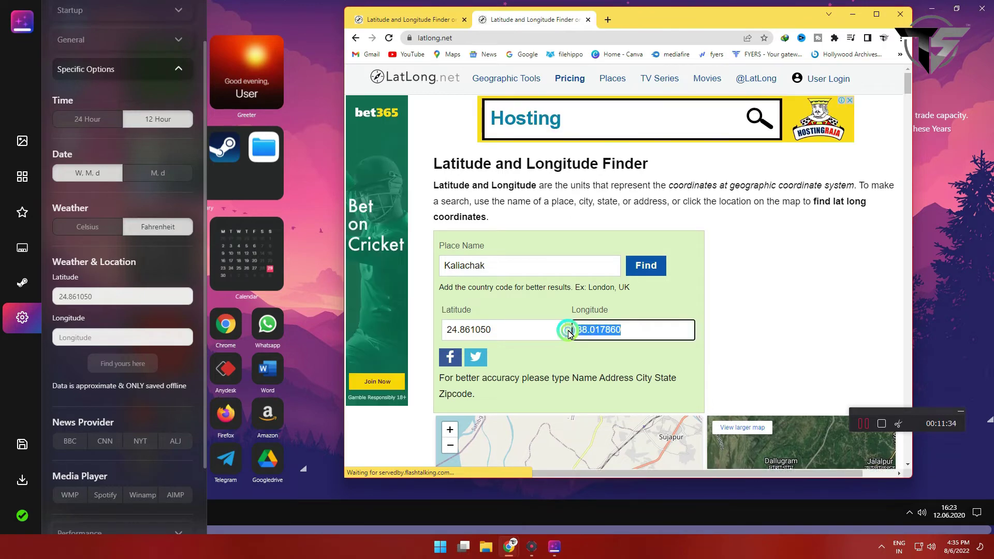
left_click(178, 338)
key("ctrl+v")
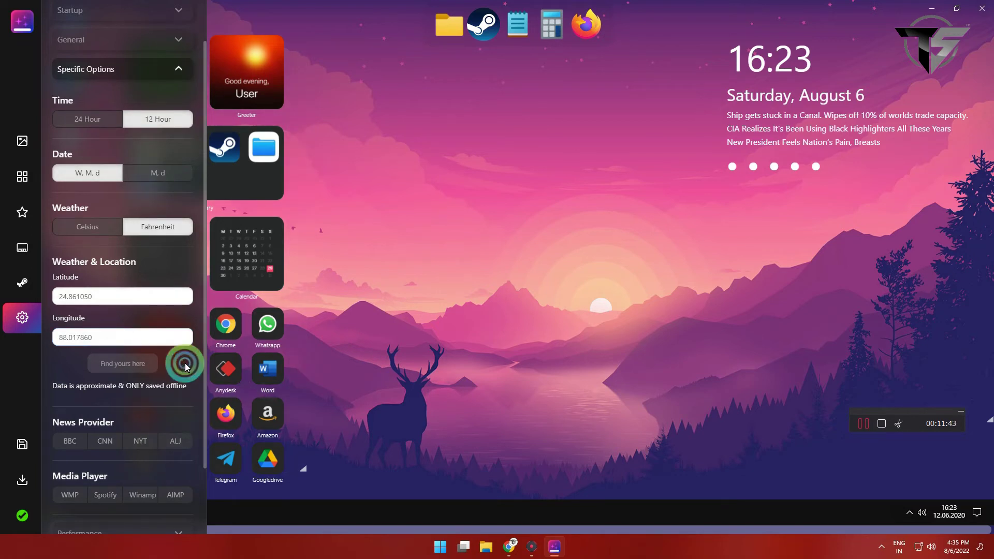
Step: Collapse Specific Options and look through the Performance, Metadata and Misc sections, closing each one again
scroll(186, 364, "down", 3)
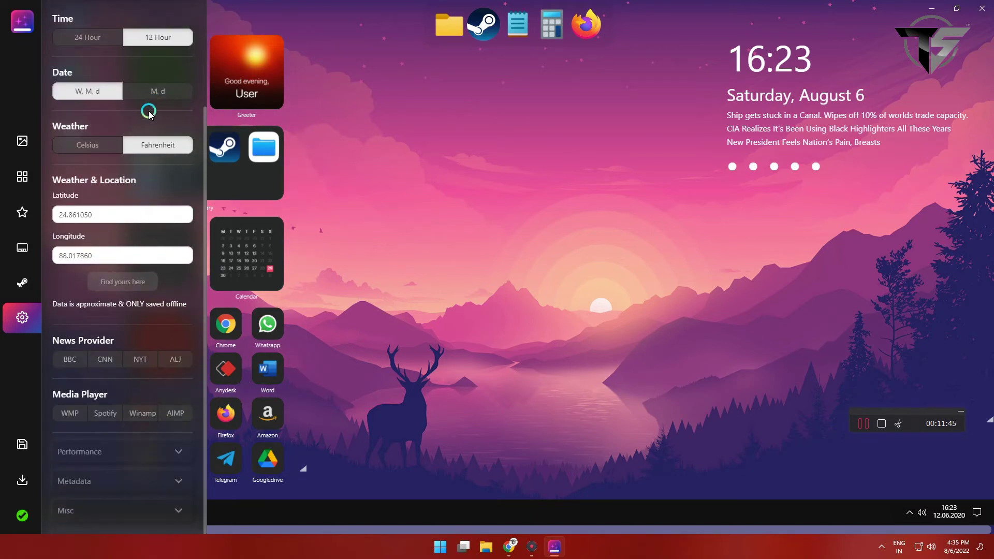
scroll(153, 130, "up", 5)
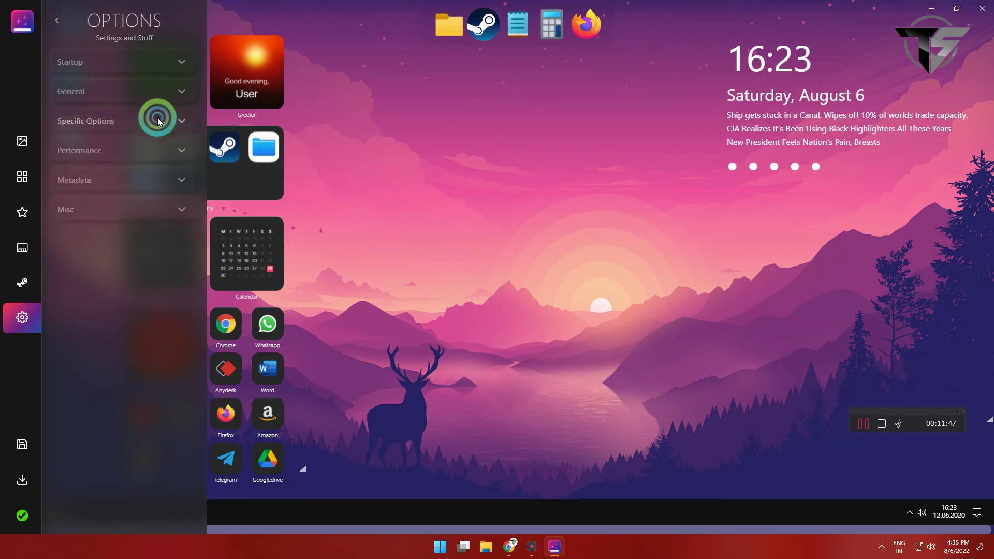
left_click(146, 154)
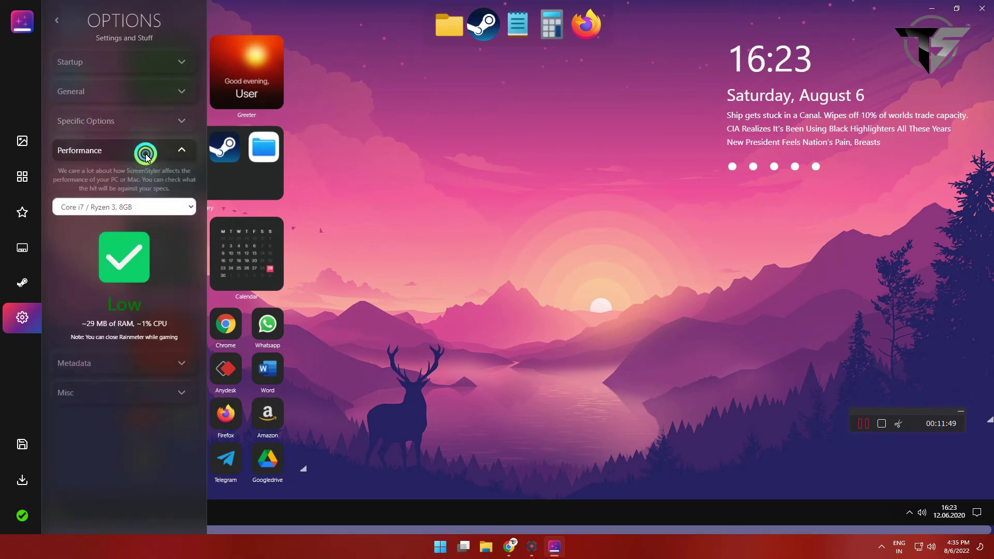
left_click(143, 150)
left_click(149, 178)
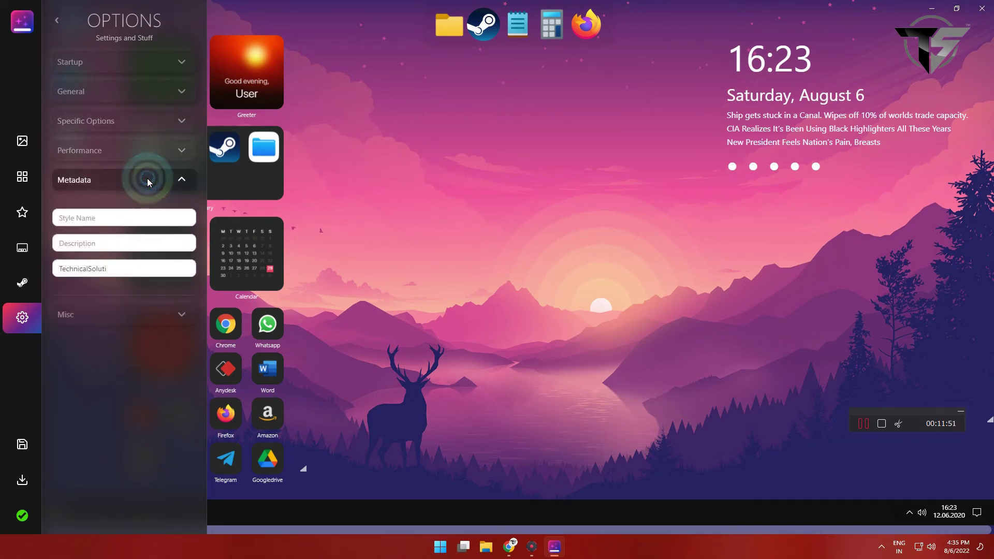
left_click(147, 180)
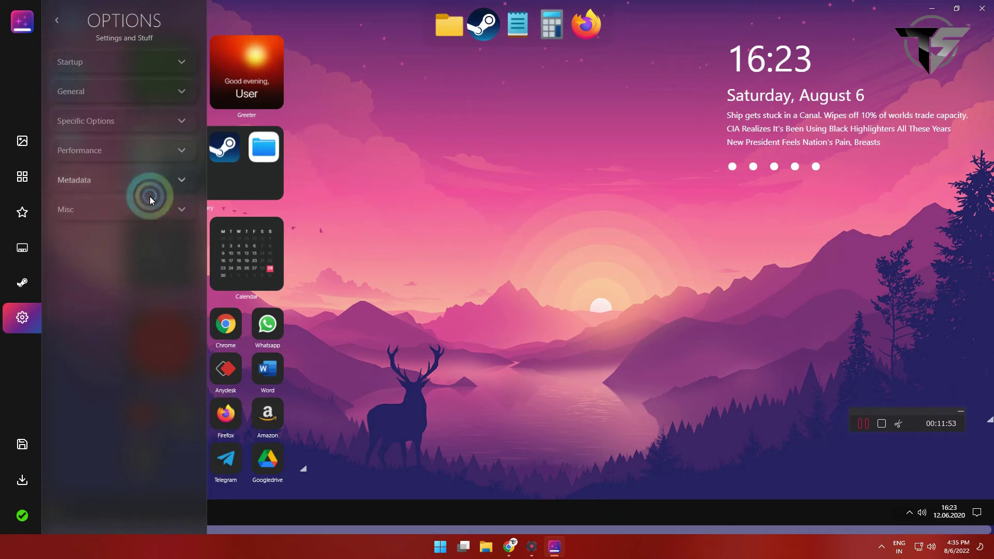
left_click(150, 208)
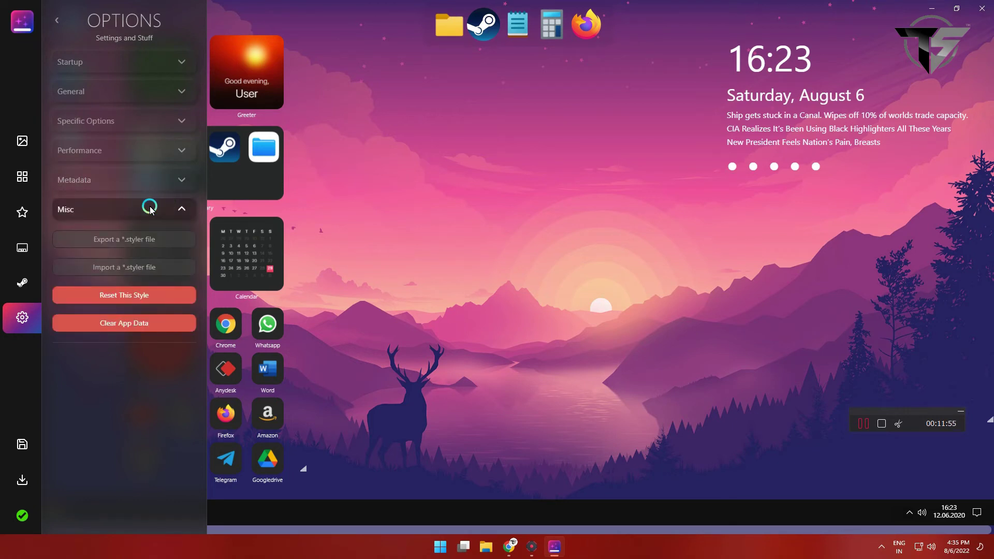
left_click(150, 208)
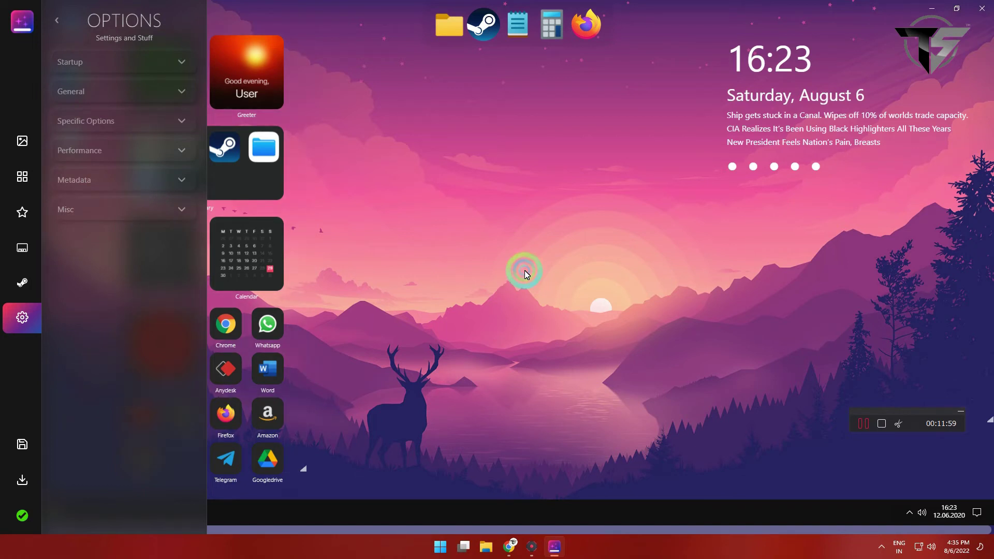
Step: Close the options and look over the widgets and shortcuts in the full desktop preview
left_click(22, 317)
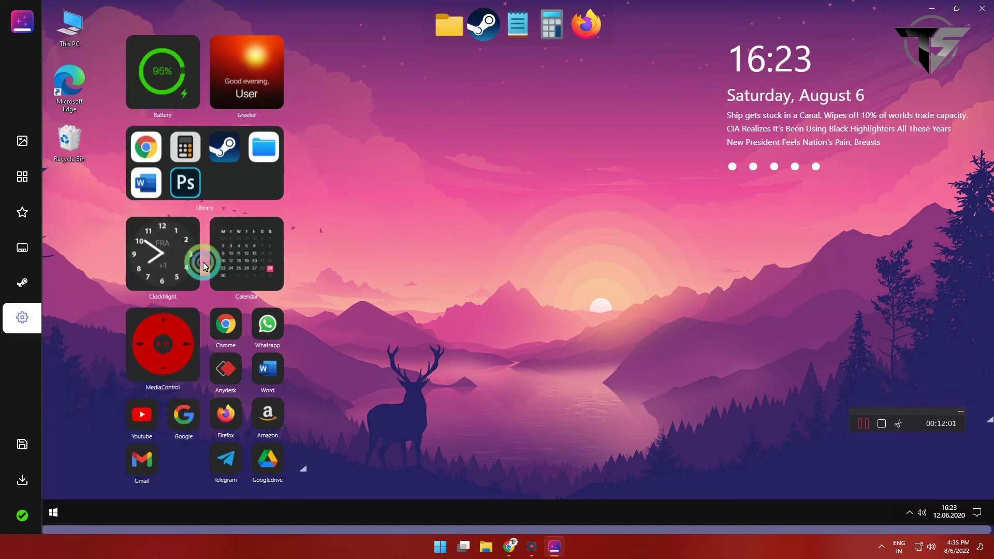
left_click_drag(158, 96, 234, 96)
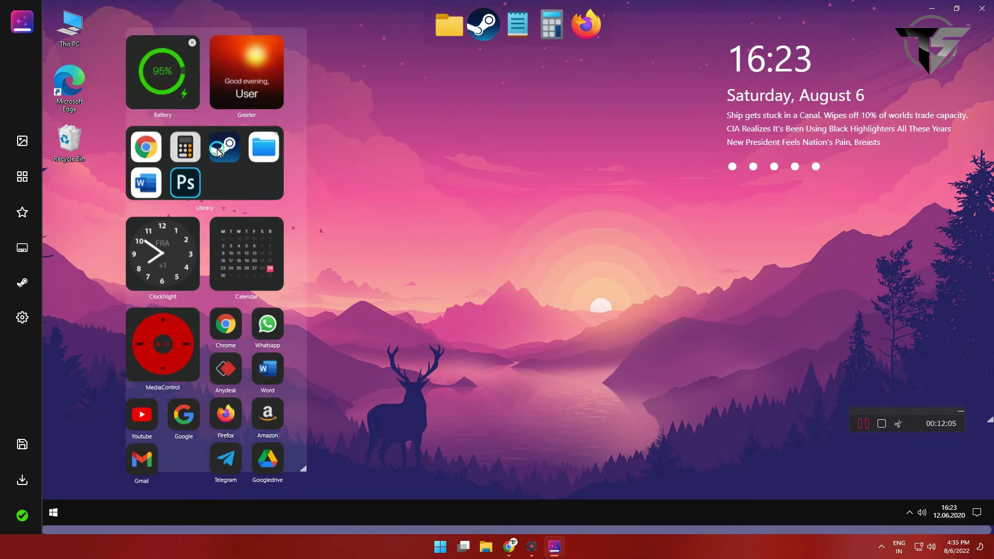
mouse_move(210, 155)
left_mouse_down()
mouse_move(201, 155)
mouse_move(455, 111)
mouse_move(267, 159)
mouse_move(202, 153)
left_mouse_up()
left_click_drag(201, 154, 202, 154)
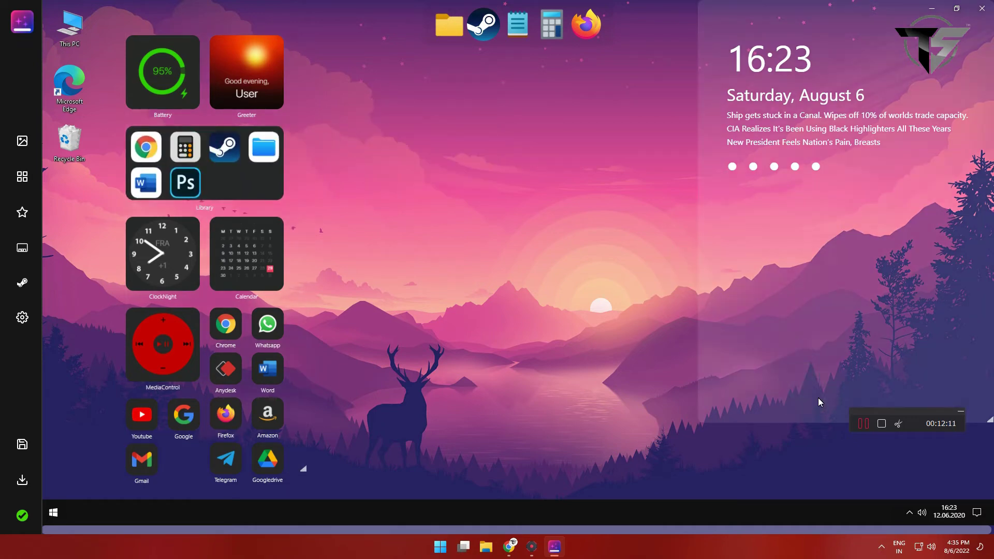
left_click(863, 423)
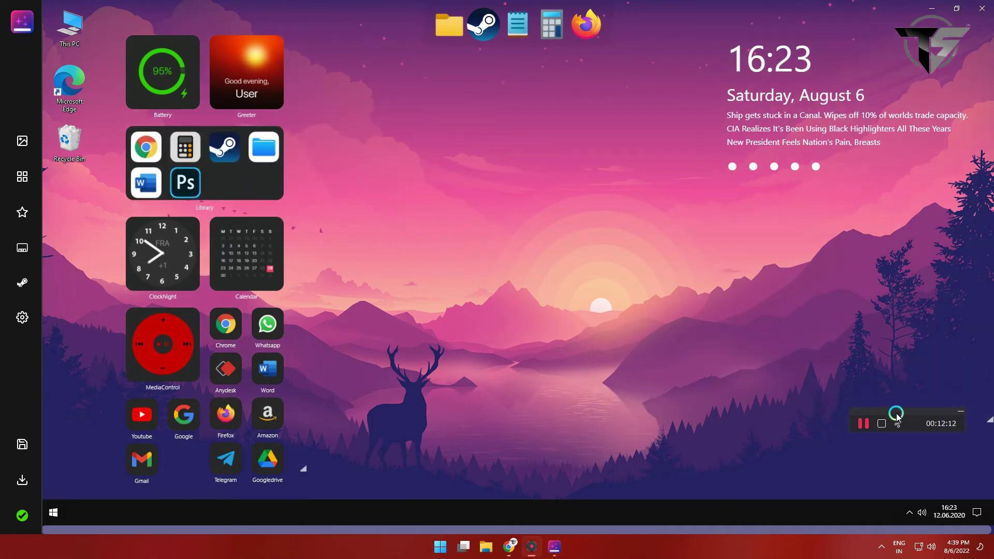
left_click(971, 416)
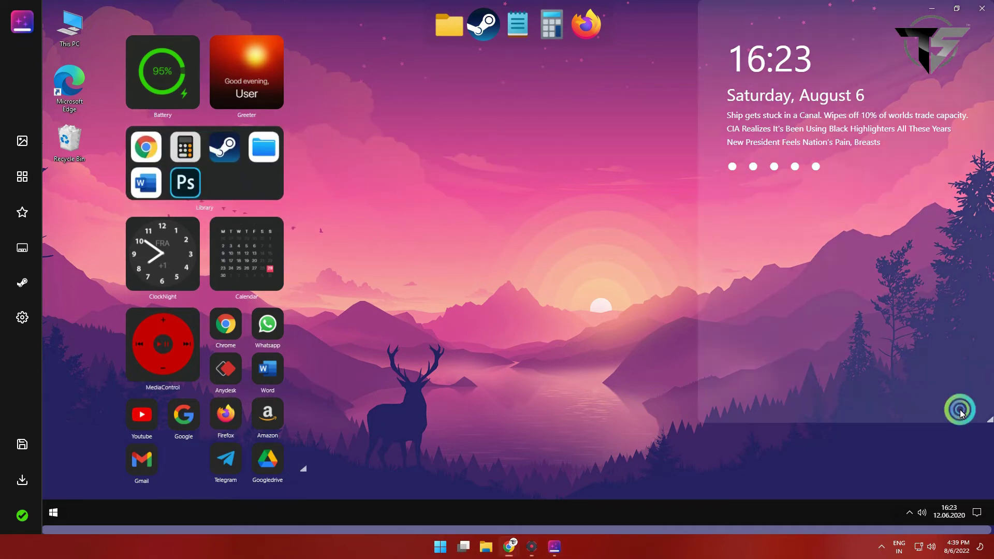
Step: Set the style name to technical and the description to soll in the metadata, save the style and close the options
left_click(467, 138)
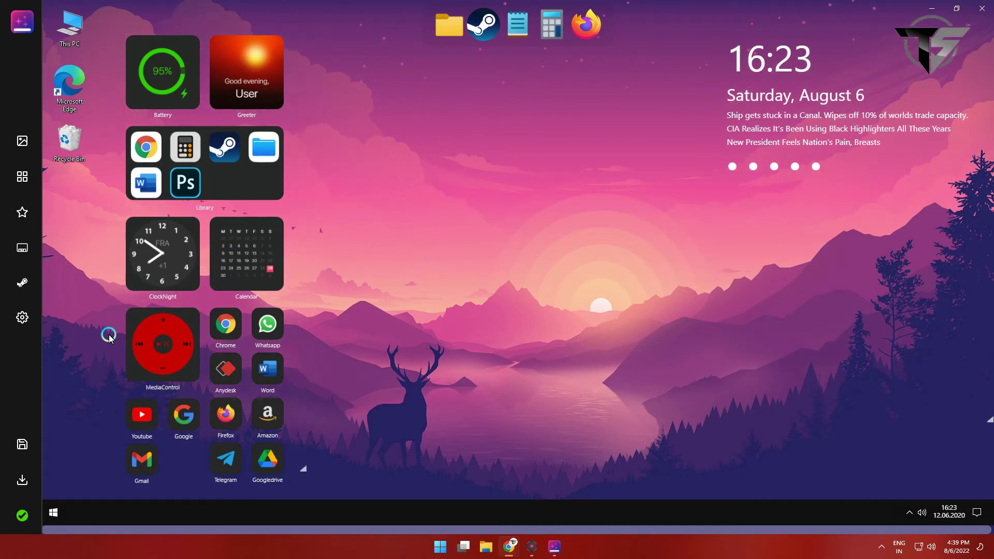
left_click(19, 317)
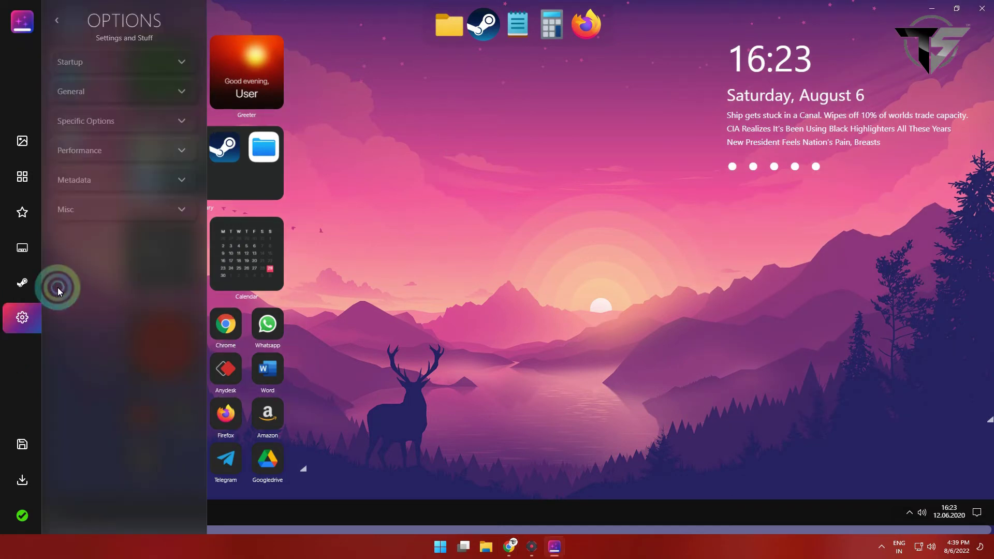
left_click(91, 181)
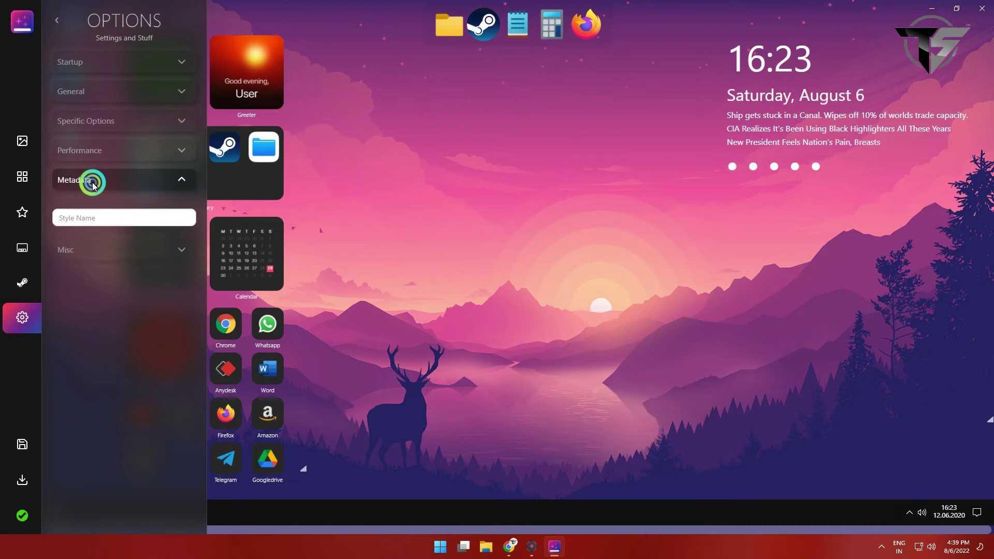
left_click(83, 216)
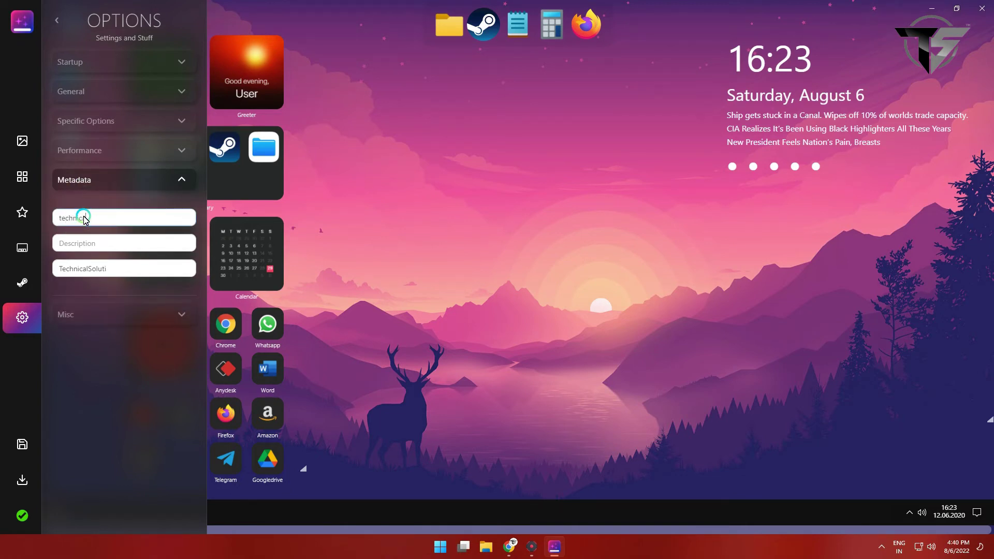
left_click(85, 218)
key("Tab")
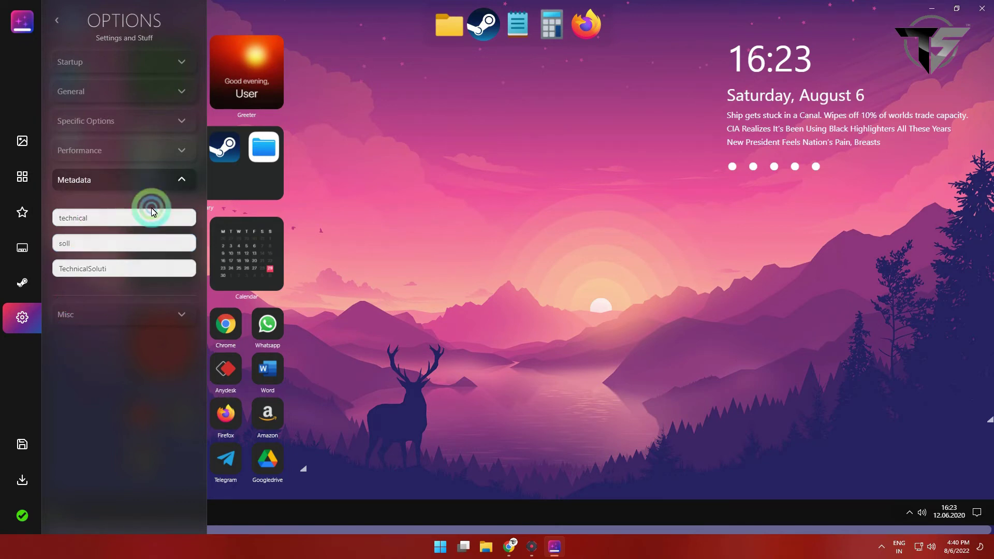
left_click(161, 182)
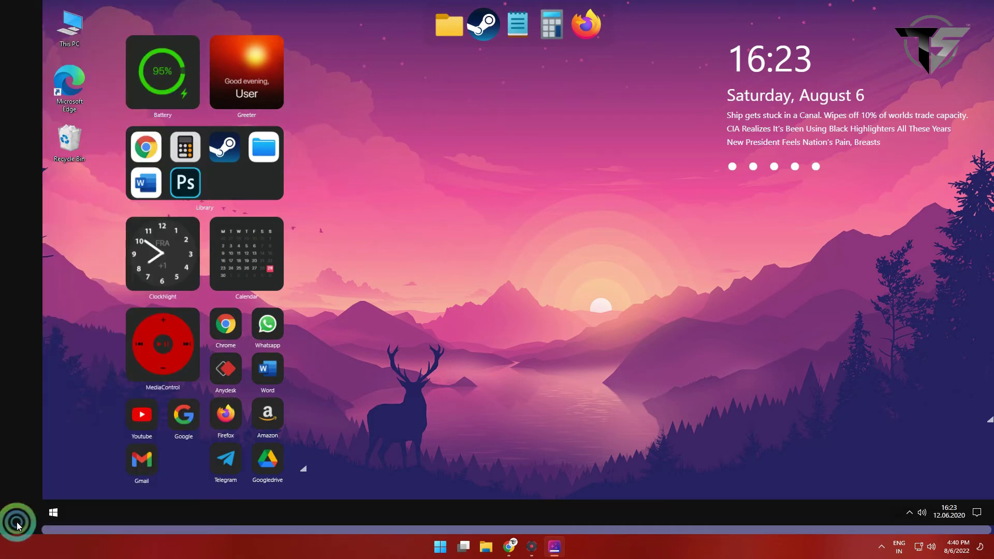
left_click(18, 525)
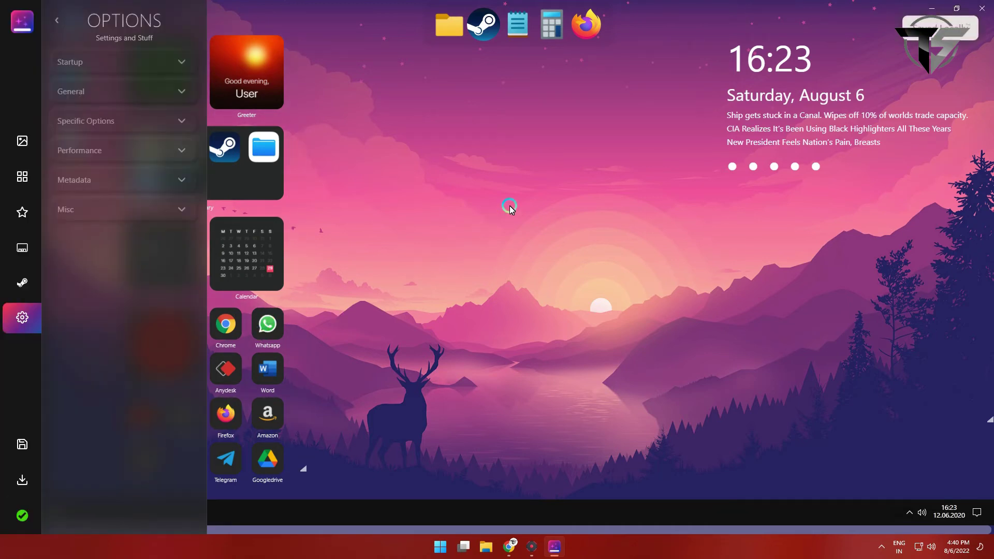
left_click(29, 314)
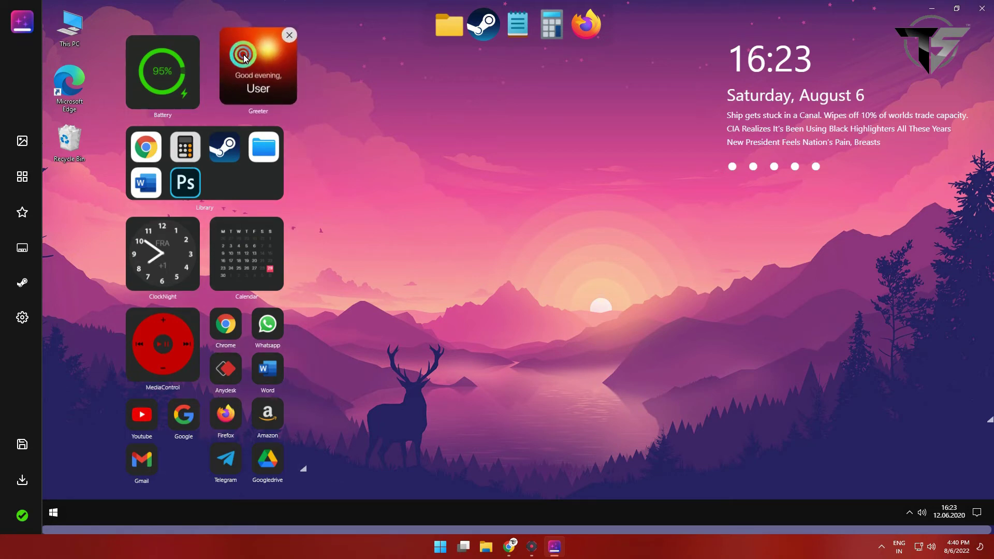
Step: Look over the Battery, Greeter and date widgets in the desktop preview
mouse_move(195, 77)
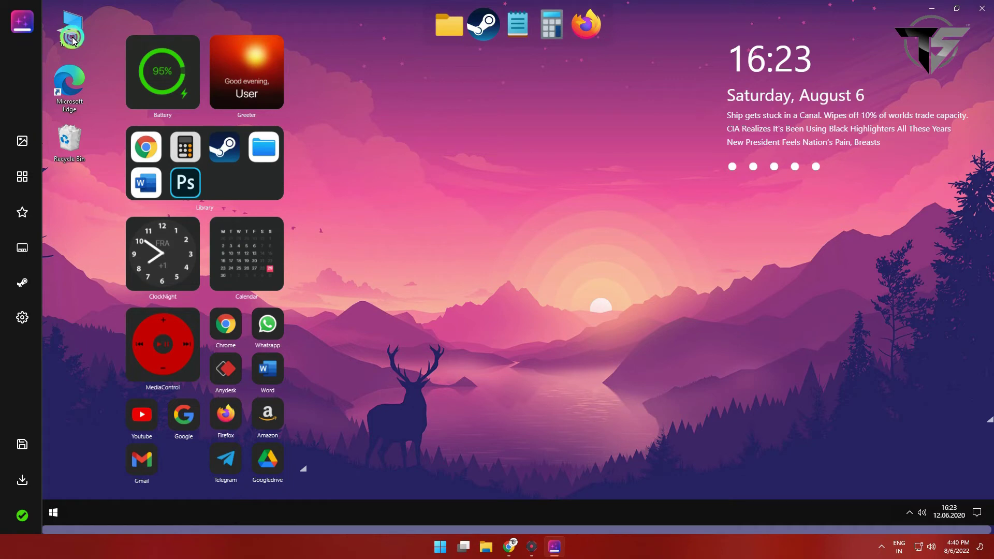
left_click(374, 104)
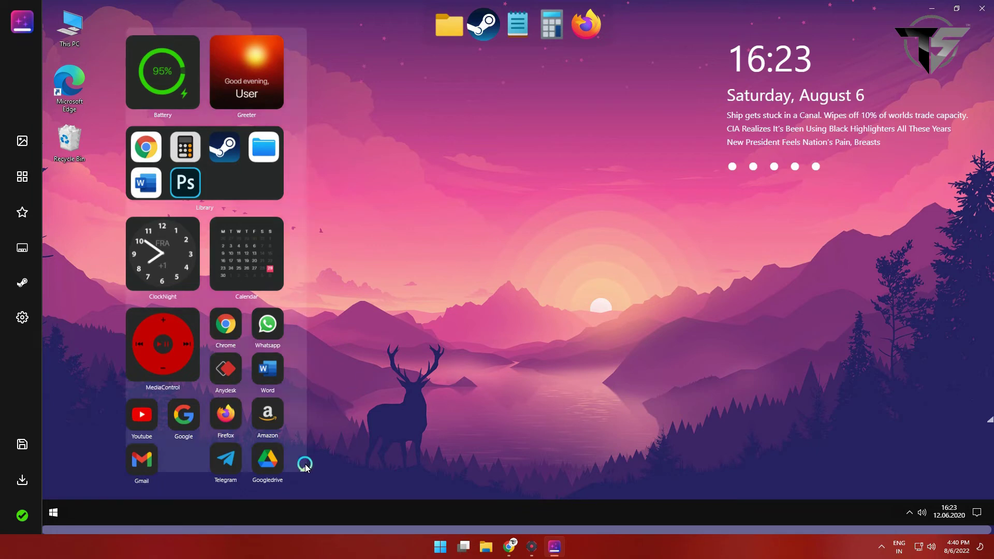
left_click(441, 300)
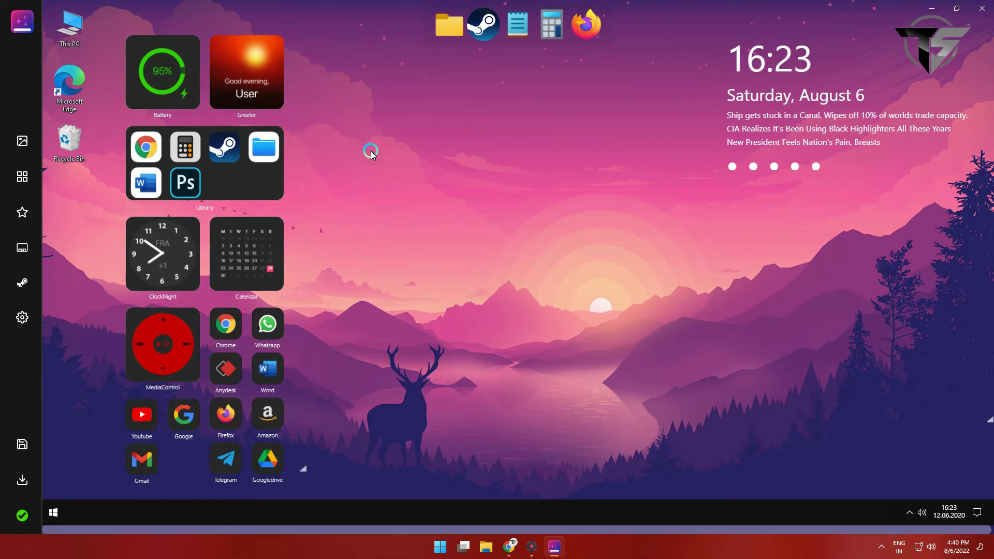
left_click(257, 120)
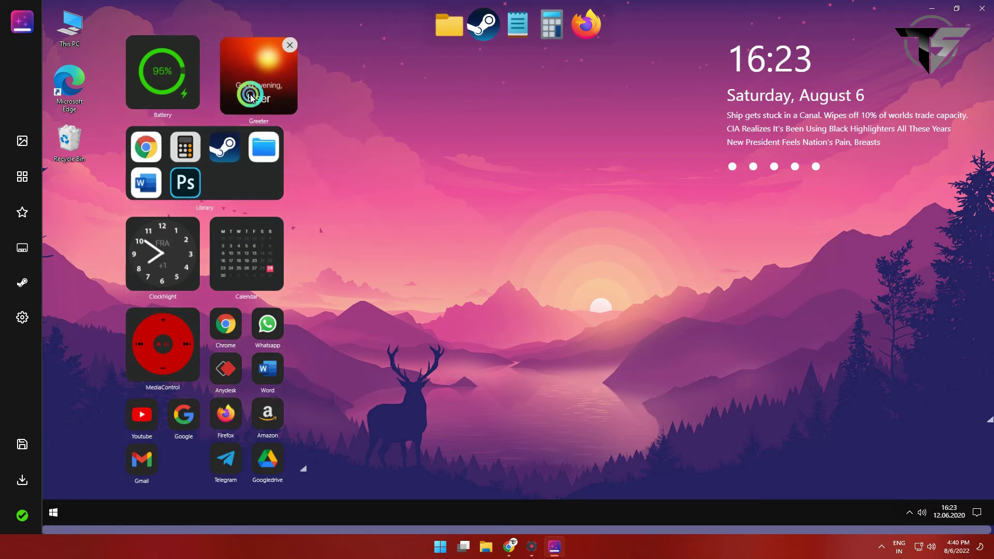
left_click(181, 93)
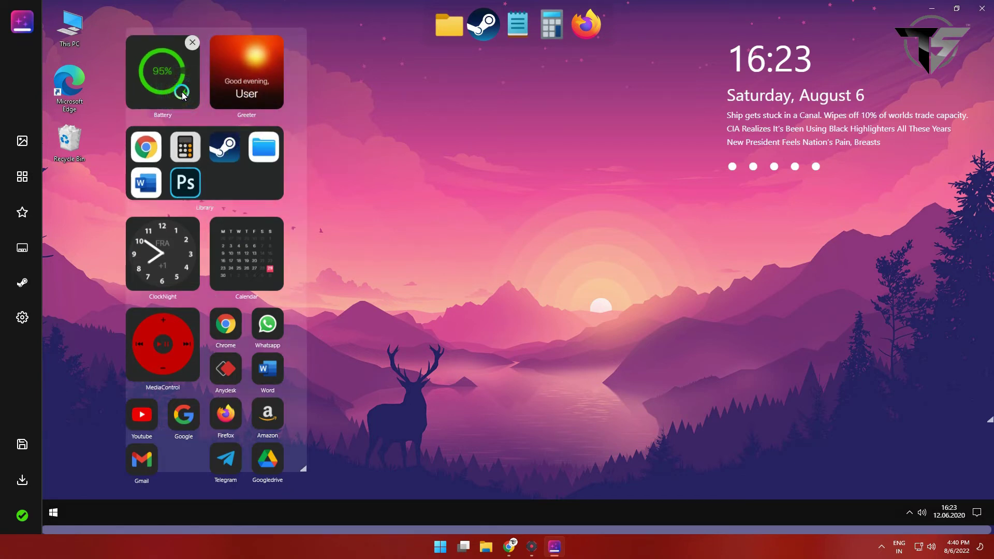
left_click(754, 93)
left_click(657, 189)
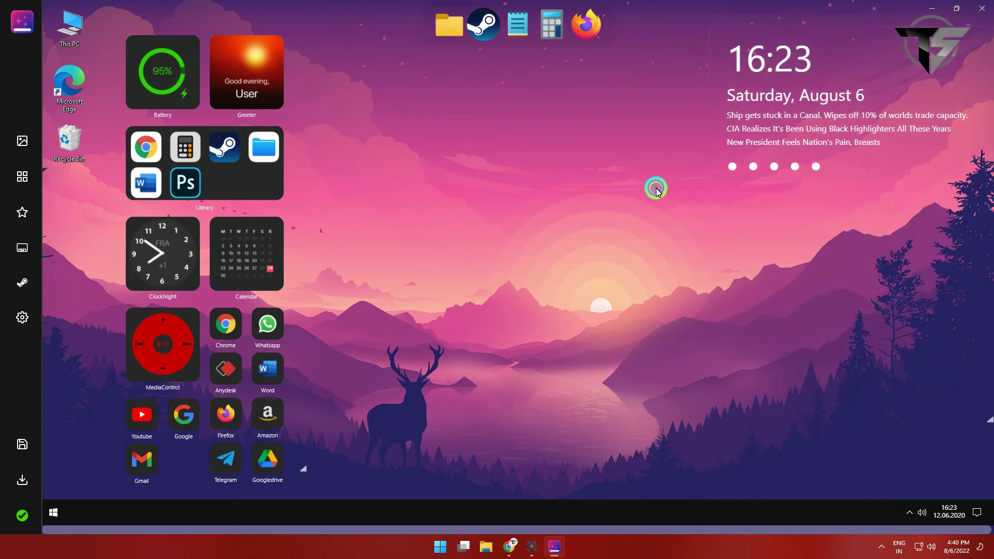
Step: Minimize ScreenStyler and the browser to view the current desktop, and reopen ScreenStyler
left_click(930, 6)
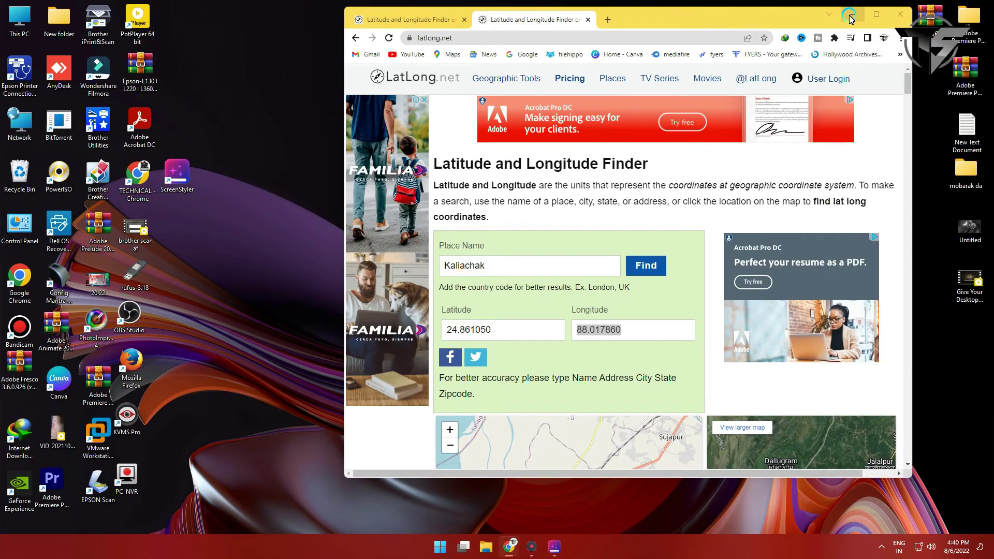
left_click(854, 11)
left_click(467, 459)
left_click(534, 546)
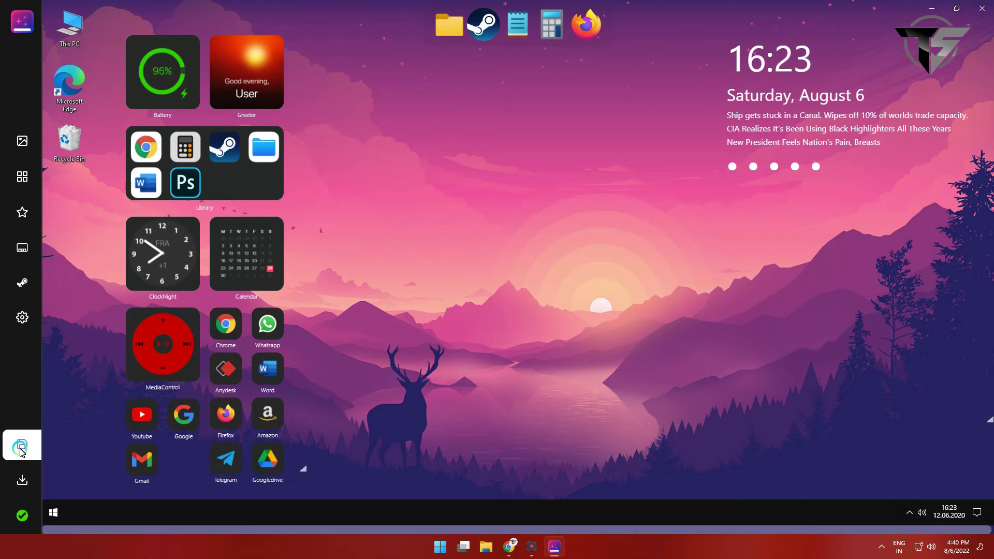
left_click(21, 450)
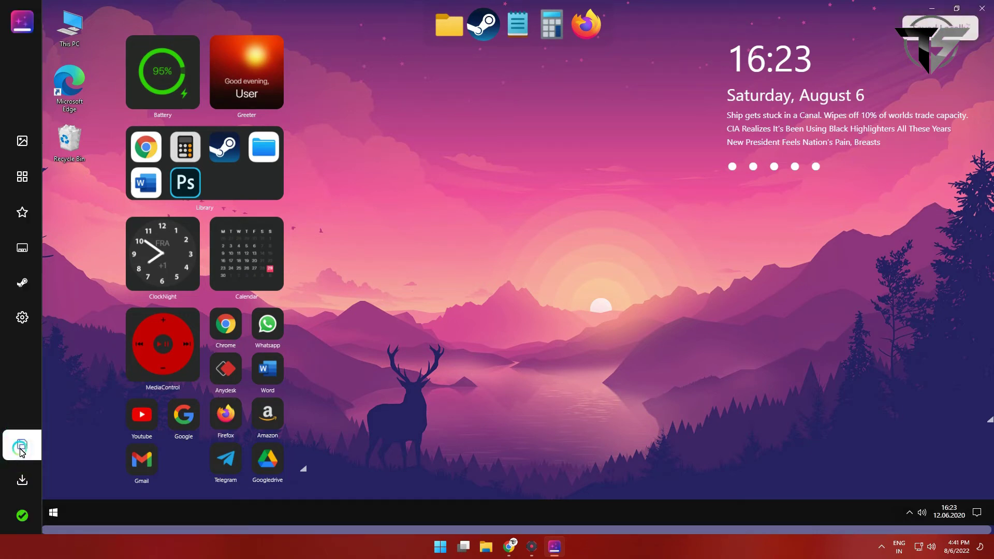
left_click(22, 515)
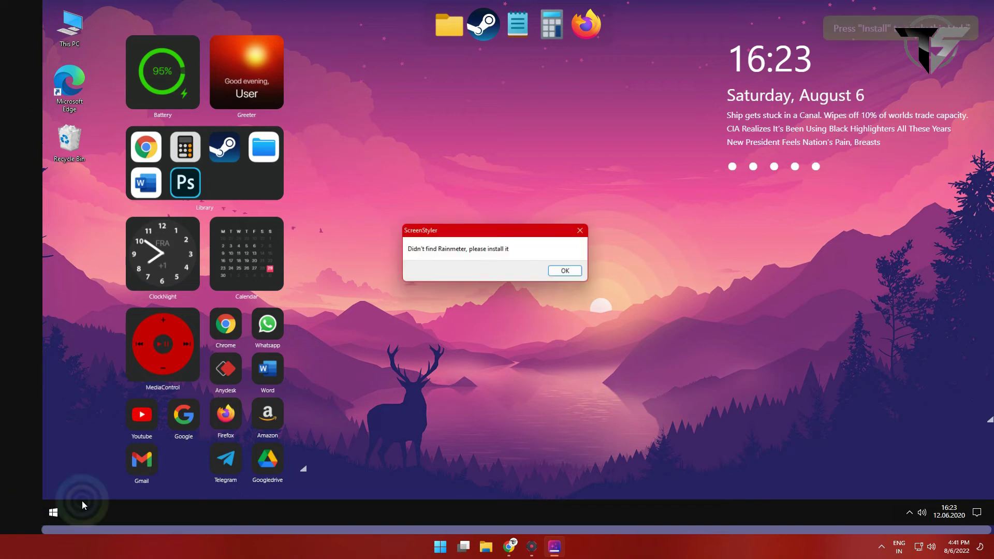
left_click(566, 271)
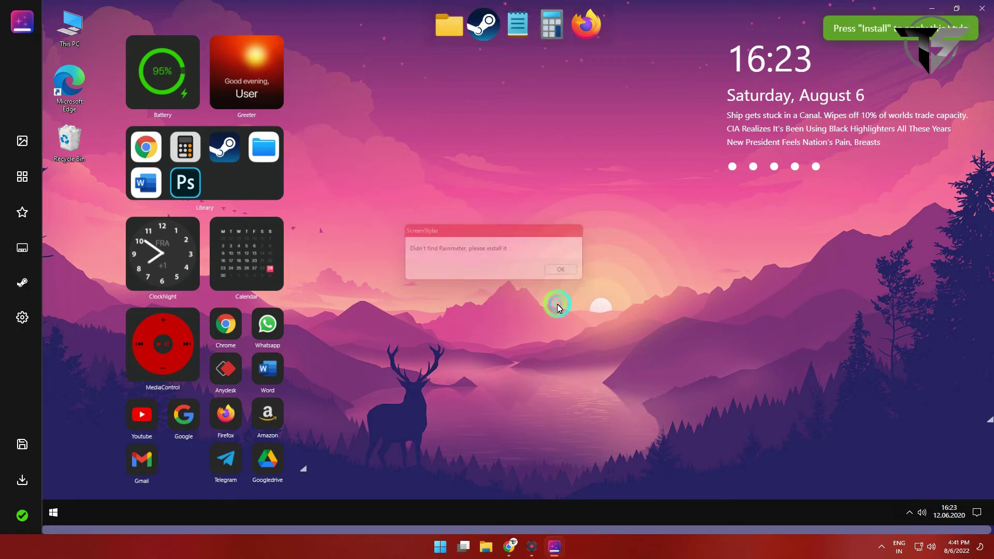
left_click(440, 547)
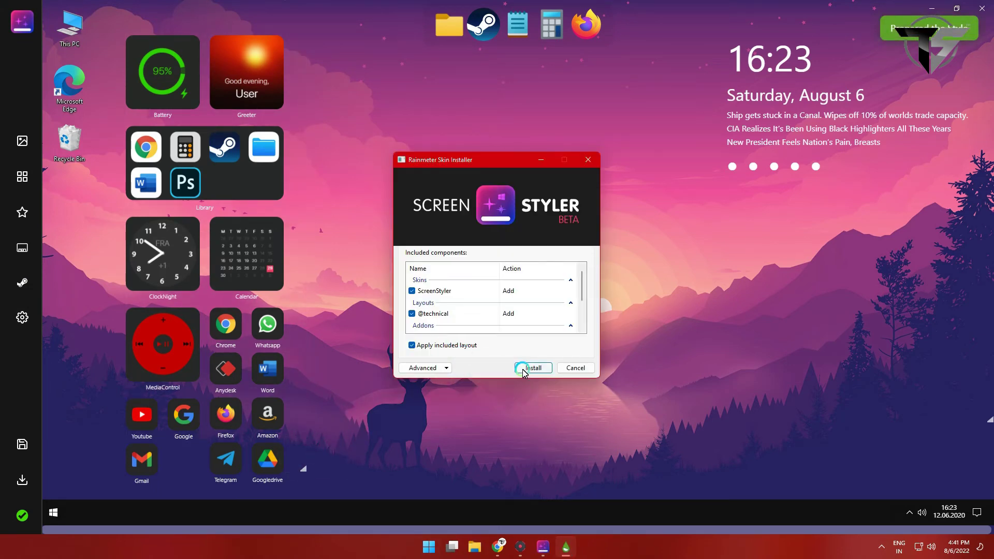
left_click(531, 368)
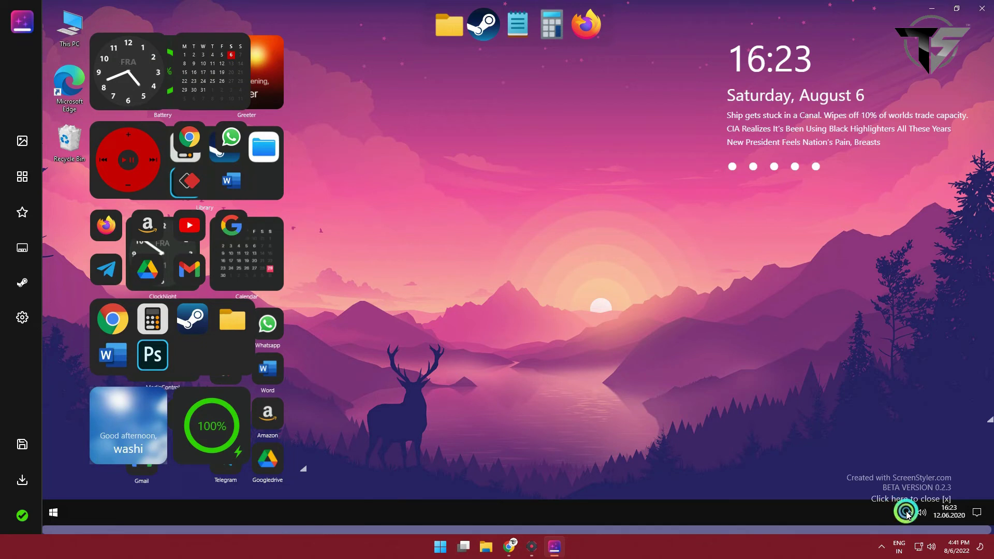
Step: Open the Rainmeter manager to check the installed skins, and close it again
left_click(882, 548)
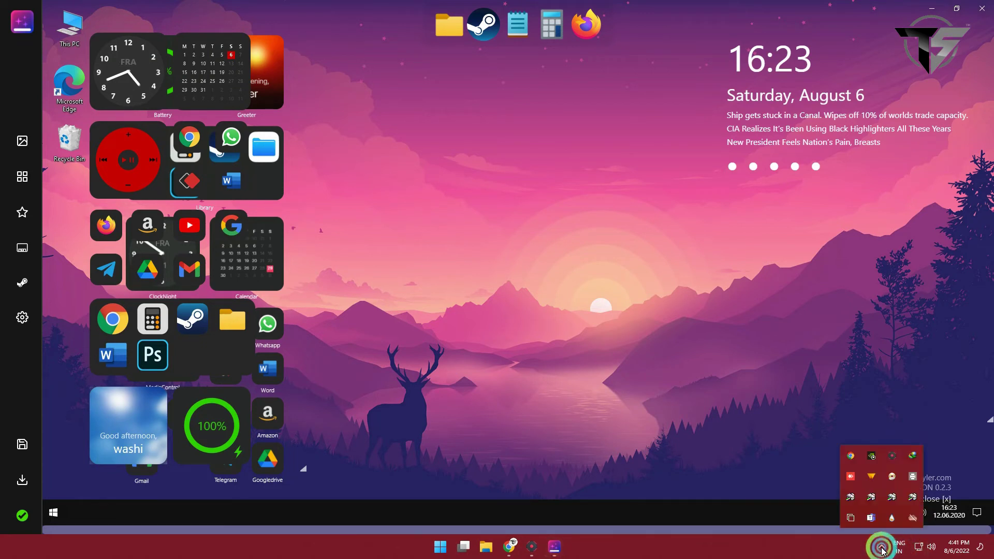
left_click(894, 518)
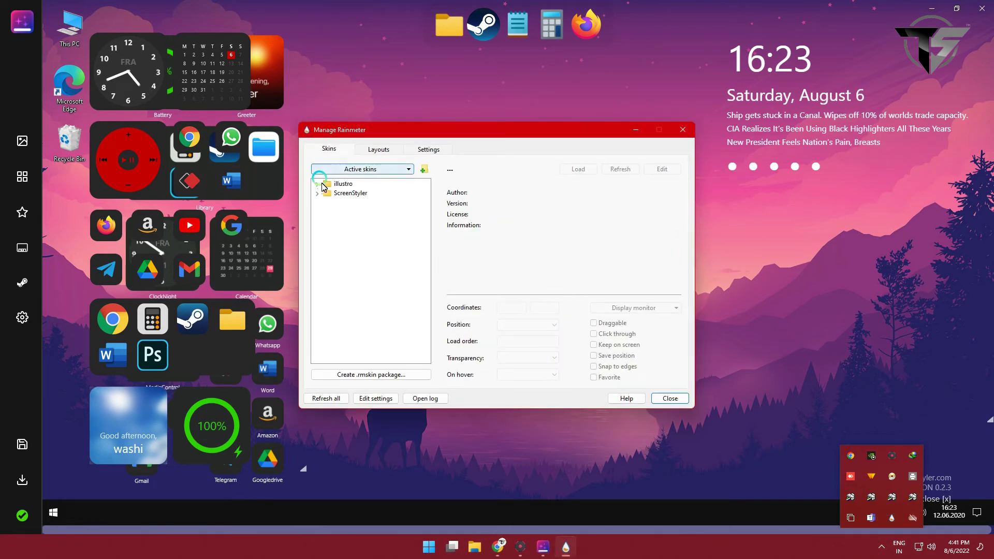
left_click(667, 398)
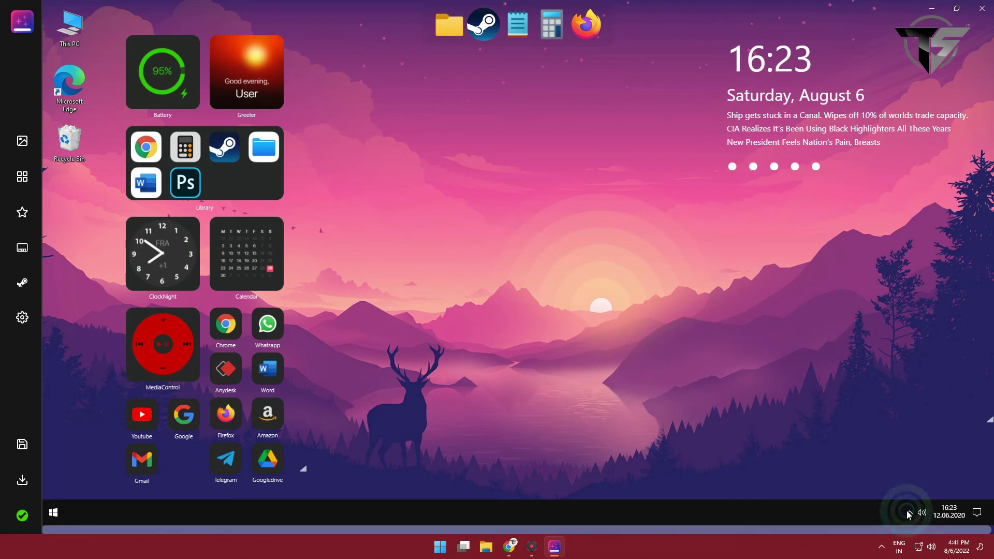
Step: Shrink the ScreenStyler window to view the applied widgets on the real desktop, and maximize it again
left_click(957, 8)
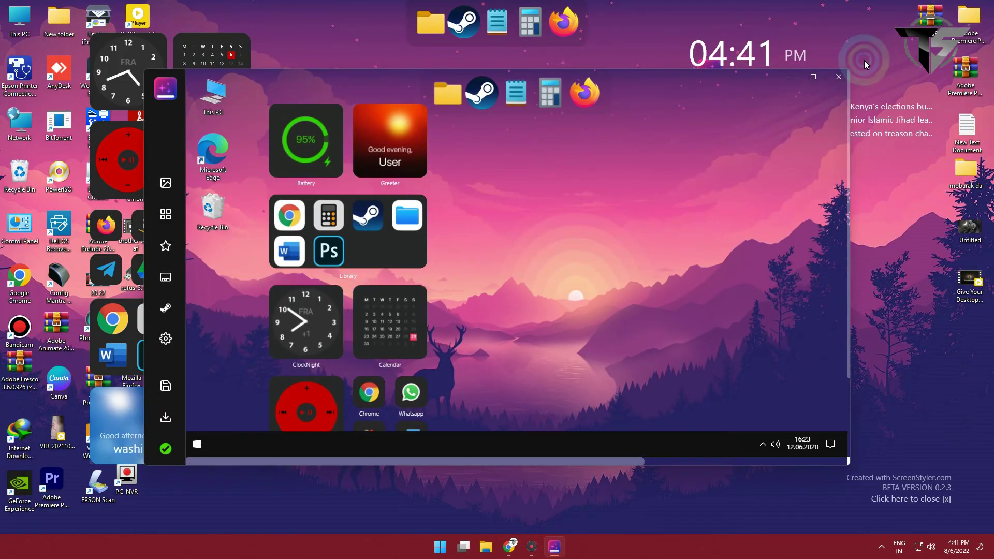
left_click(814, 77)
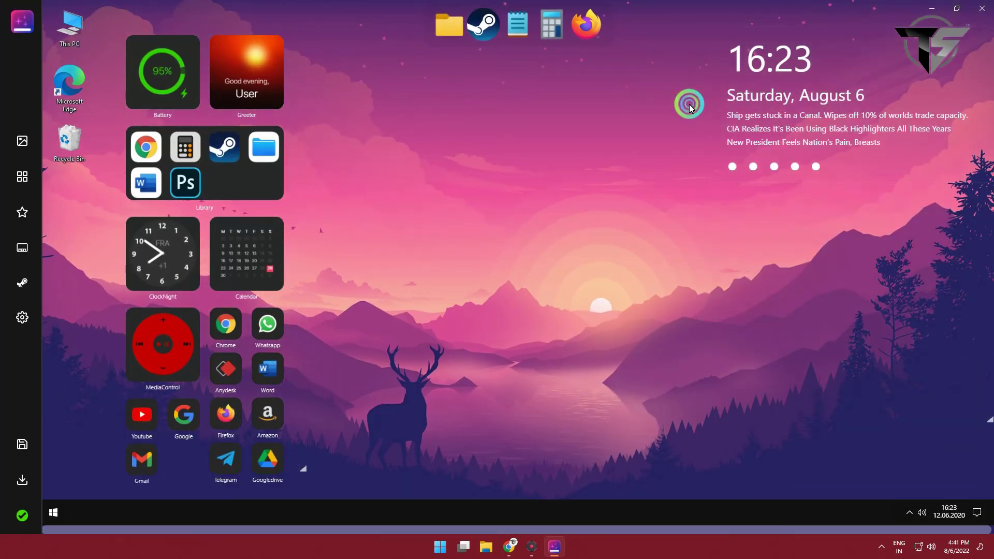
left_click(761, 76)
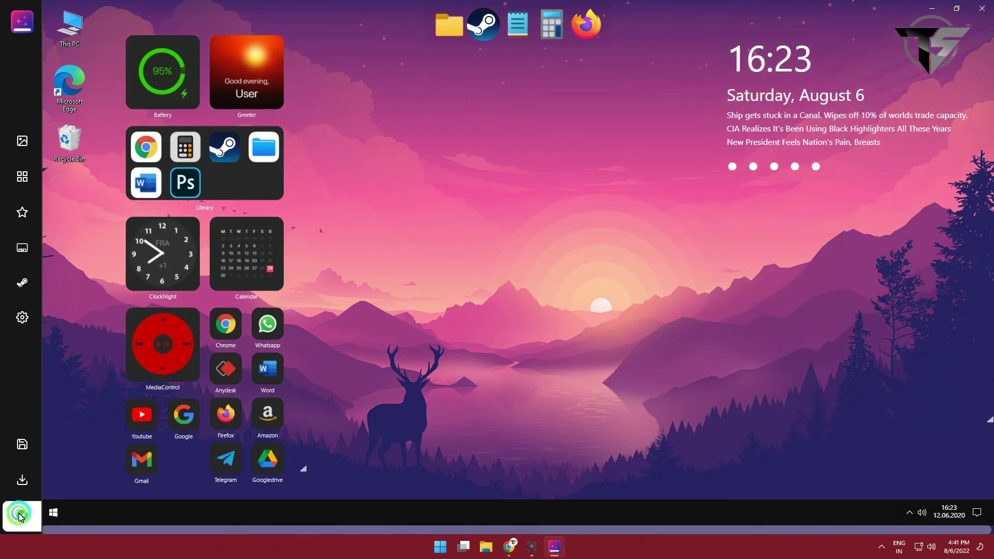
Step: Apply the style again, reinstalling its Rainmeter skin package with Apply included layout turned off
left_click(520, 368)
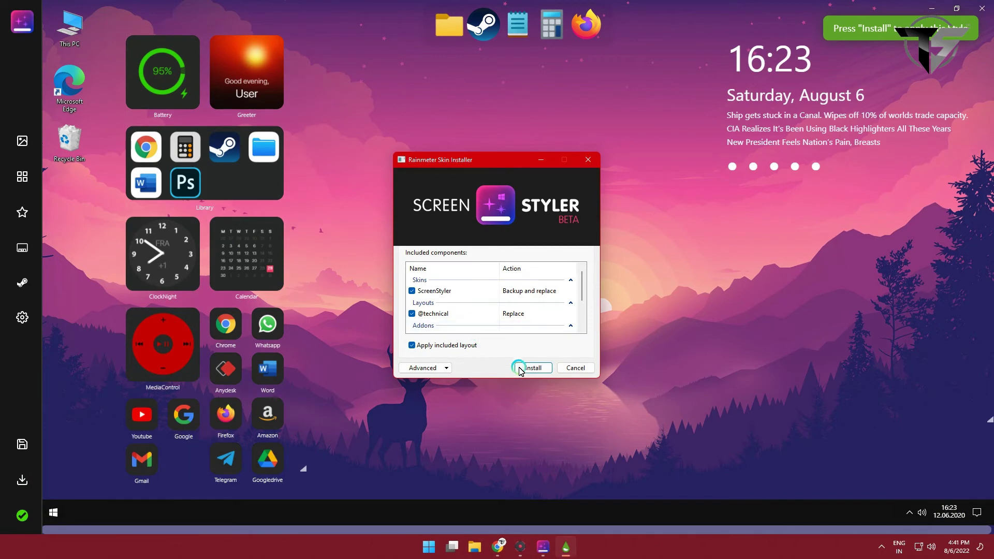
left_click(463, 346)
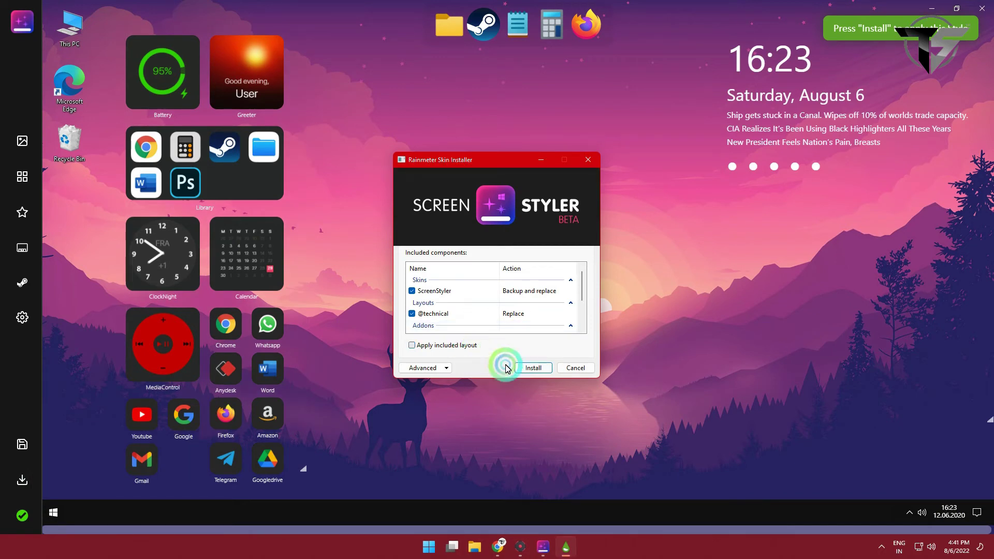
left_click(532, 369)
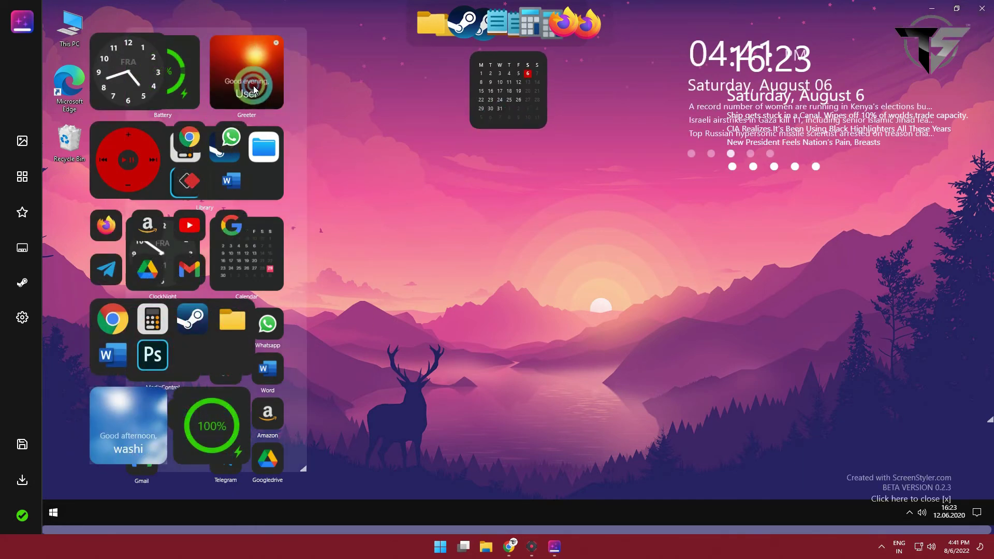
left_click_drag(271, 97, 246, 85)
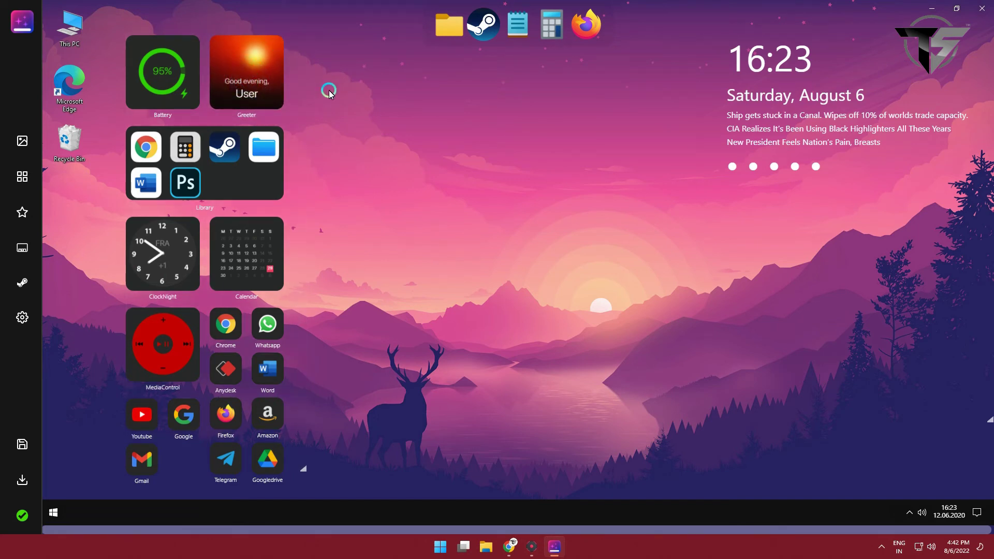
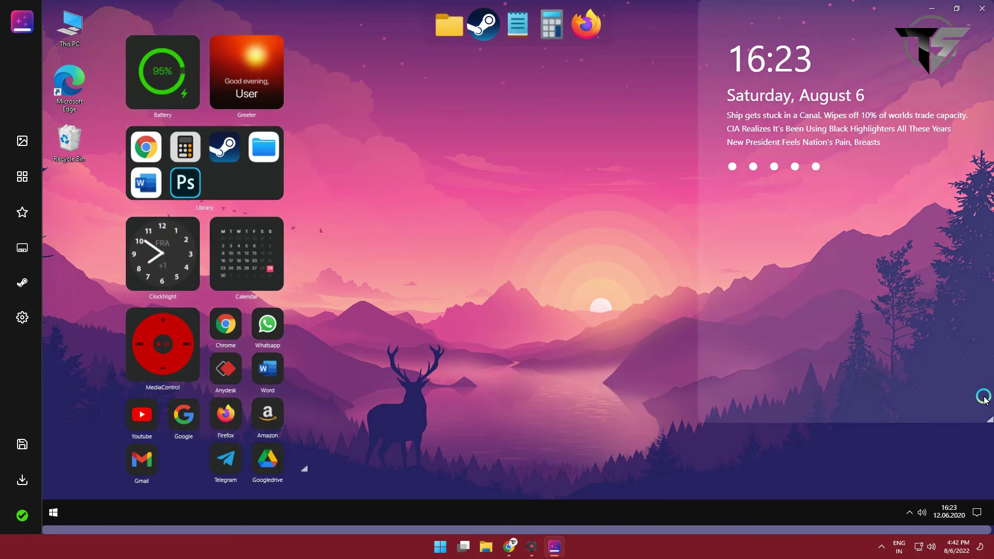
left_click(881, 547)
left_click(892, 459)
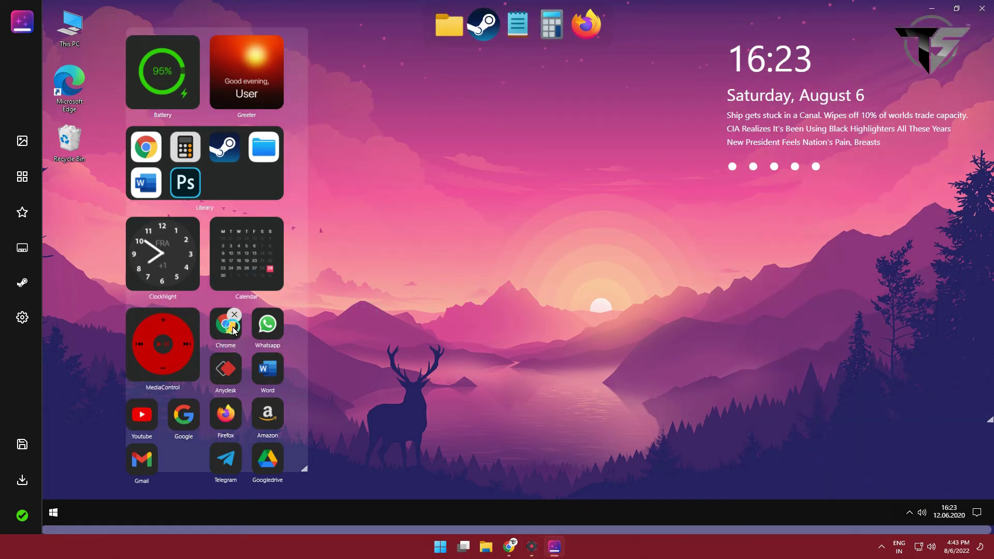
left_click(882, 546)
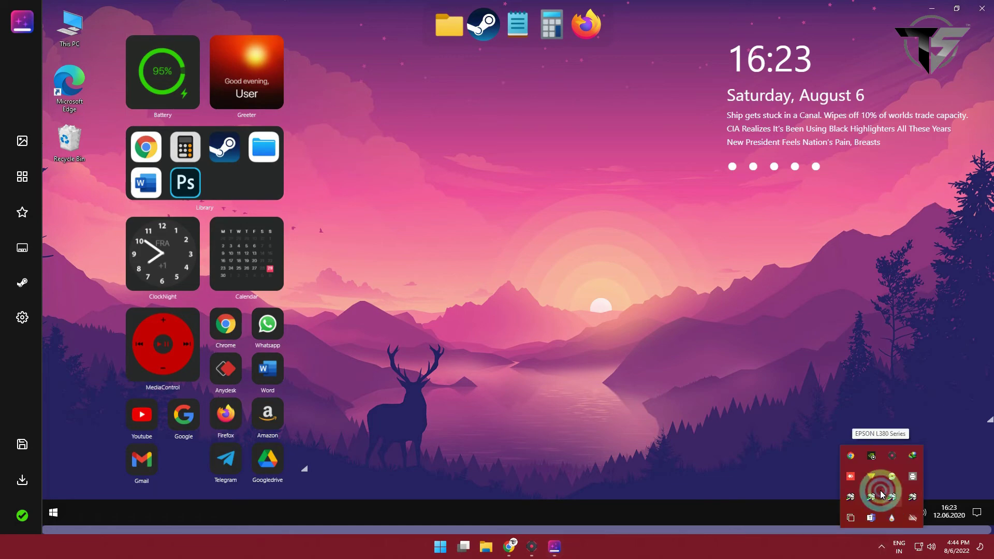
left_click(891, 455)
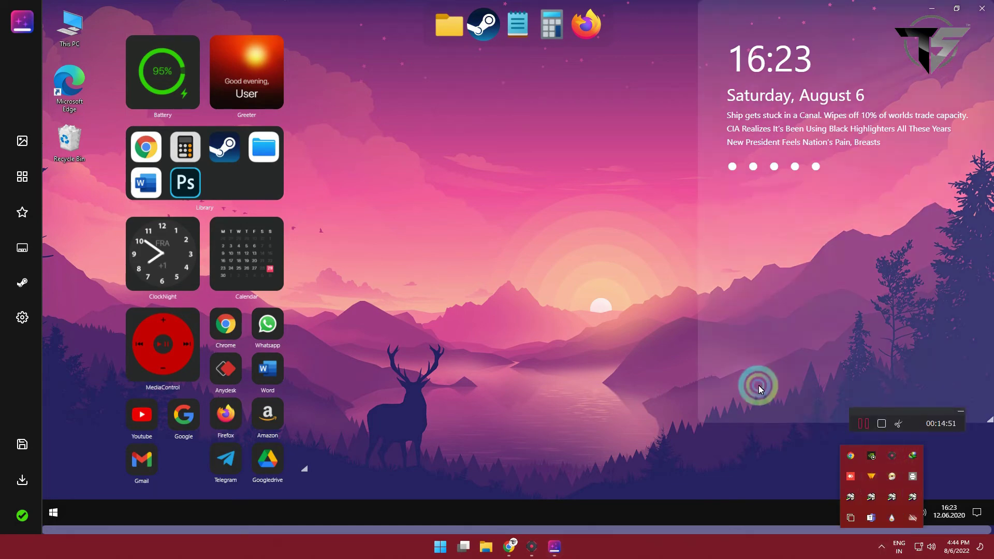
Step: Apply the style again by installing its Rainmeter skin package, and minimize the ScreenStyler window
left_click(963, 411)
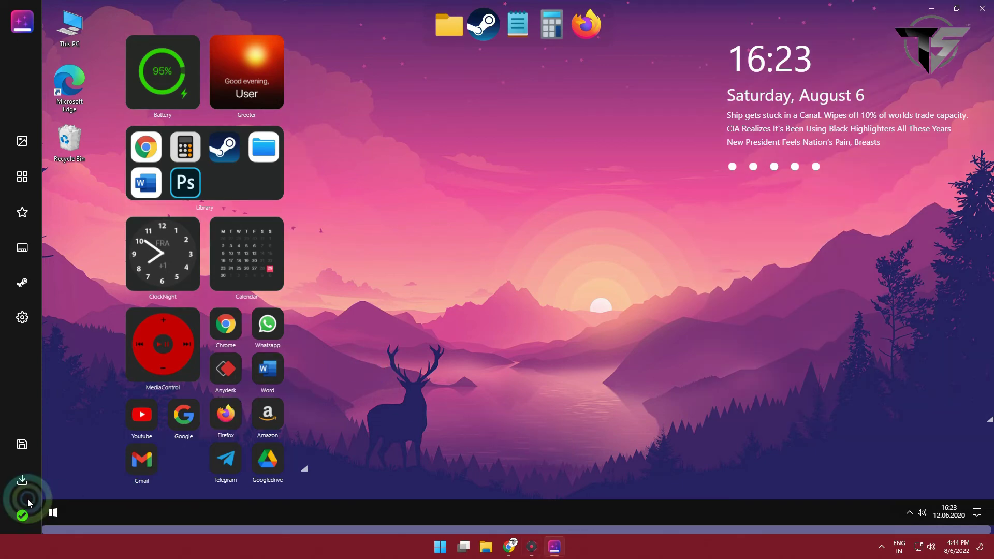
left_click(27, 518)
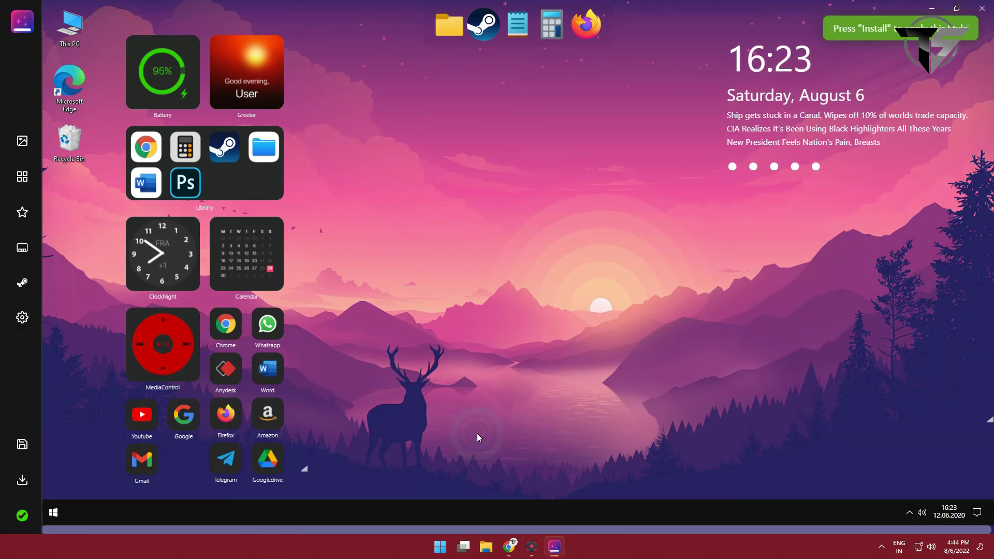
left_click(533, 367)
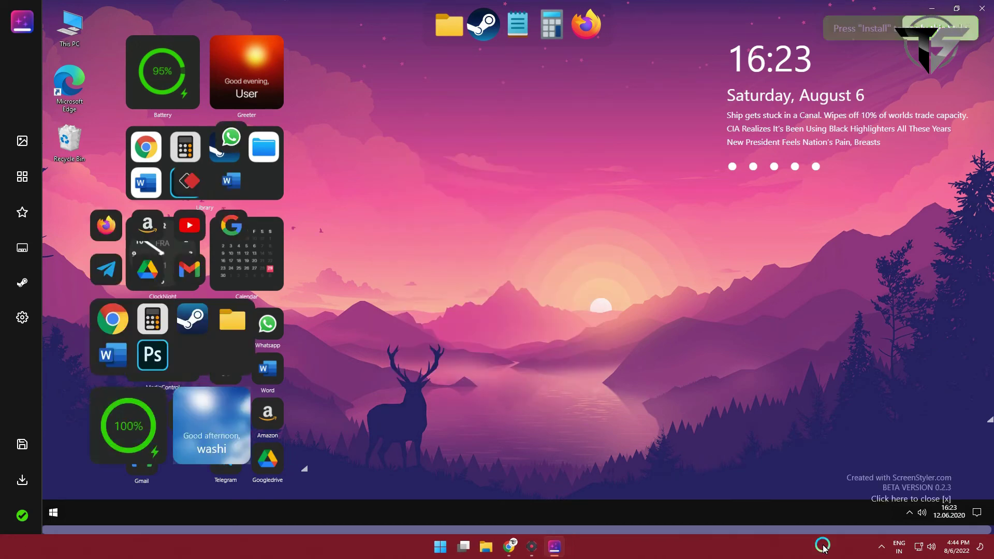
left_click(942, 4)
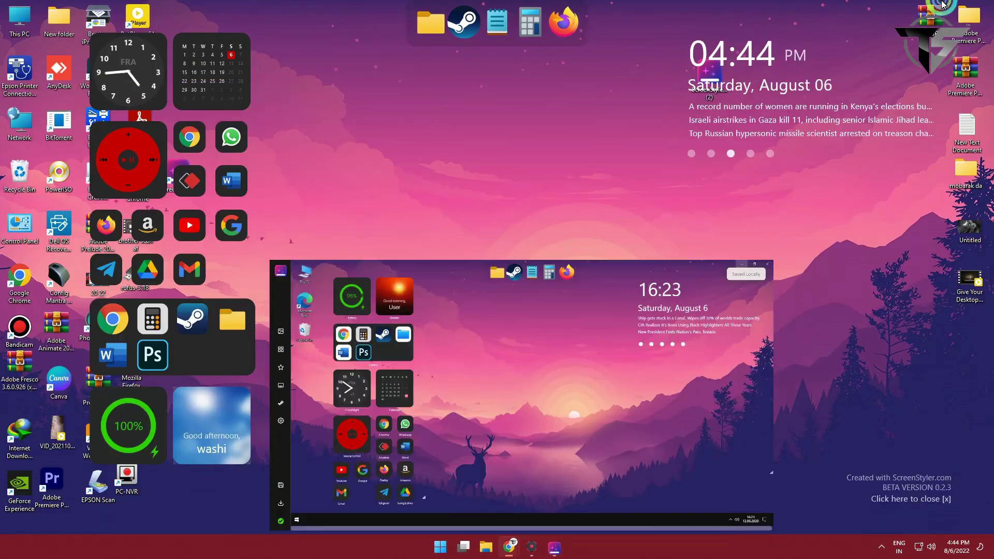
Step: Hide the Windows desktop icons so only the widgets remain on the wallpaper
right_click(399, 172)
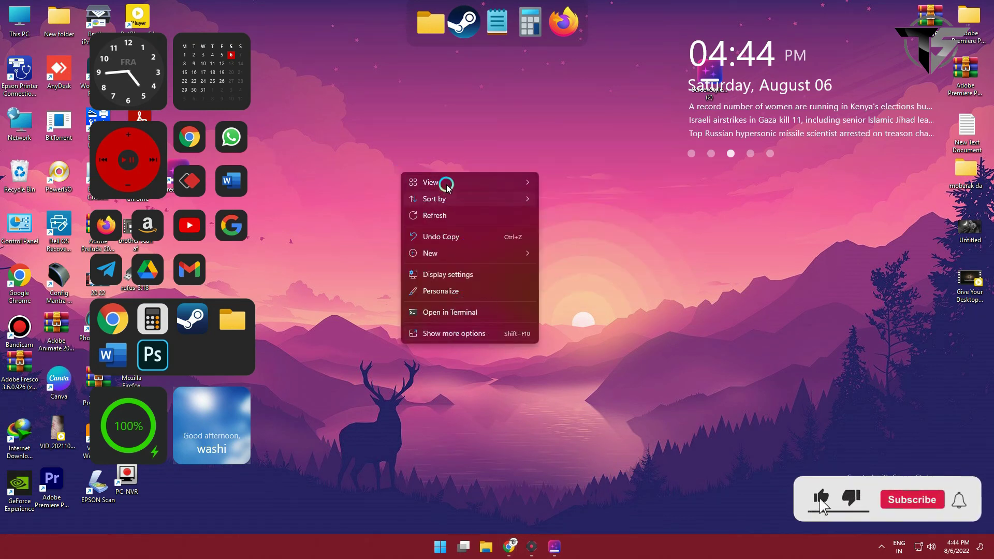
mouse_move(444, 189)
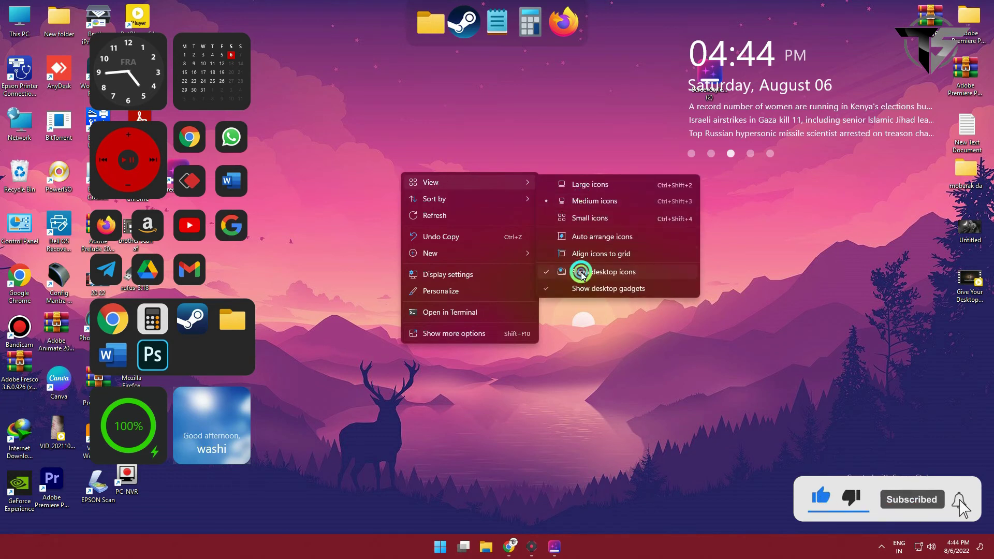
left_click(579, 278)
Step: Reposition the clock, calendar and media control widgets nearer the desktop's upper-left corner, and shift the Chrome shortcut towards the media control
left_click_drag(166, 87, 115, 67)
left_click(223, 87)
left_click_drag(224, 87, 177, 26)
left_click(147, 155)
left_click_drag(148, 155, 89, 106)
left_click(195, 151)
left_click_drag(196, 151, 163, 151)
Step: Open the settings of the widget showing the time, date and news headlines
right_click(739, 82)
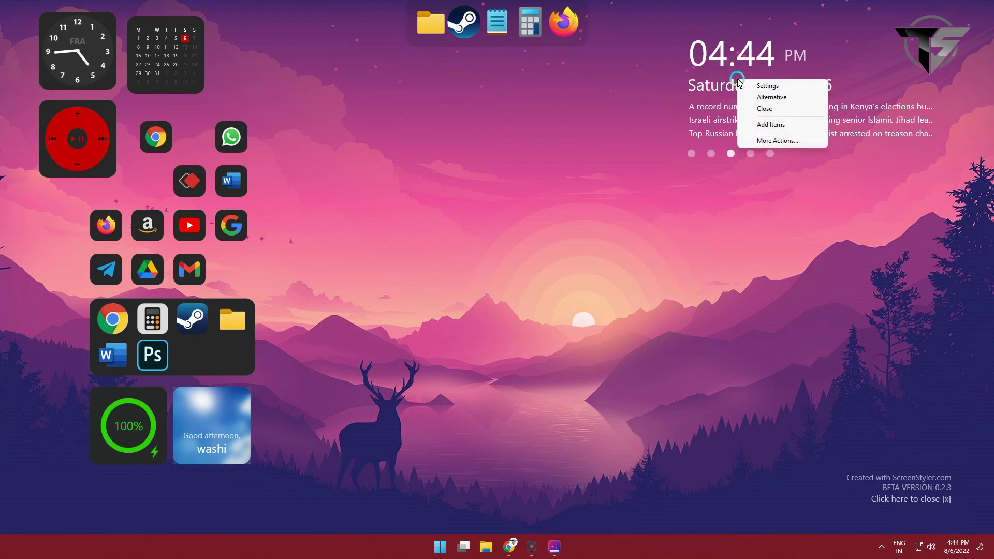
left_click(765, 86)
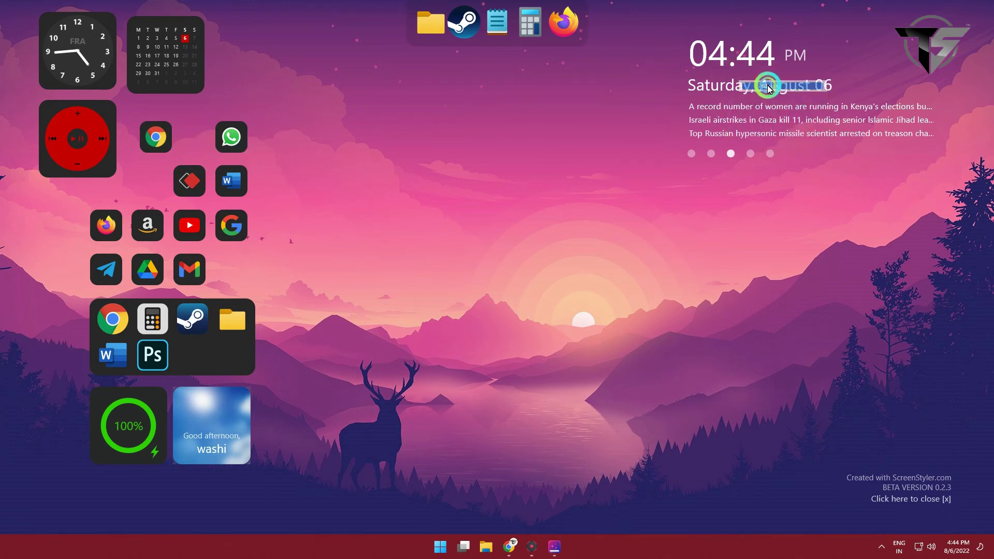
right_click(699, 168)
left_click(694, 96)
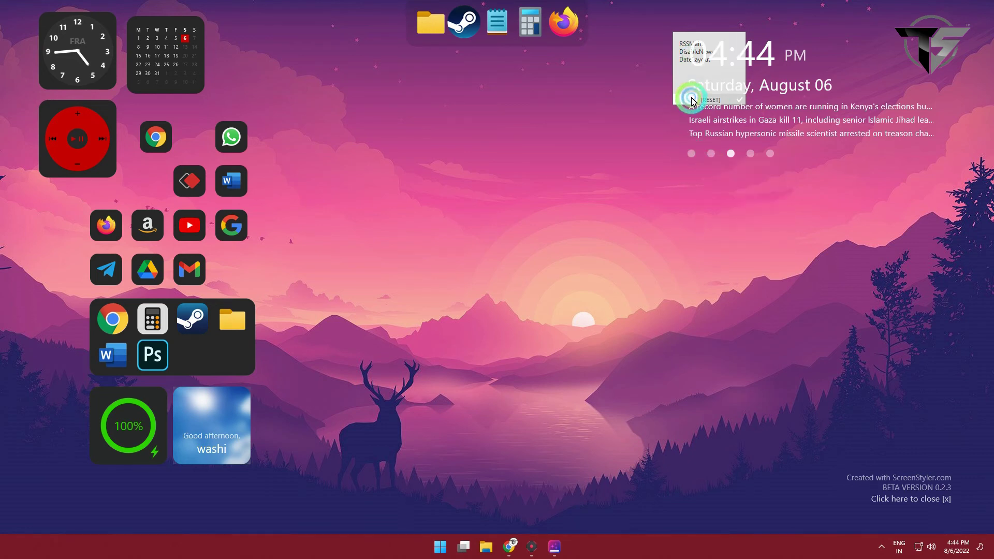
left_click(712, 101)
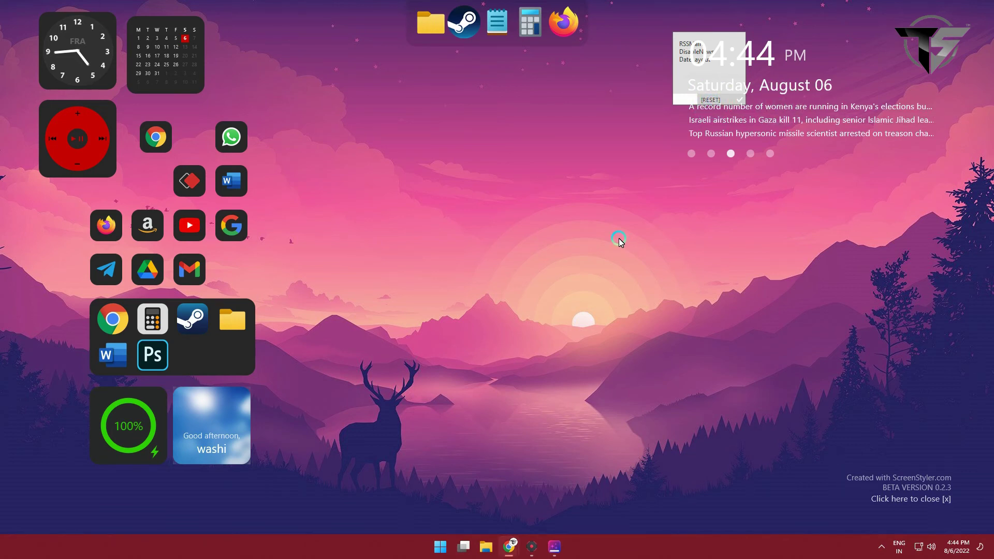
Step: Move the battery and library widgets outward, and line up the Chrome, Anydesk and WhatsApp shortcuts with the rows above the library, placing Word beside the media control
left_click_drag(127, 414, 68, 414)
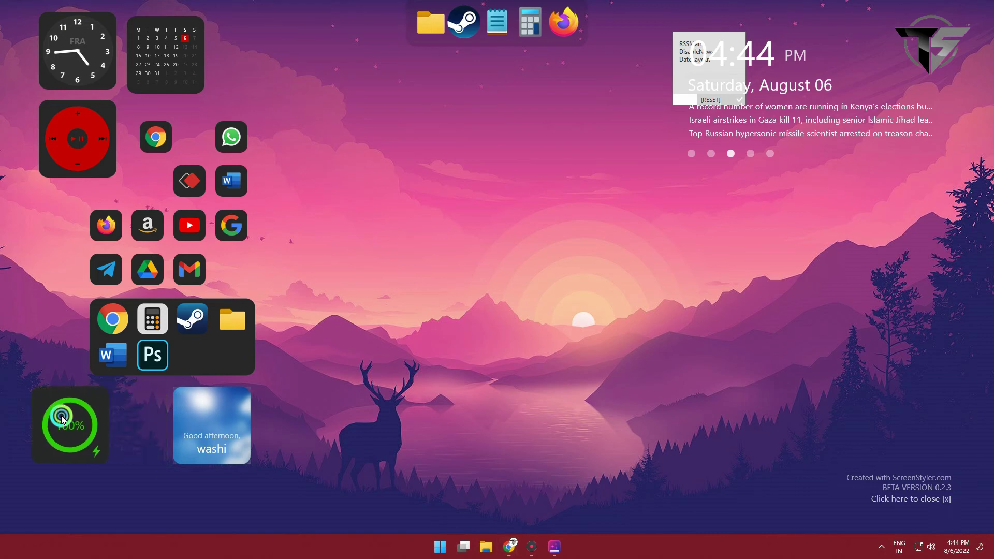
left_click_drag(98, 337, 37, 337)
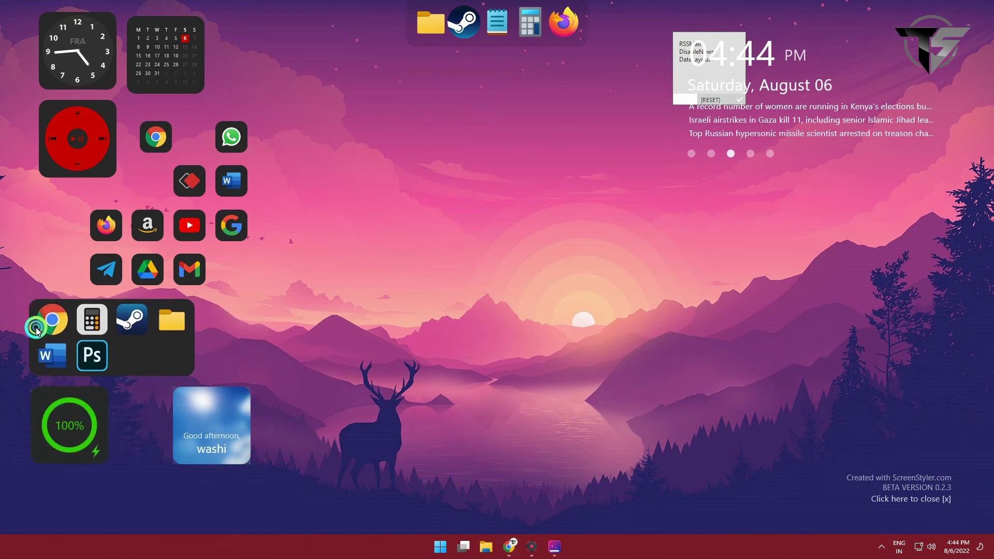
left_click_drag(142, 143, 56, 259)
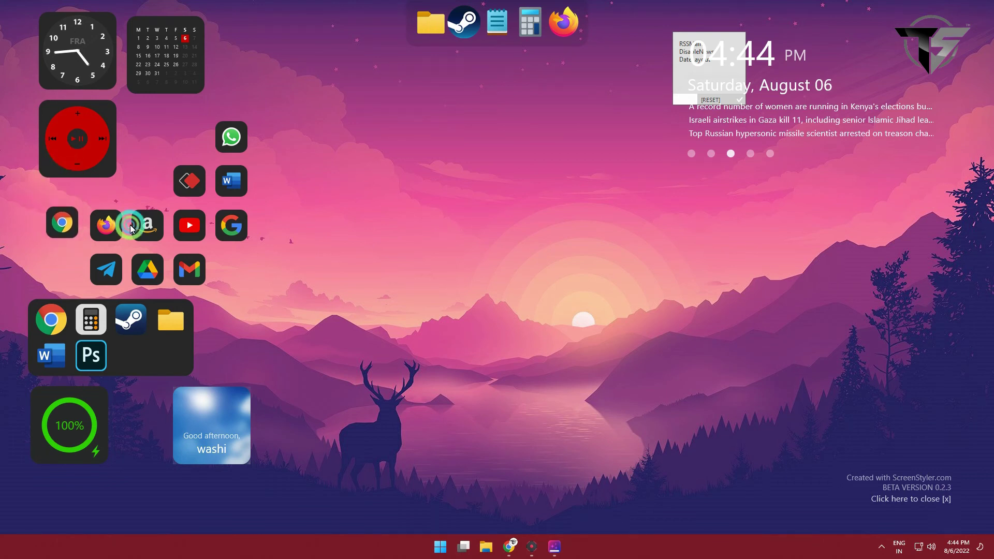
left_click_drag(190, 181, 63, 270)
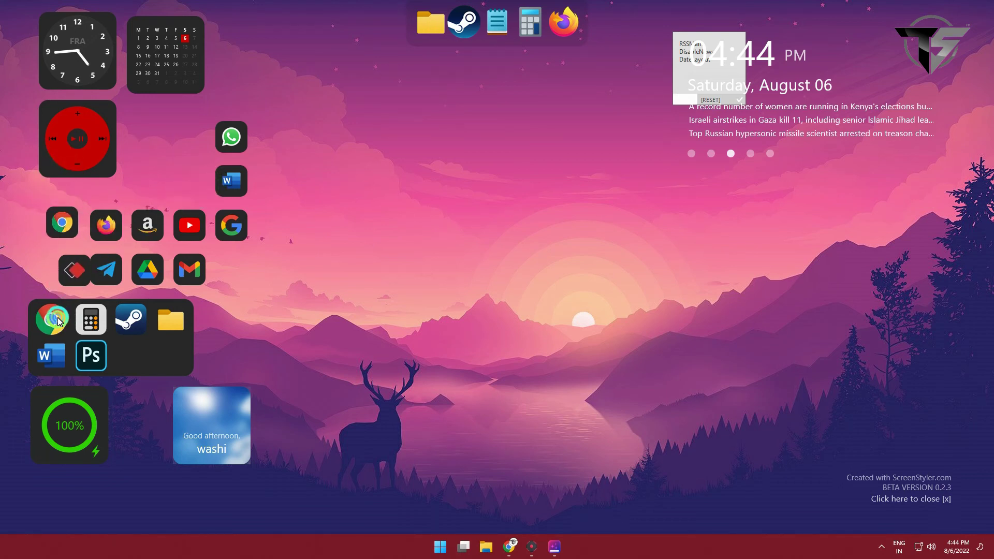
left_click_drag(237, 151, 228, 274)
left_click_drag(231, 187, 157, 173)
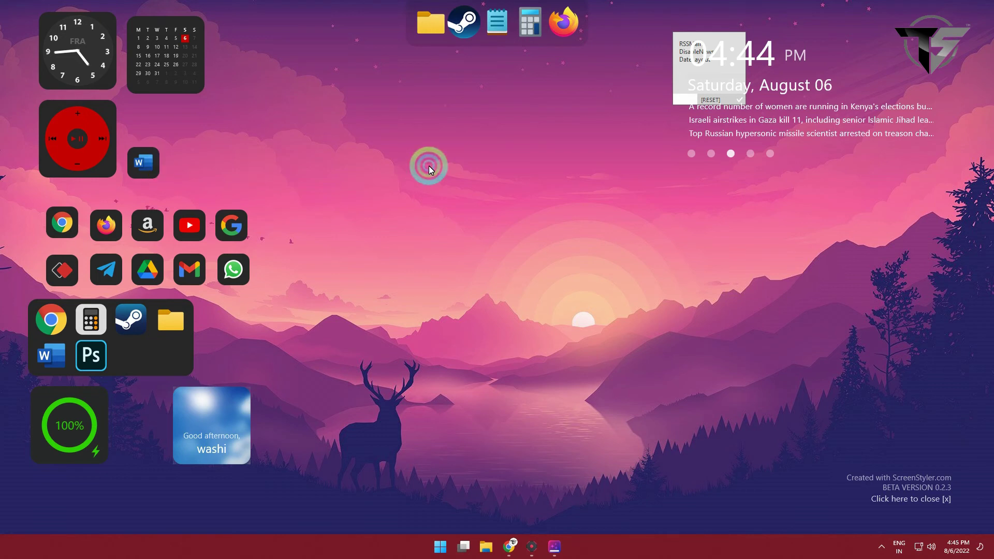
Step: Move the clock and news widget to the space between the calendar and the dock
right_click(575, 198)
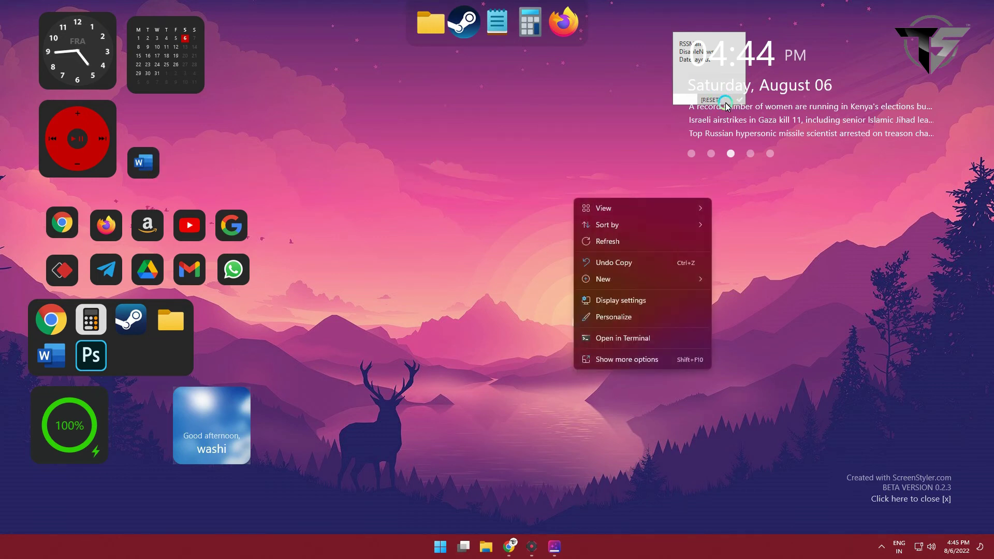
left_click(726, 107)
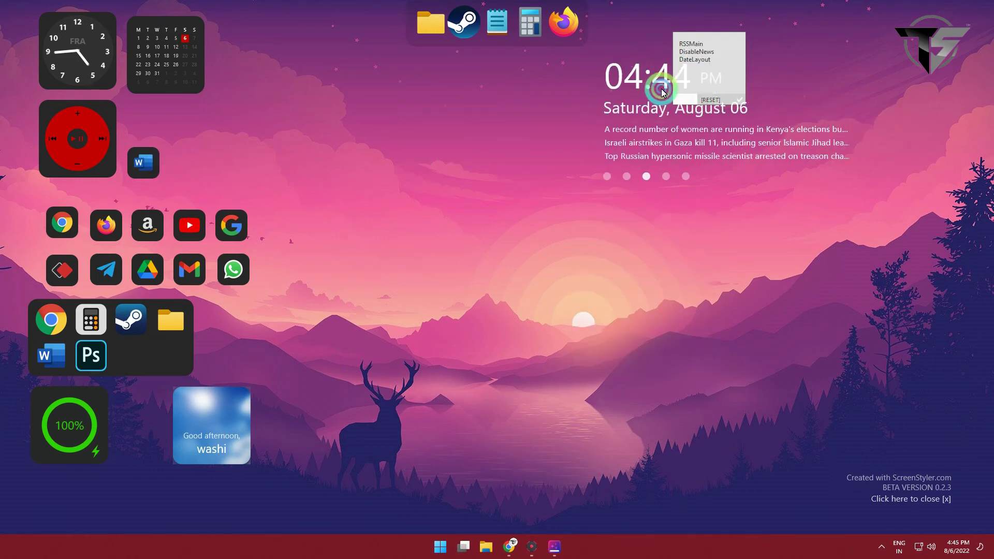
left_click_drag(663, 92, 321, 50)
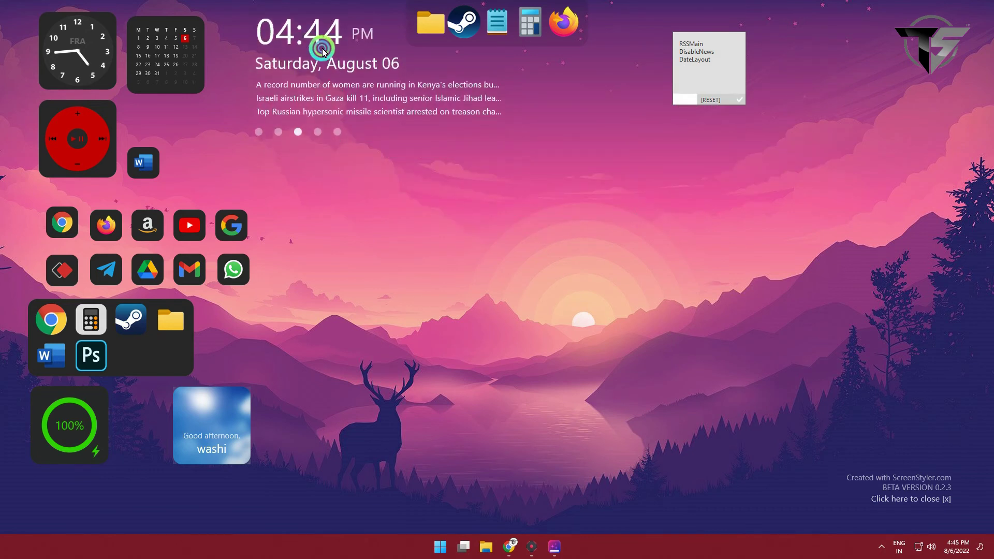
left_click(721, 104)
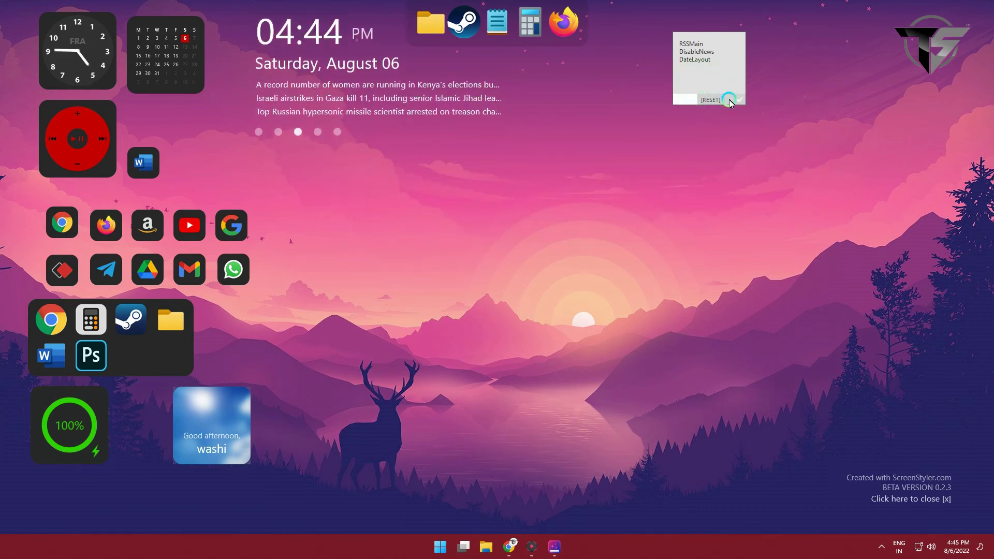
Step: Refresh the ScreenStyler clockNews skin through its additional Rainmeter actions
right_click(443, 85)
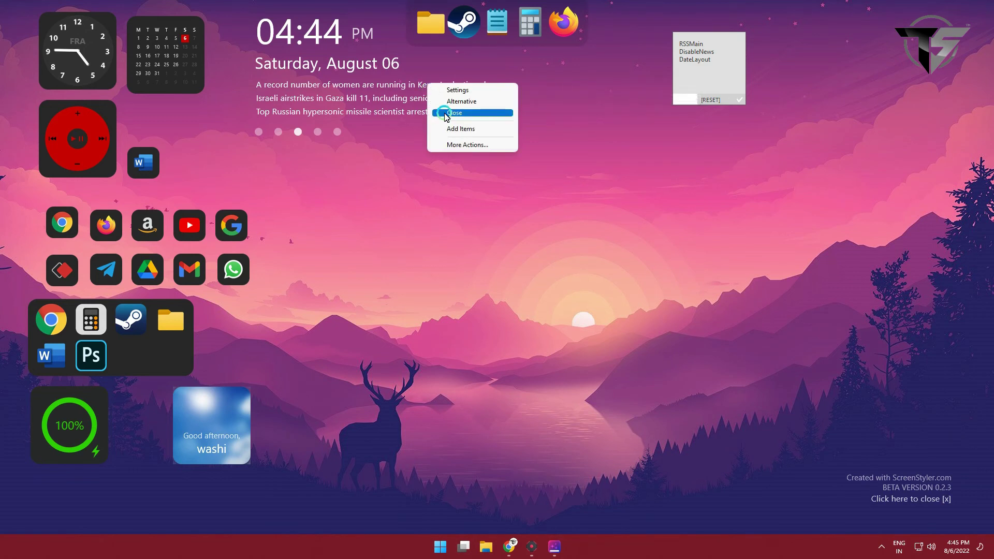
left_click(465, 145)
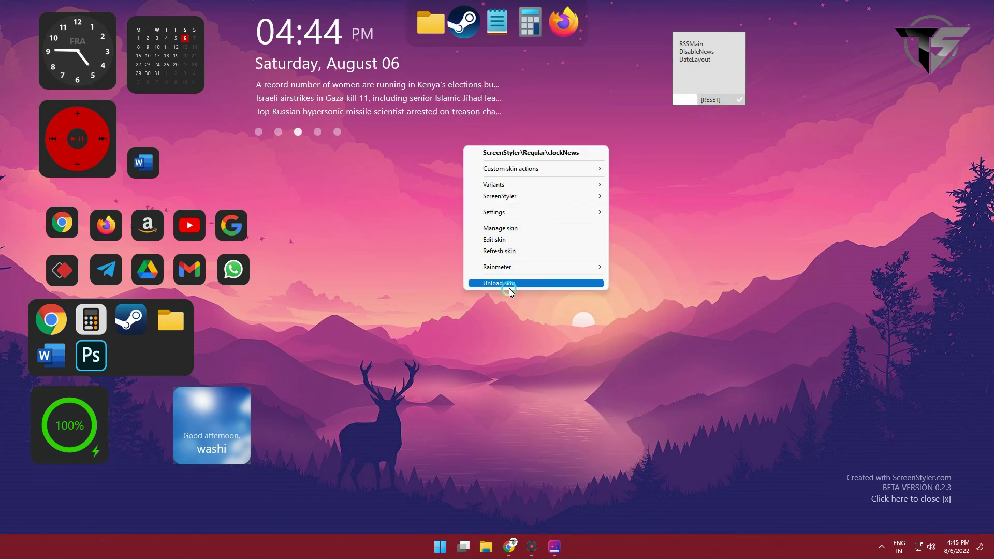
left_click(508, 250)
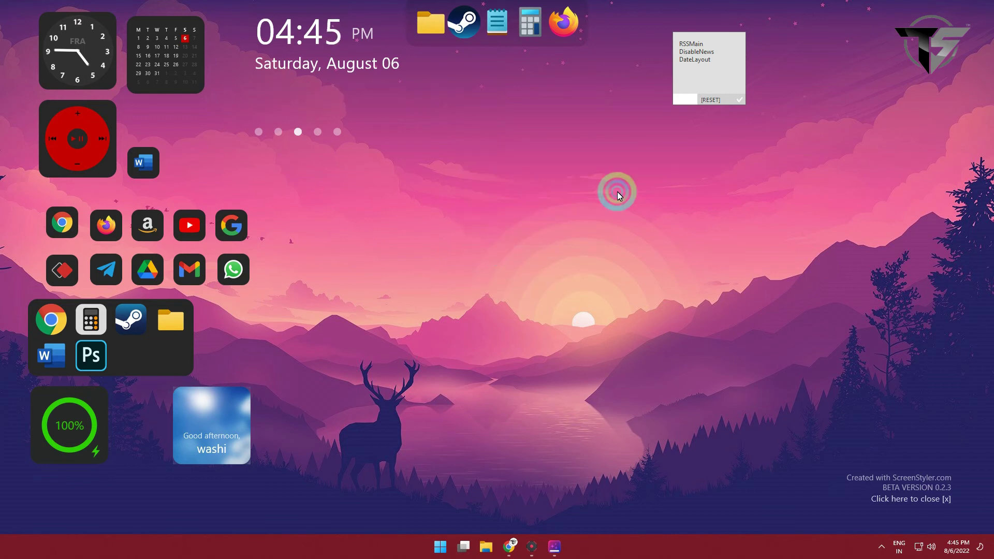
Step: Pick a very dark colour for the clock and news widget, apply it, and switch to the fourth page of headlines
left_click(702, 101)
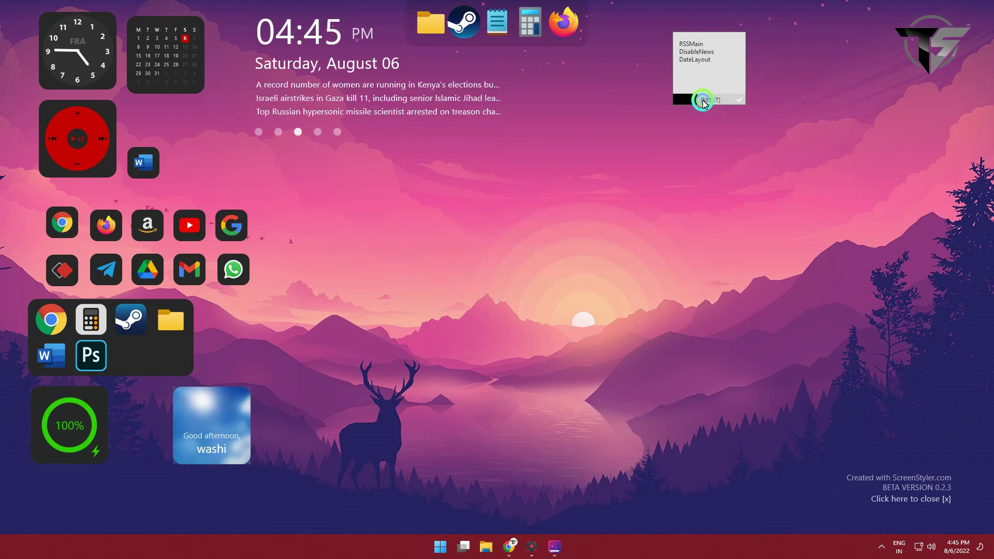
left_click(686, 98)
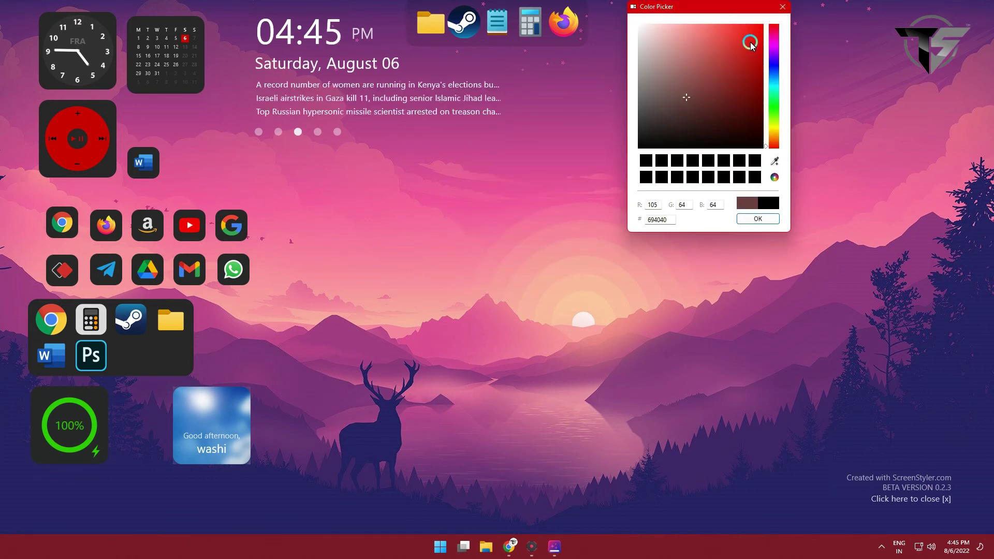
left_click(747, 64)
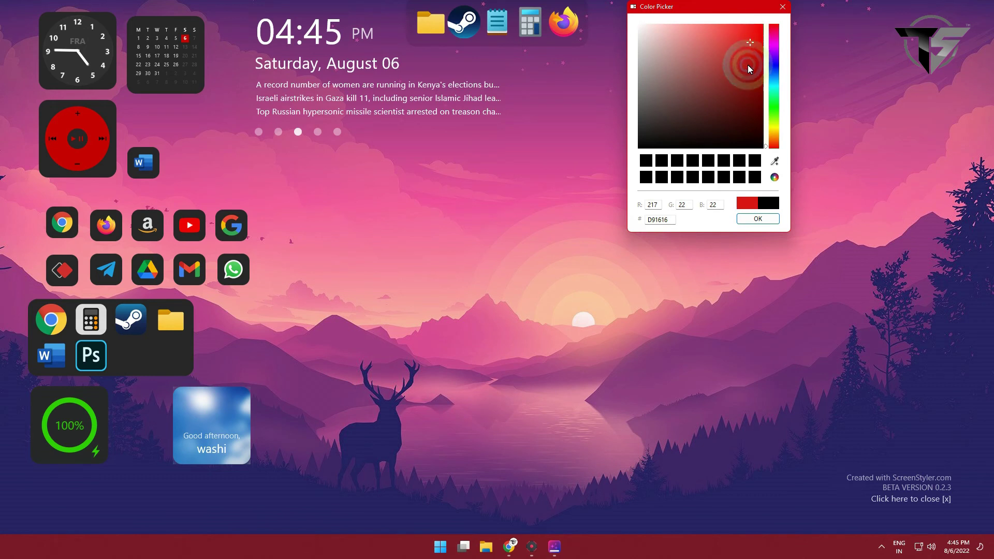
left_click(719, 144)
left_click(758, 218)
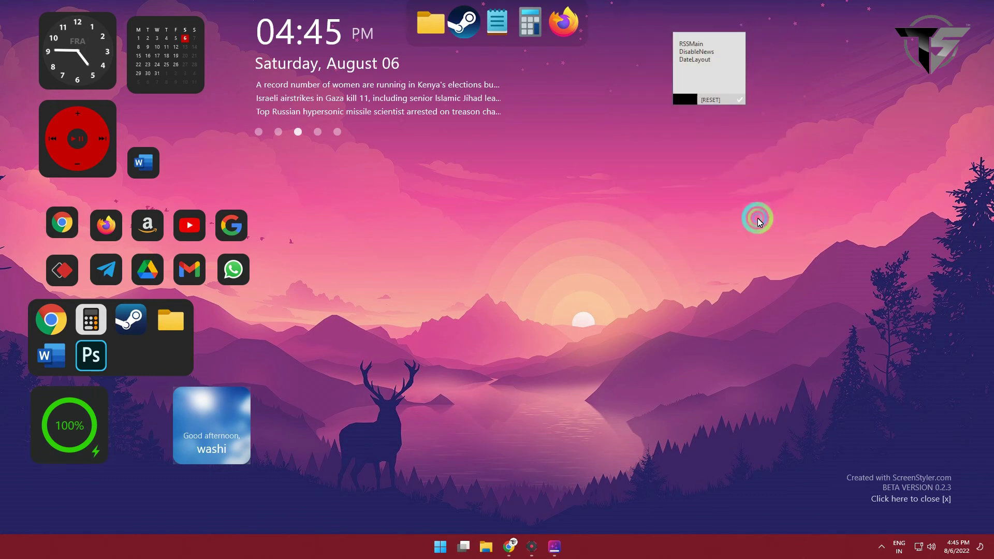
left_click(740, 99)
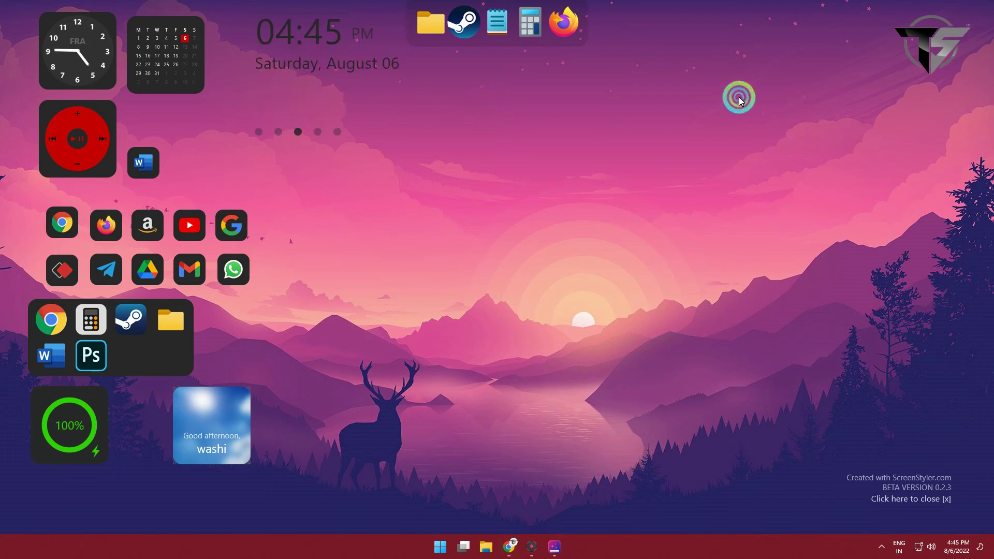
left_click(317, 133)
Step: Reopen the clock and news widget's settings and set its text colour to the black preset in the Color Picker
right_click(328, 60)
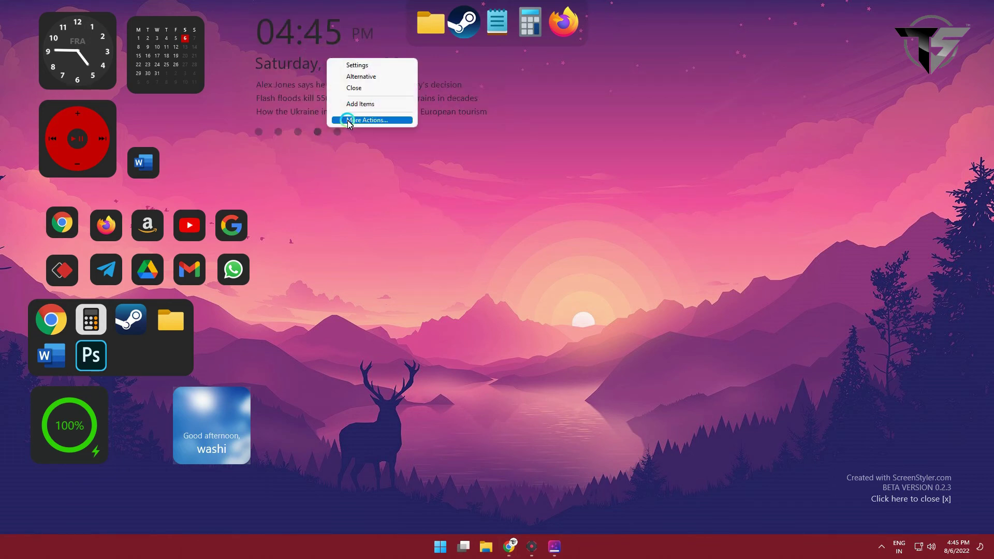
left_click(356, 66)
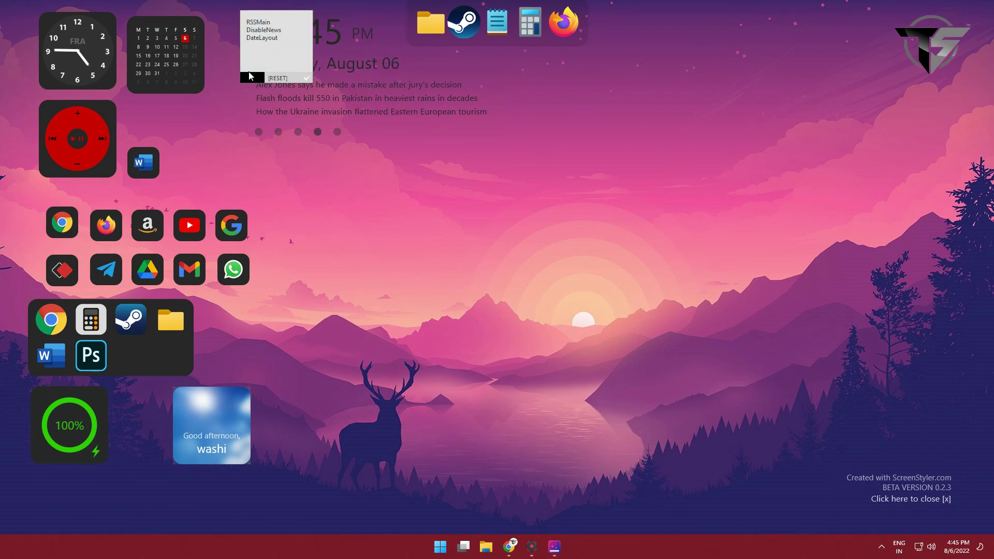
left_click(256, 78)
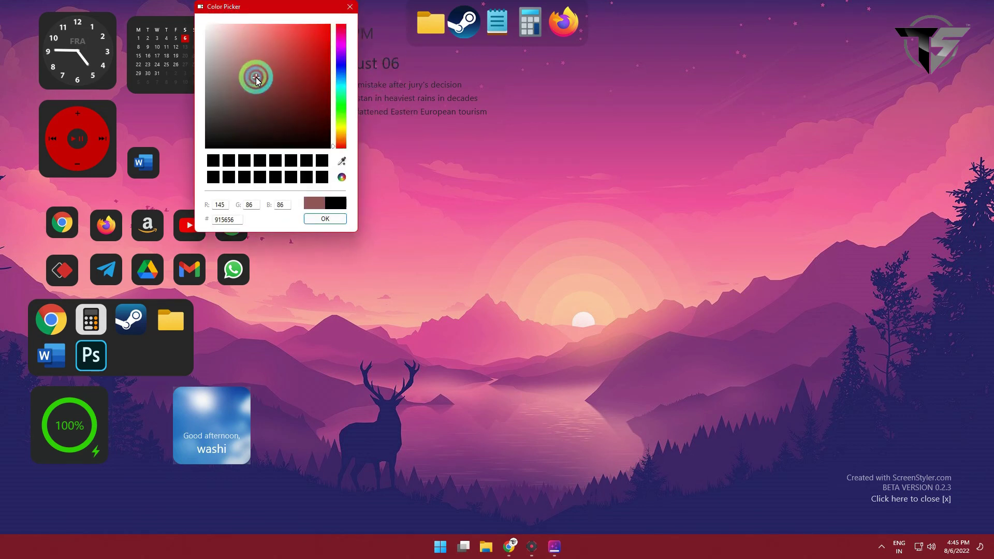
left_click(219, 164)
left_click(325, 219)
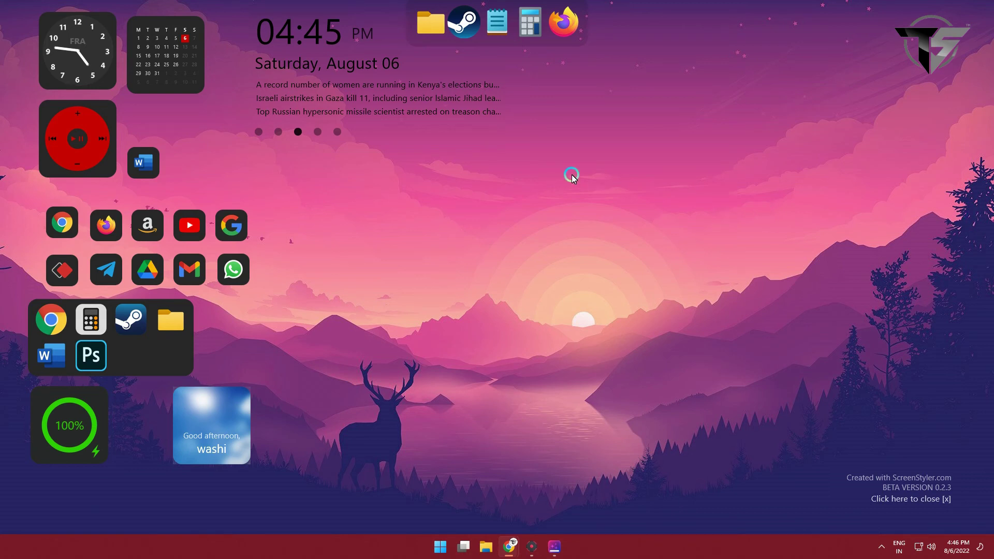
Step: Refresh the Windows desktop
right_click(505, 226)
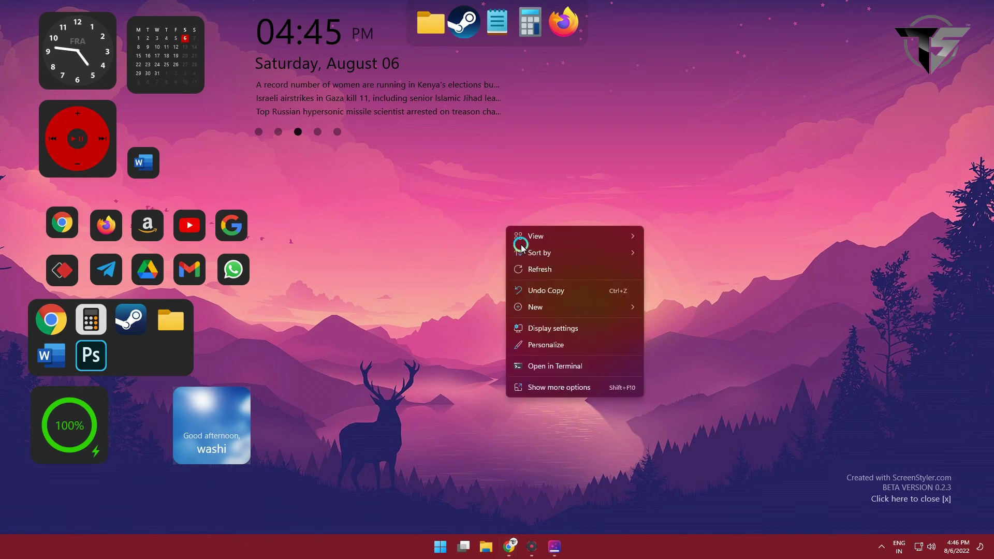
left_click(533, 268)
left_click(563, 175)
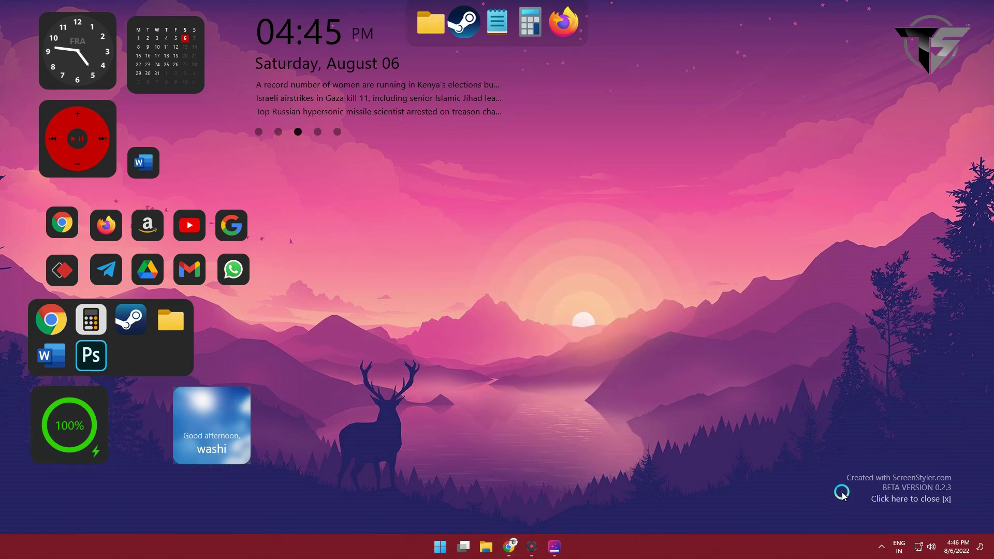
Step: Move the greeter widget beside the battery widget and refresh its Rainmeter skin
left_click_drag(231, 442, 168, 432)
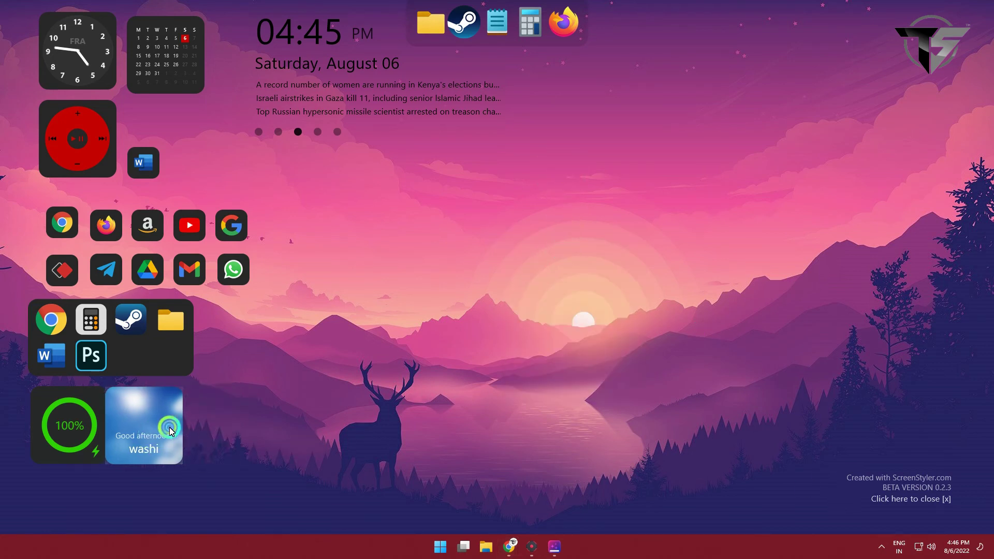
right_click(168, 433)
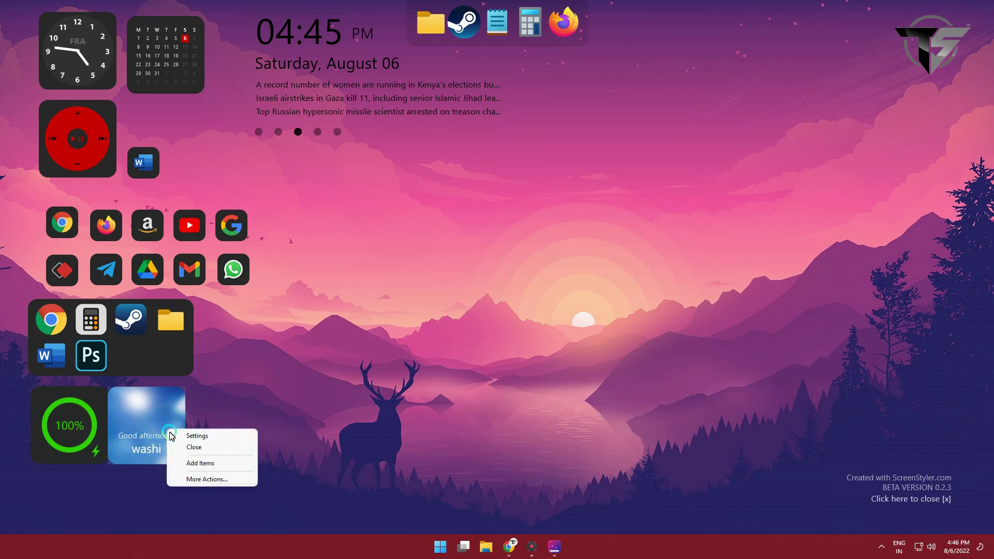
left_click(200, 480)
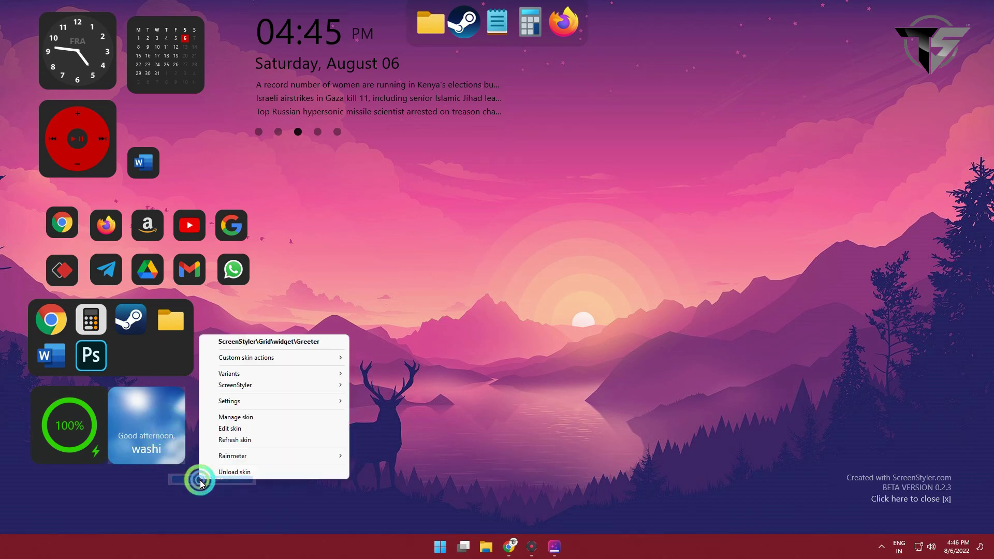
left_click(231, 440)
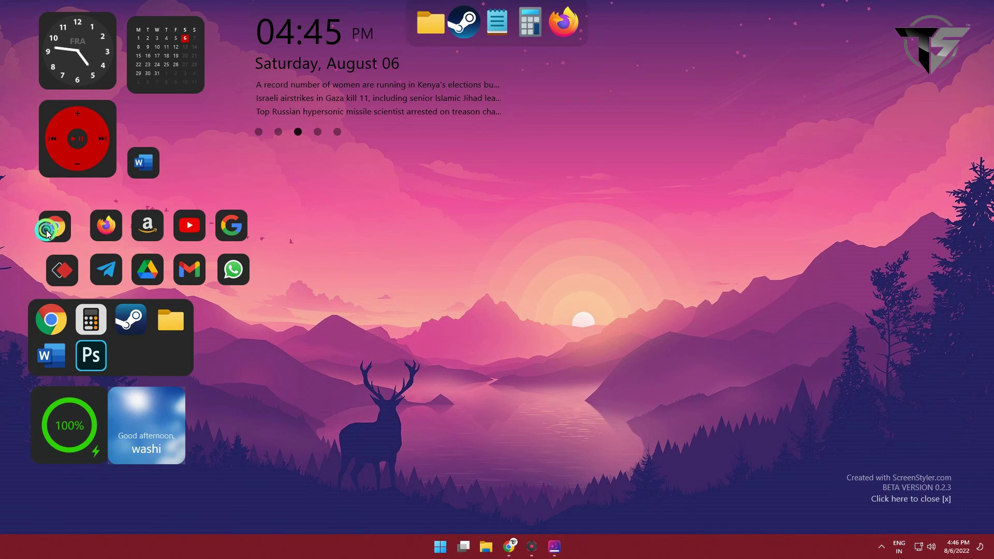
Step: Shift the Chrome, AnyDesk, Firefox and Telegram icons slightly left to even out the spacing of the shortcut rows
left_click(56, 273)
left_click(54, 274)
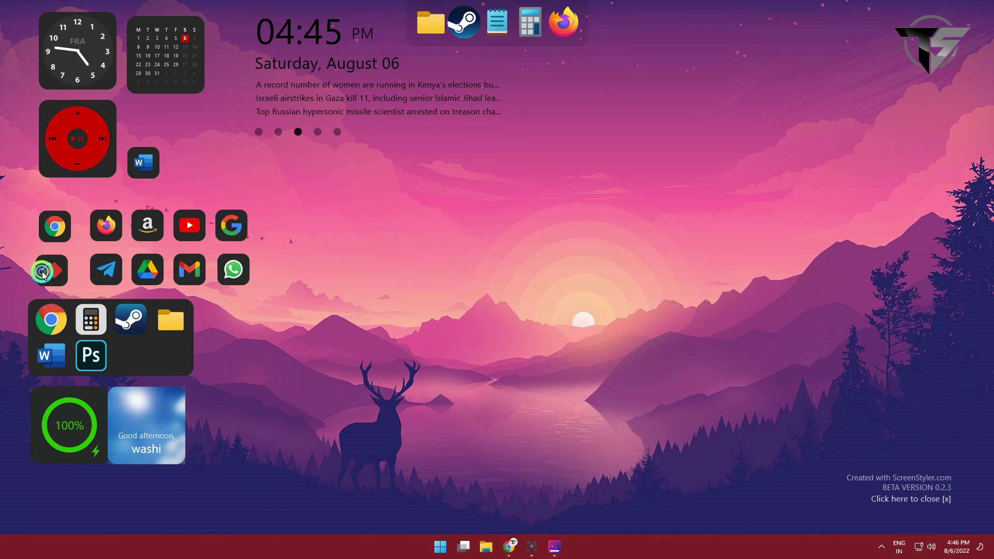
left_click(101, 262)
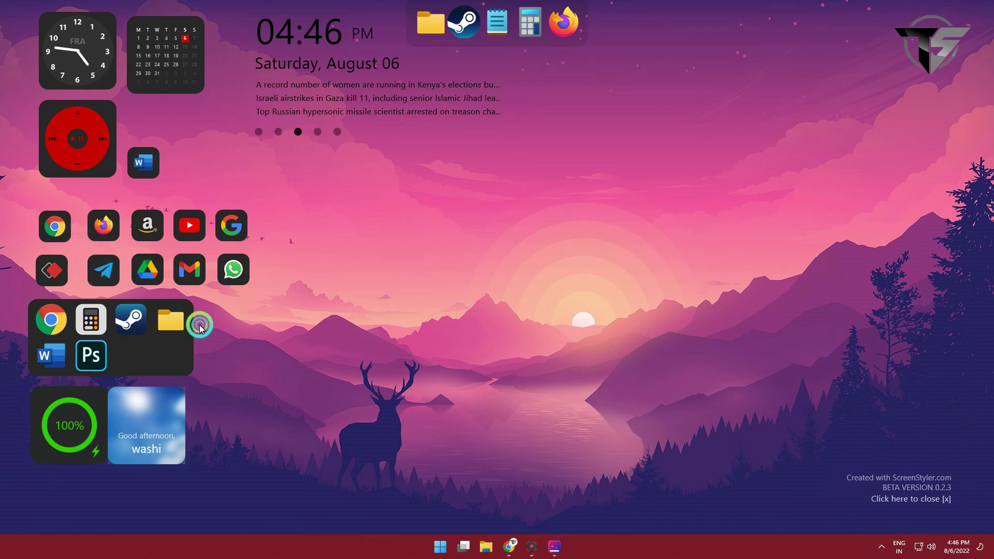
Step: Switch to ScreenStyler and look through the Misc, Metadata and Performance sections of its options
left_click(553, 549)
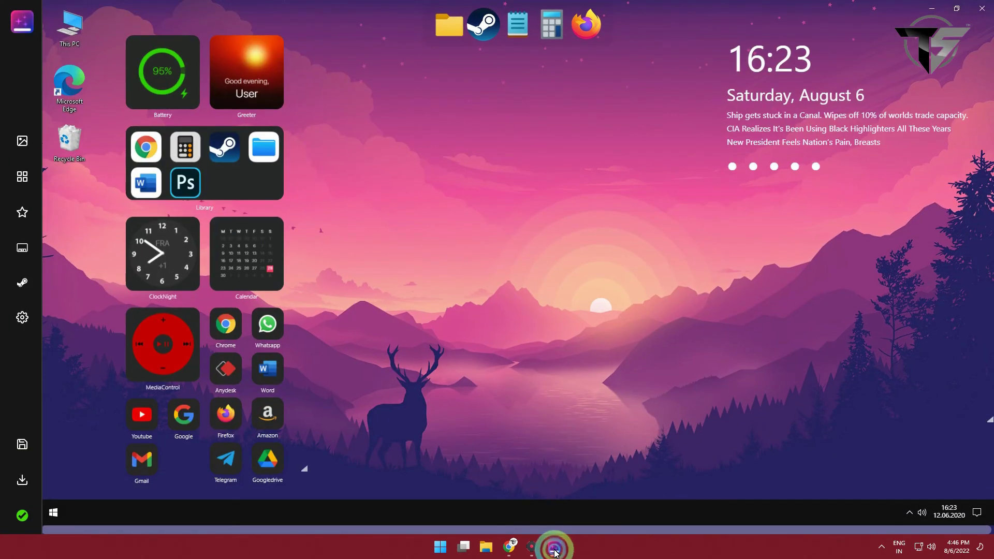
left_click(22, 317)
left_click(100, 210)
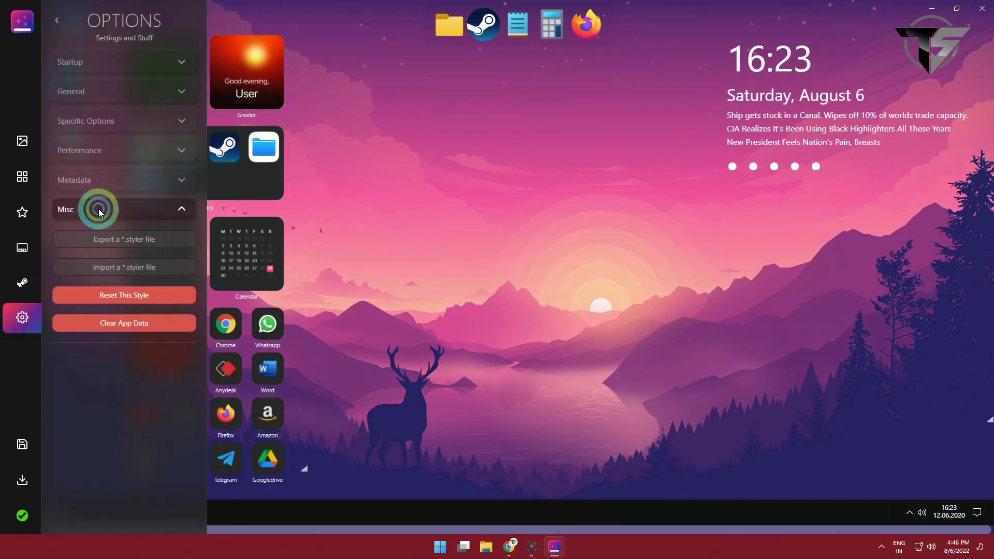
left_click(141, 306)
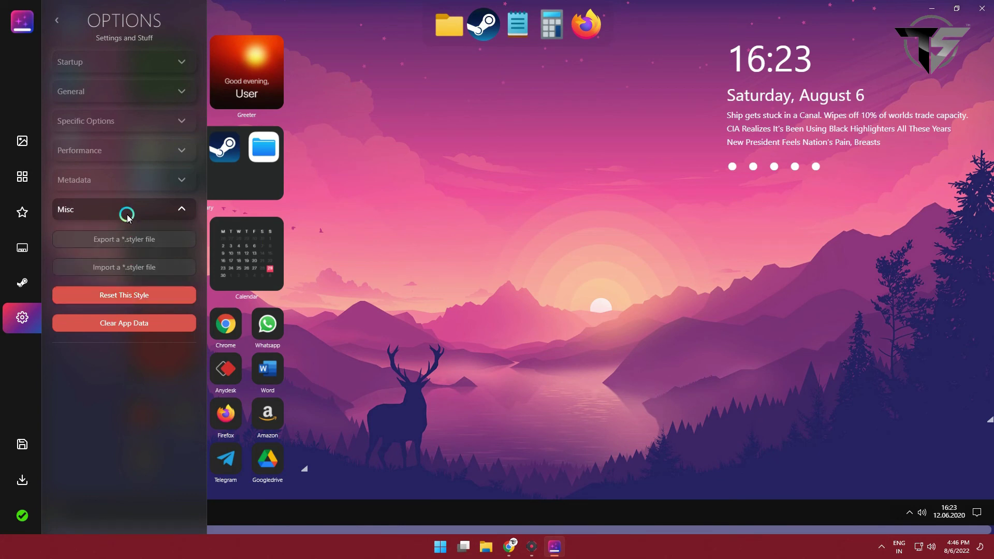
left_click(128, 189)
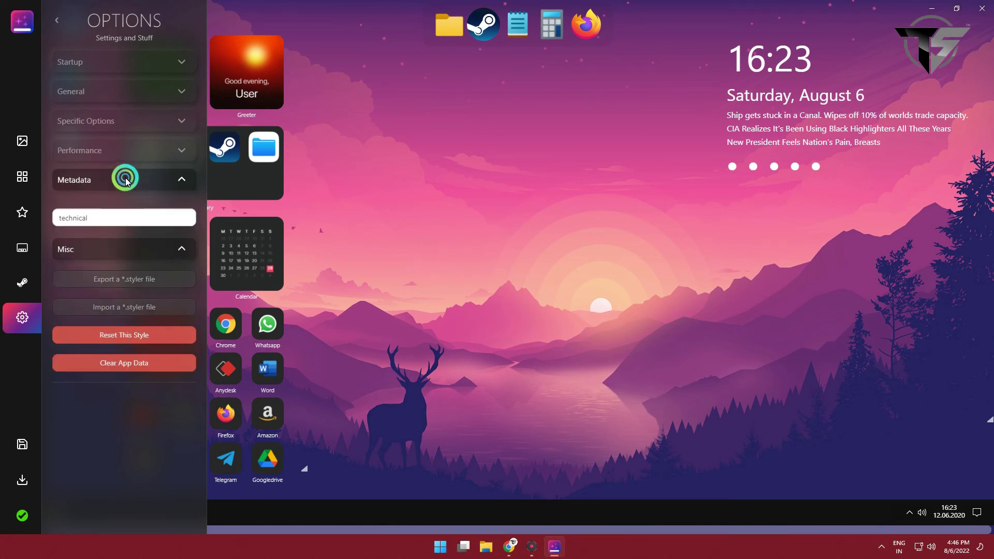
left_click(111, 149)
Step: Examine the specific options for time, date, weather, location, news provider and media player
left_click(96, 120)
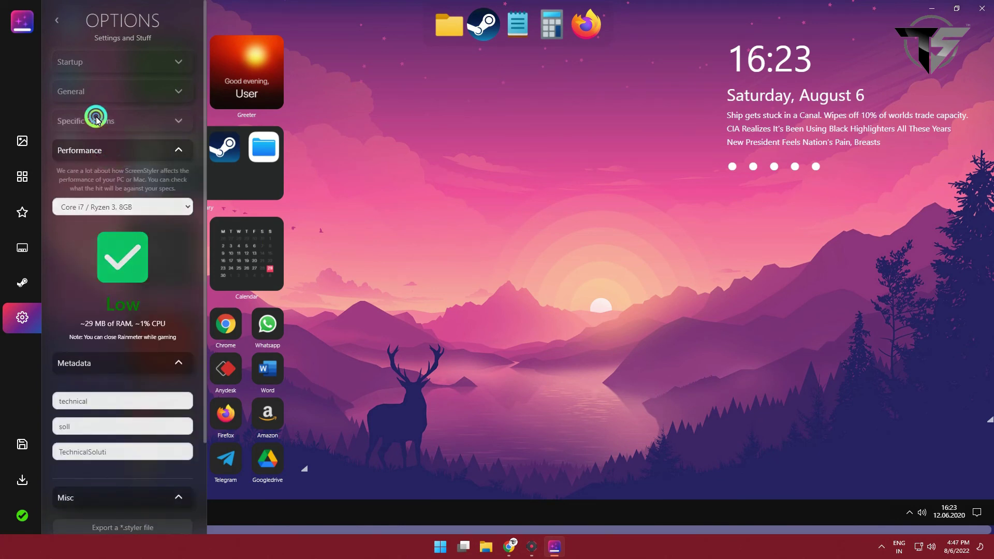
left_click(102, 282)
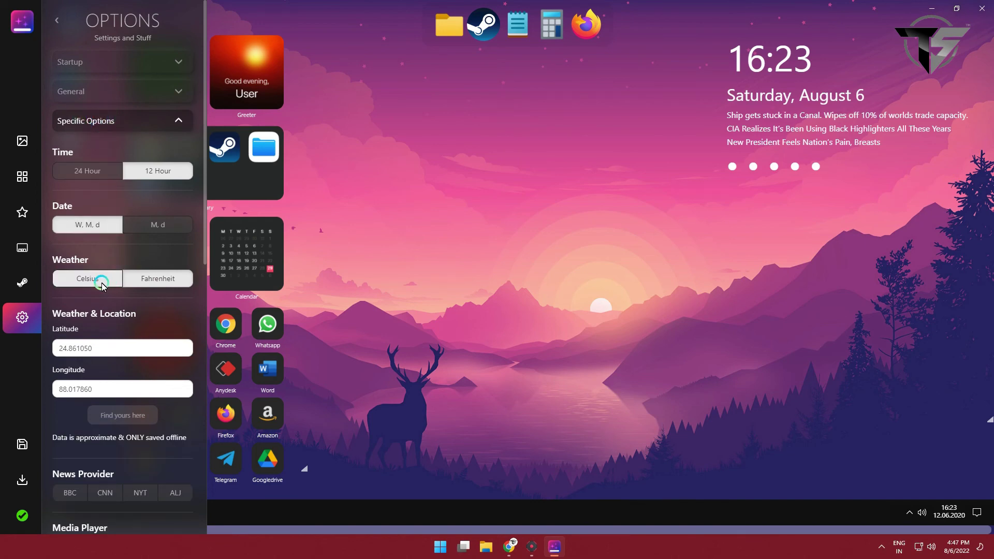
scroll(102, 284, "down", 5)
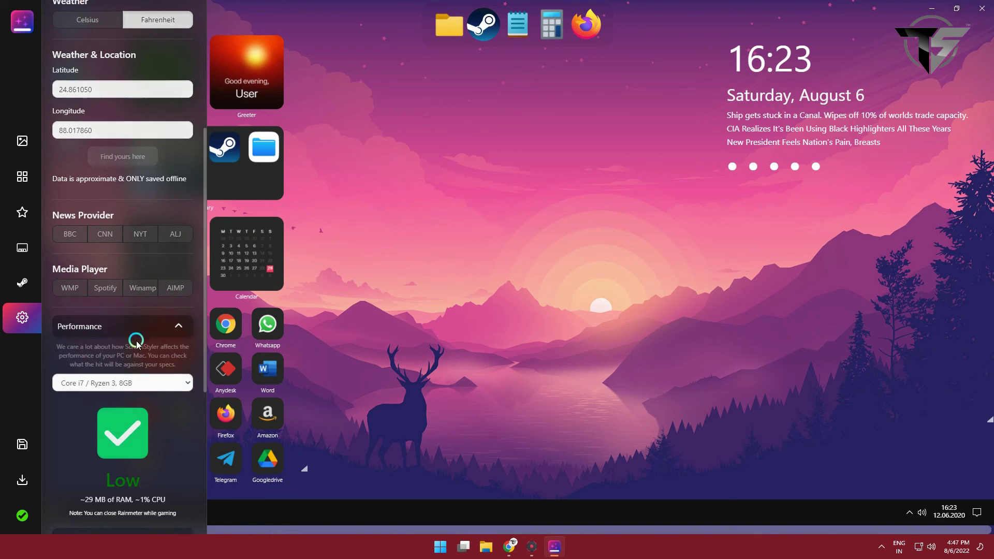
left_click(108, 327)
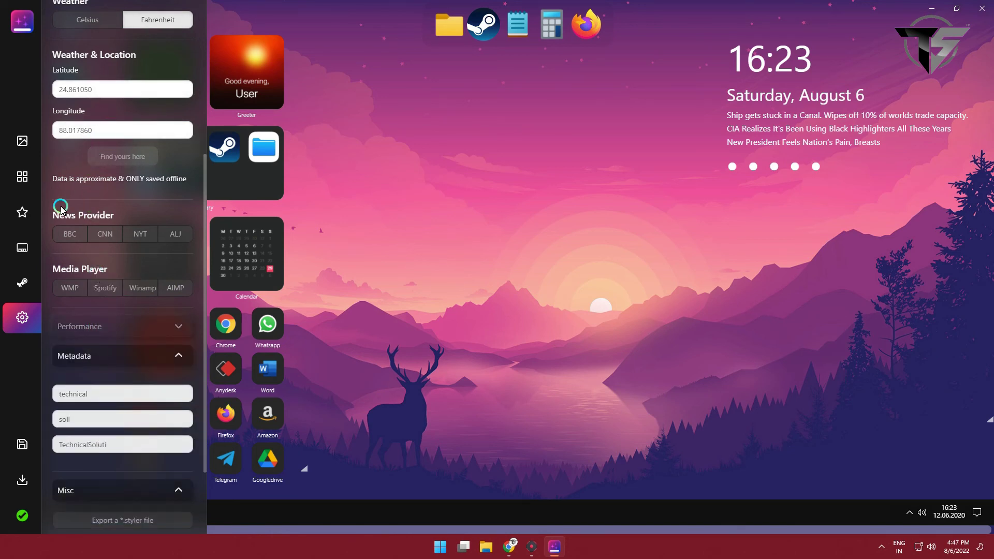
scroll(62, 208, "up", 3)
scroll(63, 208, "up", 1)
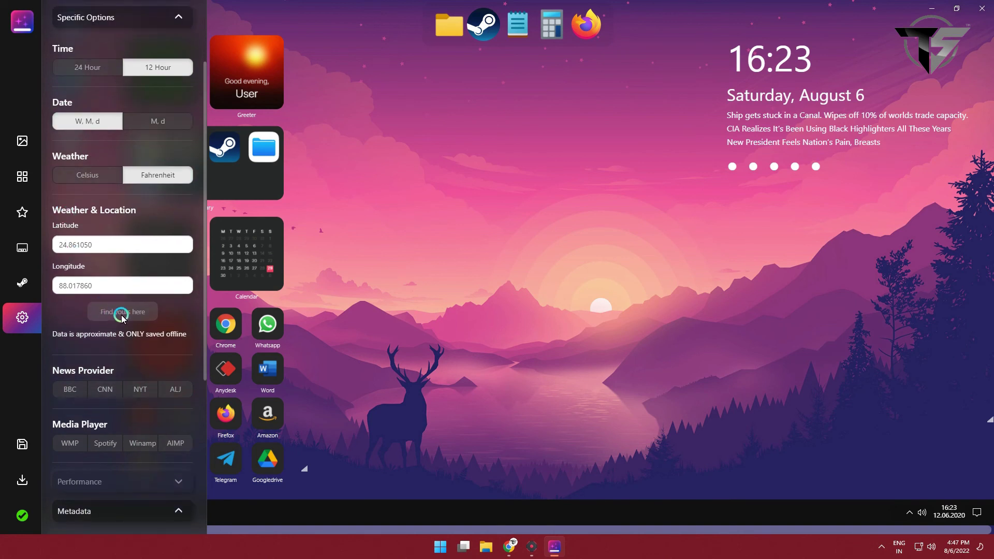
scroll(100, 235, "up", 2)
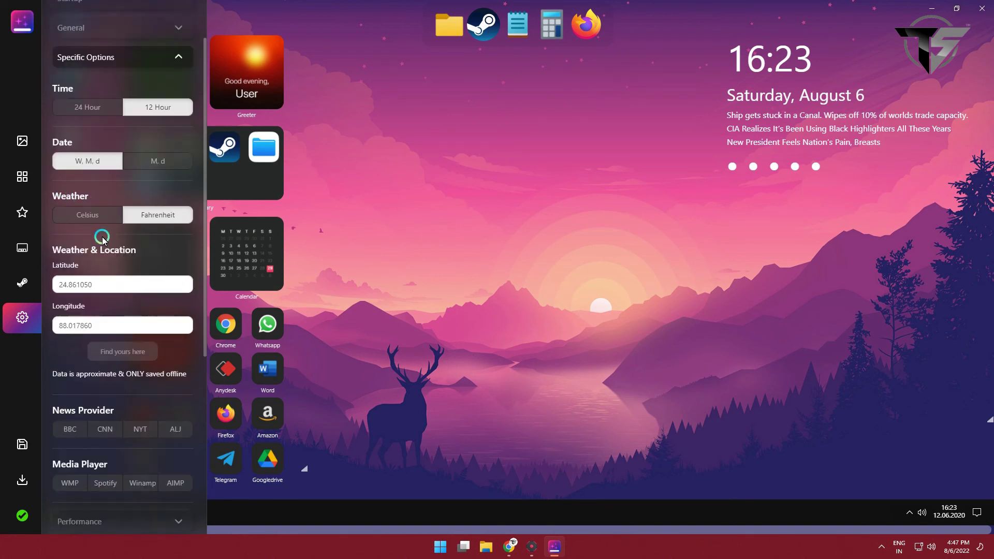
Step: Set the date format to "M, d" in the specific options
left_click(145, 231)
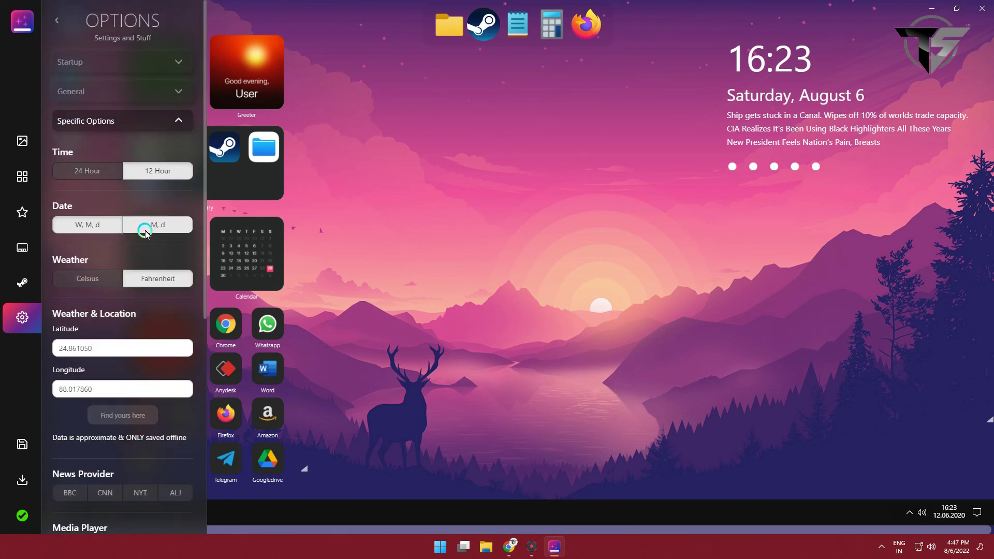
left_click(144, 231)
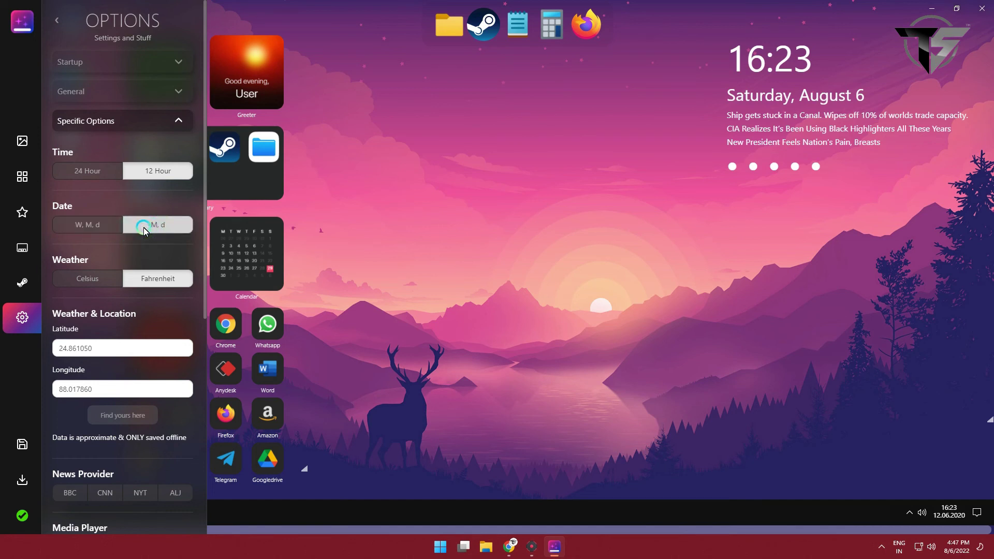
left_click(93, 188)
Step: Turn on Compact Taskbar in the general options
left_click(92, 97)
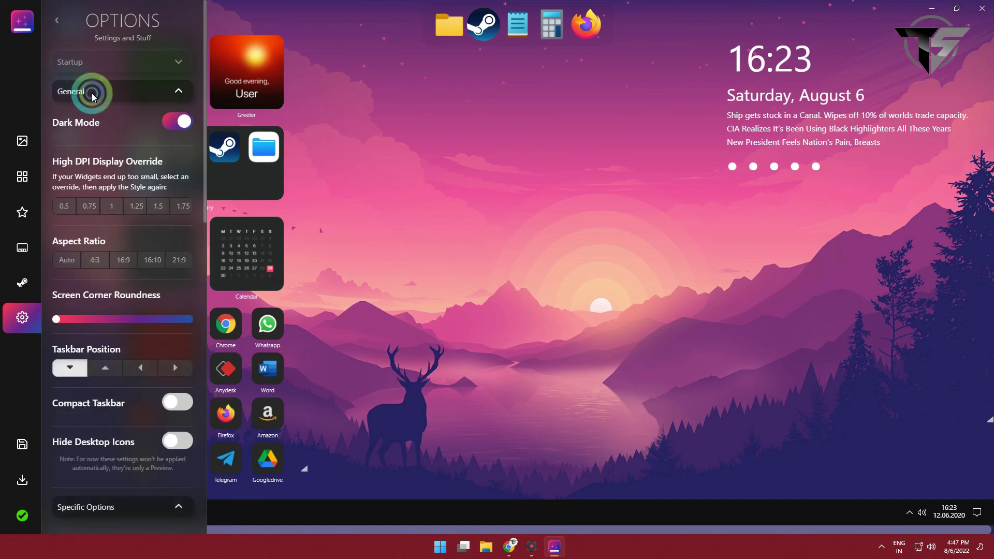
left_click(123, 224)
scroll(140, 261, "down", 3)
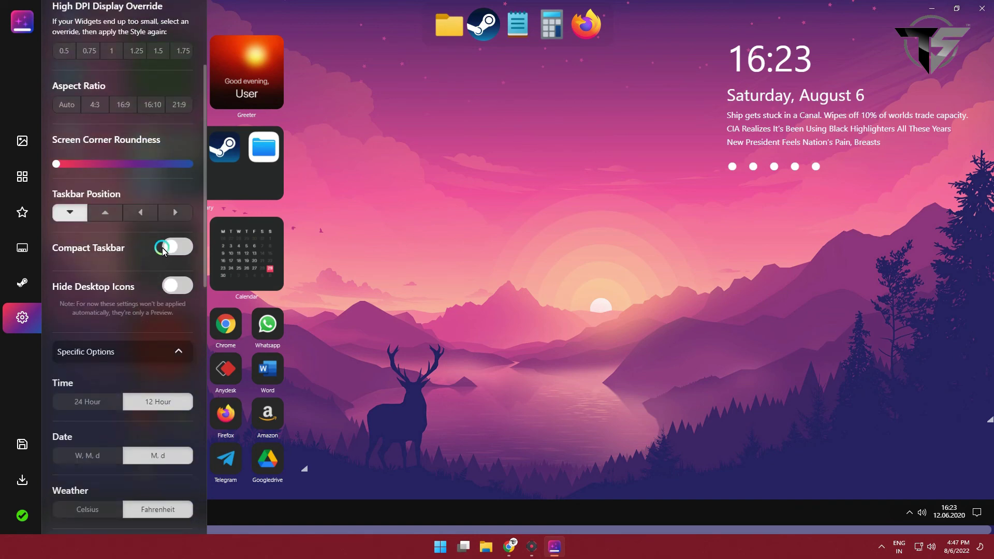
left_click(176, 247)
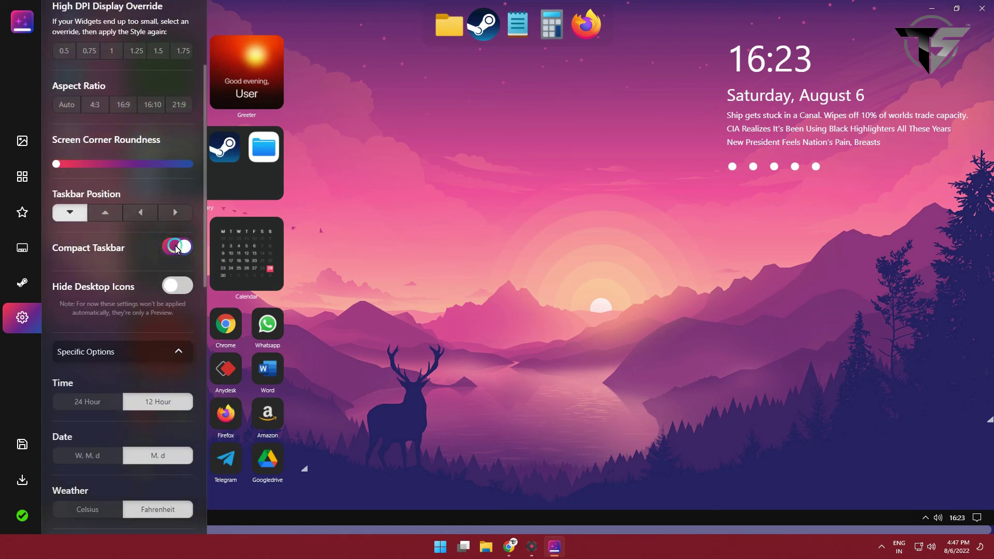
left_click(176, 247)
left_click(176, 247)
left_click(181, 285)
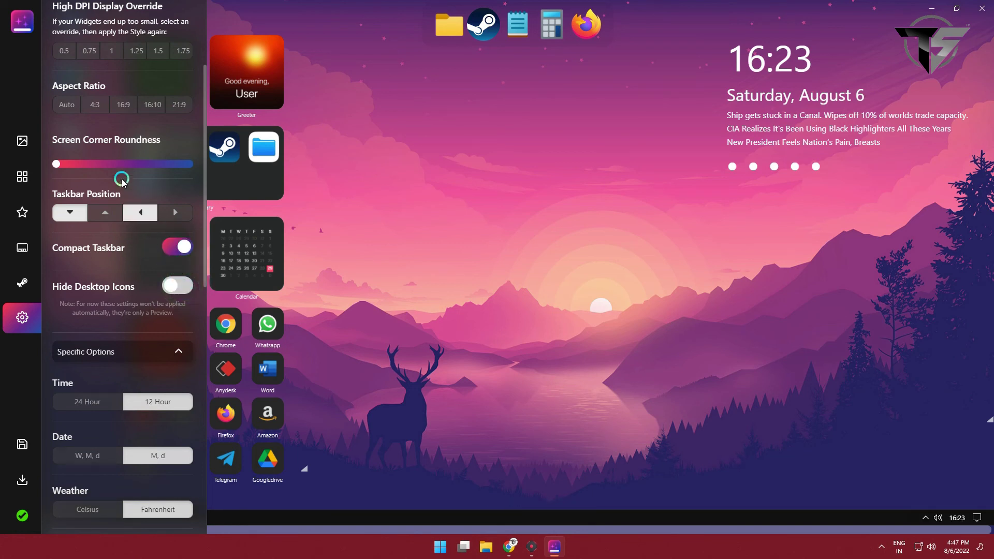
Step: Try the 16:9, 4:3, 16:10 and 21:9 aspect ratios on the desktop preview and hide the options to view the layout
scroll(111, 155, "up", 2)
left_click(88, 233)
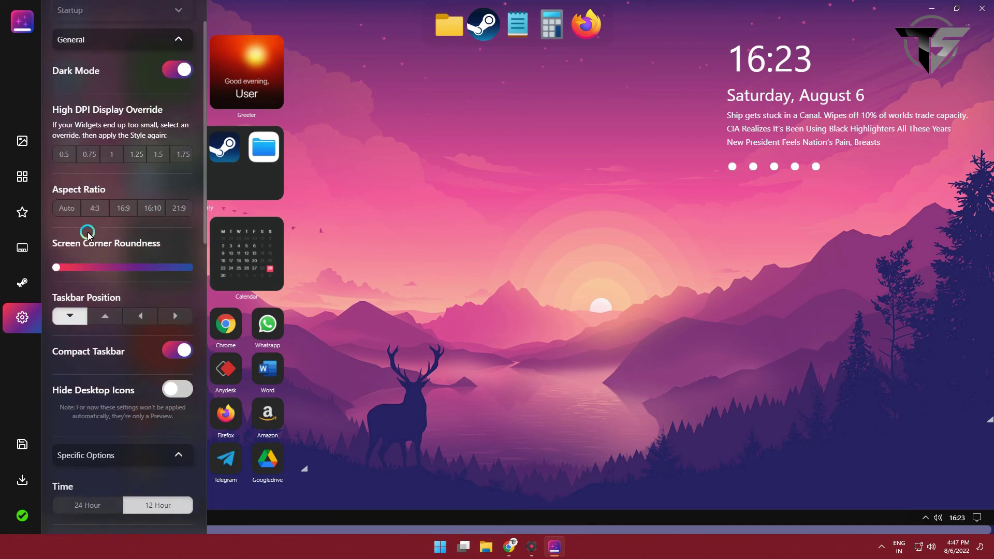
left_click(119, 214)
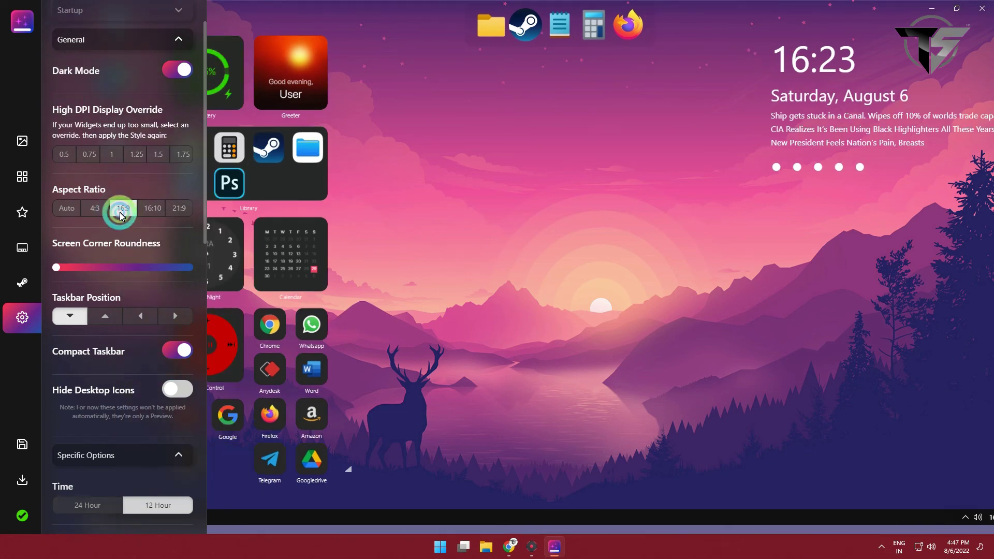
left_click(100, 213)
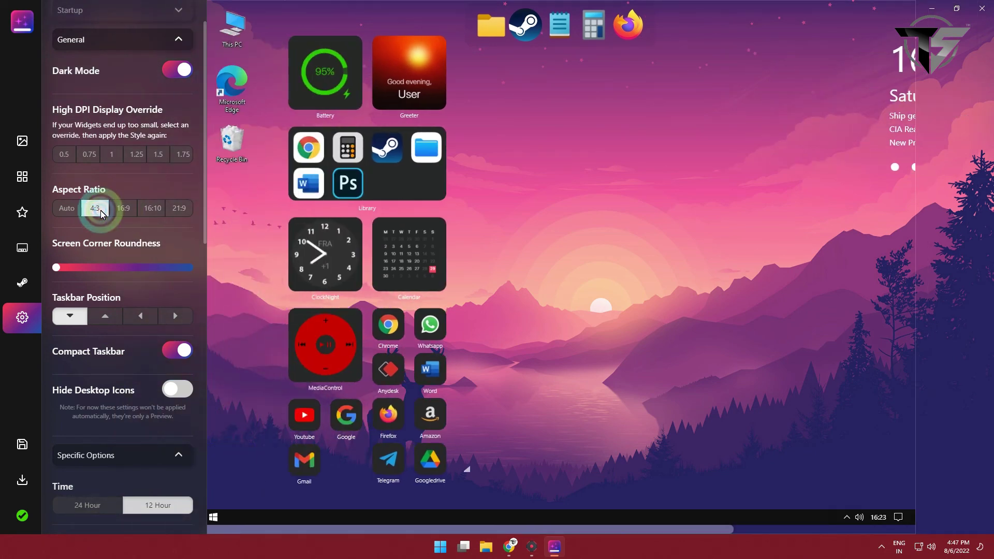
left_click(117, 212)
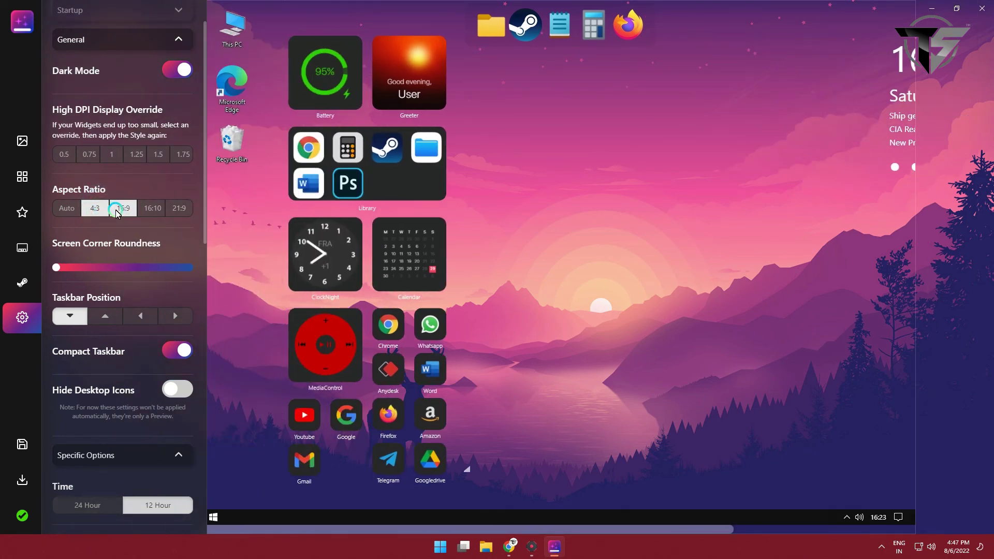
left_click(146, 209)
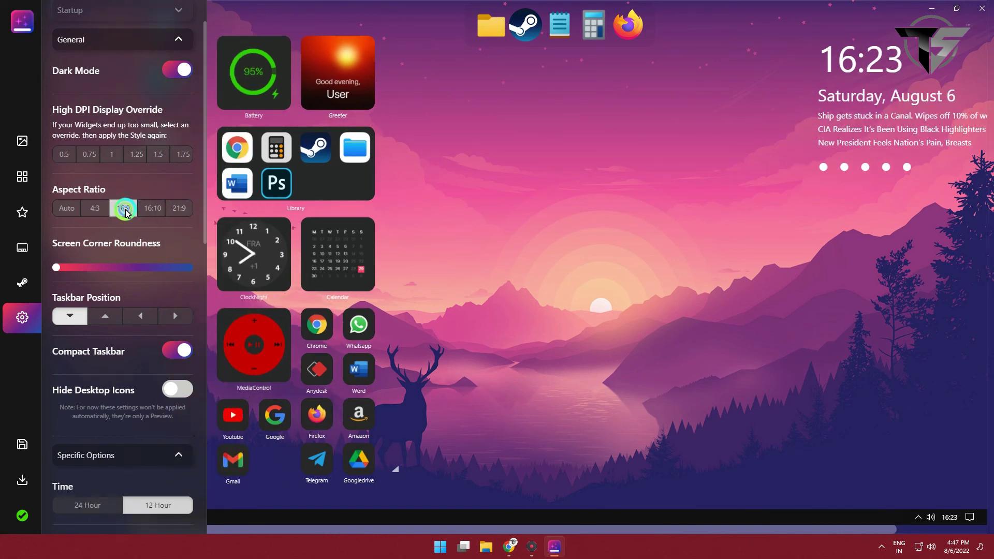
left_click(172, 209)
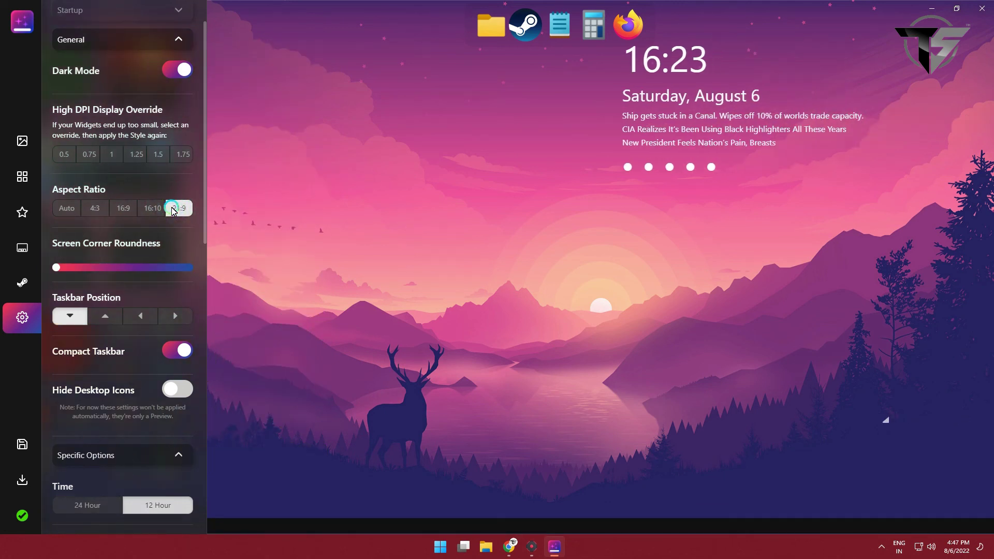
left_click(229, 211)
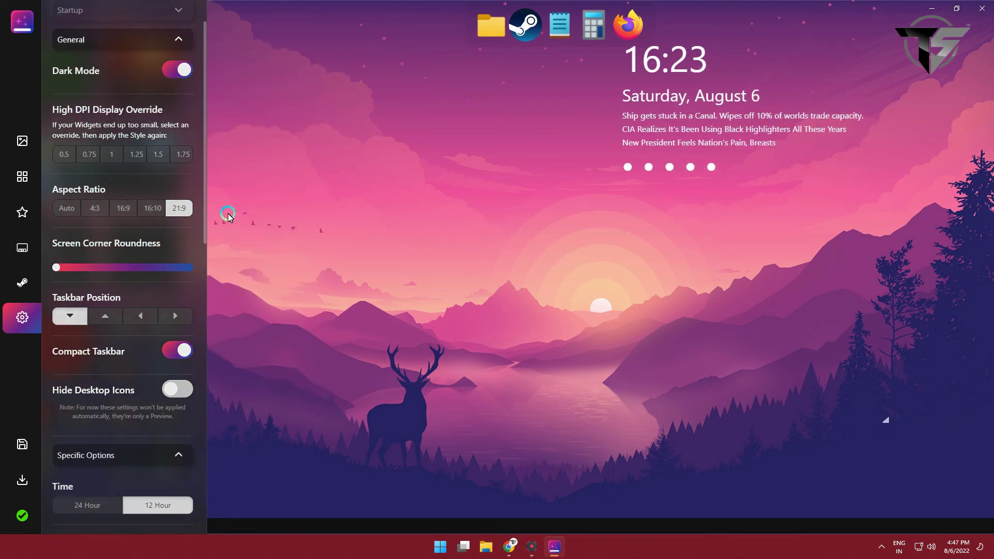
left_click(23, 319)
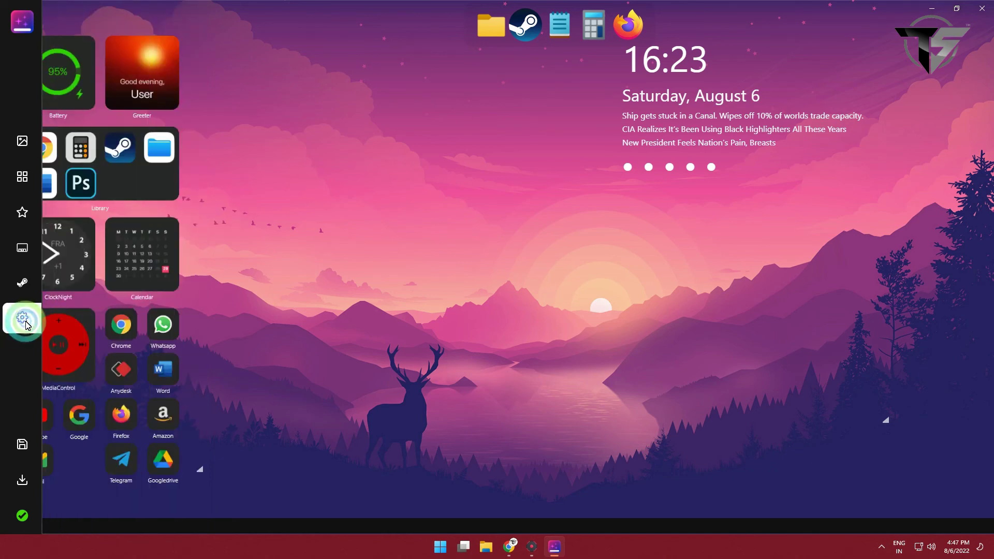
Step: Reopen the general options and set the preview's aspect ratio to 16:9
left_click(23, 320)
left_click(152, 261)
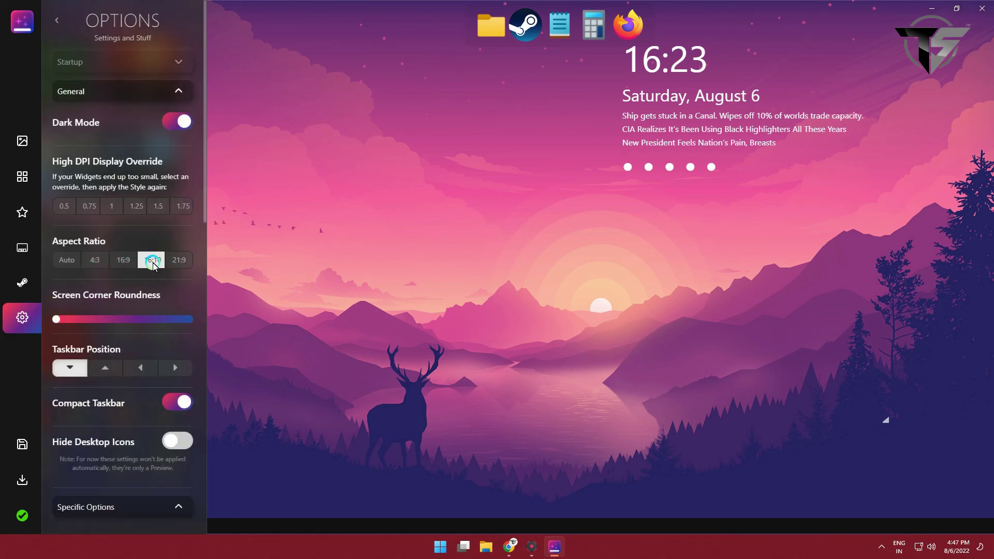
left_click(123, 260)
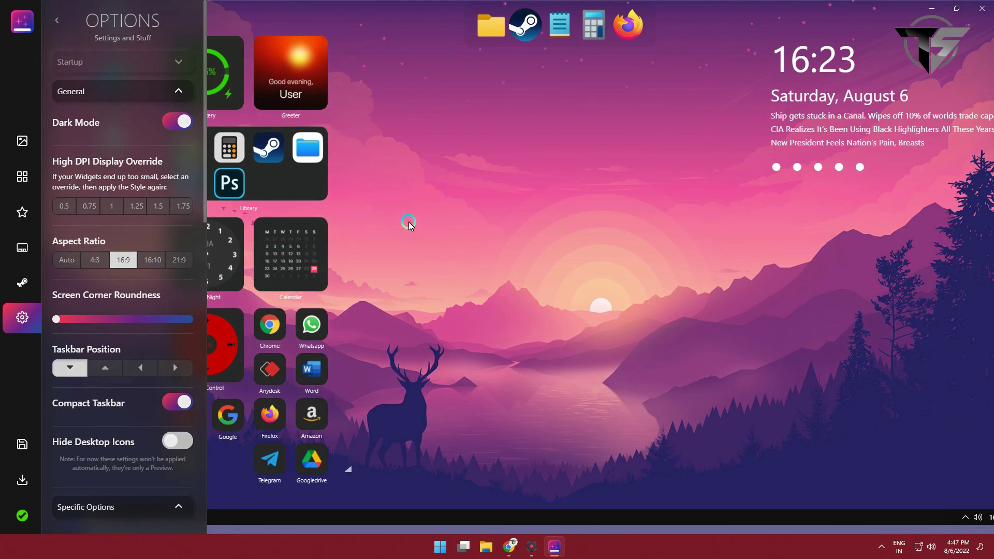
Step: Look over the dock's position, size and style settings and open the collection of app icons
left_click(31, 248)
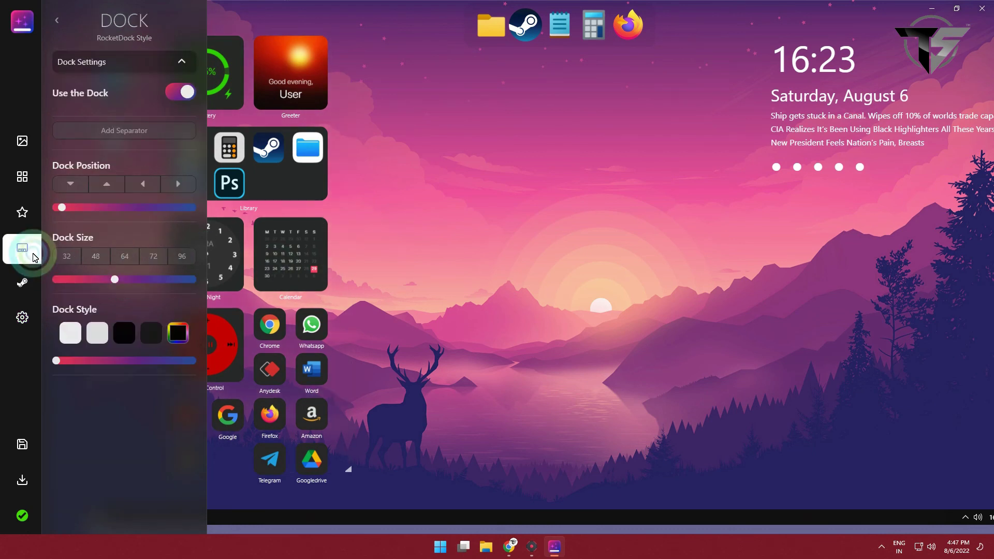
left_click(100, 350)
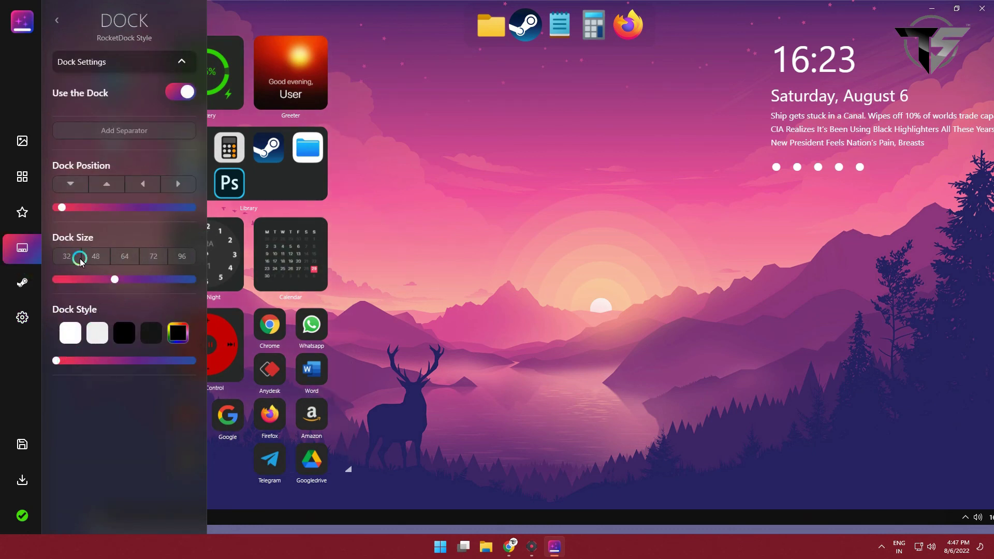
left_click(23, 211)
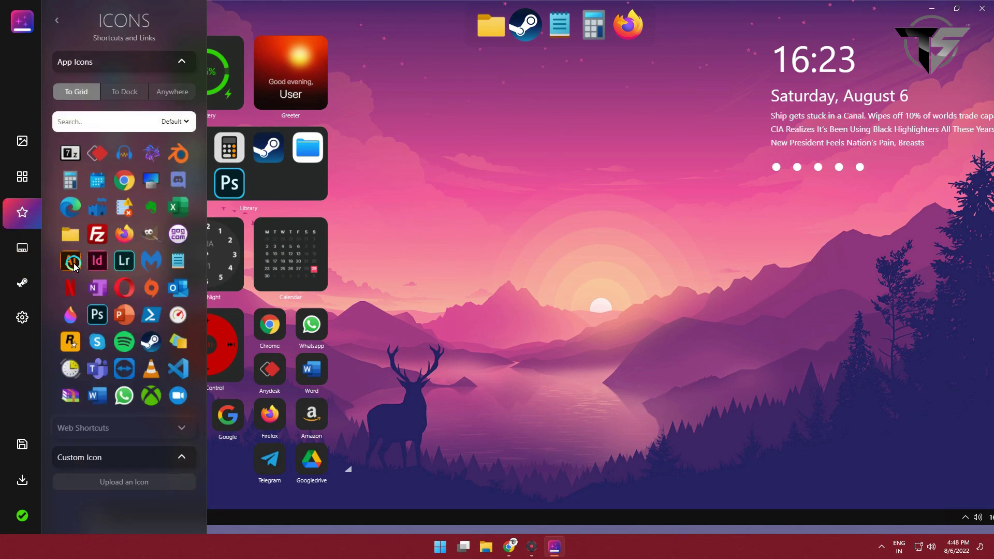
Step: Add the Adobe Illustrator and blue monitor app icons to the desktop grid
left_click(73, 263)
left_click(146, 182)
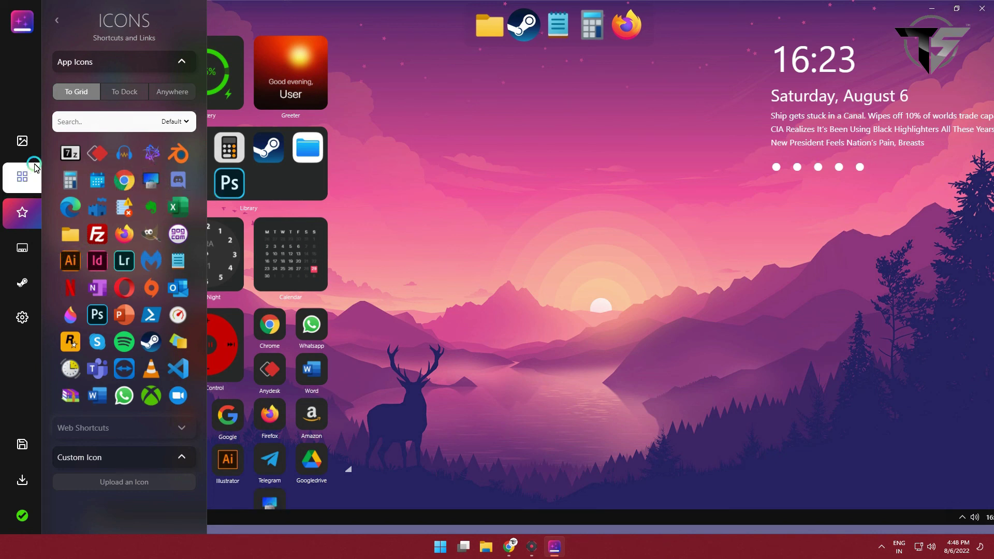
Step: Look over the desktop background options and examine the solid colour choices
left_click(30, 142)
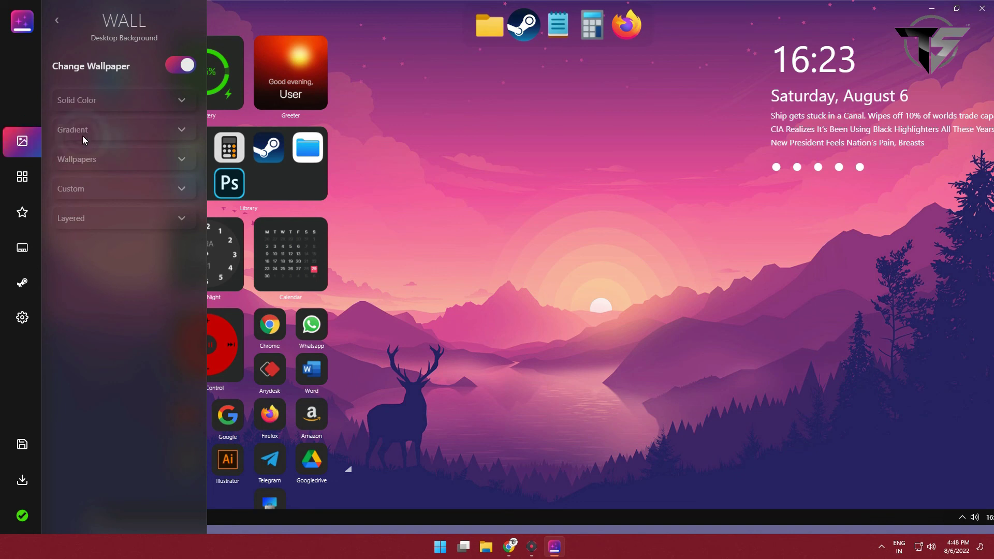
left_click(150, 104)
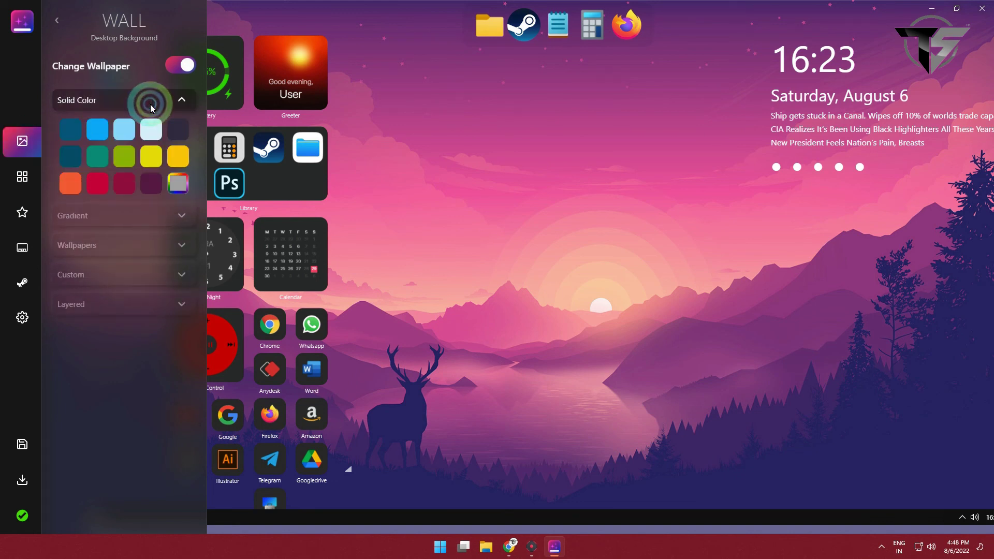
left_click(151, 100)
left_click(250, 137)
left_click(121, 422)
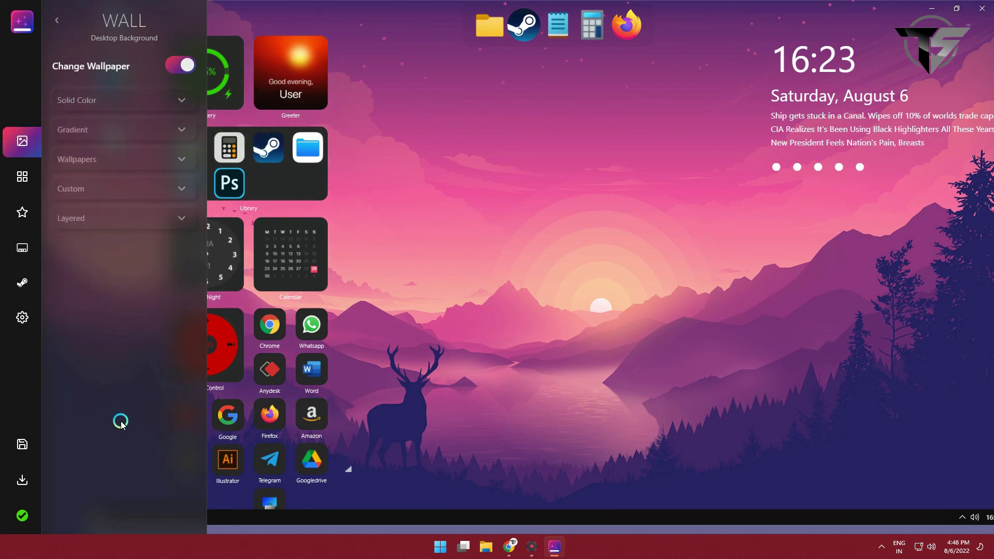
Step: Generate and install the customized style, and clear the open windows to show the desktop
left_click(23, 515)
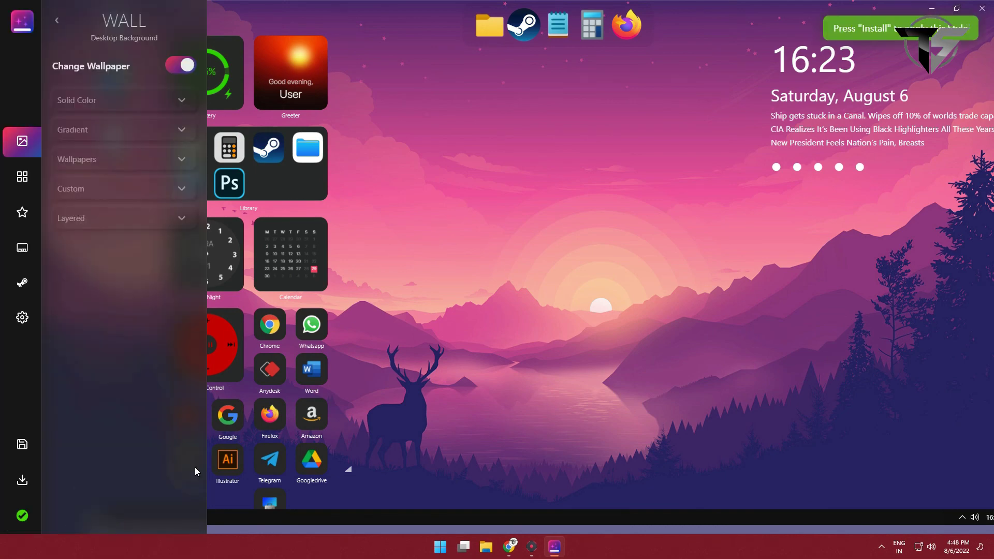
left_click(534, 367)
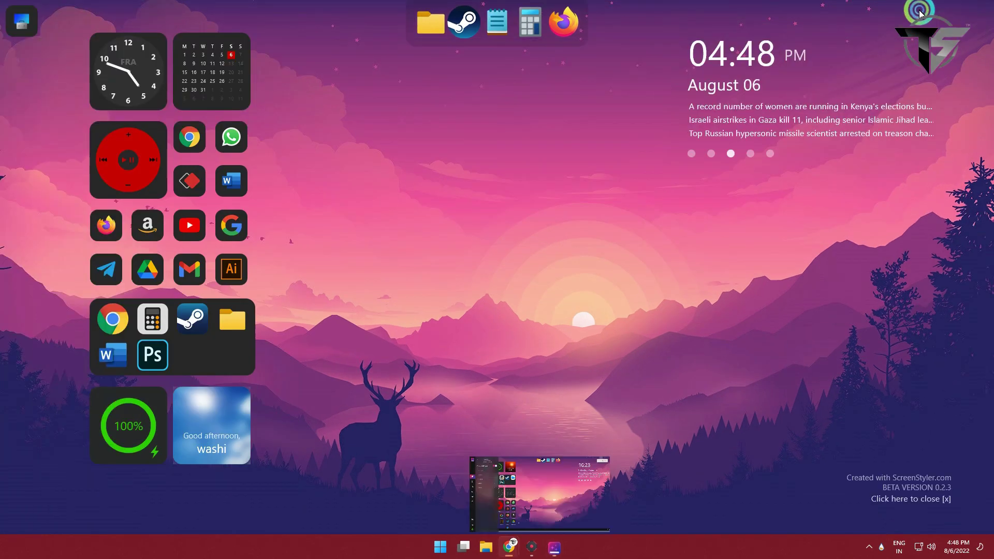
left_click(482, 298)
left_click(378, 178)
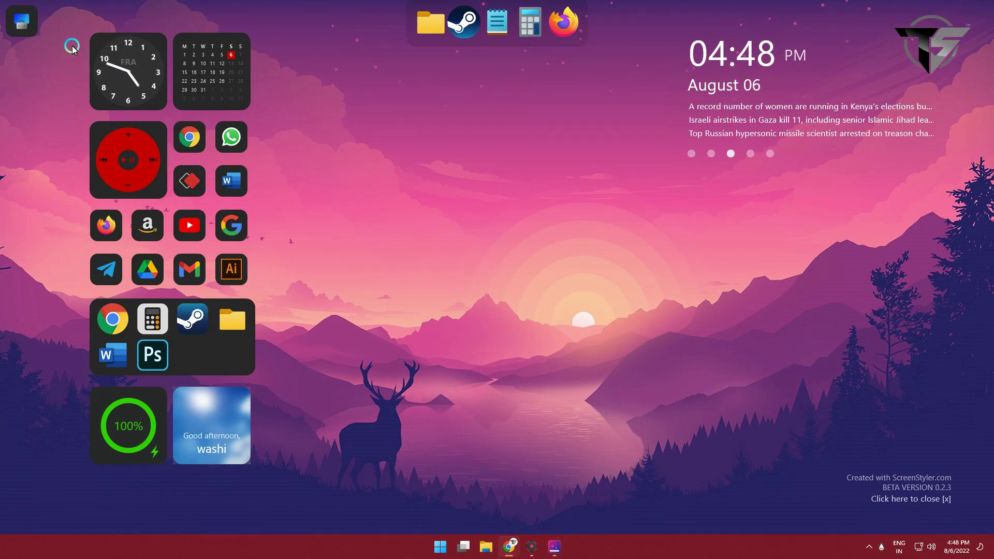
Step: Move the battery and greeter widgets lower on the desktop and place the blue monitor shortcut below the library widget
left_click_drag(23, 26, 258, 247)
left_click_drag(144, 429, 134, 494)
left_click_drag(194, 414, 209, 482)
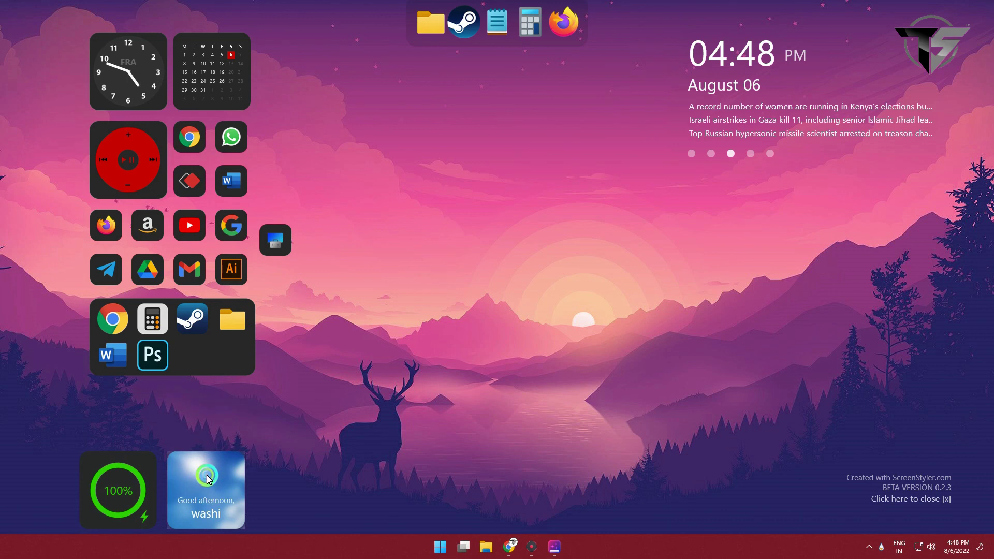
right_click(475, 228)
left_click_drag(275, 254, 93, 455)
left_click(120, 332)
left_click(120, 331)
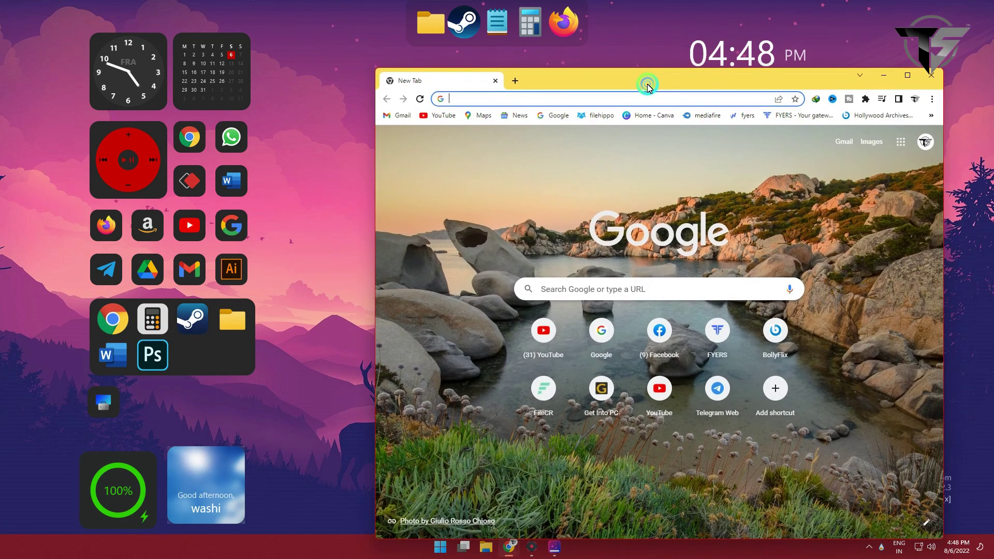
left_click_drag(648, 84, 543, 73)
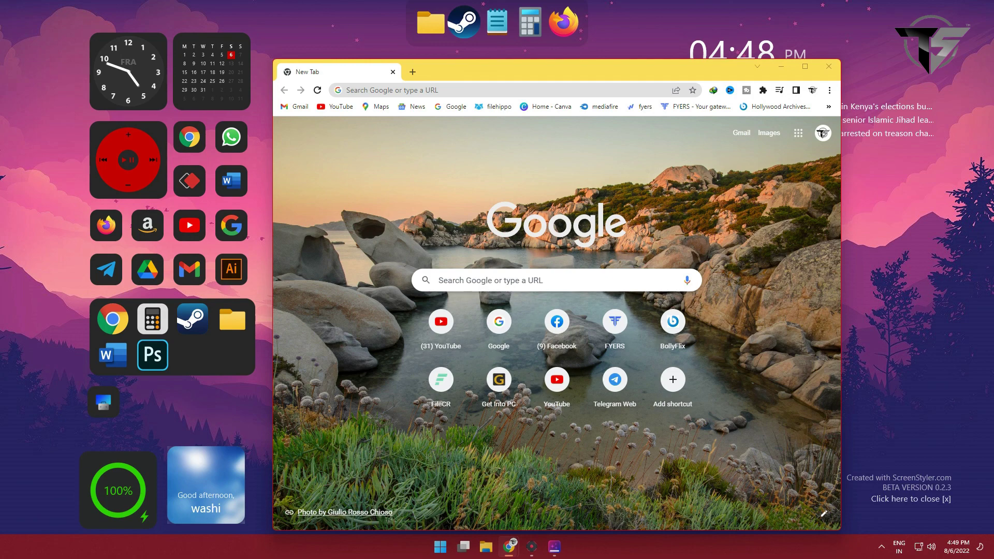
left_click(555, 93)
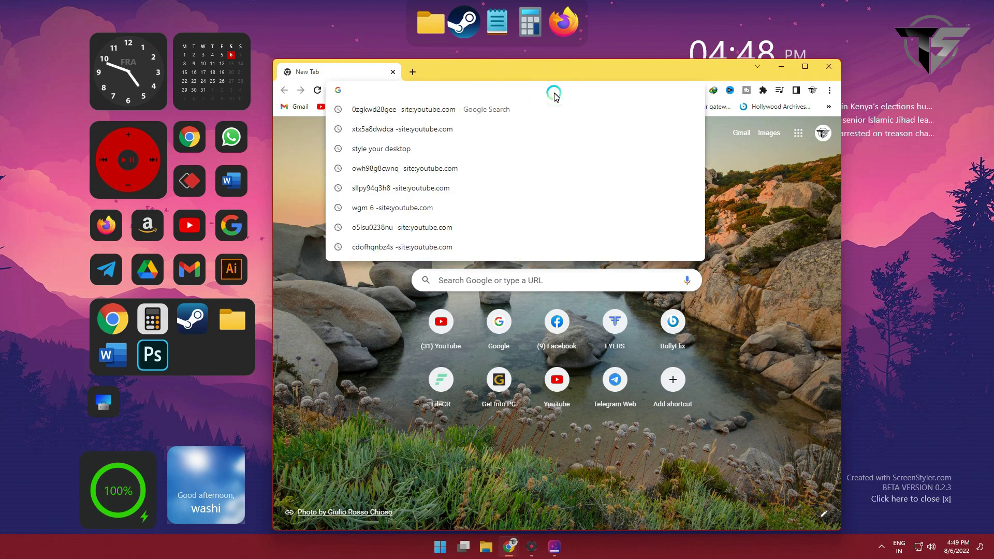
type("https://imgur.com/a/QXZhRoK")
key("Return")
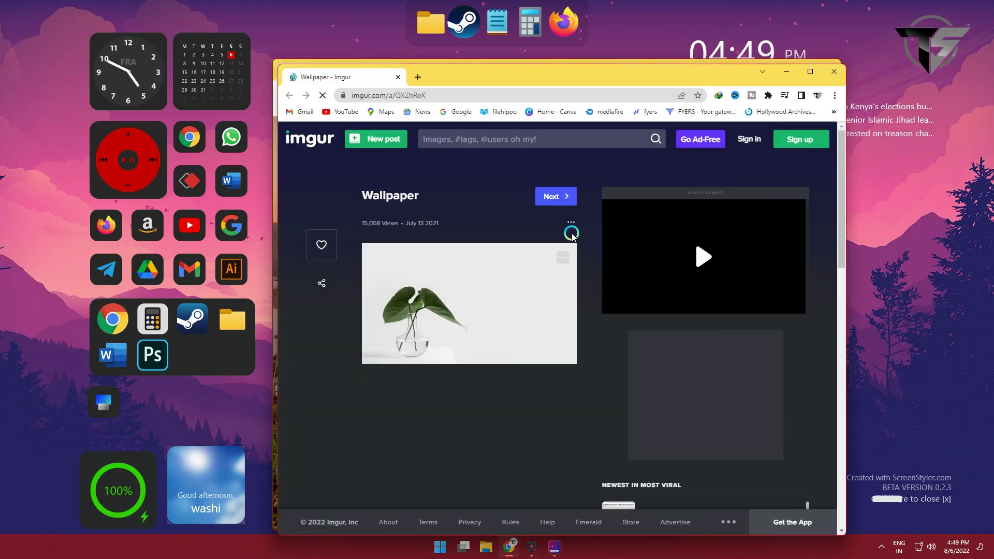
Step: Download the plant wallpaper from the Imgur page and show the downloaded file in its folder
left_click(571, 223)
left_click(562, 275)
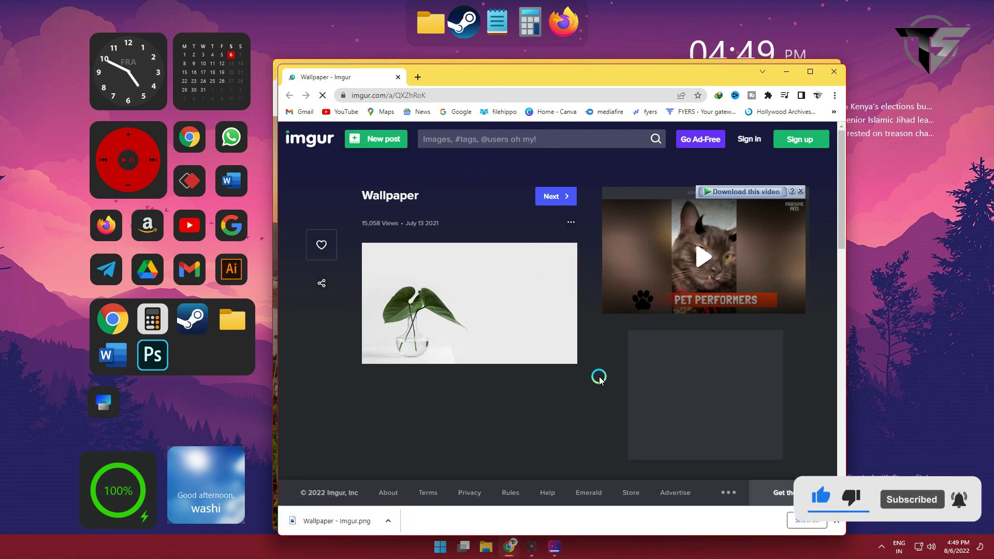
left_click(800, 521)
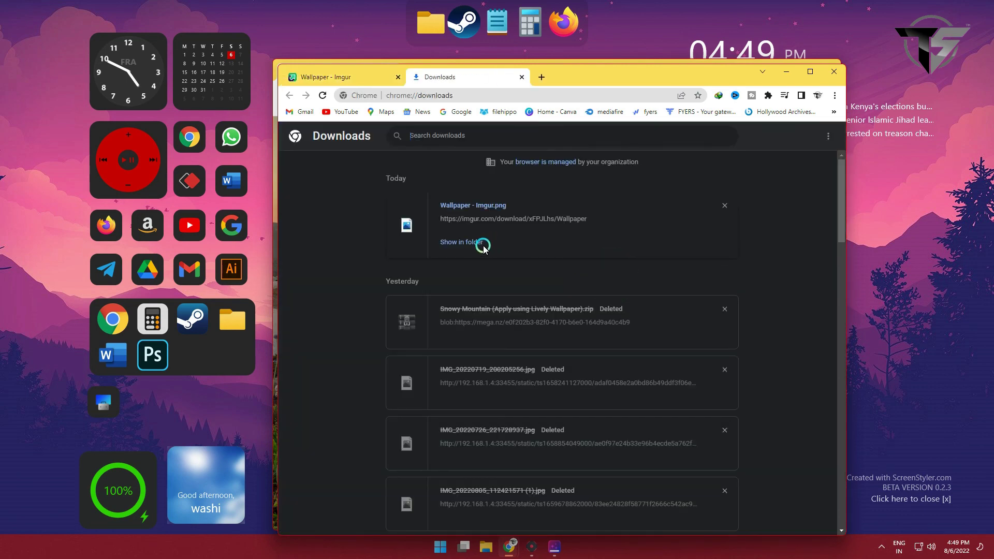
left_click(482, 242)
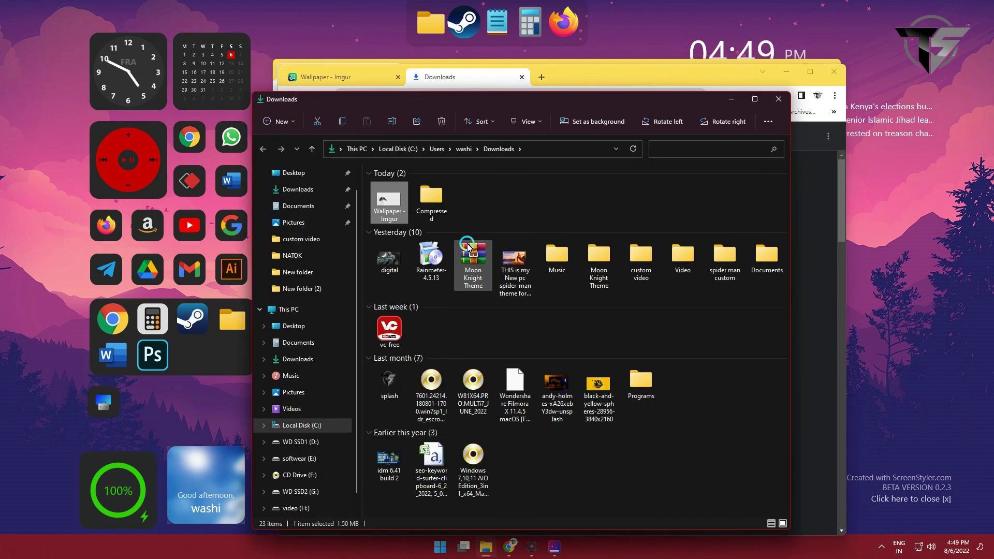
Step: Set the downloaded Wallpaper - Imgur image as the desktop background and close the Downloads folder and browser windows
right_click(381, 213)
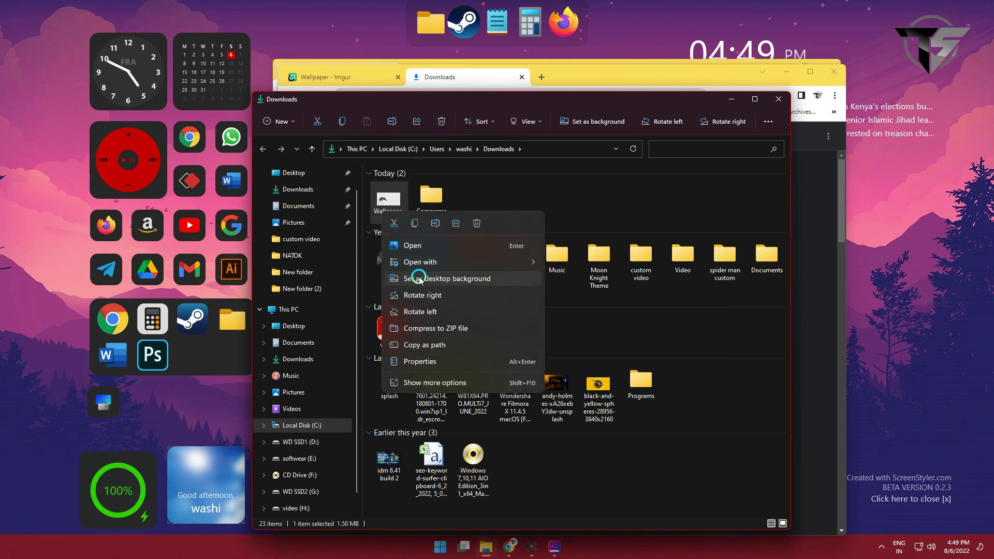
left_click(414, 279)
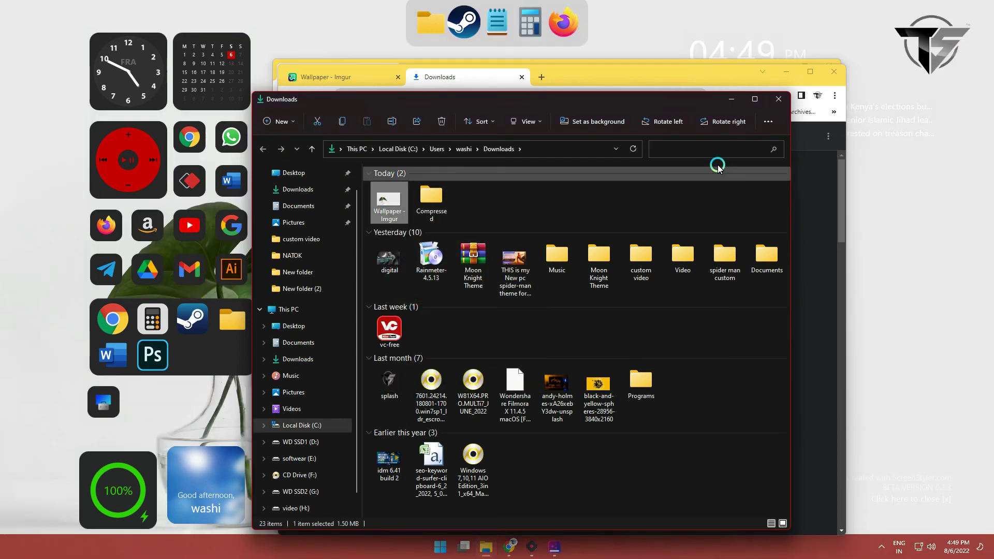
left_click(777, 97)
left_click(833, 71)
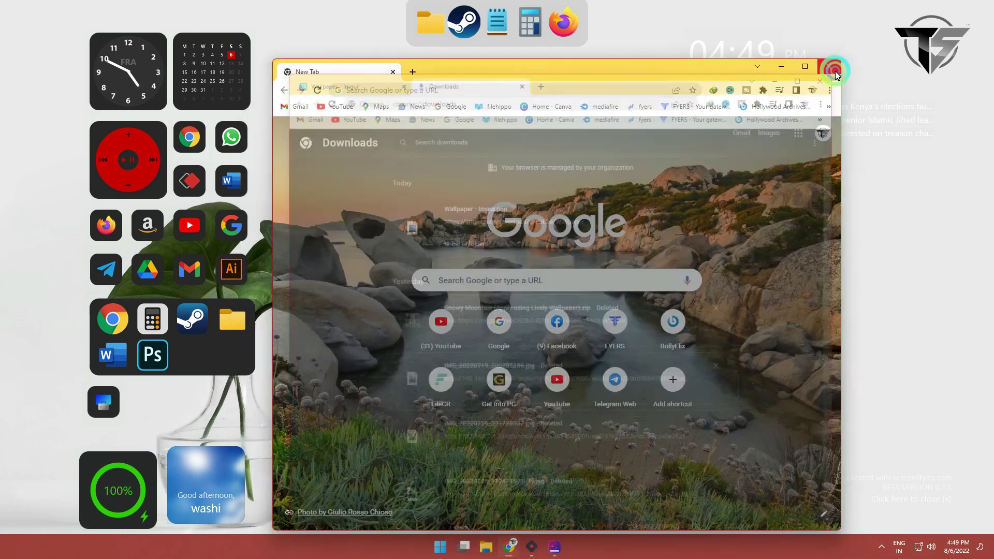
left_click(820, 75)
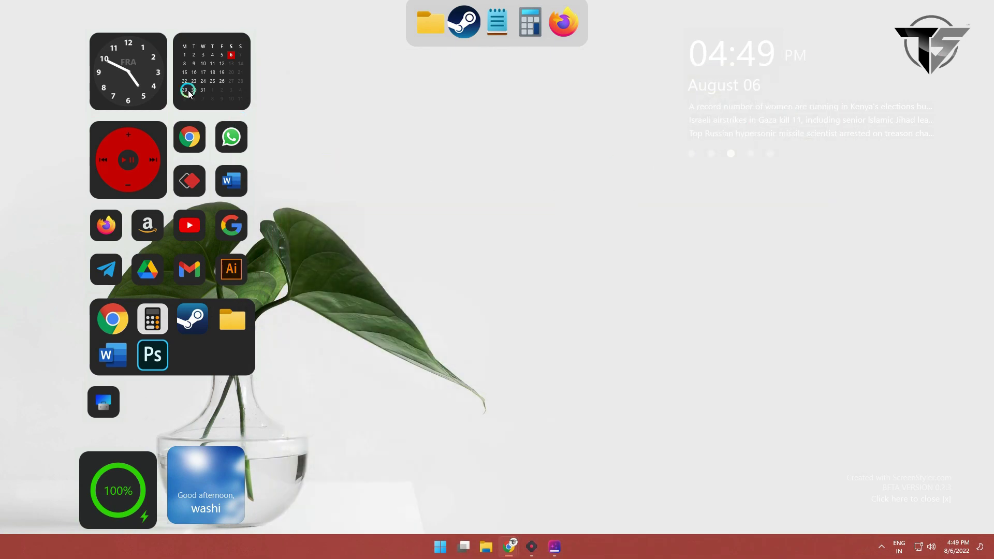
Step: Move the calendar widget below the clock's news headlines
left_click_drag(200, 85, 703, 247)
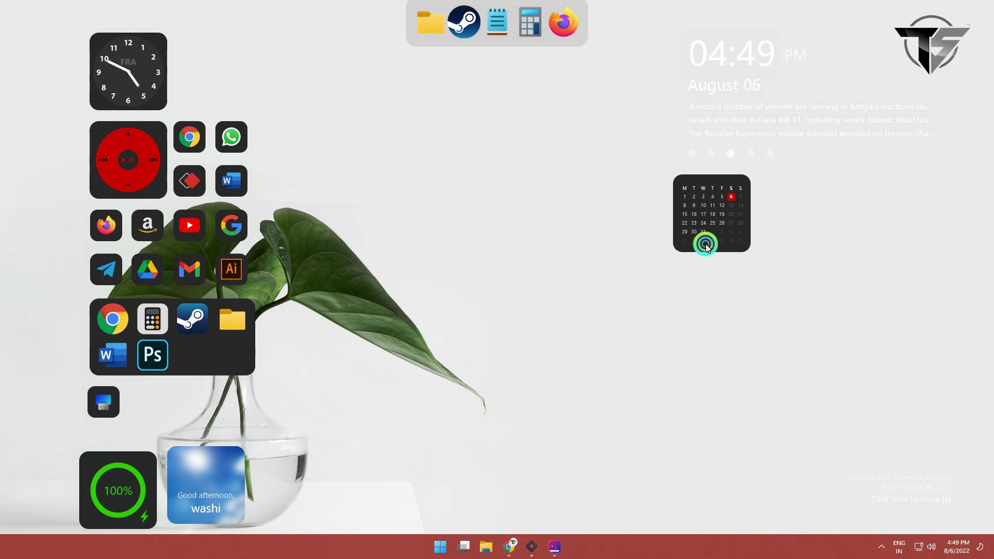